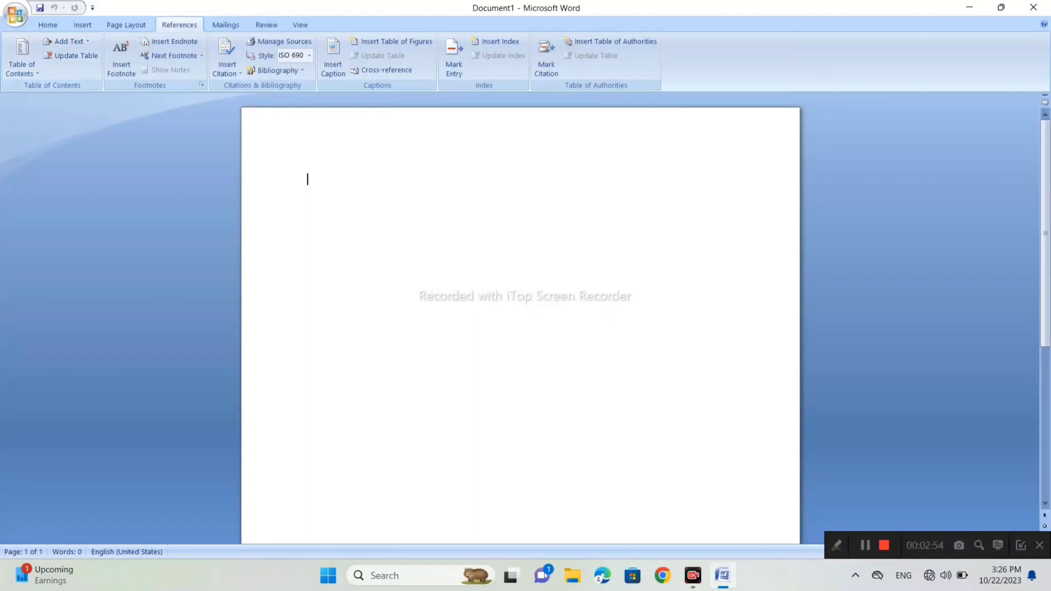
# - Enter the title line "Computer" and generate sample paragraphs beneath it with =rand()
pyautogui.write('compu')
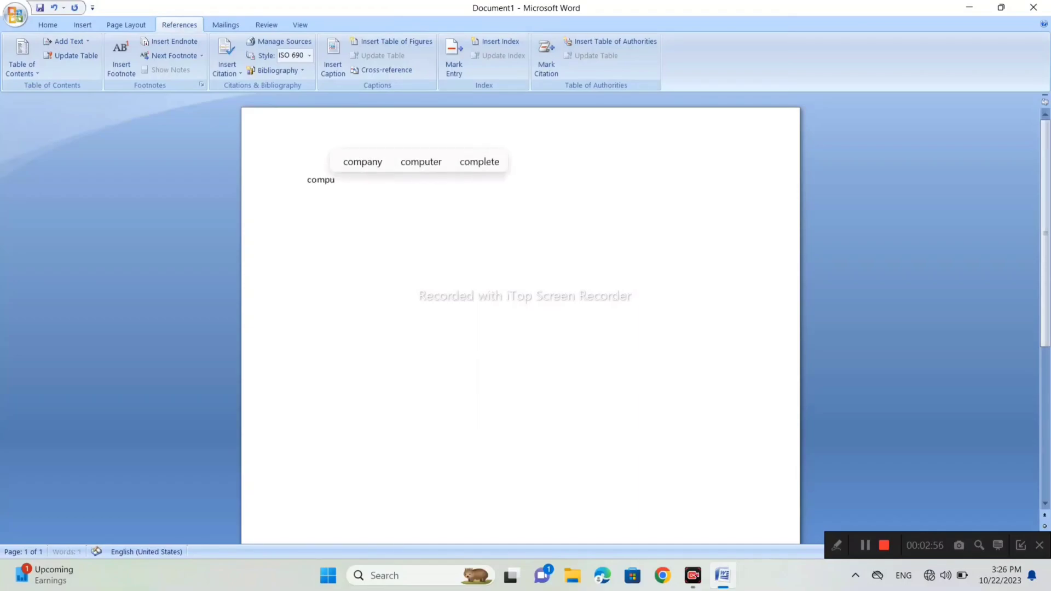
pyautogui.write('ter')
pyautogui.press('Return')
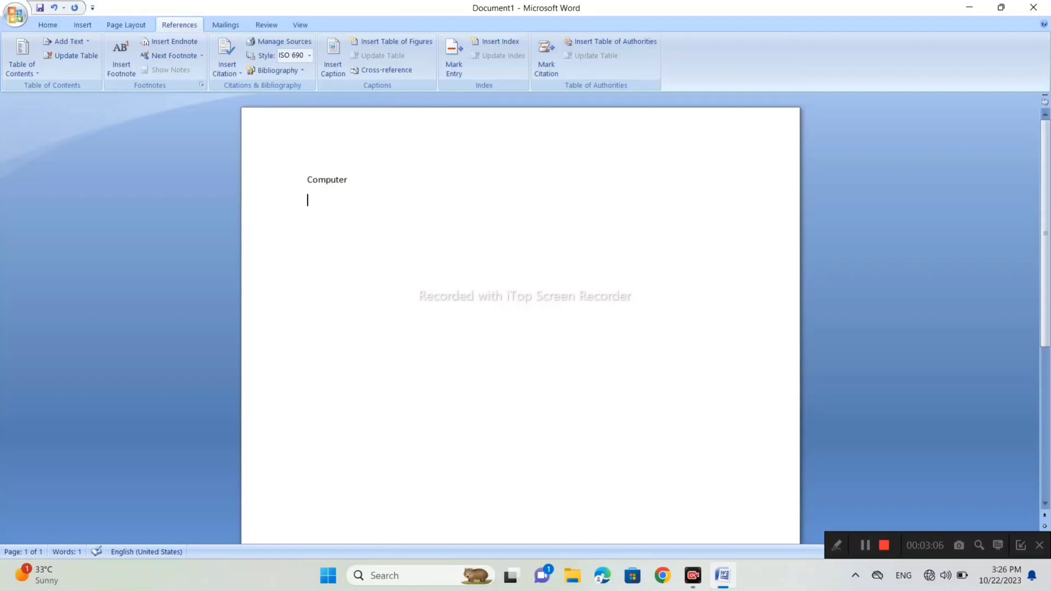
pyautogui.write('=rand()')
pyautogui.press('Return')
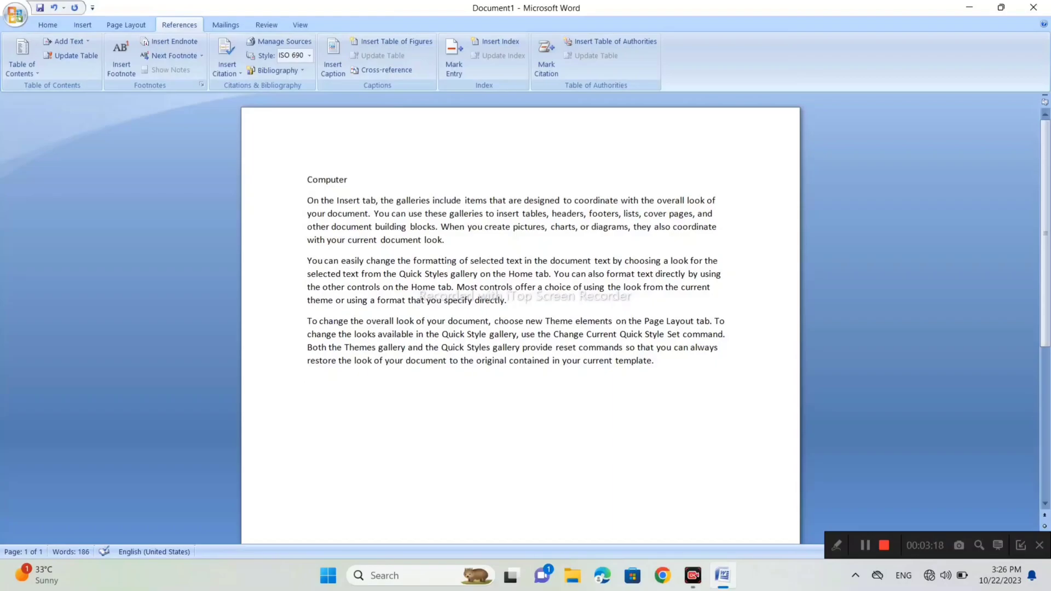
# - Apply the Heading 1 style to the "Computer" title line
pyautogui.moveTo(350, 180); pyautogui.dragTo(311, 184)
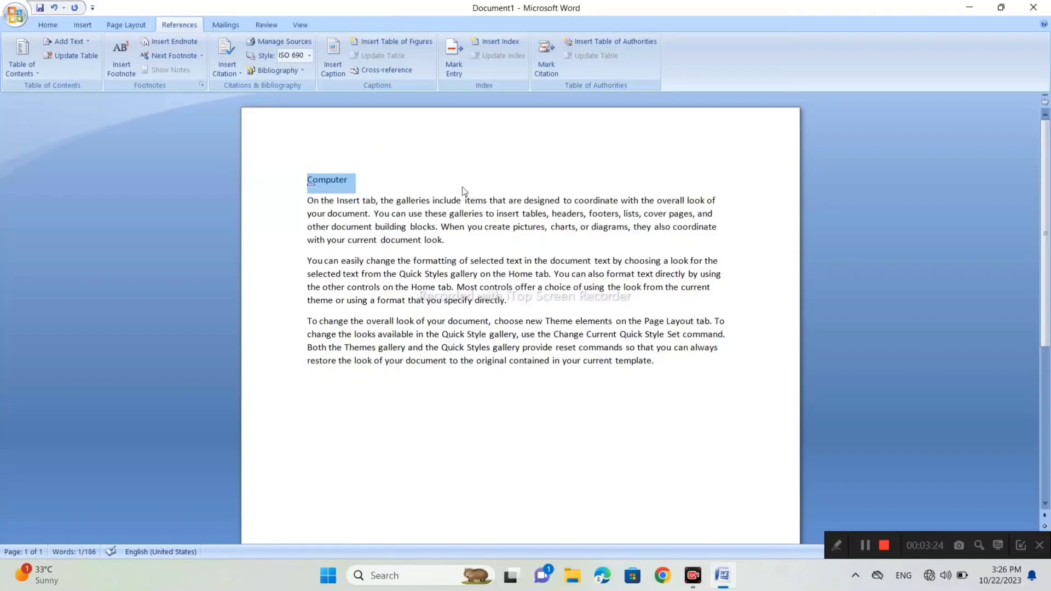
pyautogui.click(78, 24)
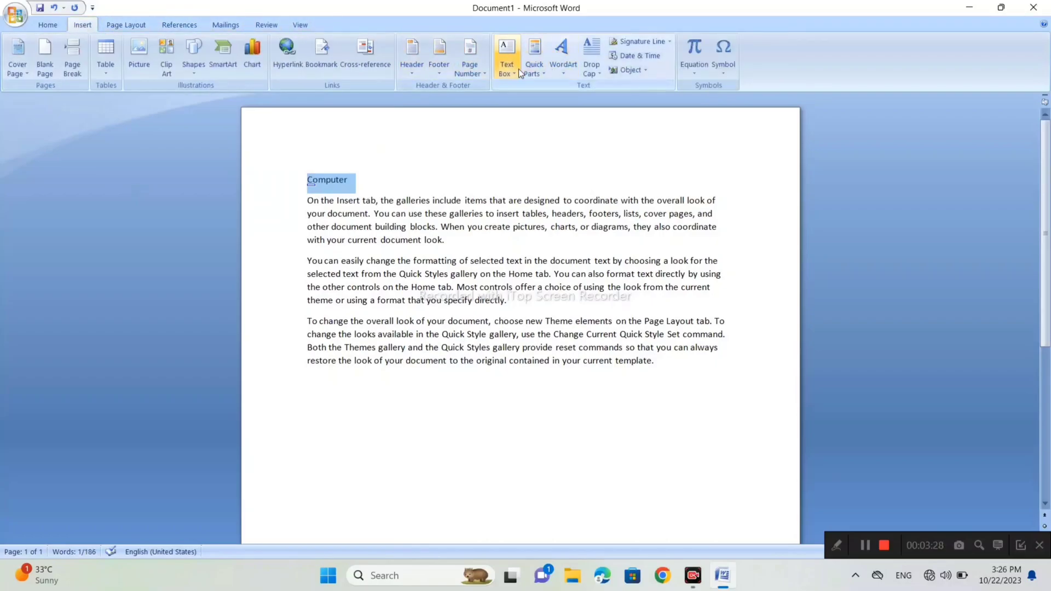
pyautogui.click(45, 25)
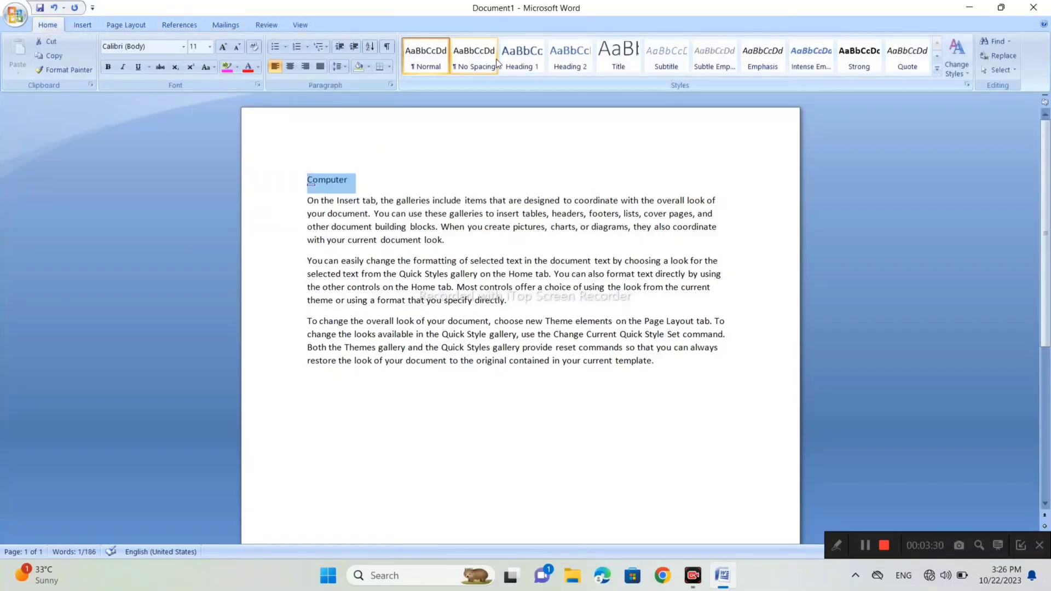
pyautogui.click(536, 59)
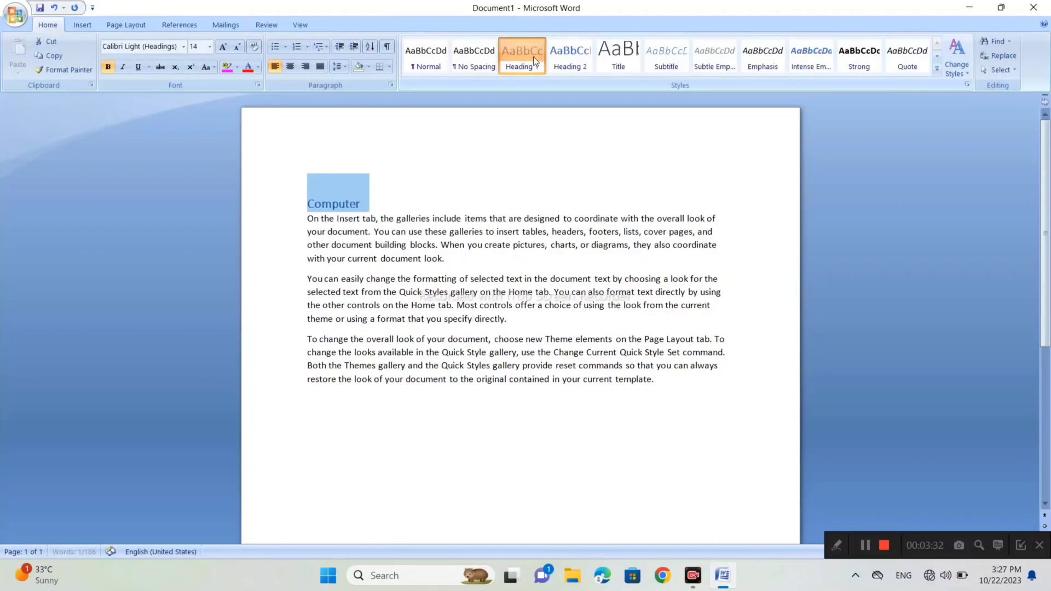
# - Add the title line "Laptop" below the first section's sample text, leaving blank lines above it
pyautogui.click(177, 21)
pyautogui.click(308, 400)
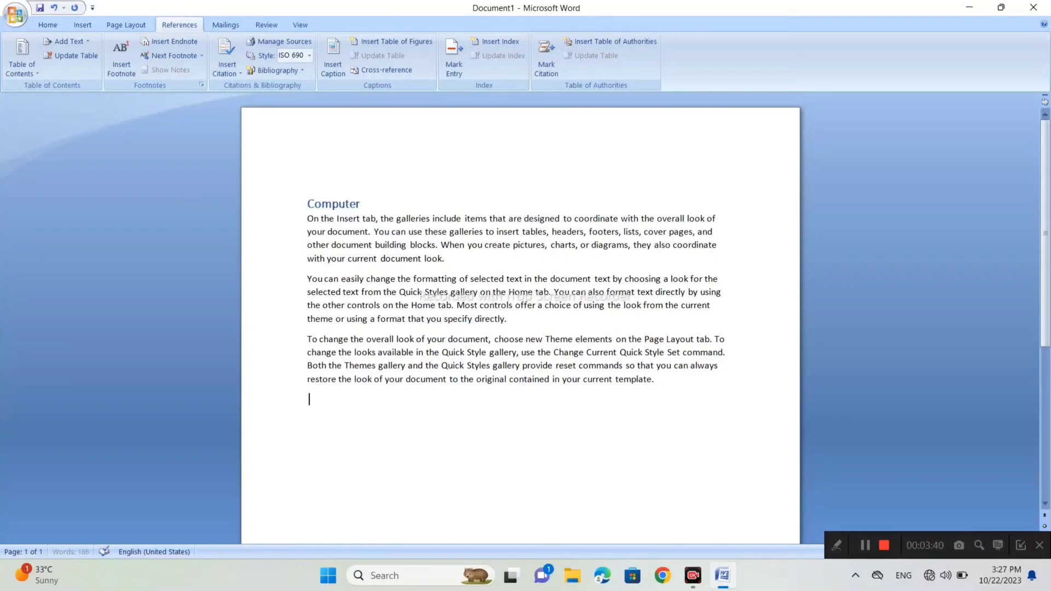
pyautogui.press('Return')
pyautogui.press('Return')
pyautogui.write('laptop')
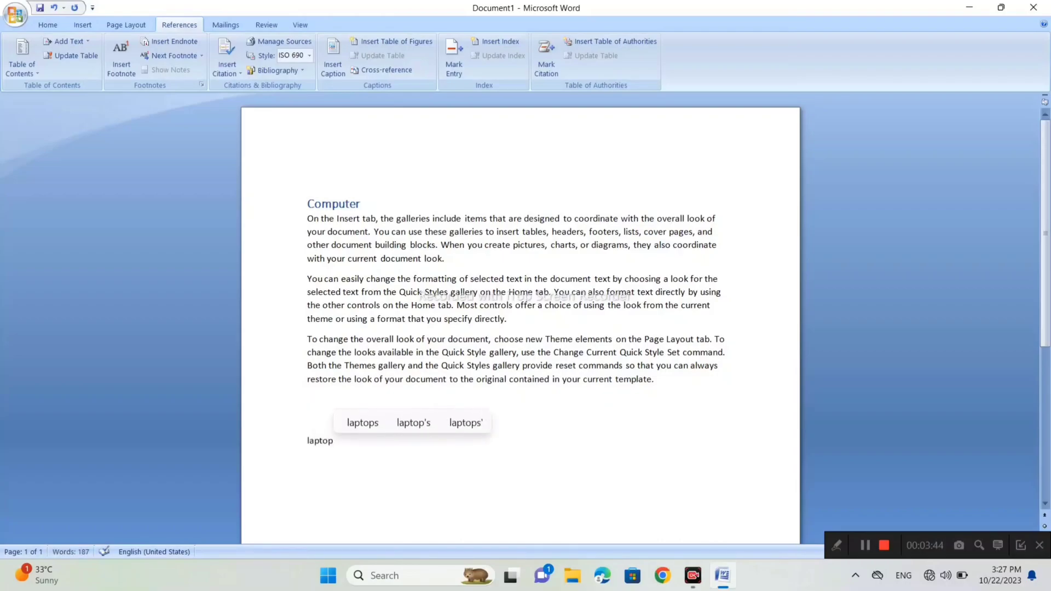
pyautogui.press('Return')
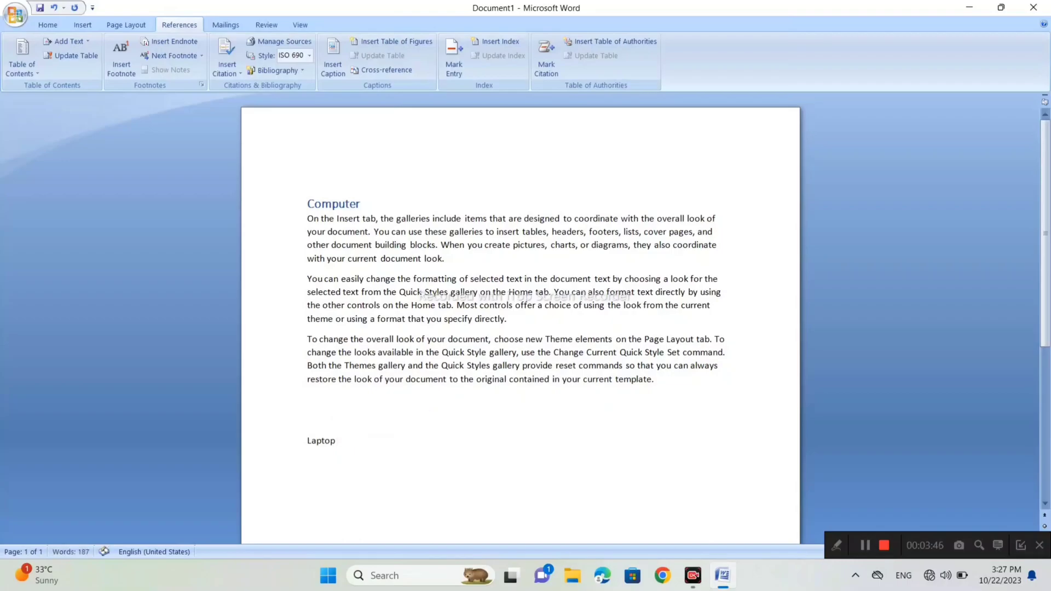
# - Apply the Heading 1 style to the "Laptop" title and the blank line above it
pyautogui.moveTo(308, 420); pyautogui.dragTo(328, 442)
pyautogui.click(56, 24)
pyautogui.click(517, 62)
pyautogui.click(517, 62)
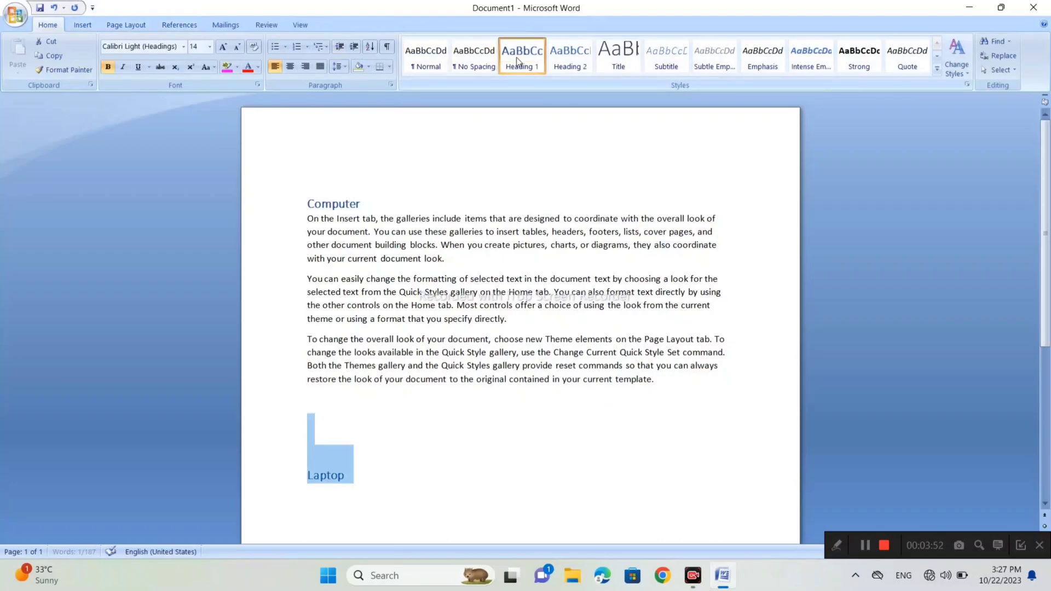
# - Generate sample paragraphs under the "Laptop" heading with =rand()
pyautogui.click(365, 482)
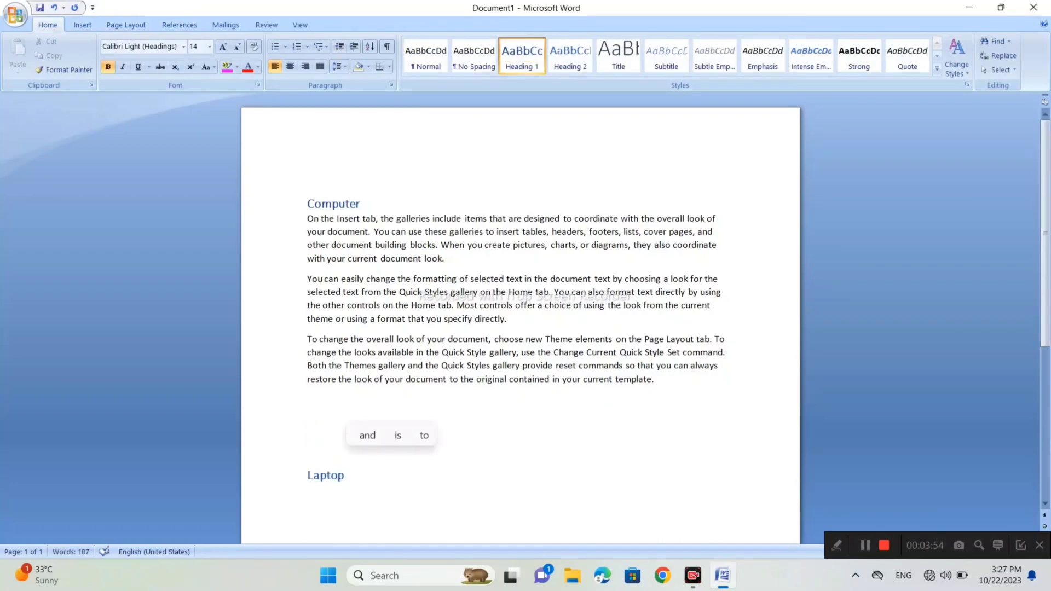
pyautogui.press('Return')
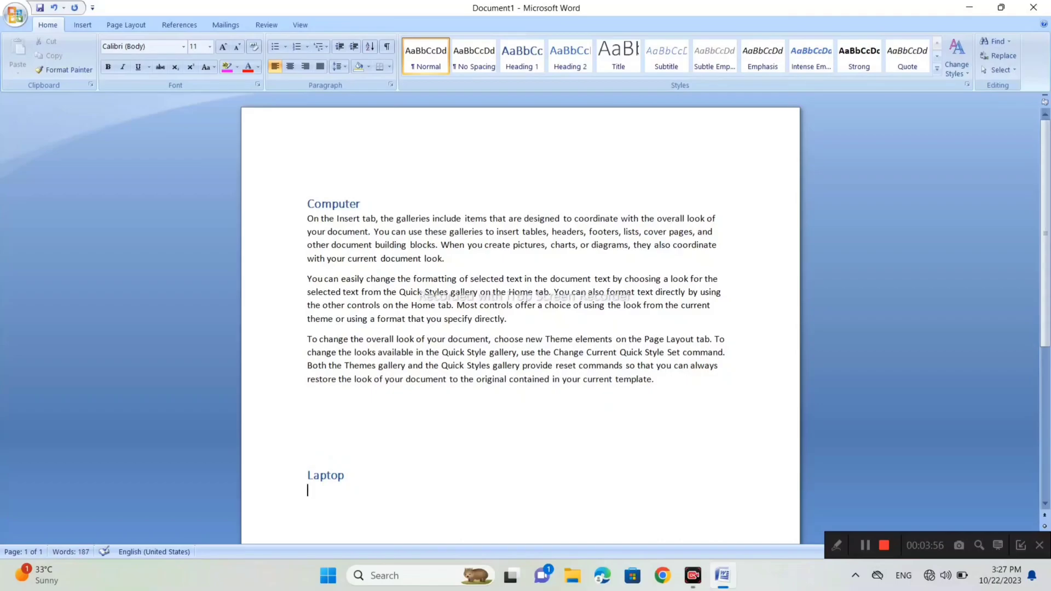
pyautogui.write('=ran')
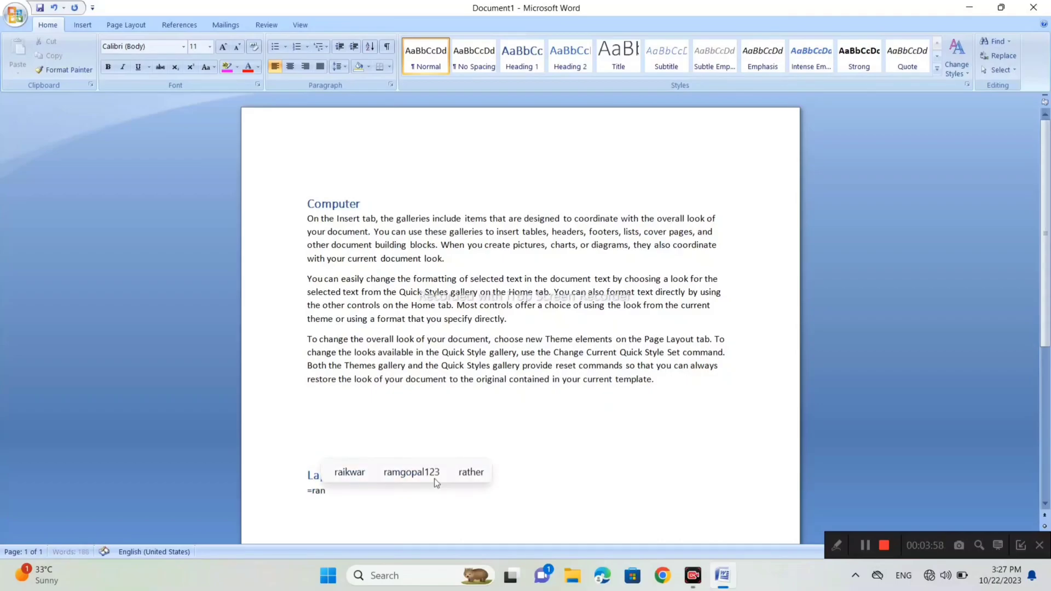
pyautogui.write('d()')
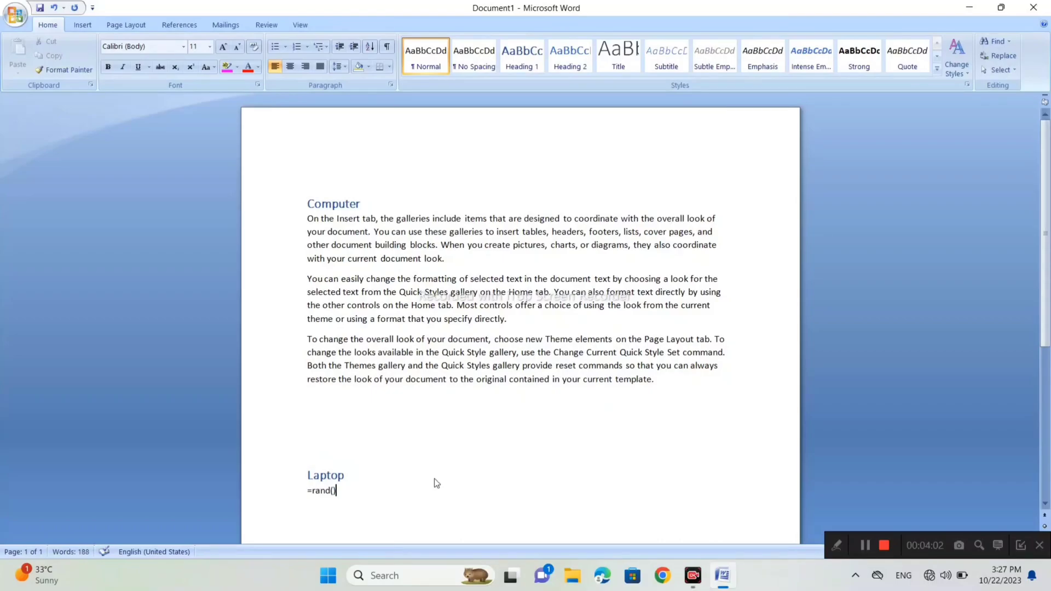
pyautogui.press('Return')
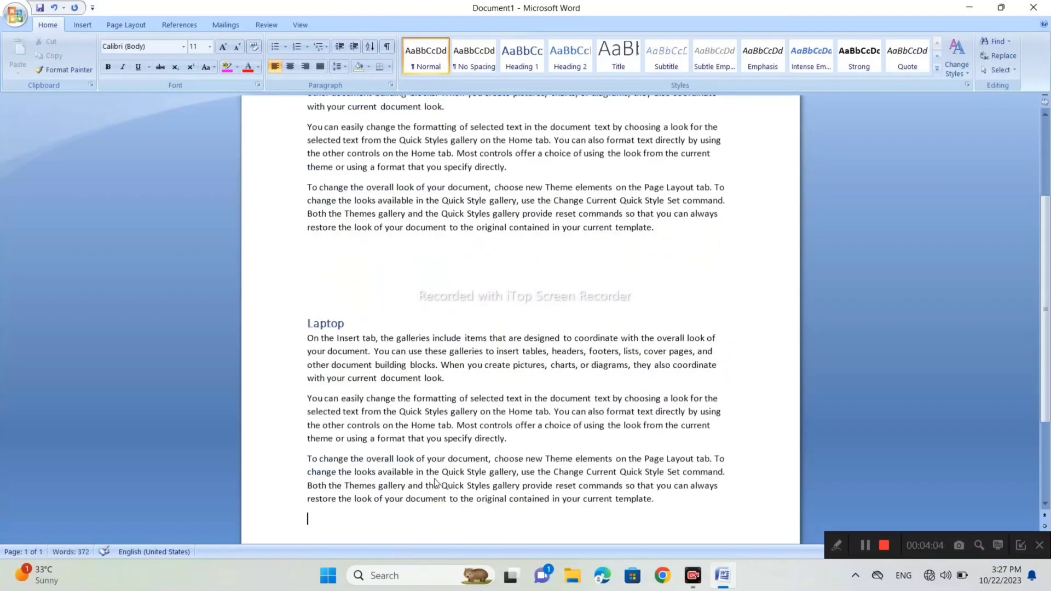
pyautogui.scroll(4, 435, 481)
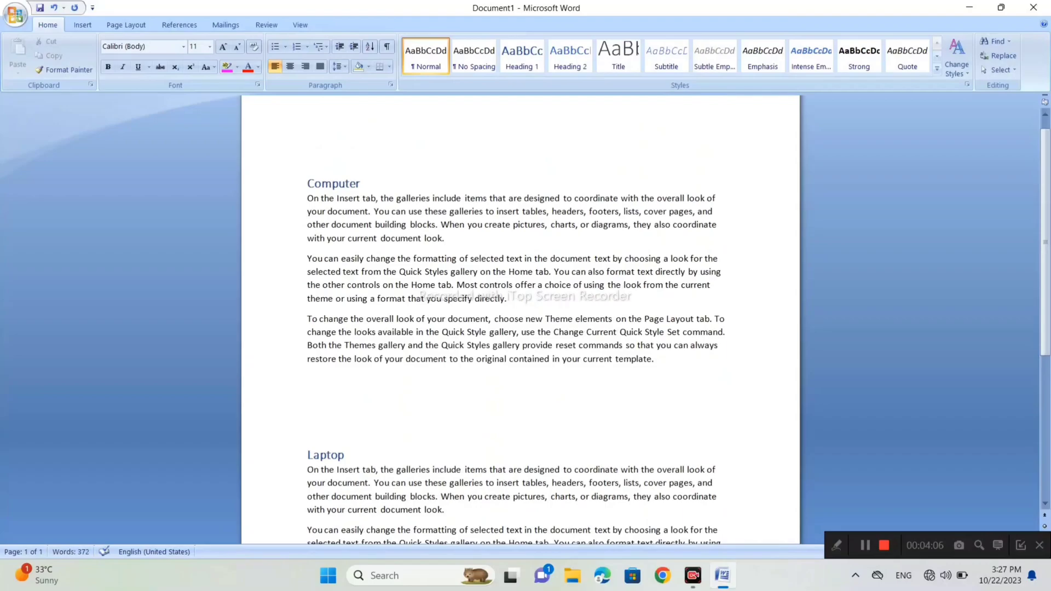
pyautogui.scroll(-2, 520, 320)
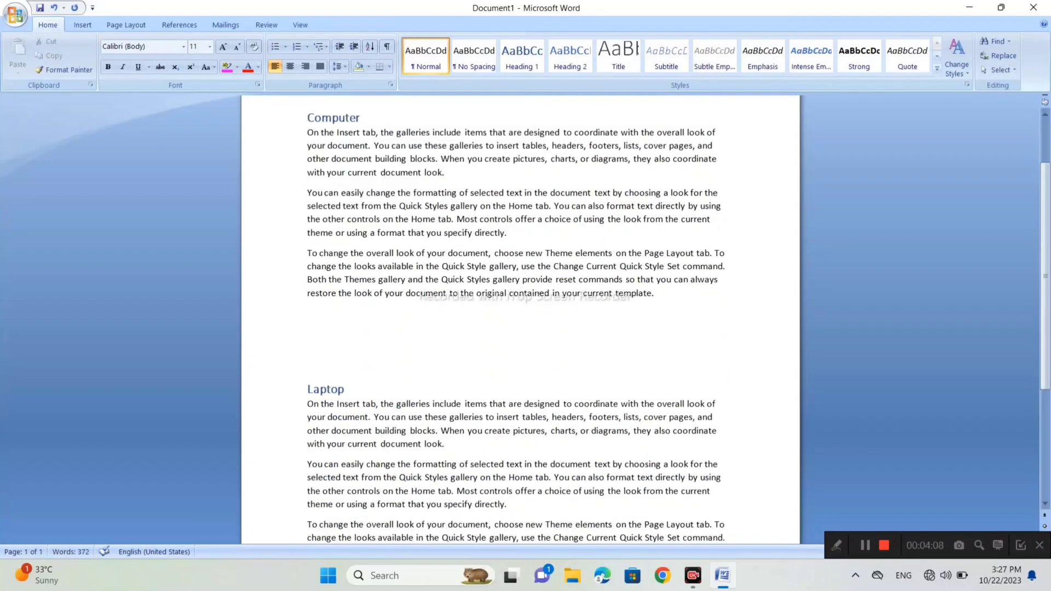
pyautogui.scroll(1, 520, 320)
pyautogui.moveTo(657, 334); pyautogui.dragTo(448, 285)
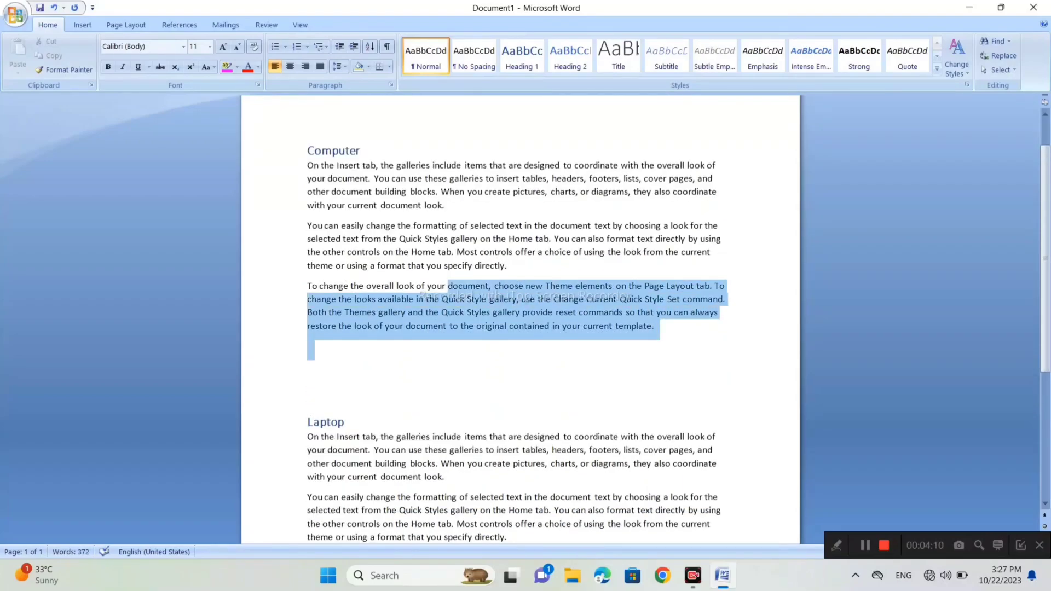
pyautogui.scroll(-3, 447, 285)
pyautogui.click(348, 323)
pyautogui.moveTo(726, 399); pyautogui.dragTo(727, 473)
pyautogui.click(720, 365)
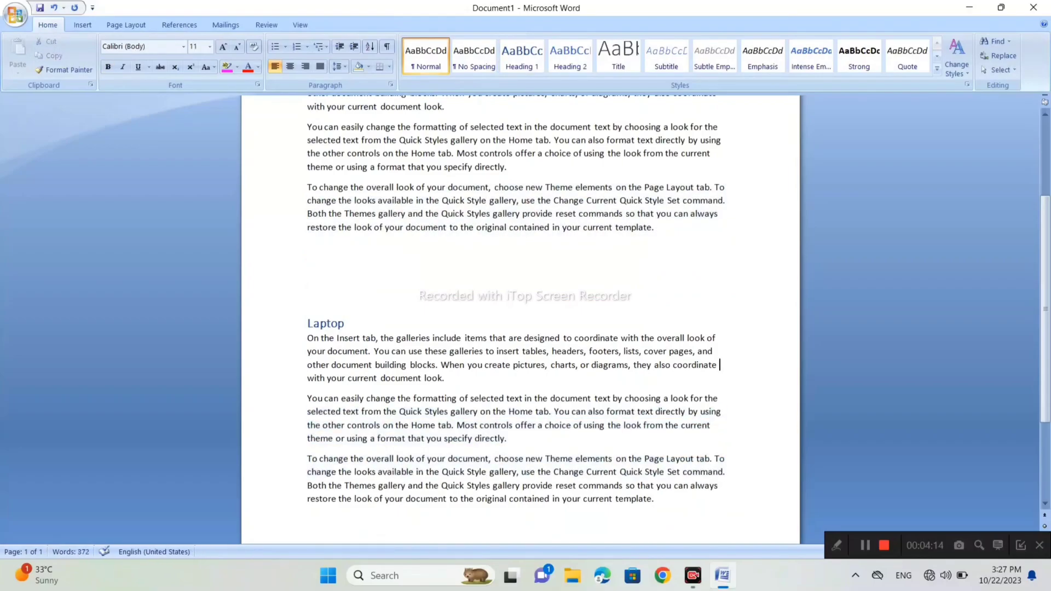
# - Add the title line "Hardware" after the Laptop section and generate sample paragraphs beneath it with =rand()
pyautogui.scroll(-2, 720, 366)
pyautogui.press('Return')
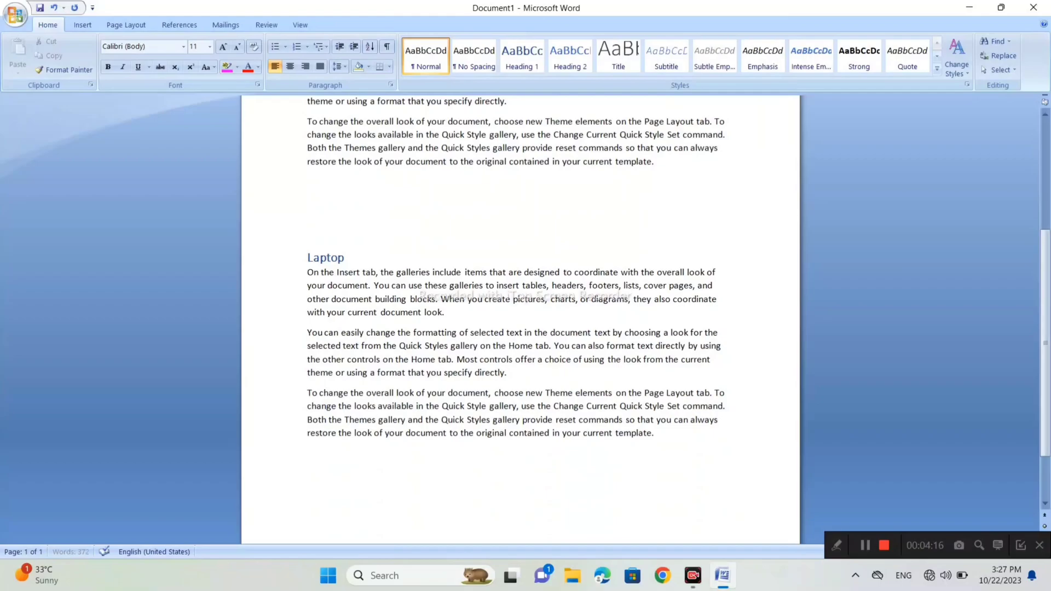
pyautogui.write('harware')
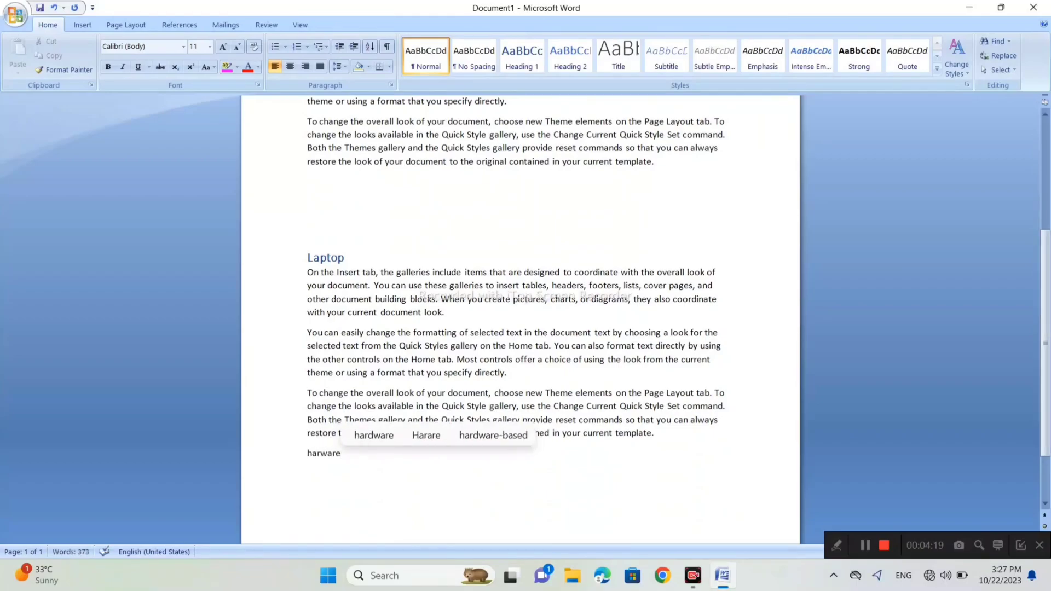
pyautogui.press('Return')
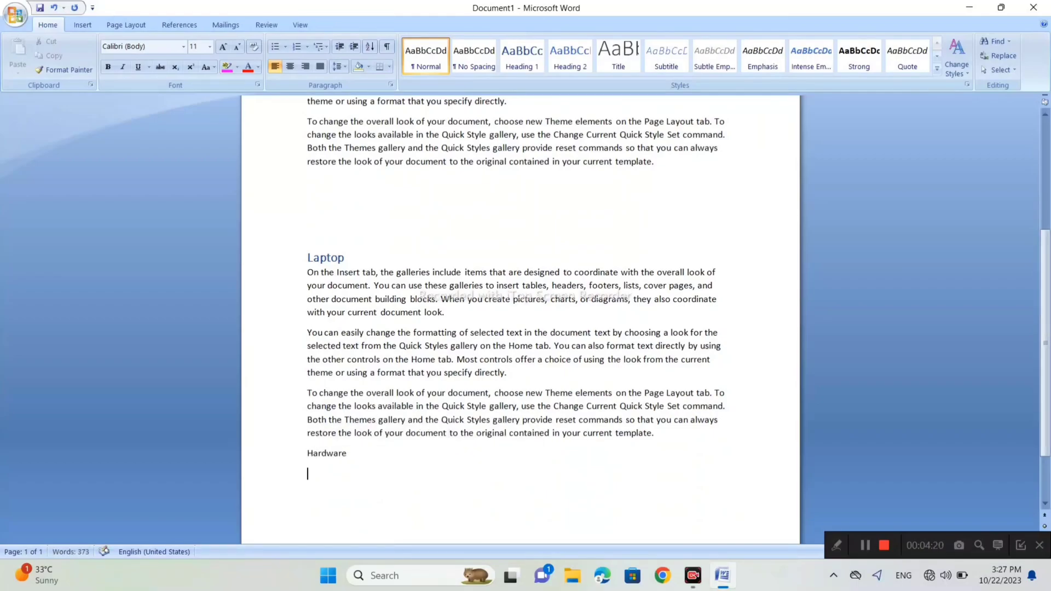
pyautogui.write('=ran')
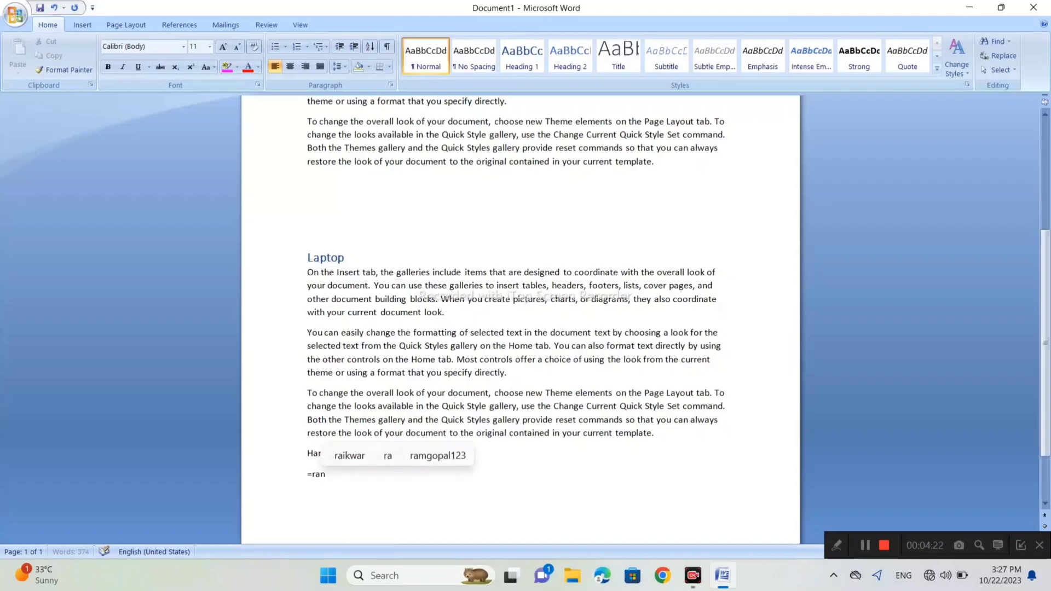
pyautogui.write('d()')
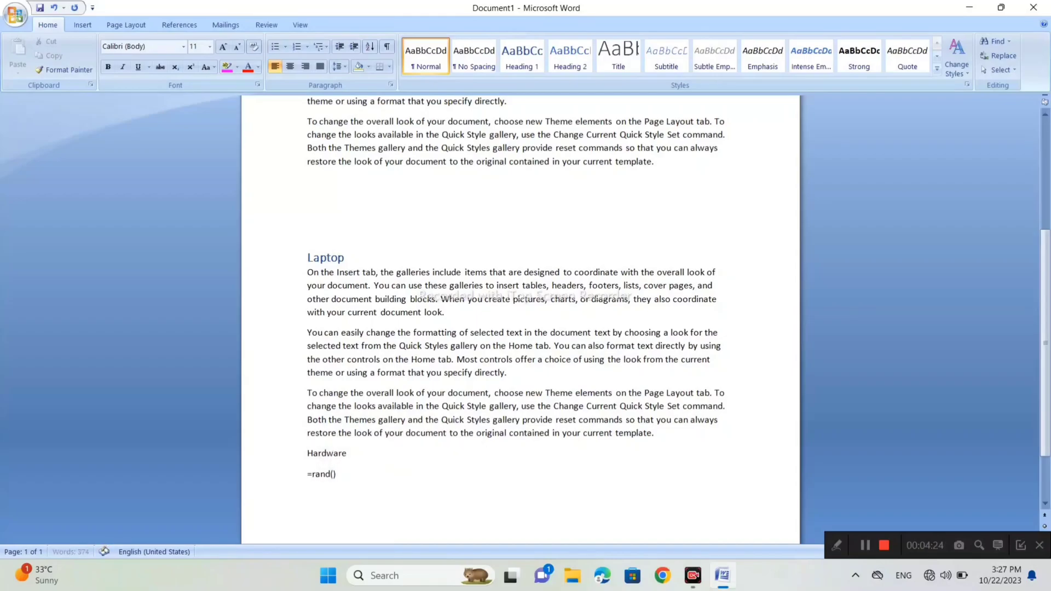
pyautogui.press('Return')
# - Apply the Heading 1 style to the "Hardware" title line
pyautogui.scroll(3, 521, 319)
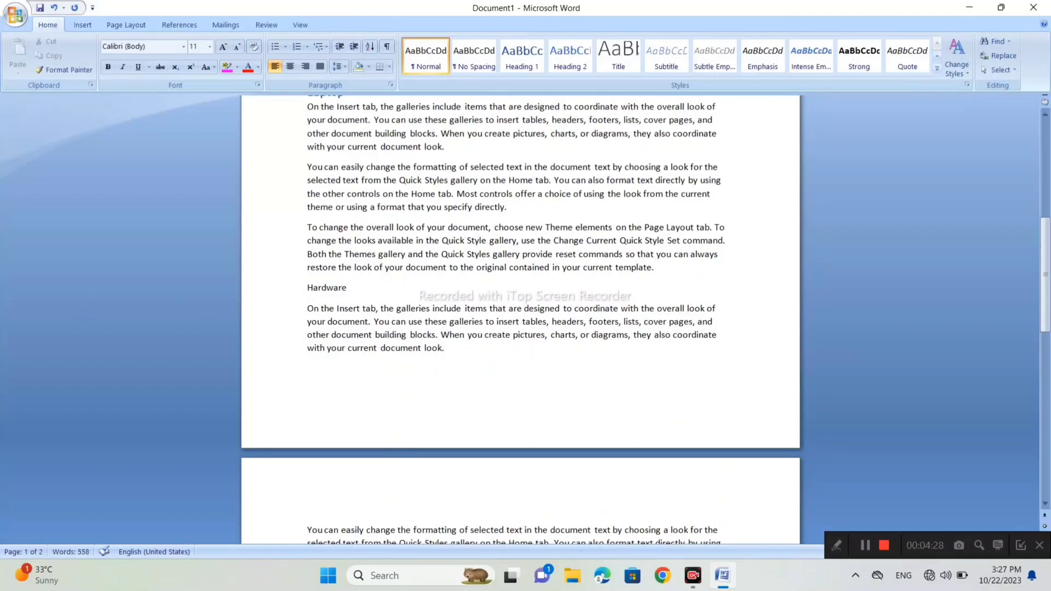
pyautogui.moveTo(347, 288); pyautogui.dragTo(308, 288)
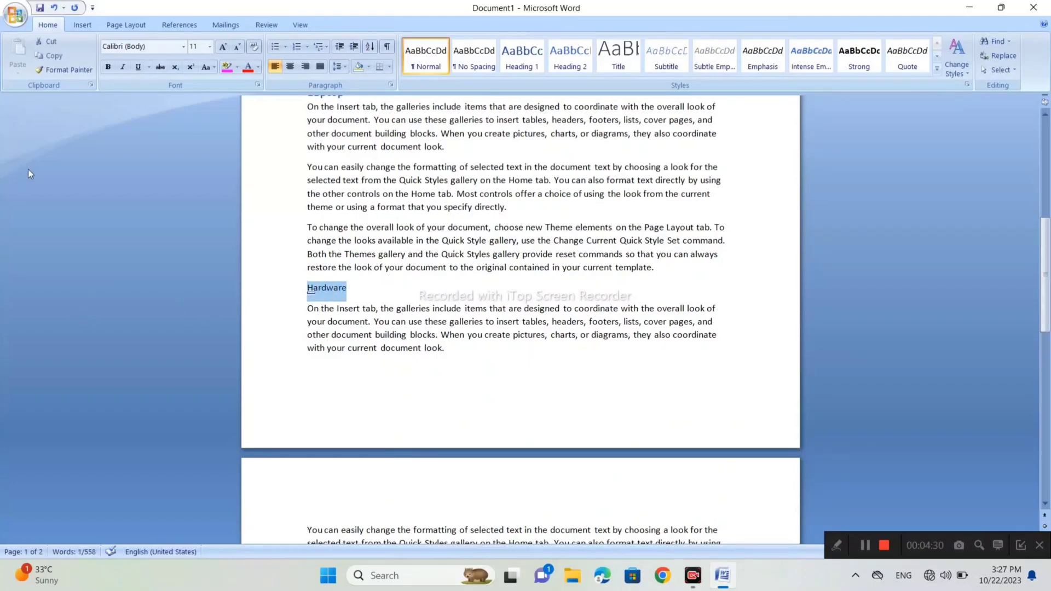
pyautogui.click(522, 55)
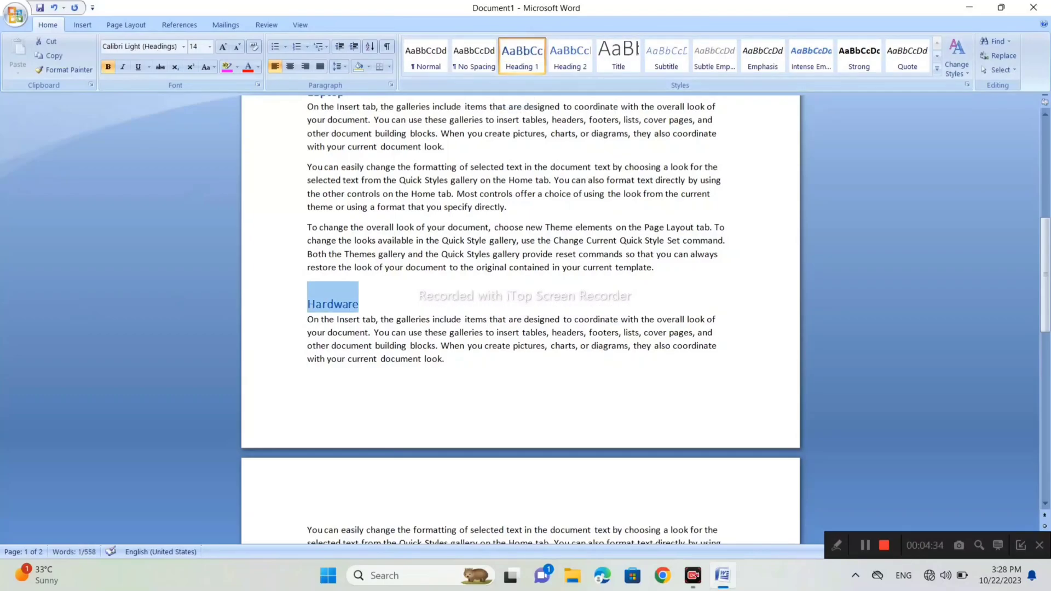
# - Add the title line "Software" on a new line after the last paragraph of the Hardware section
pyautogui.click(445, 359)
pyautogui.scroll(-7, 446, 359)
pyautogui.click(654, 400)
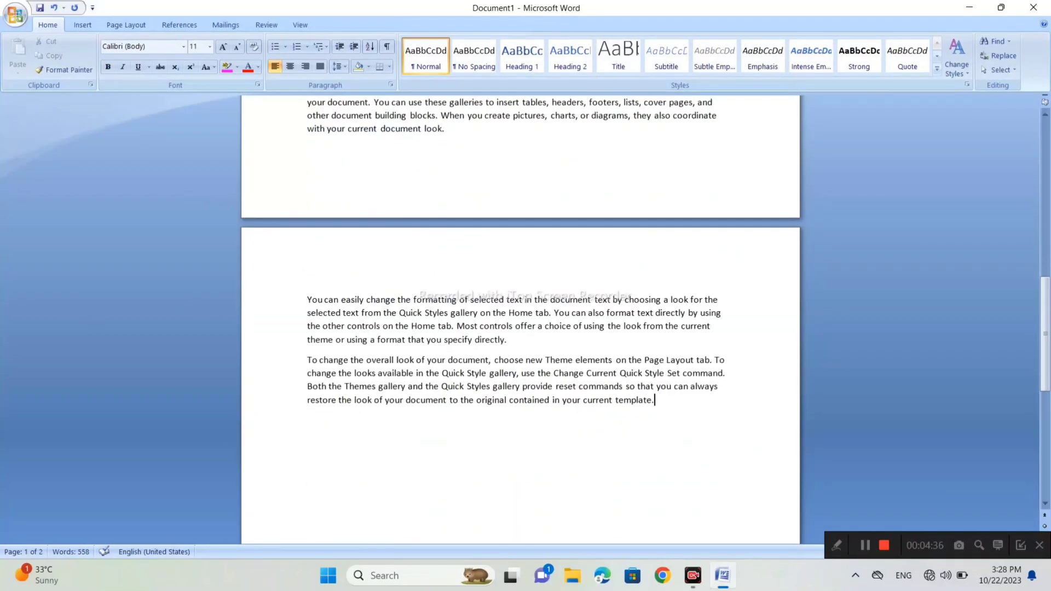
pyautogui.press('Return')
pyautogui.write('sp')
pyautogui.press('BackSpace')
pyautogui.write('o')
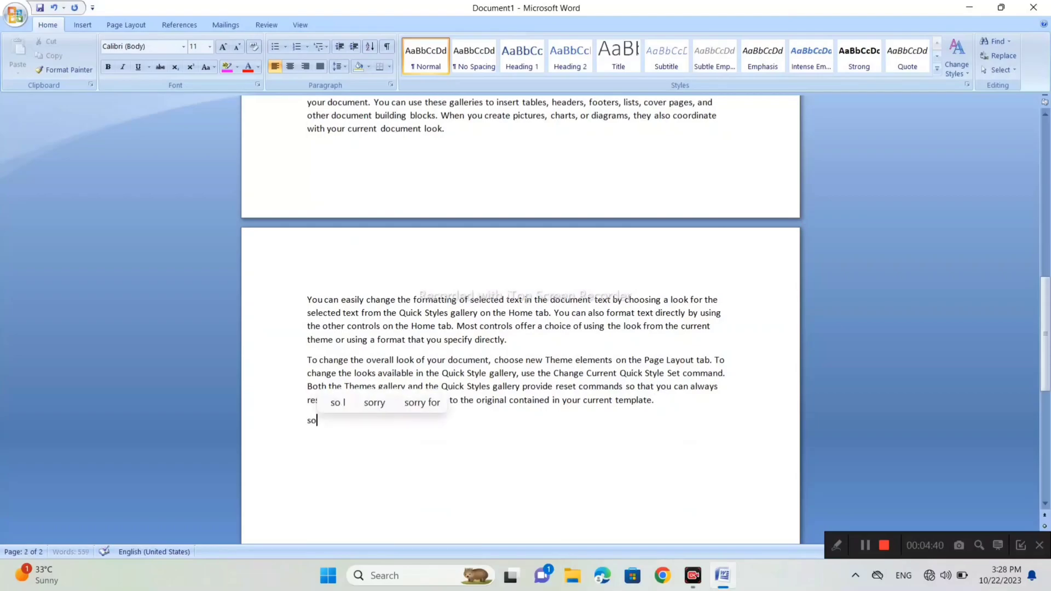
pyautogui.write('ftware')
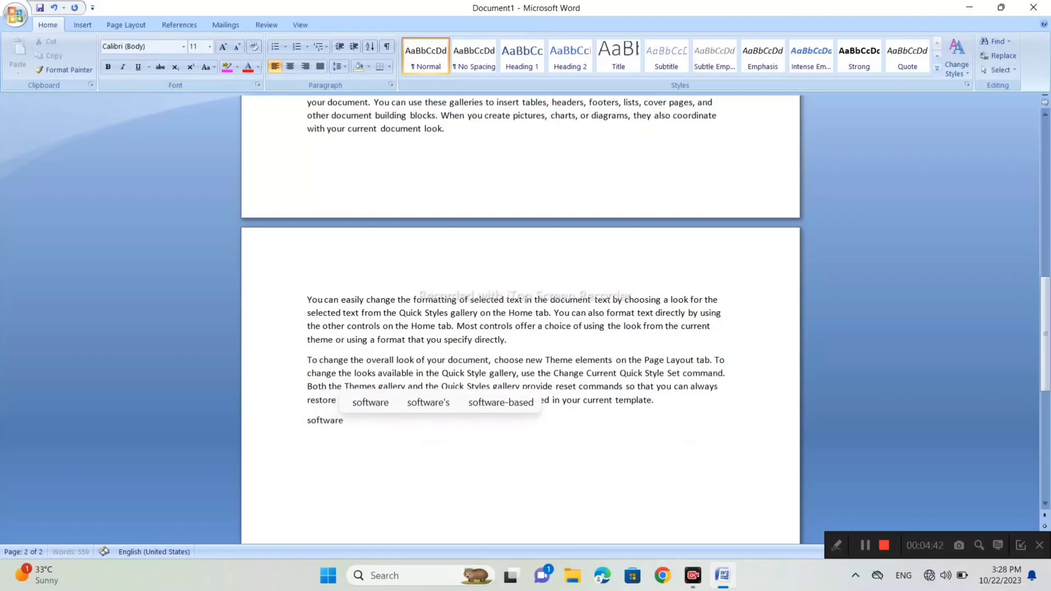
pyautogui.press('Return')
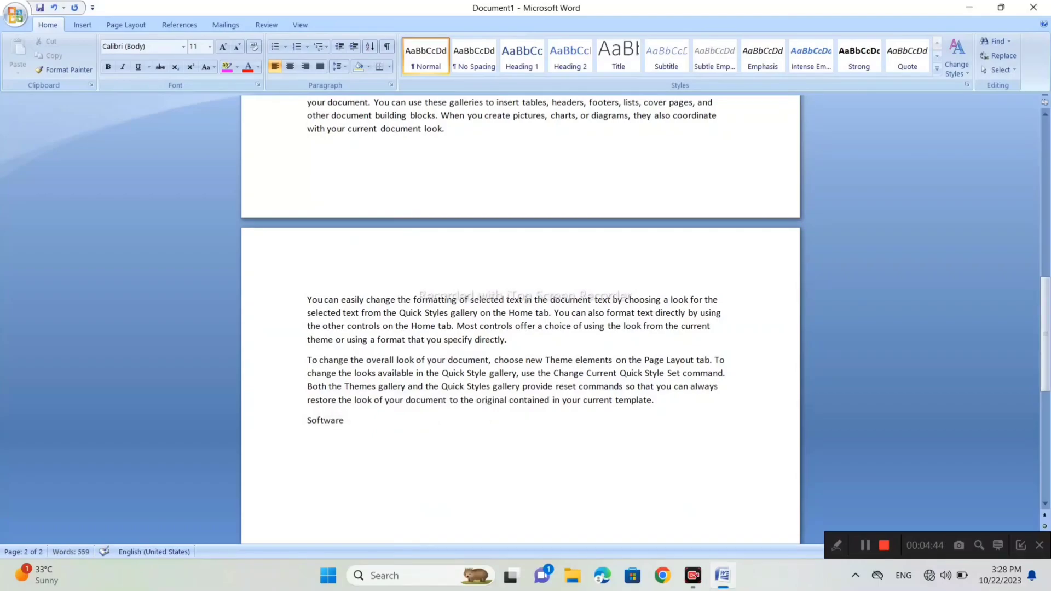
# - Generate sample paragraphs under the "Software" title line with =rand()
pyautogui.write('=ran')
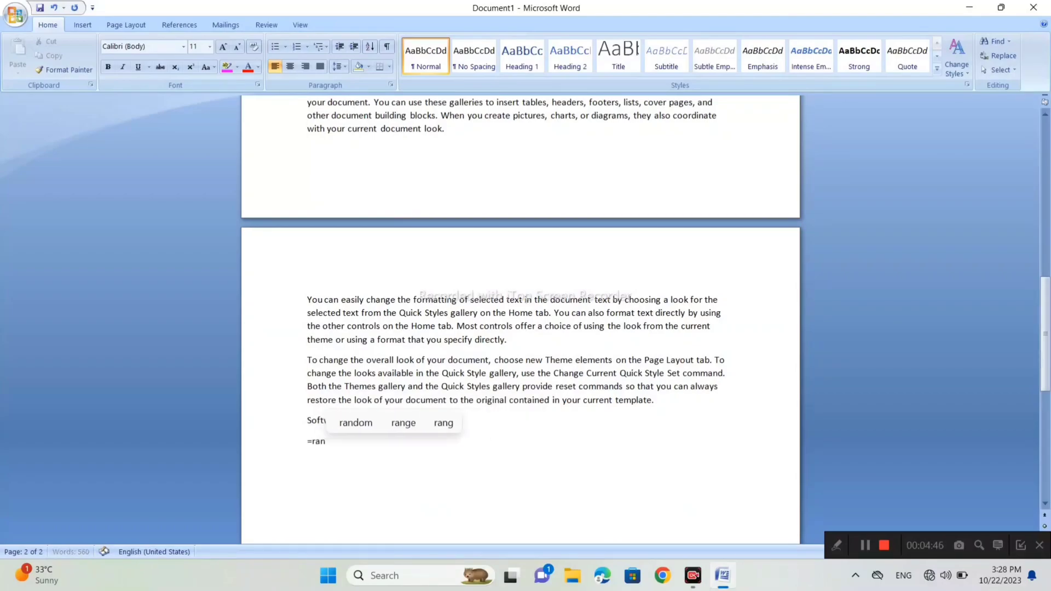
pyautogui.write('d()')
pyautogui.press('Return')
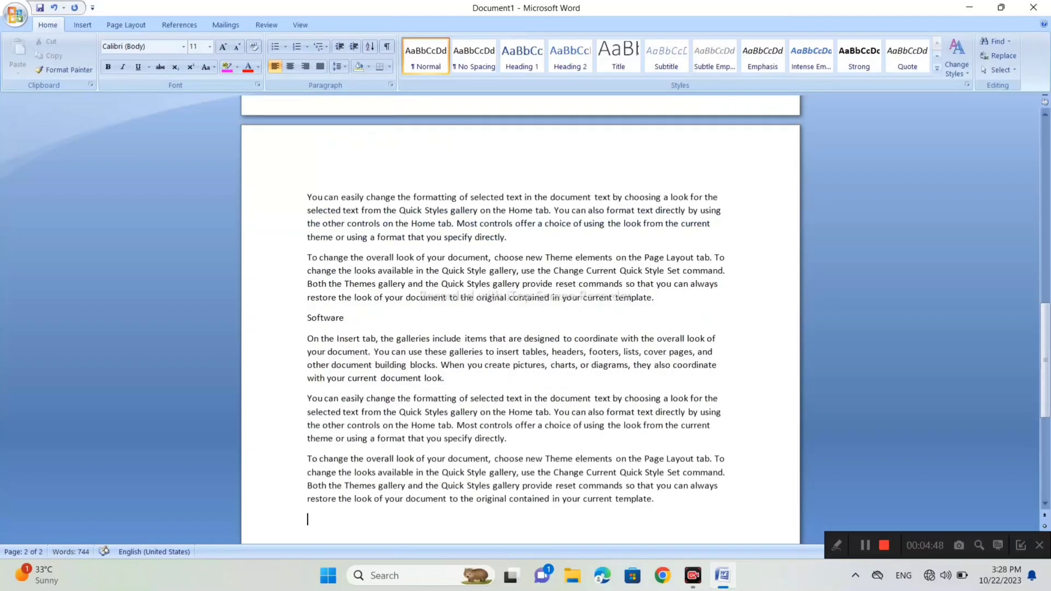
# - Apply the Heading 1 style to the "Software" title line
pyautogui.tripleClick(311, 322)
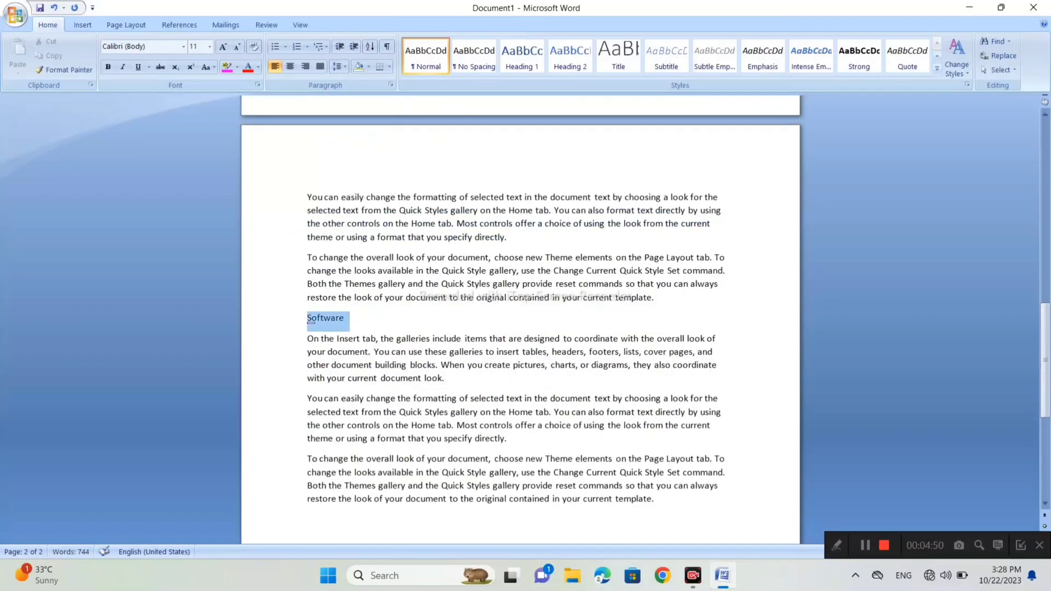
pyautogui.click(522, 55)
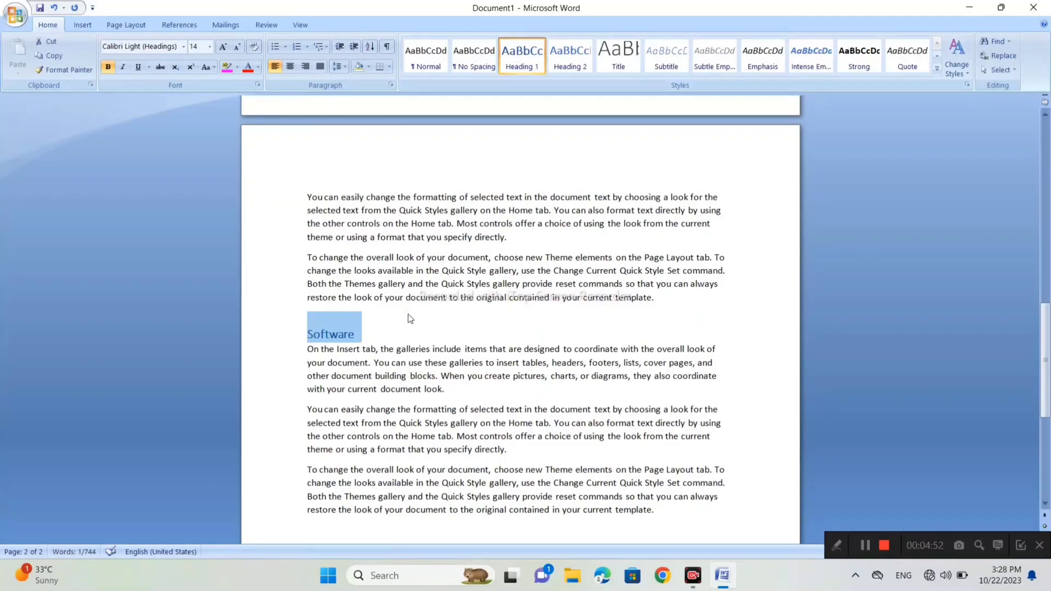
pyautogui.click(411, 319)
# - Insert the built-in Automatic Table 1 table of contents below the last paragraph of the Software section
pyautogui.scroll(20, 411, 319)
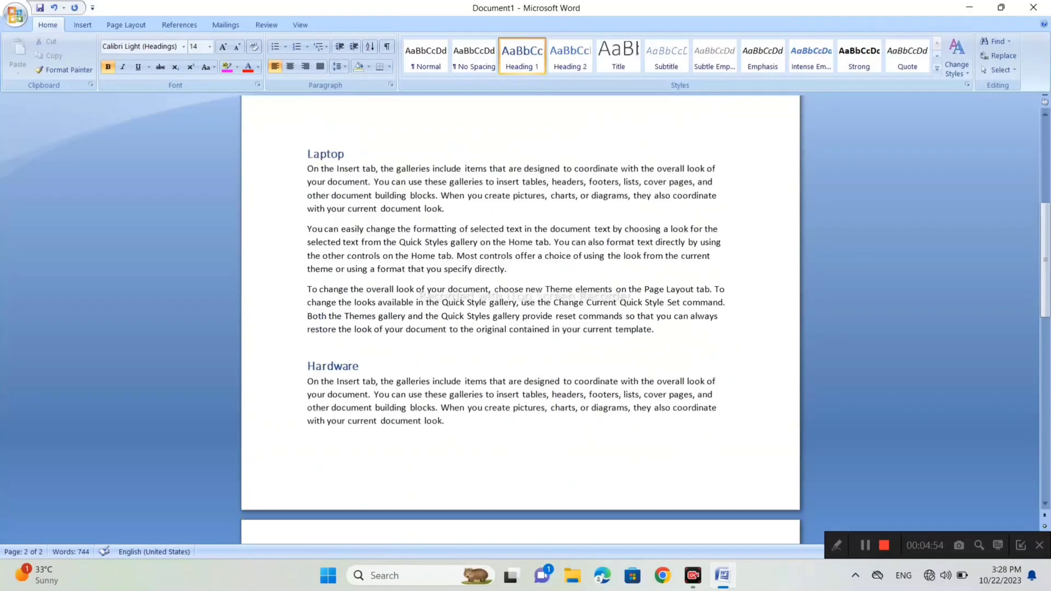
pyautogui.scroll(-15, 520, 317)
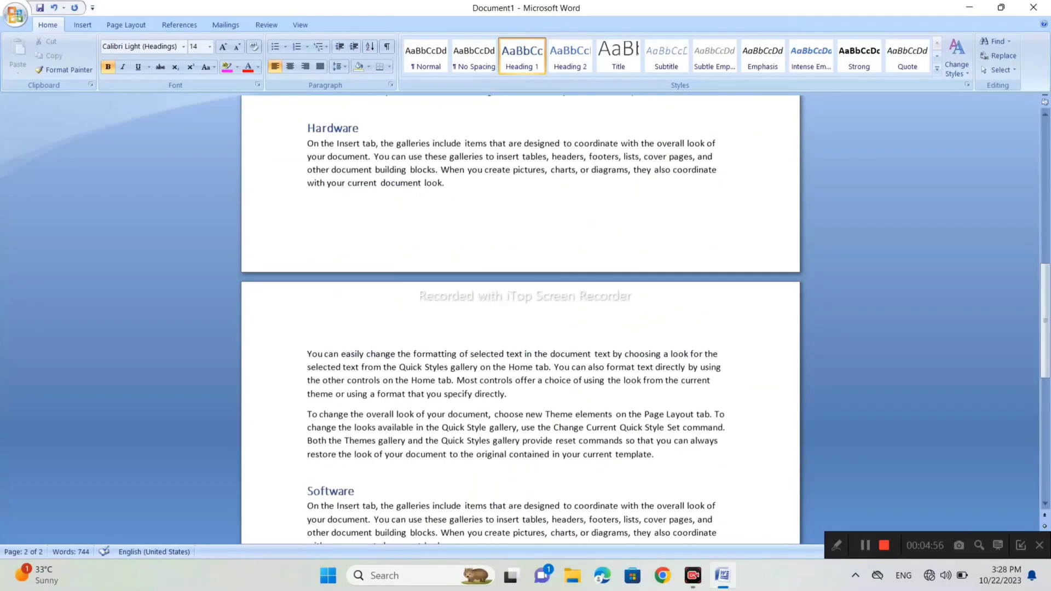
pyautogui.click(169, 27)
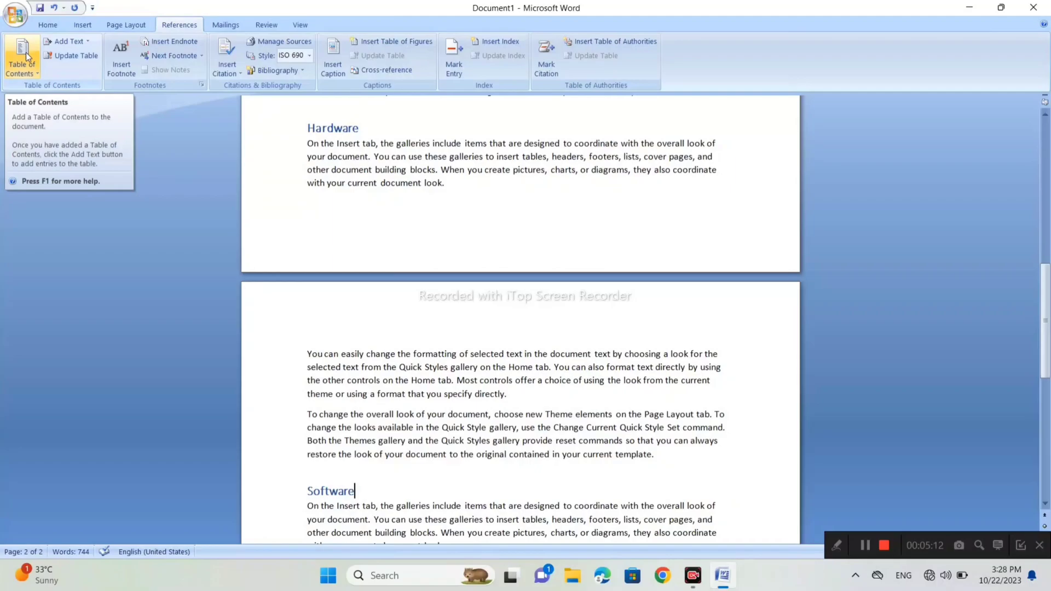
pyautogui.scroll(-3, 521, 318)
pyautogui.scroll(-3, 520, 317)
pyautogui.scroll(-1, 520, 318)
pyautogui.click(308, 333)
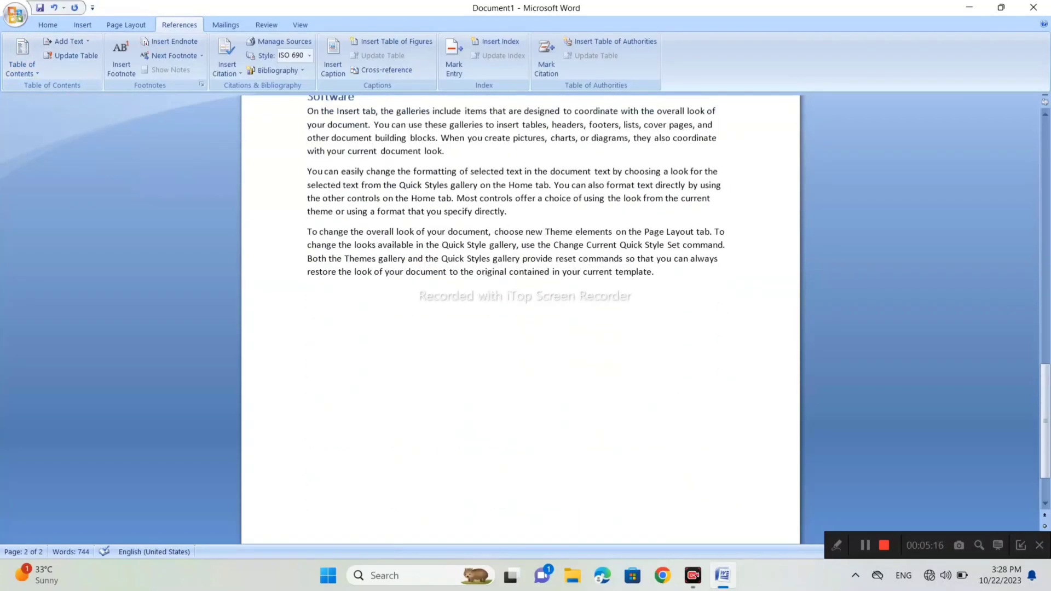
pyautogui.click(26, 45)
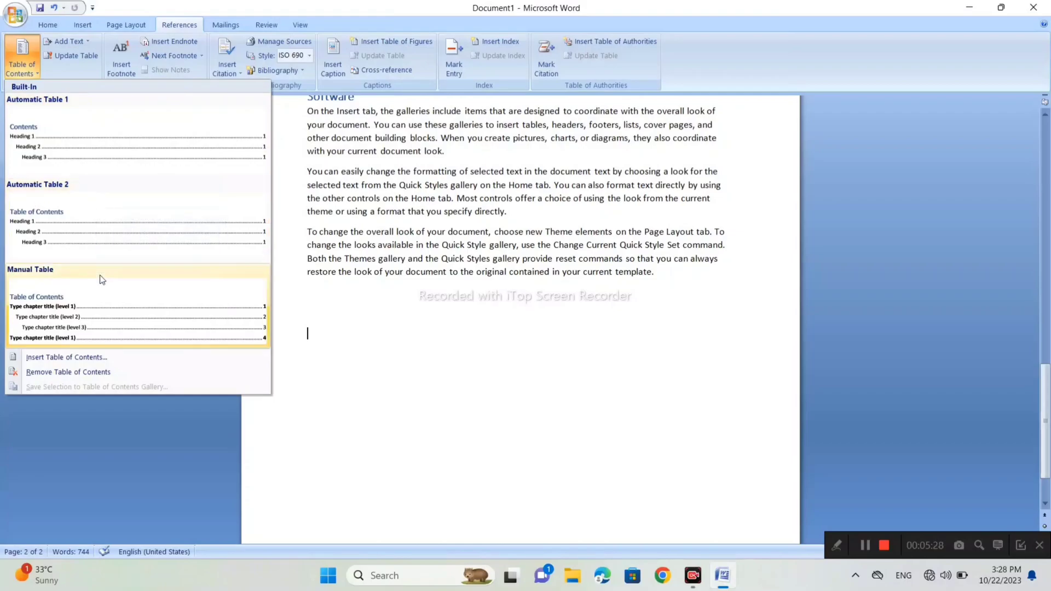
pyautogui.click(117, 133)
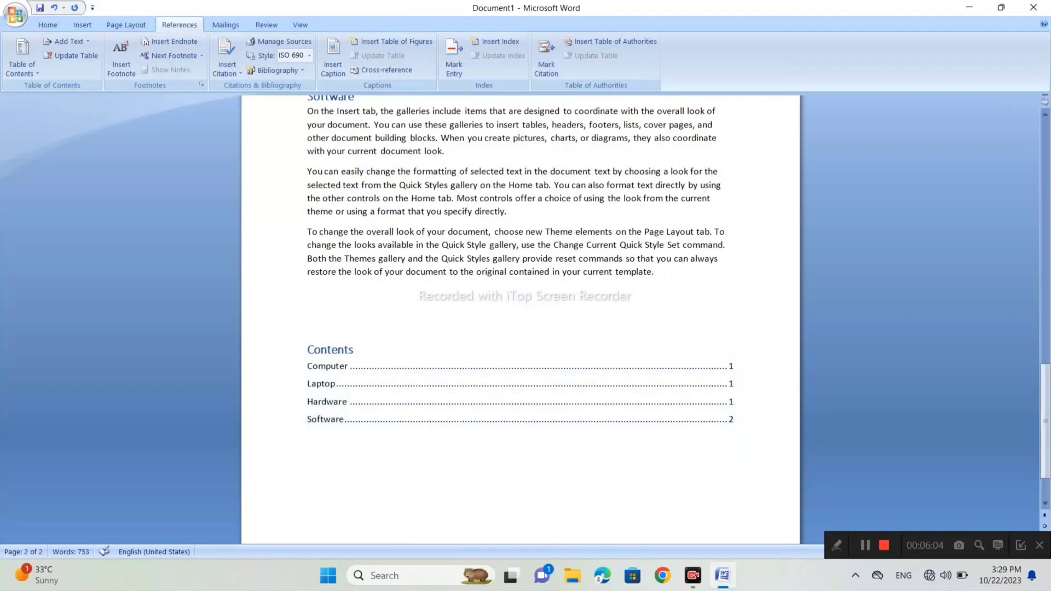
# - Examine the table of contents entries against the document's headings, and the level options for adding text to the table
pyautogui.scroll(20, 520, 317)
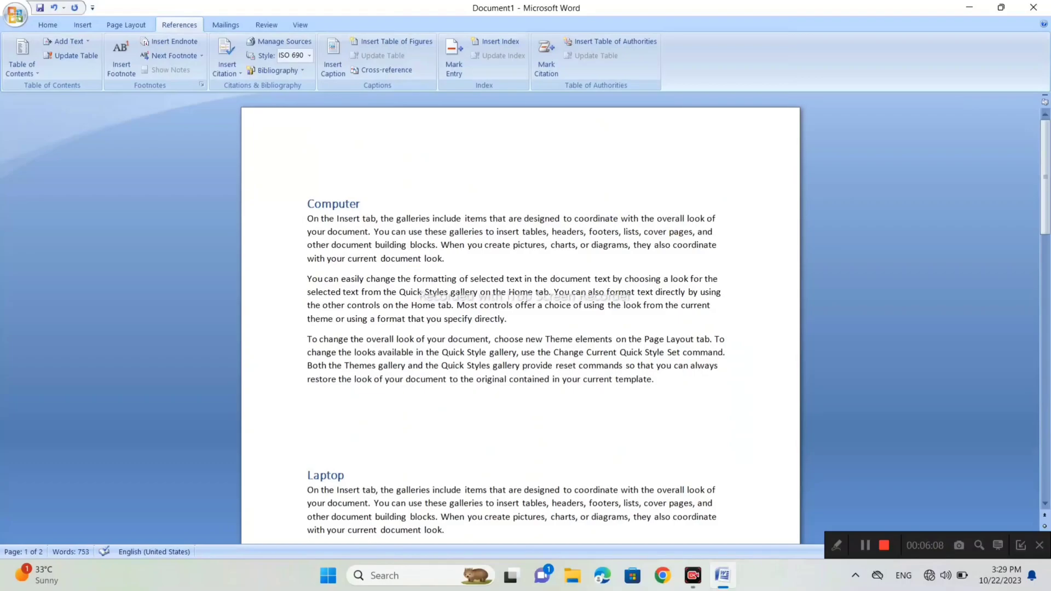
pyautogui.scroll(-8, 520, 317)
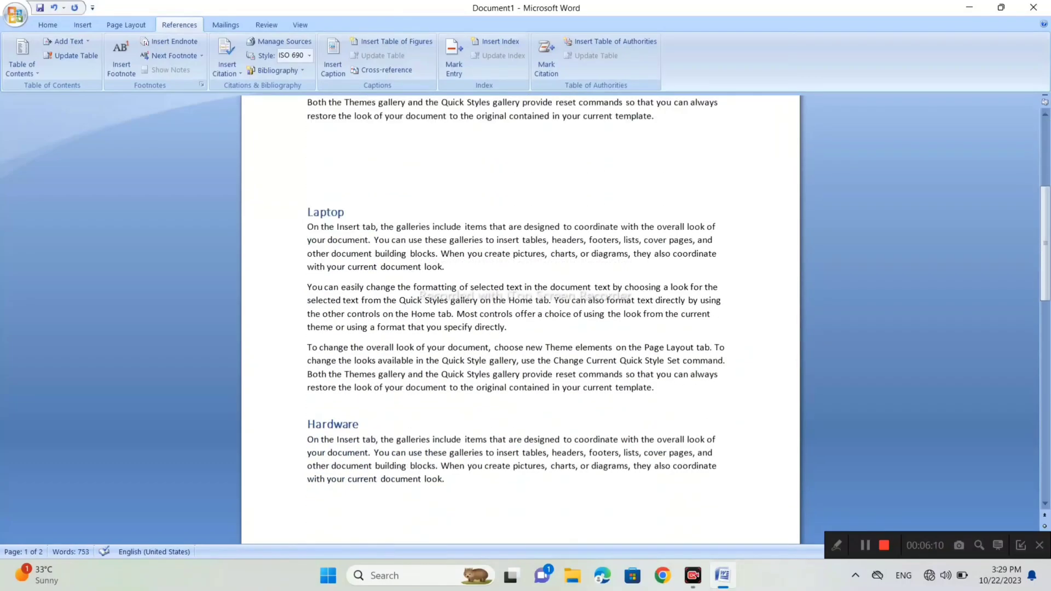
pyautogui.scroll(-20, 520, 318)
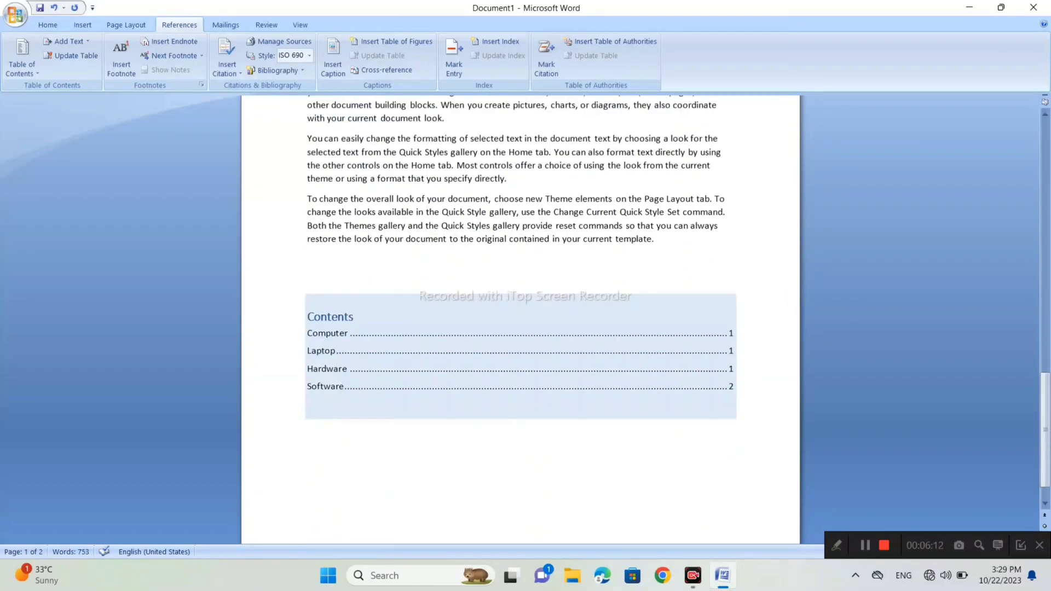
pyautogui.click(308, 425)
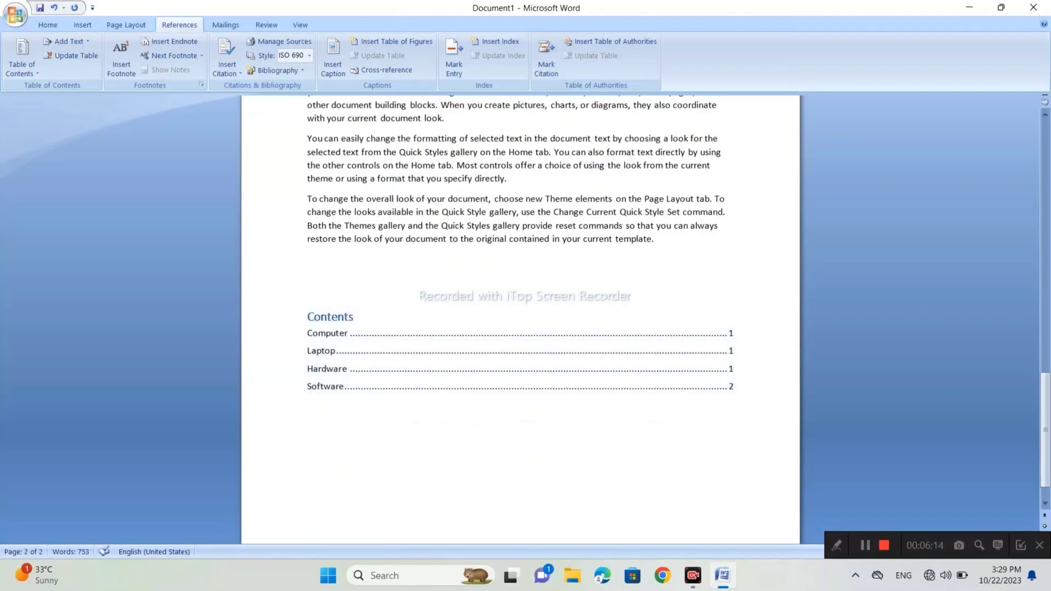
pyautogui.scroll(8, 520, 317)
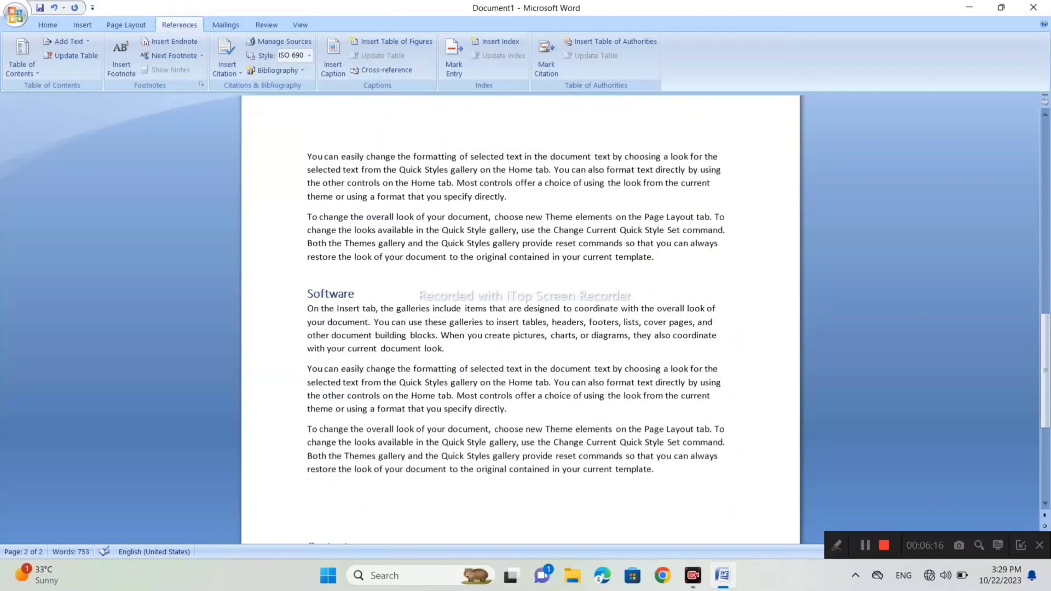
pyautogui.moveTo(307, 327); pyautogui.dragTo(355, 327)
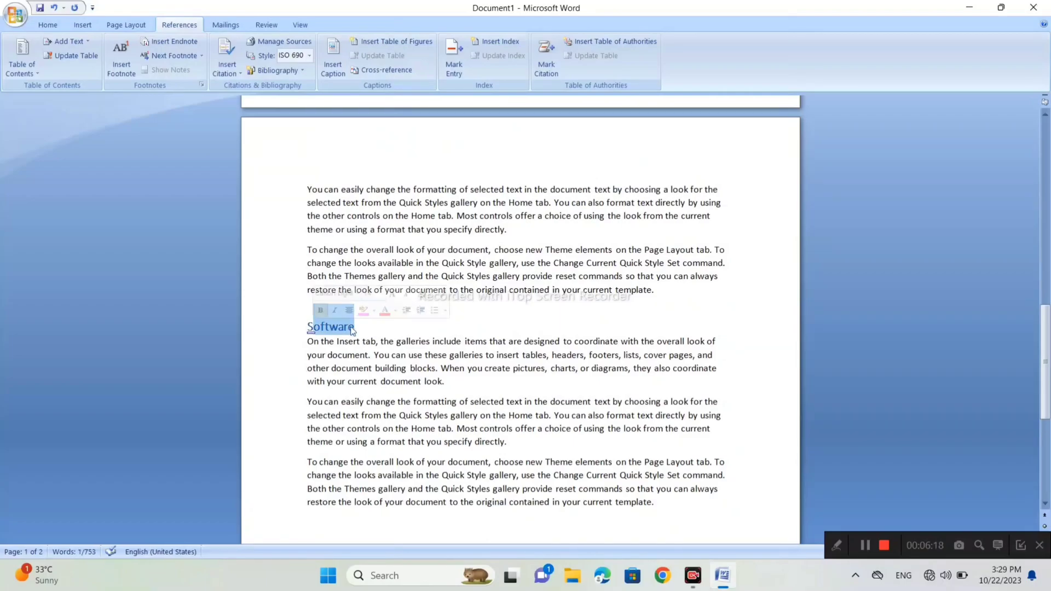
pyautogui.scroll(-8, 520, 317)
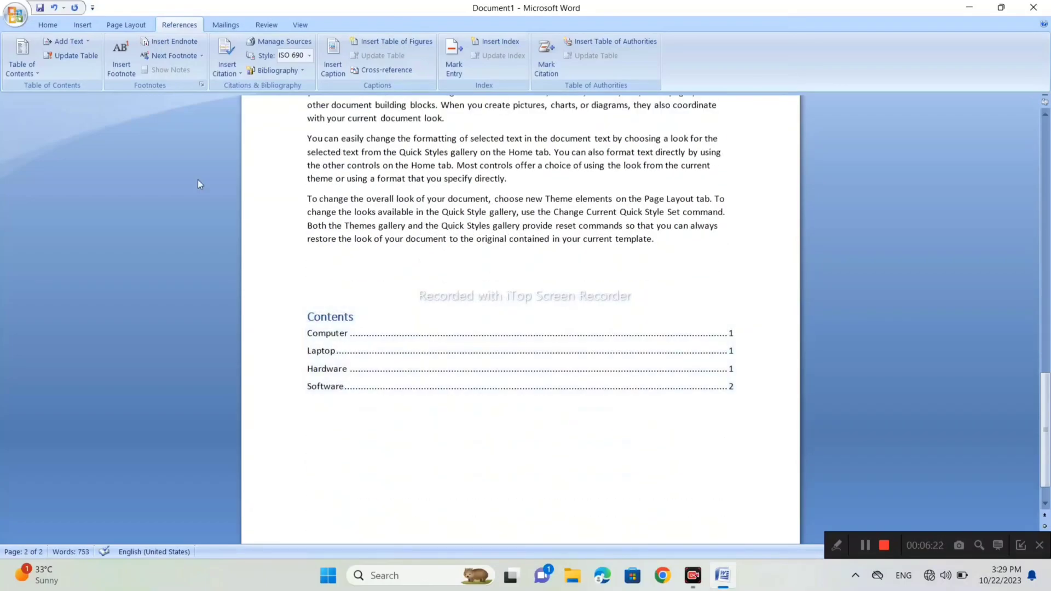
pyautogui.scroll(5, 520, 317)
pyautogui.scroll(-5, 520, 318)
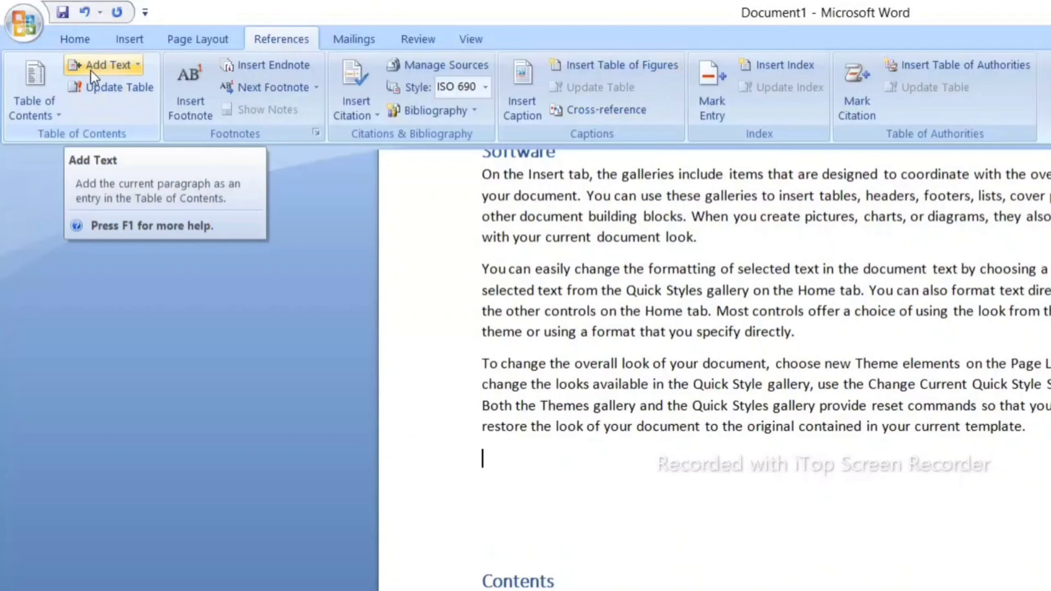
pyautogui.click(90, 70)
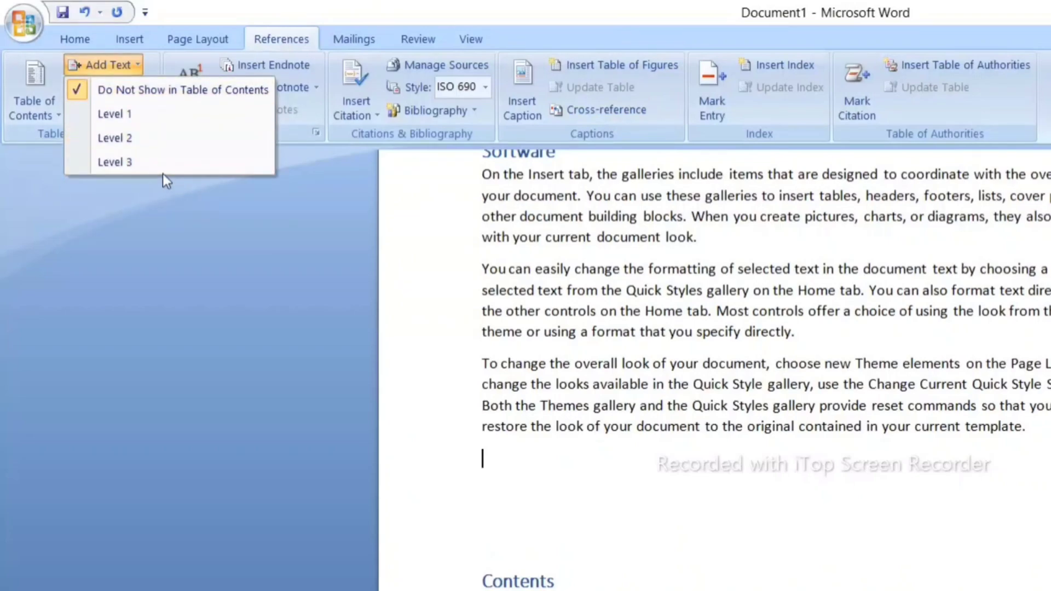
pyautogui.click(140, 297)
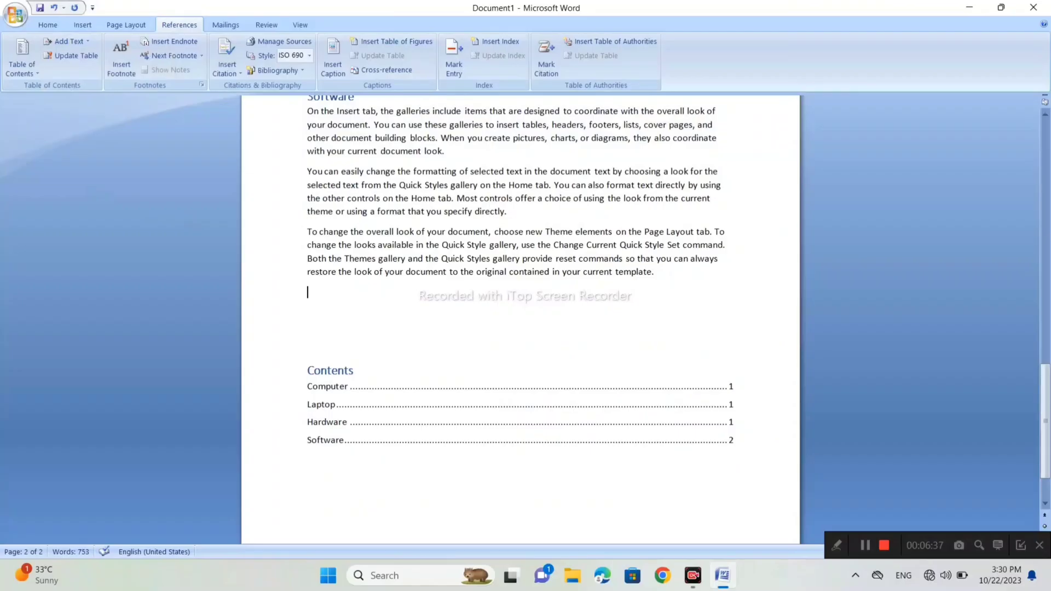
# - Add the title line "Memory" on the empty line after the last paragraph of the Software section
pyautogui.scroll(1, 520, 285)
pyautogui.scroll(2, 520, 318)
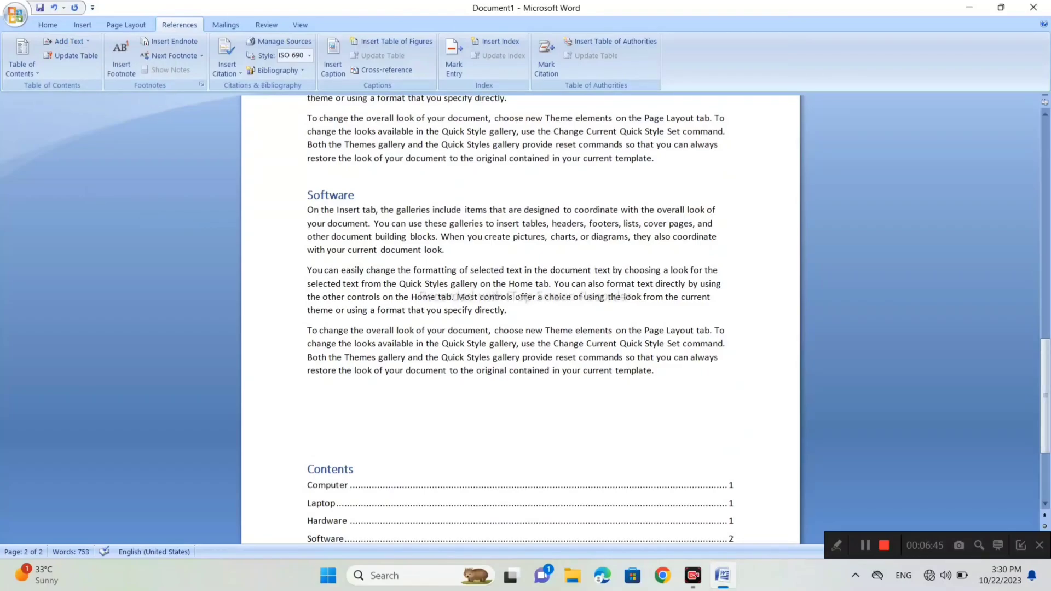
pyautogui.write('mem')
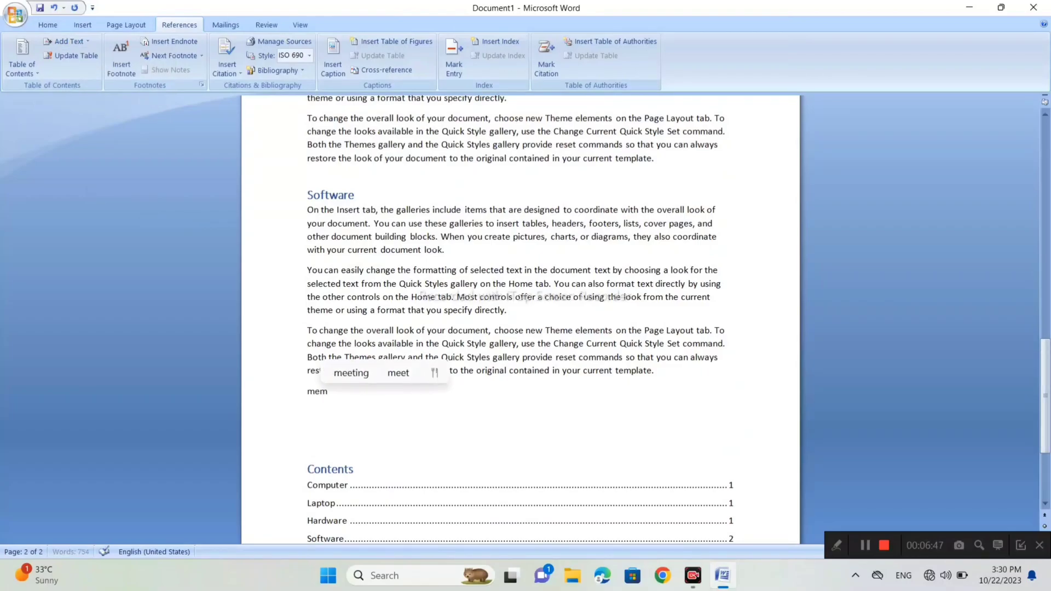
pyautogui.write('ory')
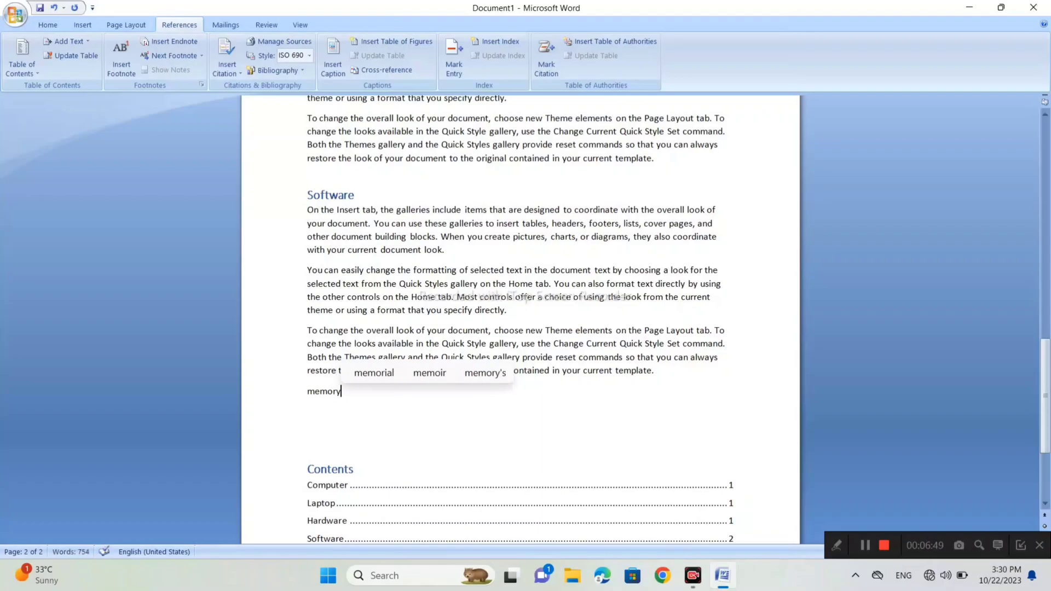
pyautogui.press('Return')
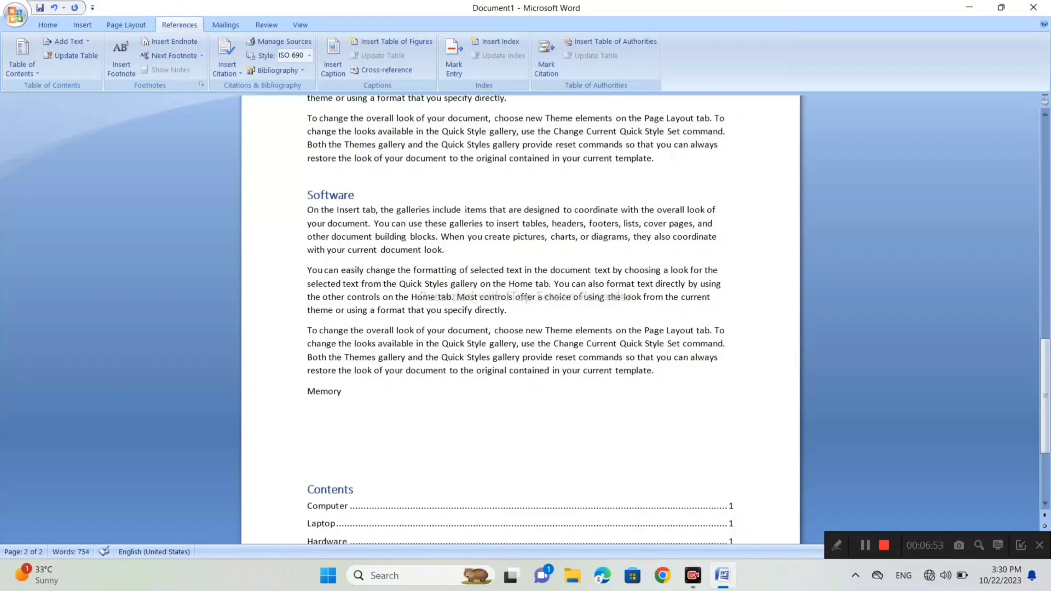
# - Mark the "Memory" title line as a Level 1 entry for the table of contents using Add Text
pyautogui.click(53, 30)
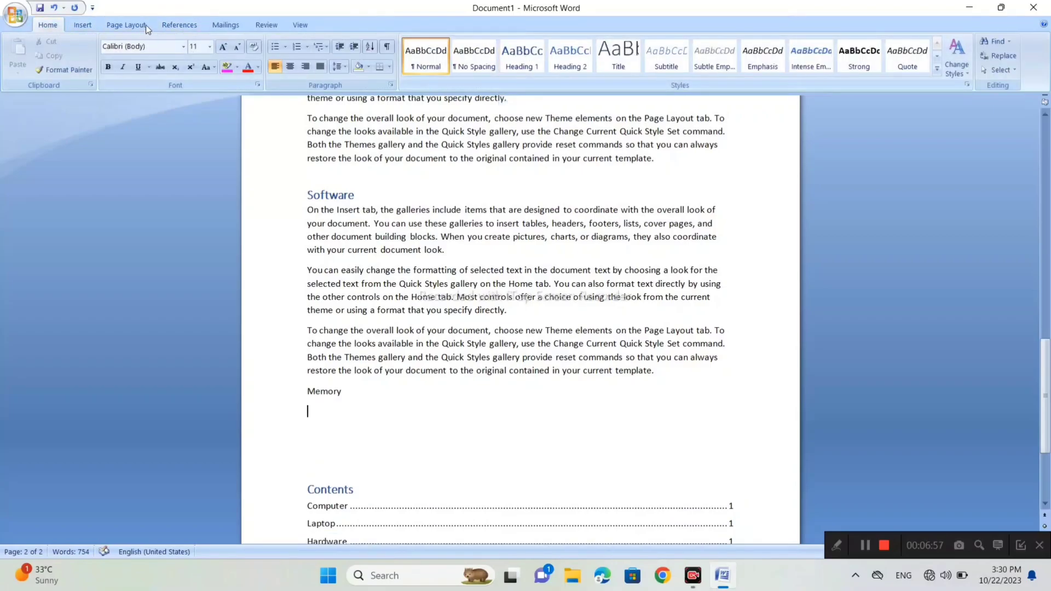
pyautogui.click(179, 24)
pyautogui.doubleClick(324, 391)
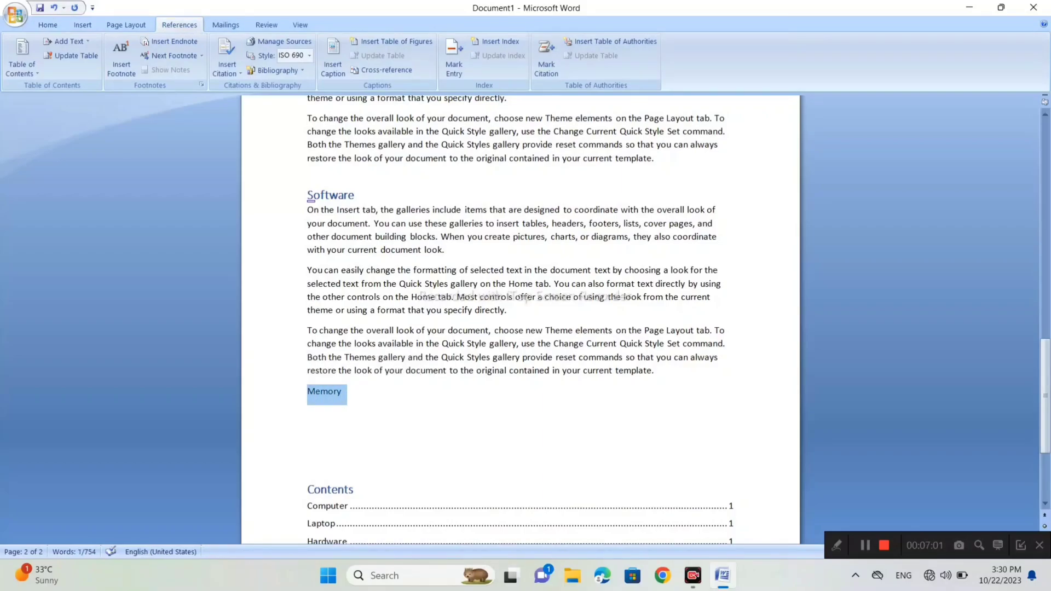
pyautogui.click(72, 44)
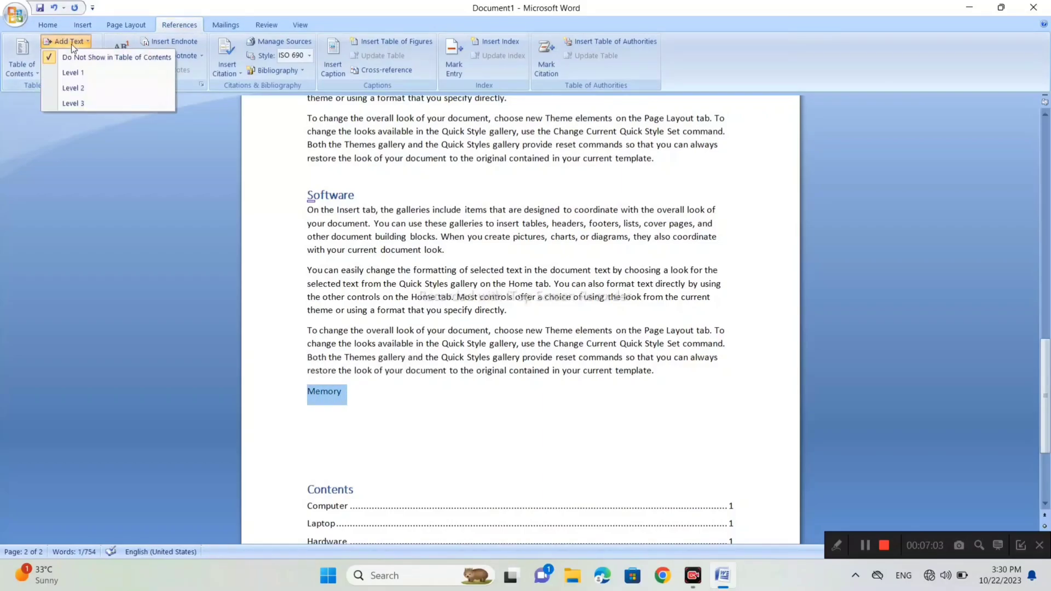
pyautogui.click(103, 242)
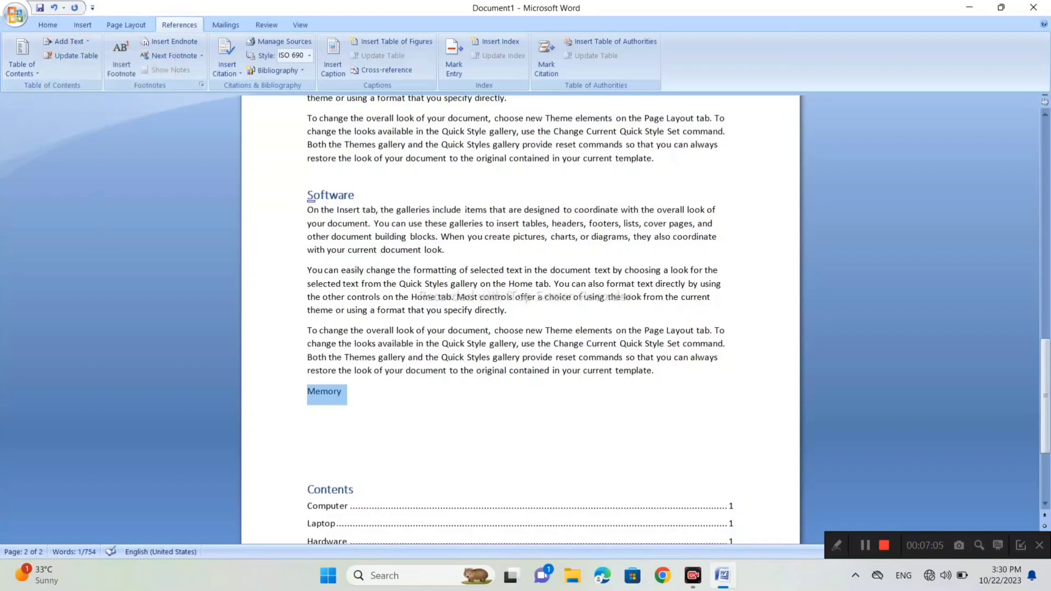
pyautogui.click(53, 42)
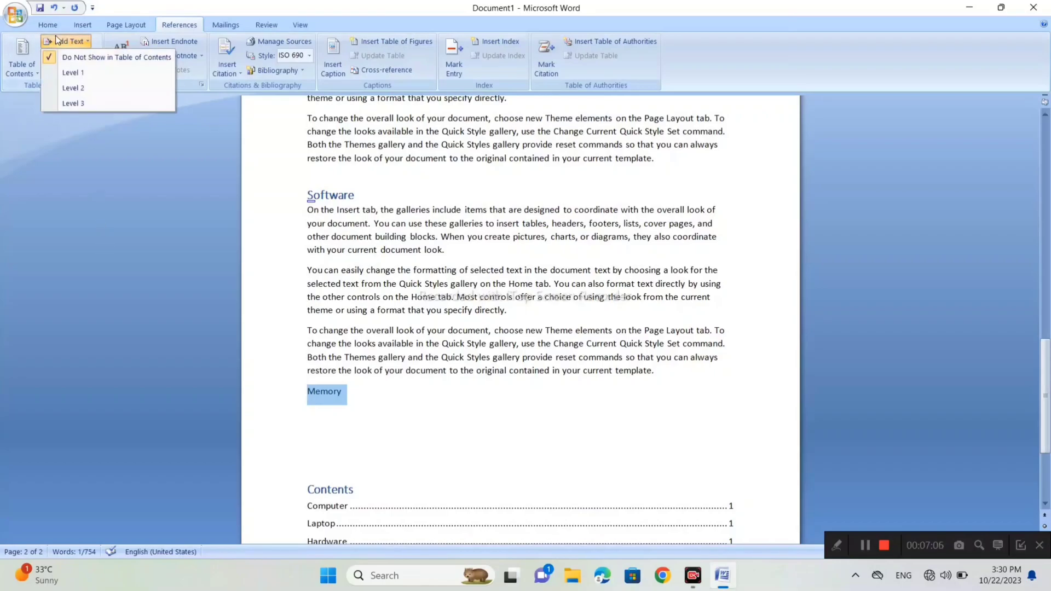
pyautogui.click(85, 73)
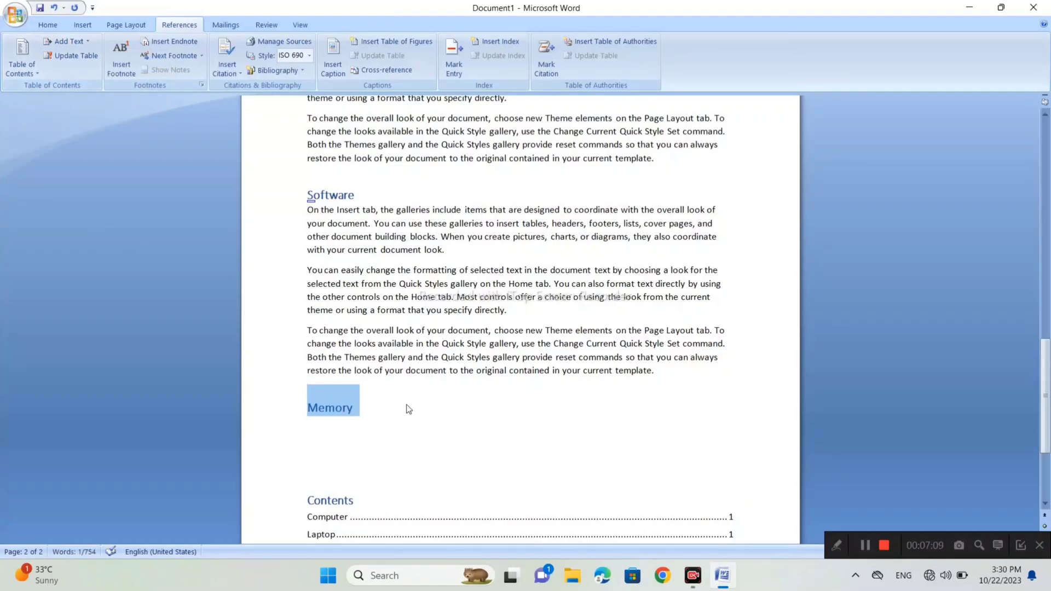
pyautogui.click(392, 411)
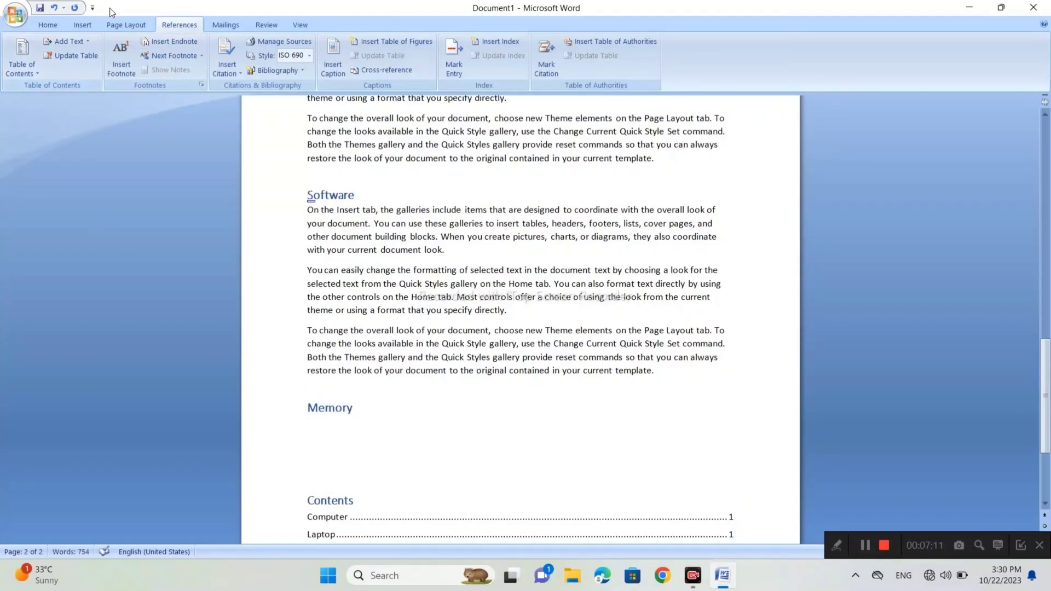
pyautogui.click(68, 43)
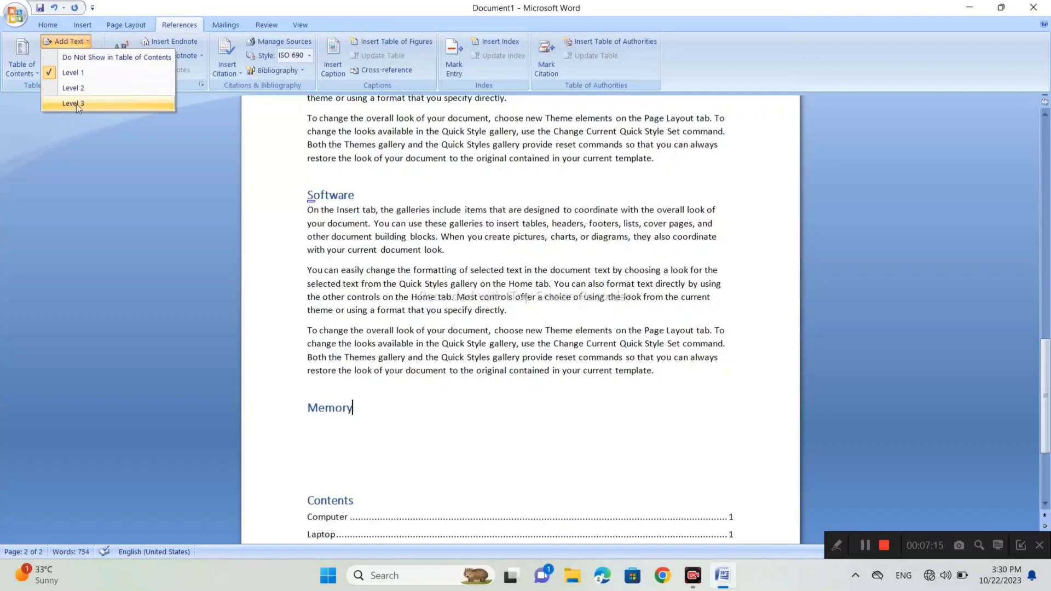
pyautogui.click(104, 170)
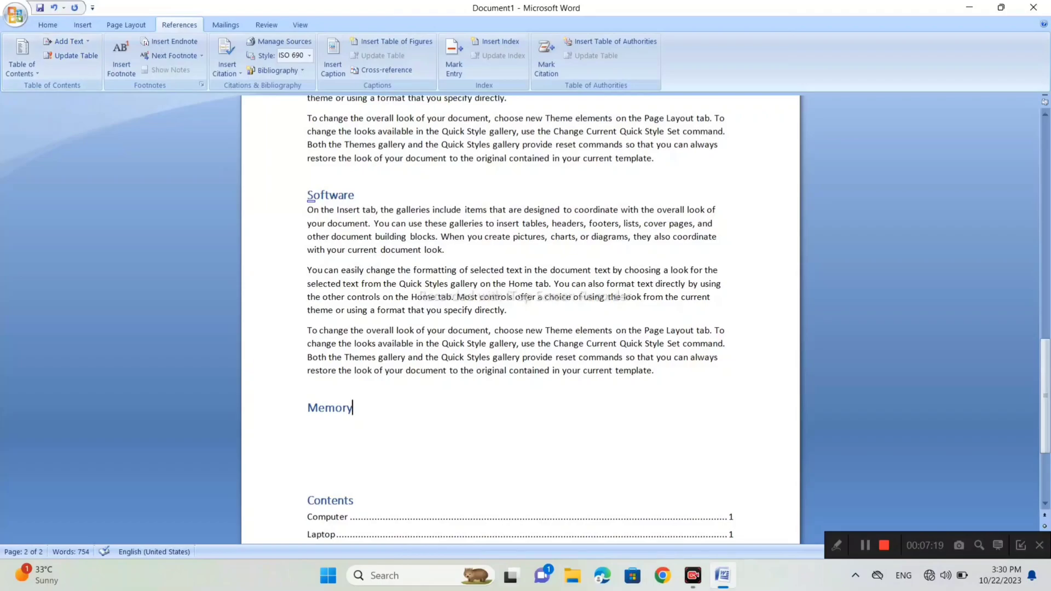
# - Generate sample paragraphs under the "Memory" heading with =rand()
pyautogui.press('Return')
pyautogui.write('=')
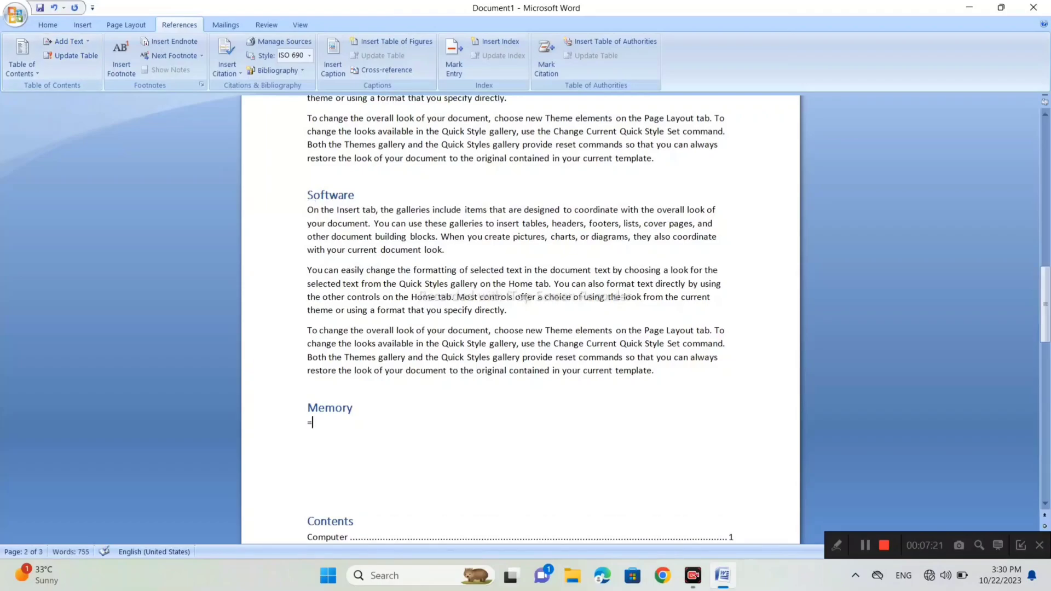
pyautogui.write('rand')
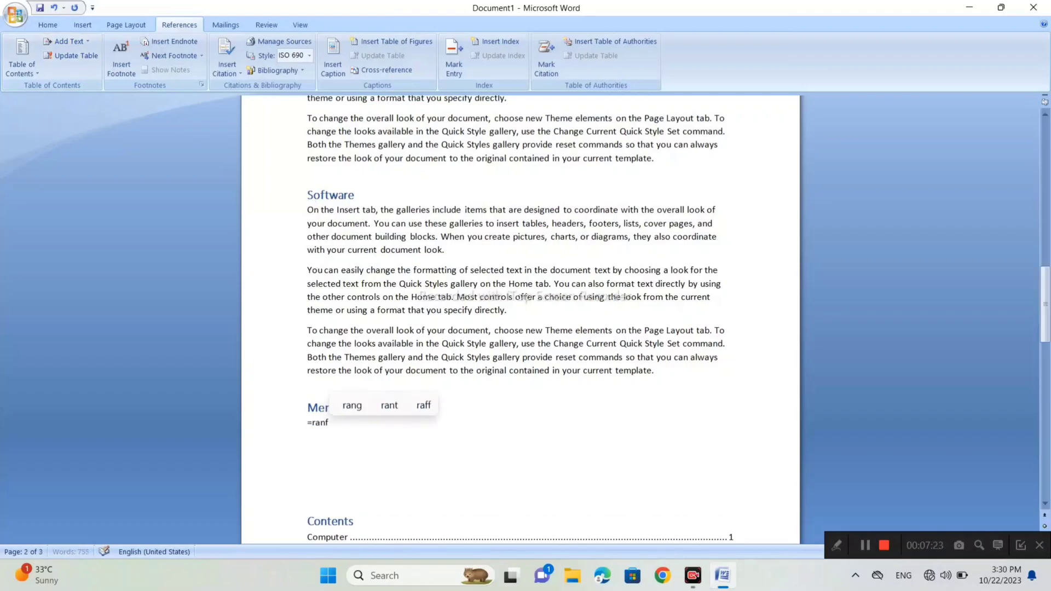
pyautogui.write('()')
pyautogui.press('Return')
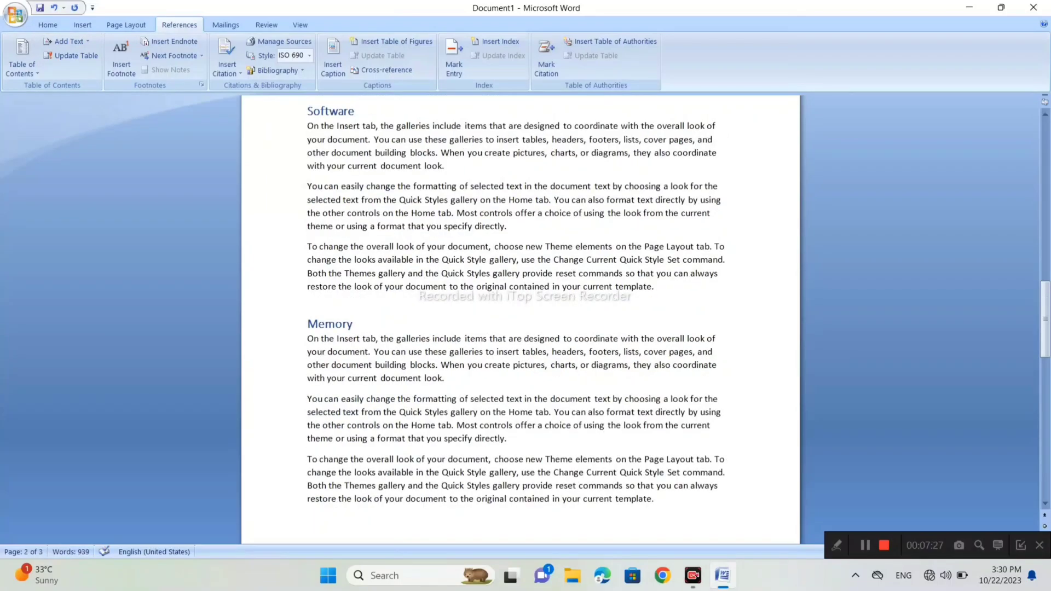
pyautogui.scroll(-2, 520, 317)
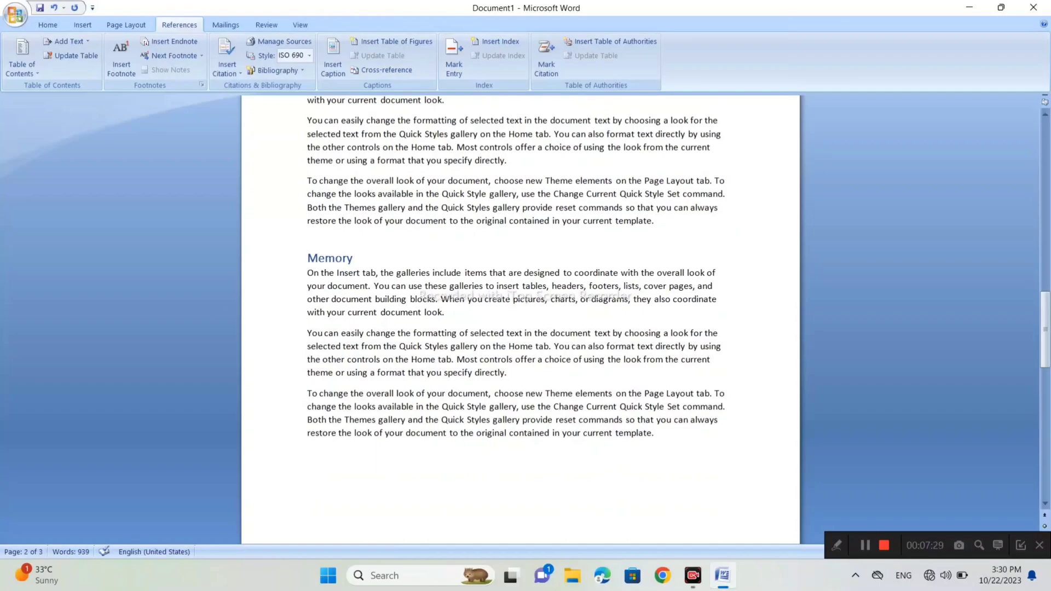
# - Update the entire table of contents on the last page so that it picks up the new Memory heading
pyautogui.scroll(-1, 520, 318)
pyautogui.scroll(-5, 520, 317)
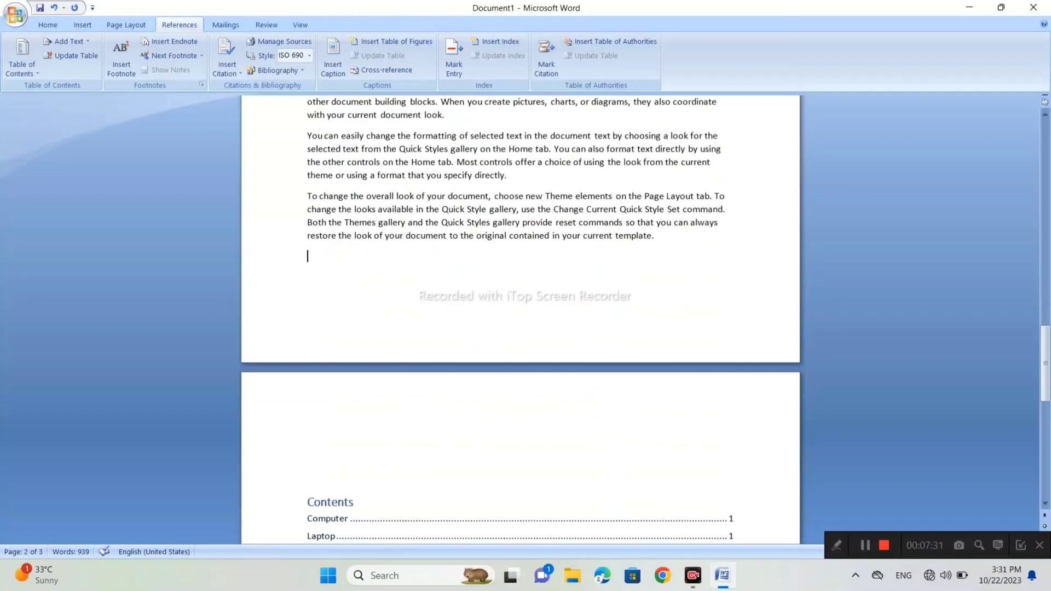
pyautogui.scroll(3, 521, 318)
pyautogui.scroll(-8, 520, 361)
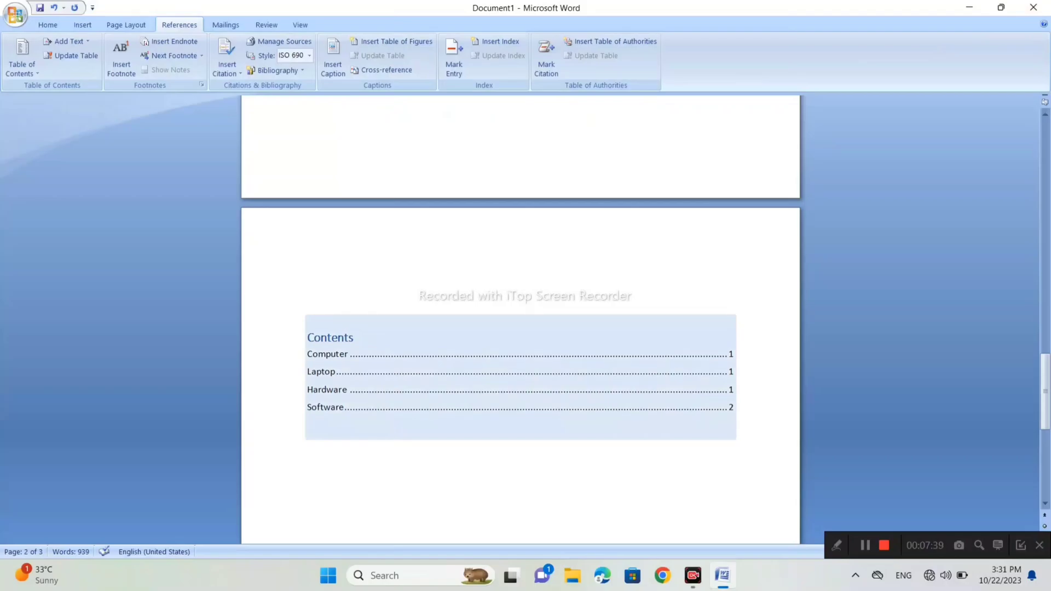
pyautogui.scroll(2, 688, 35)
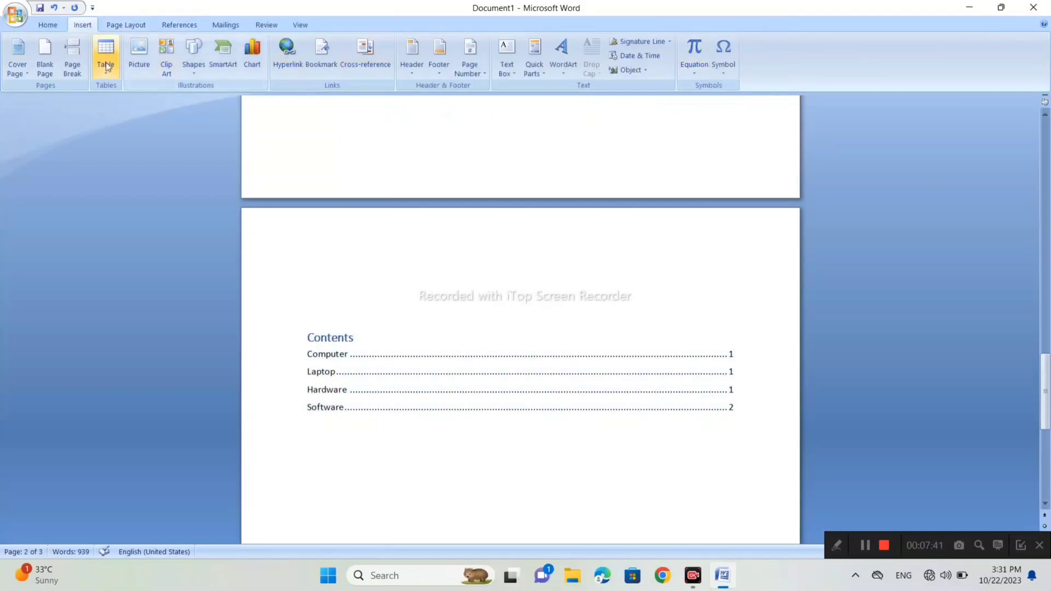
pyautogui.click(172, 26)
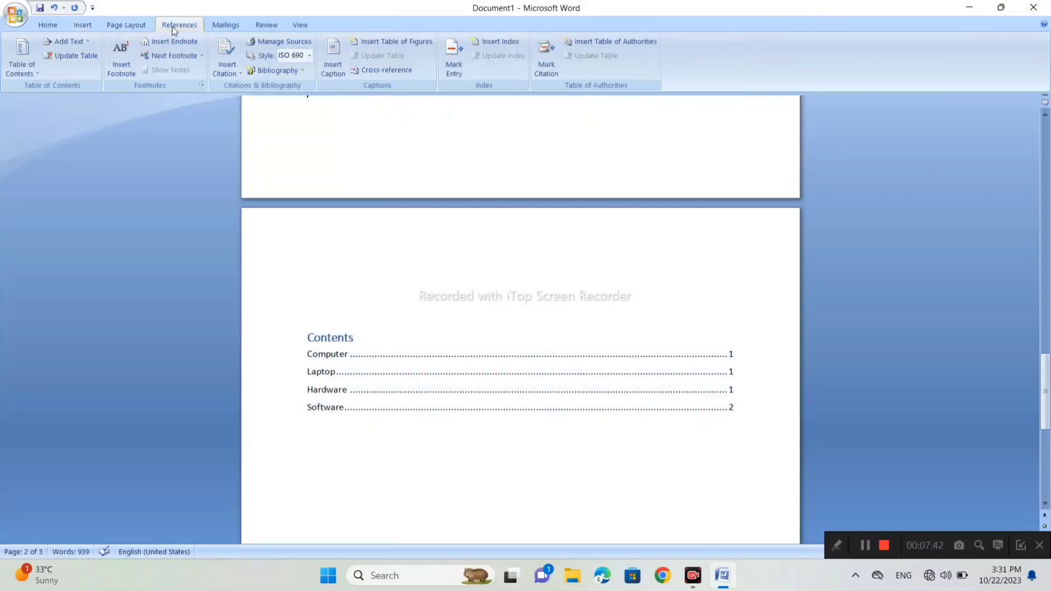
pyautogui.click(66, 56)
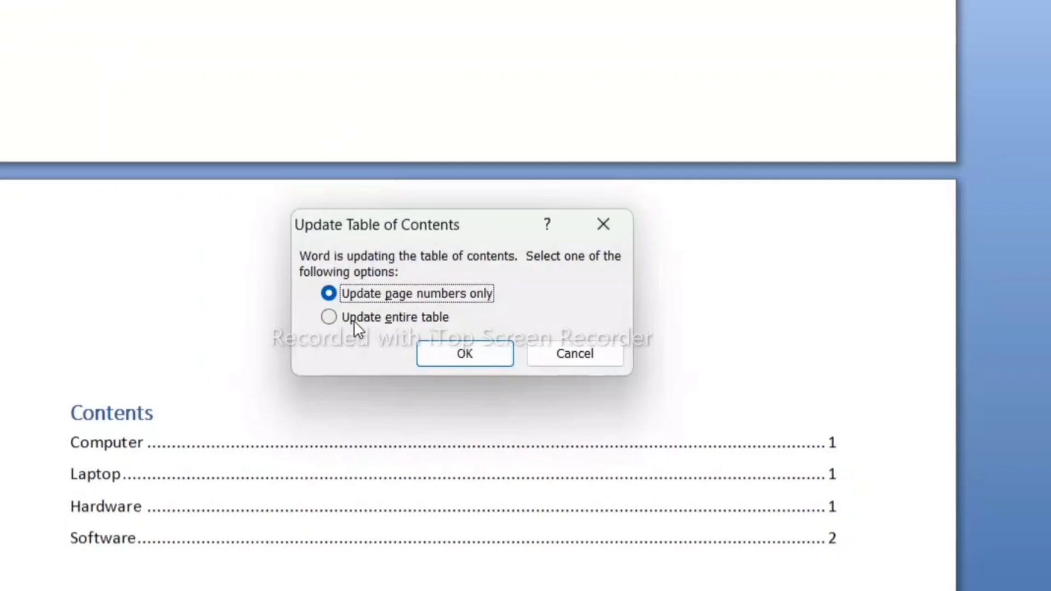
pyautogui.click(332, 321)
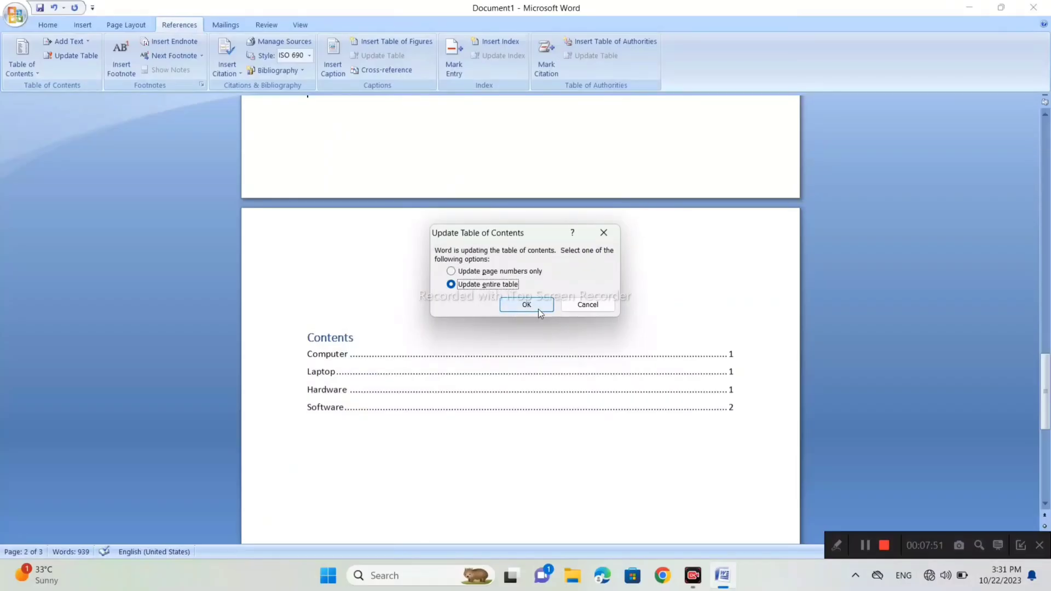
pyautogui.click(538, 309)
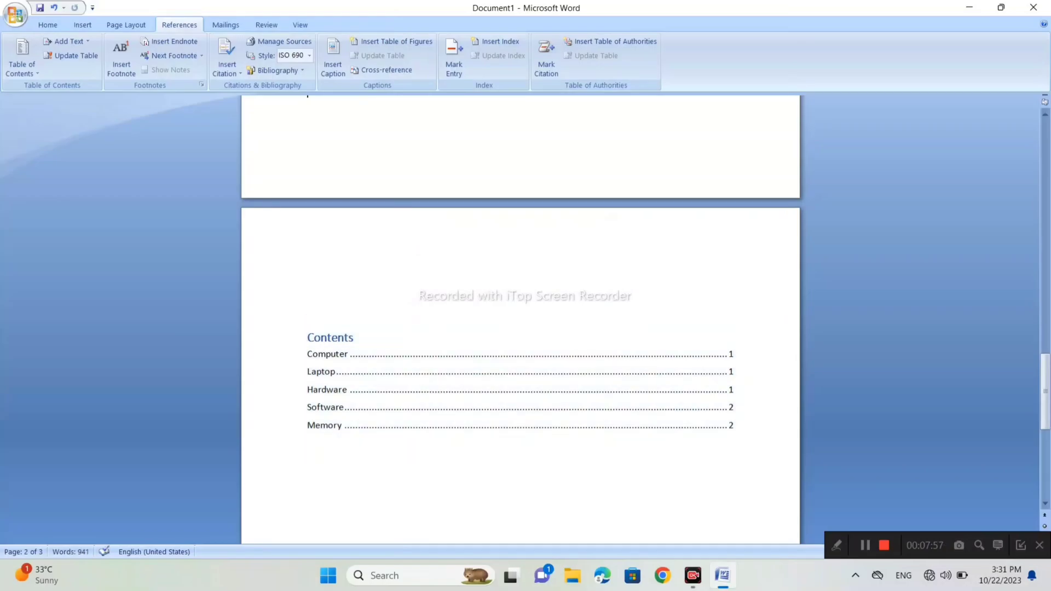
# - Insert a footnote at the "Computer" heading on the first page
pyautogui.scroll(6, 520, 317)
pyautogui.scroll(3, 520, 318)
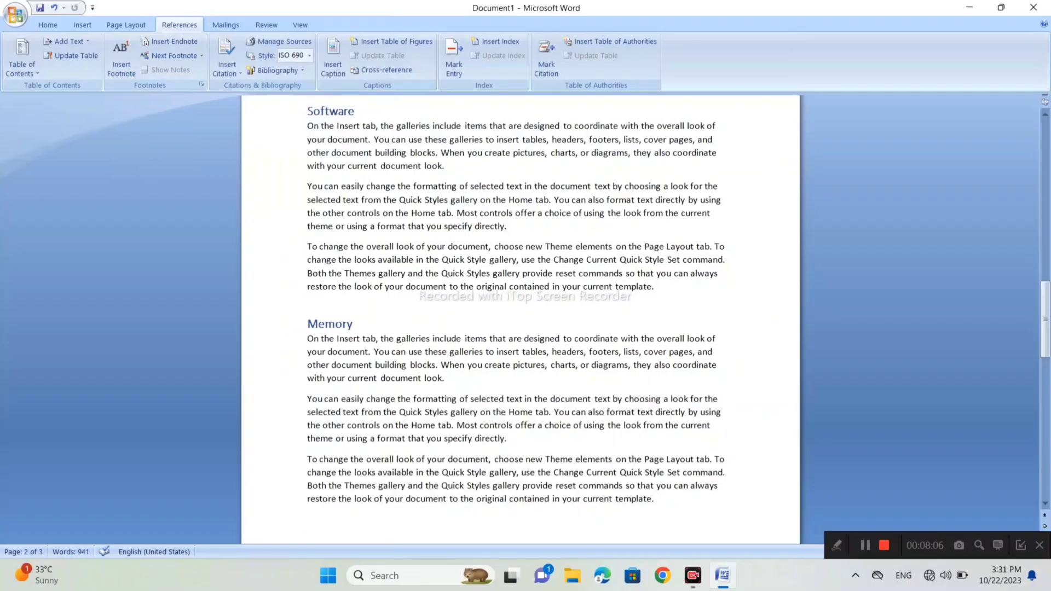
pyautogui.click(70, 27)
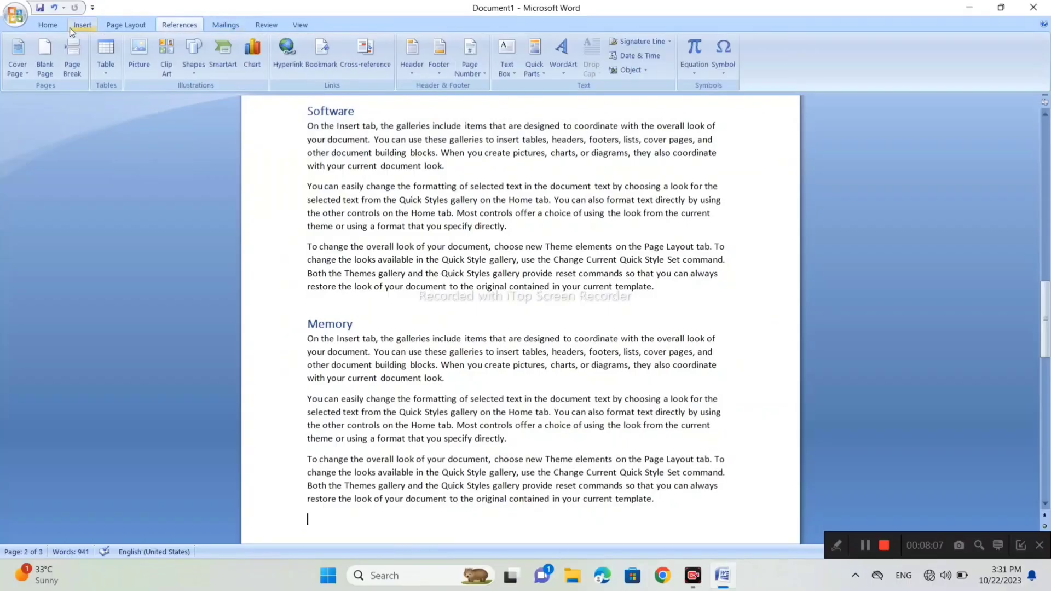
pyautogui.click(192, 28)
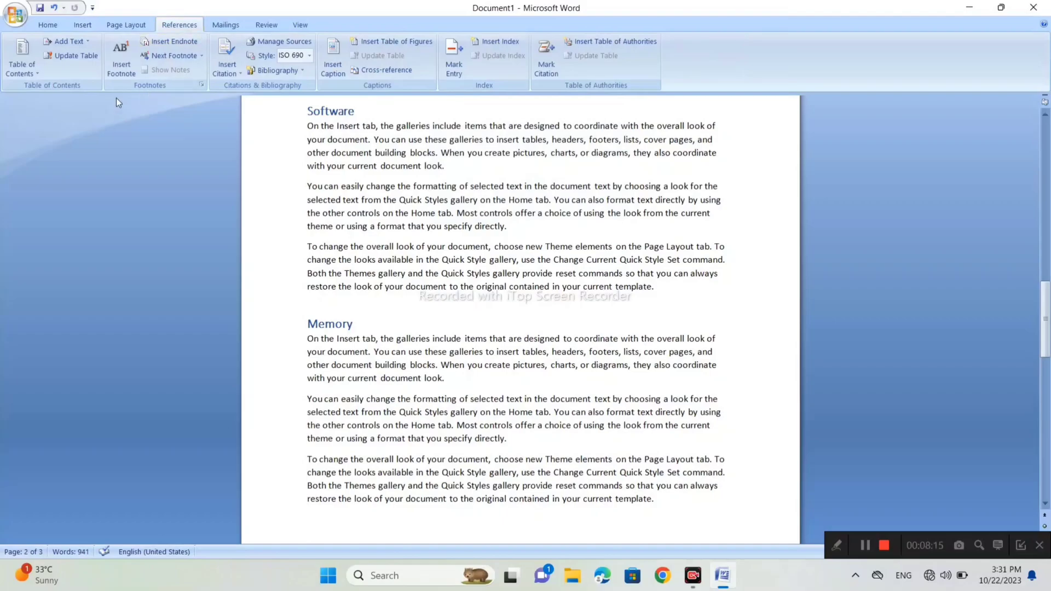
pyautogui.scroll(5, 520, 328)
pyautogui.scroll(15, 520, 329)
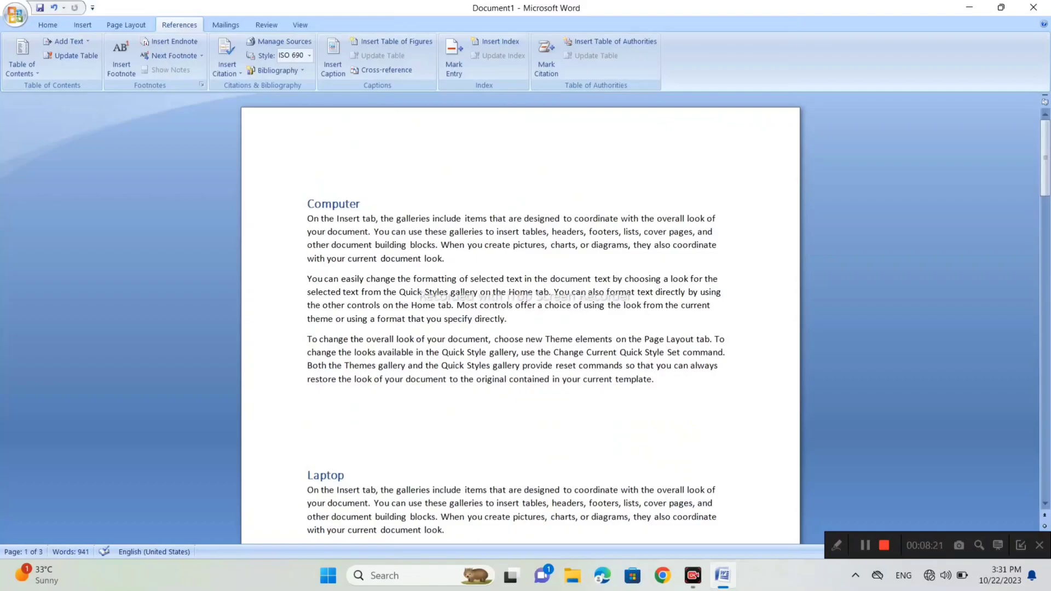
pyautogui.moveTo(364, 205); pyautogui.dragTo(310, 210)
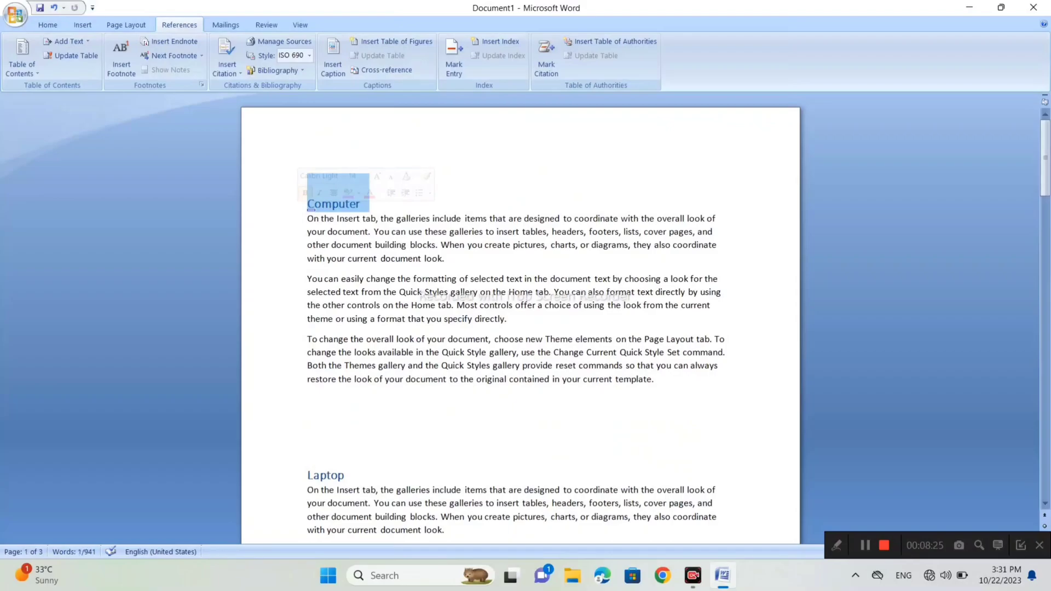
pyautogui.click(132, 45)
# - Enter "Sdhf f,d dsjbv" as the text of the Computer heading's footnote
pyautogui.scroll(-2, 520, 319)
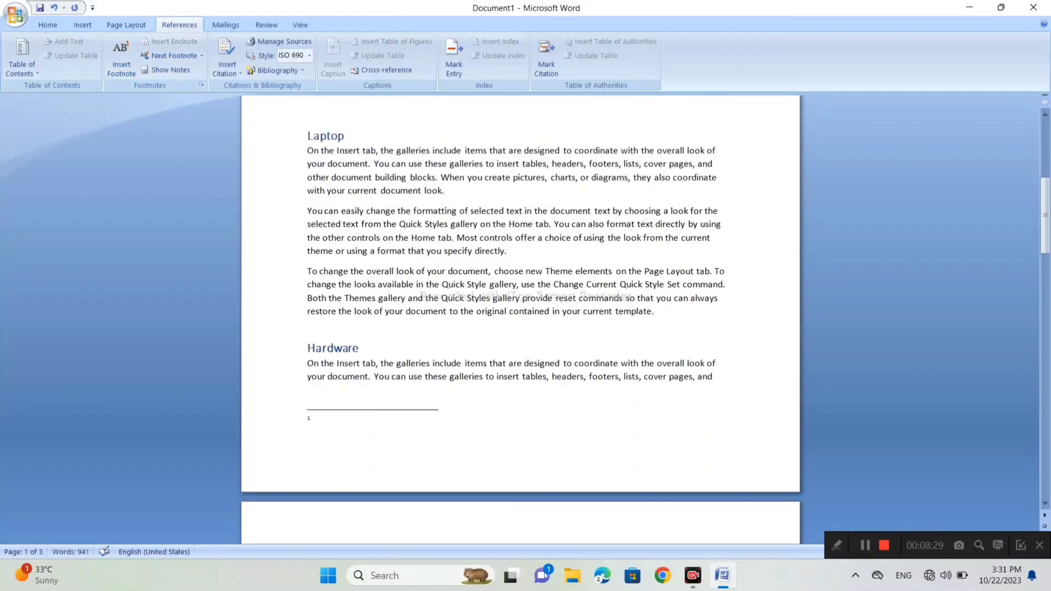
pyautogui.scroll(7, 520, 320)
pyautogui.scroll(-7, 520, 320)
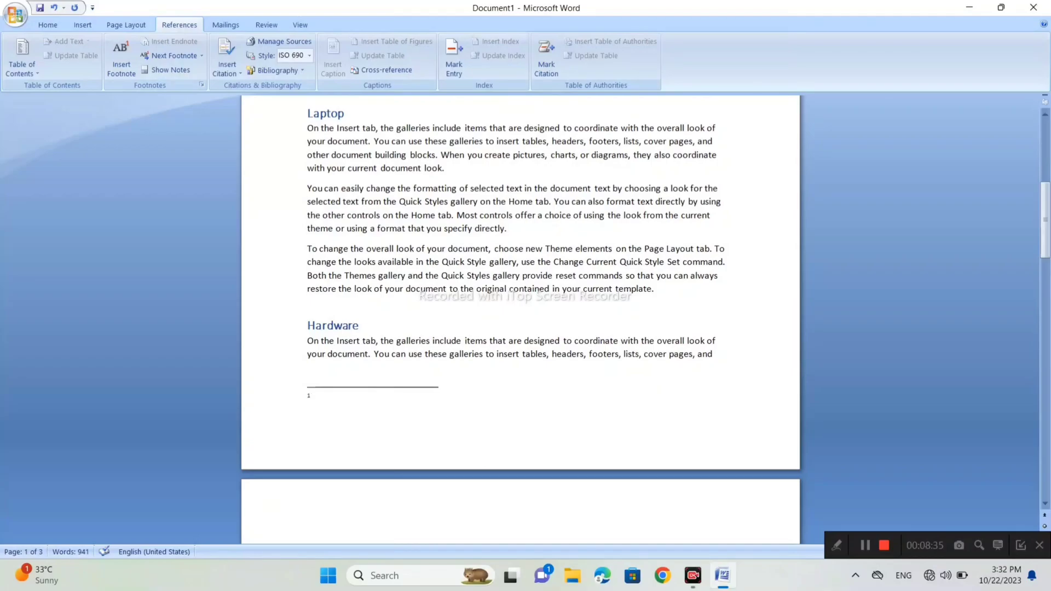
pyautogui.scroll(5, 520, 320)
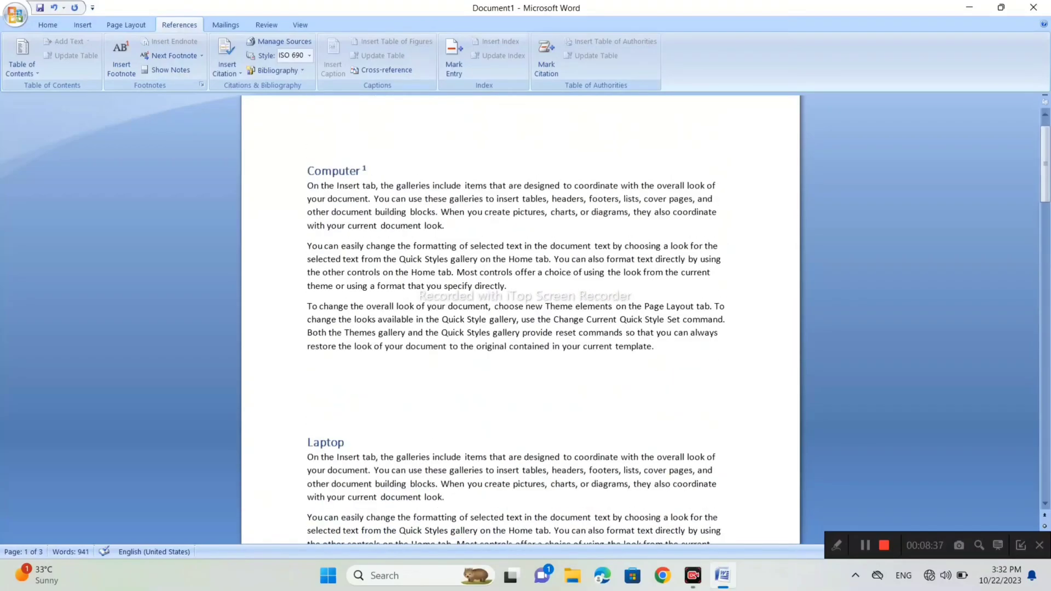
pyautogui.scroll(-5, 520, 319)
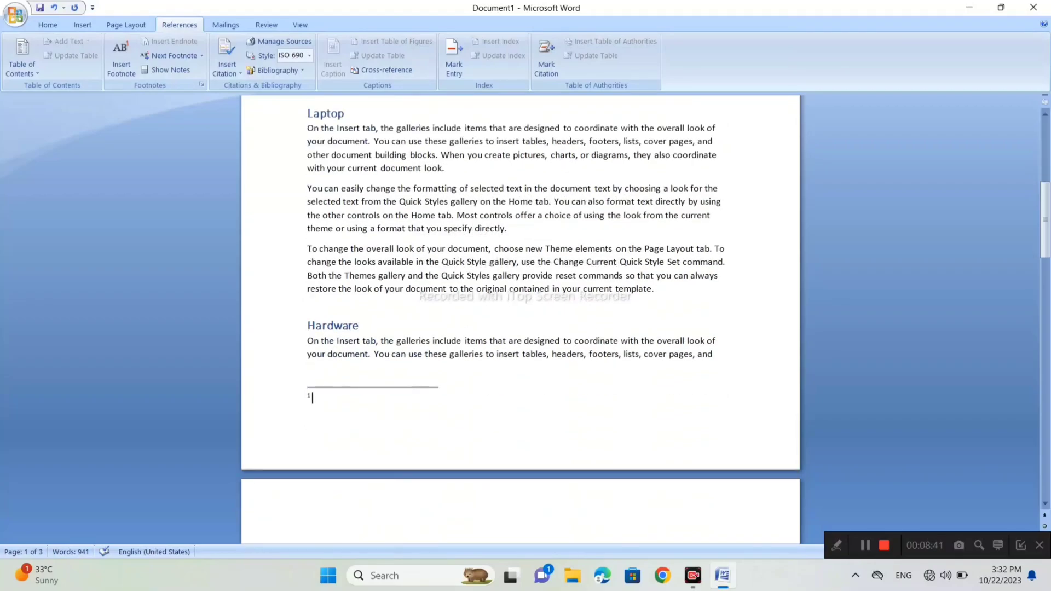
pyautogui.write('Sdhf f')
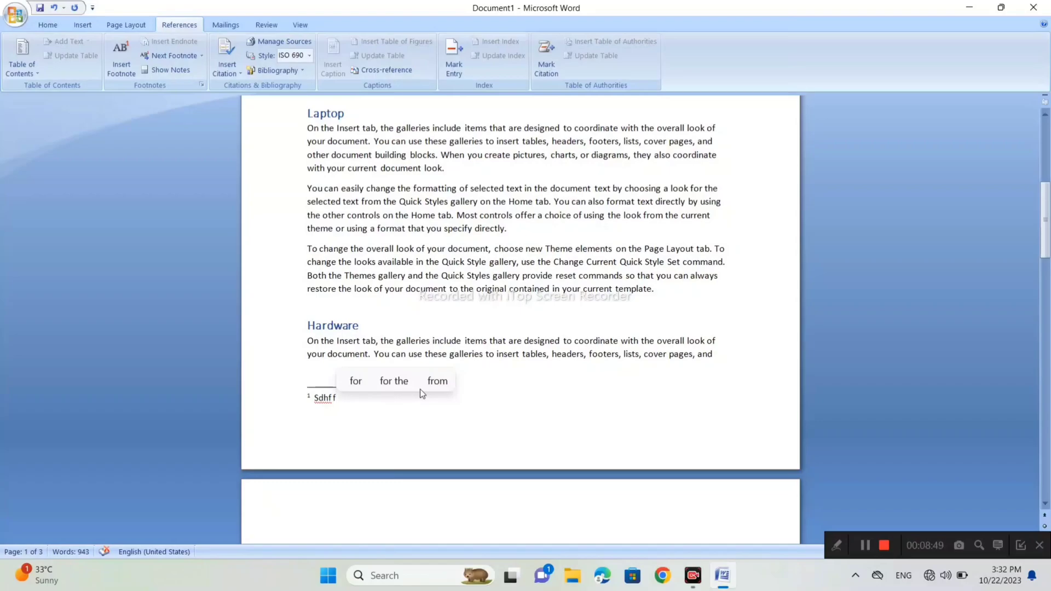
pyautogui.write(',d dsjbv')
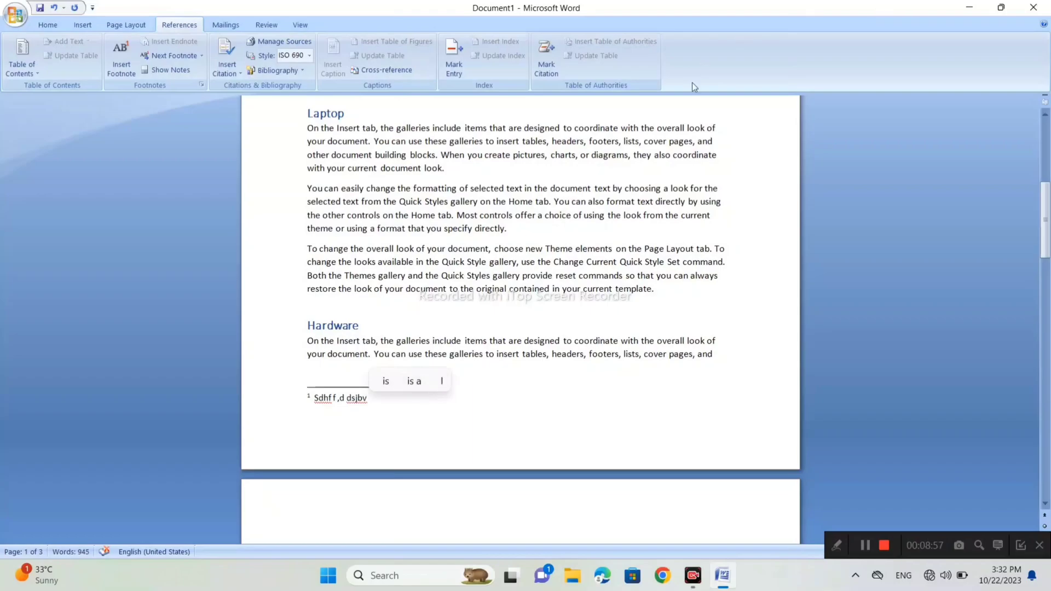
# - Insert a footnote at the "Laptop" heading with the text "Dhsg dsgh lsg ghk d"
pyautogui.scroll(3, 419, 389)
pyautogui.scroll(7, 520, 321)
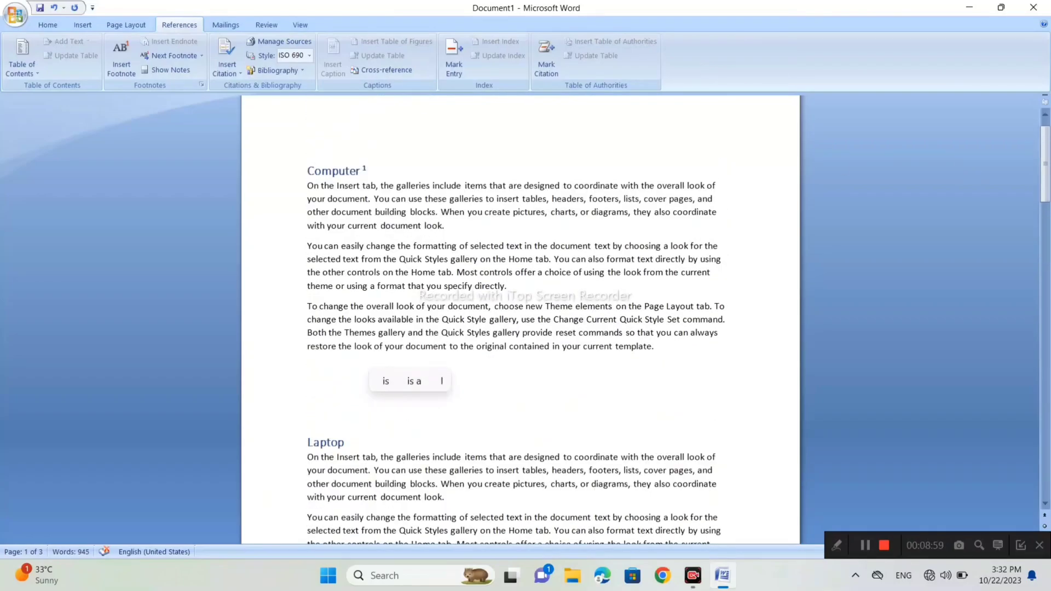
pyautogui.tripleClick(326, 443)
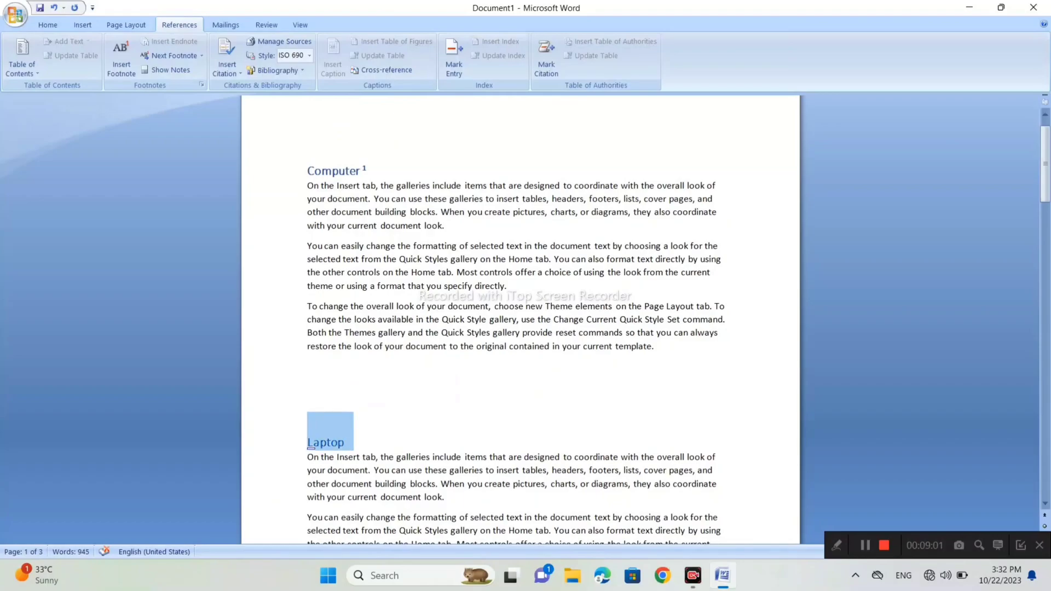
pyautogui.scroll(-4, 432, 287)
pyautogui.scroll(-3, 432, 286)
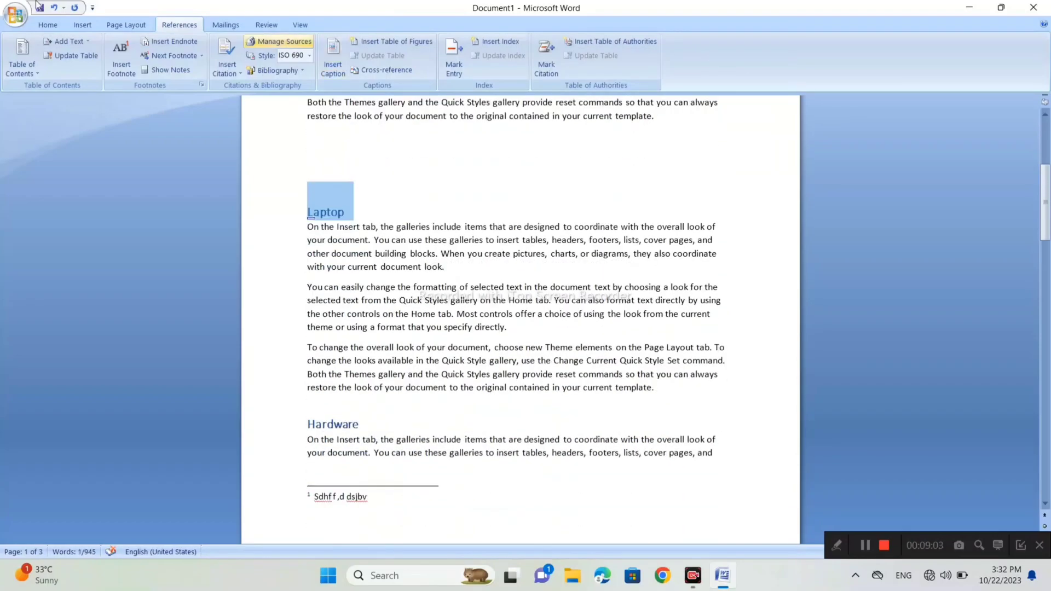
pyautogui.click(119, 48)
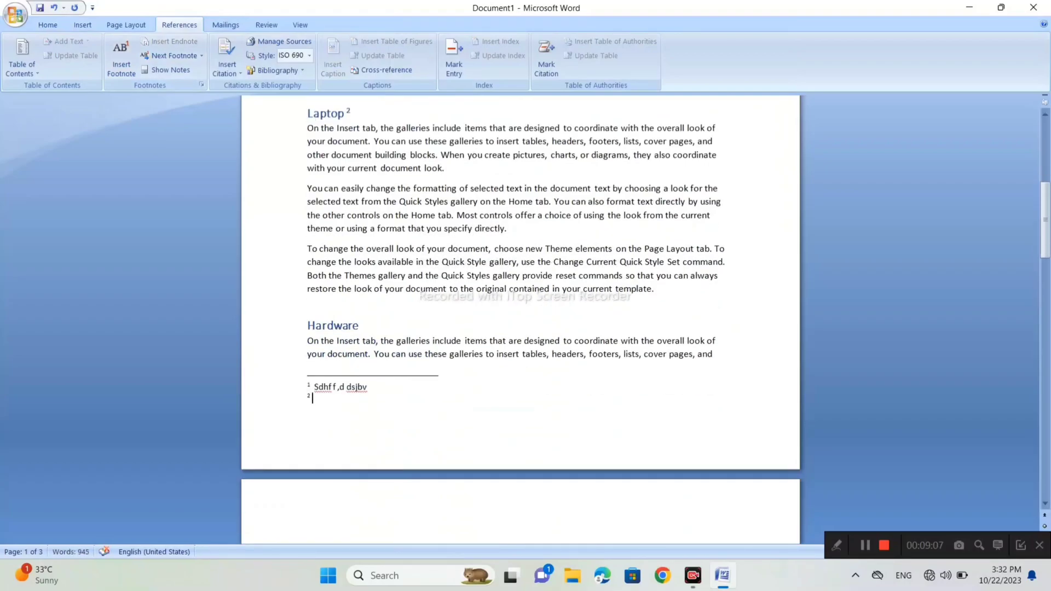
pyautogui.write('Dhsg dsgh lsg ghk d')
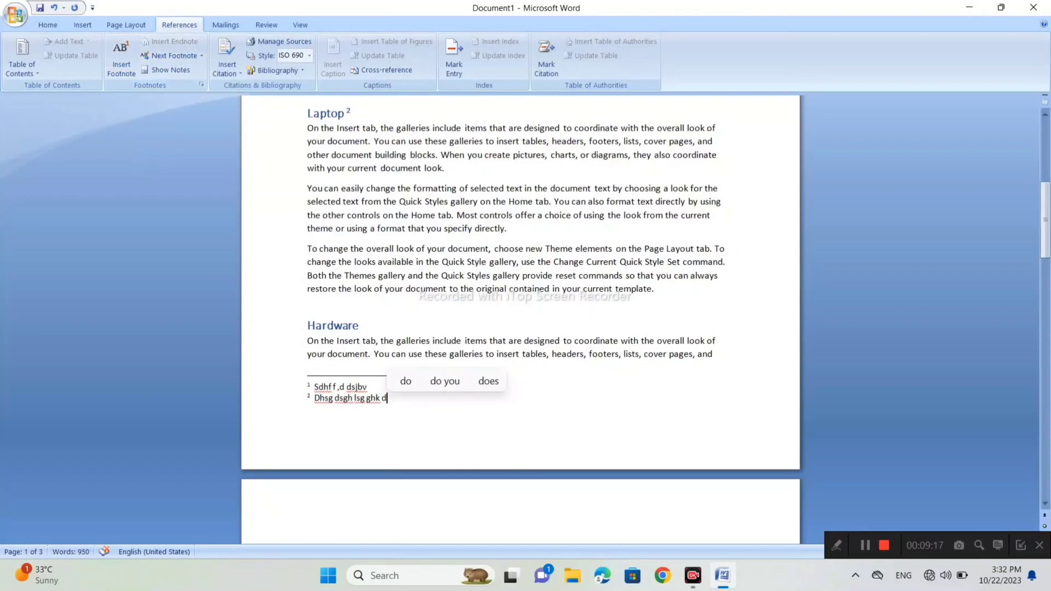
# - Insert an endnote at the "Hardware" heading
pyautogui.scroll(2, 520, 320)
pyautogui.scroll(-2, 520, 319)
pyautogui.moveTo(362, 327); pyautogui.dragTo(308, 326)
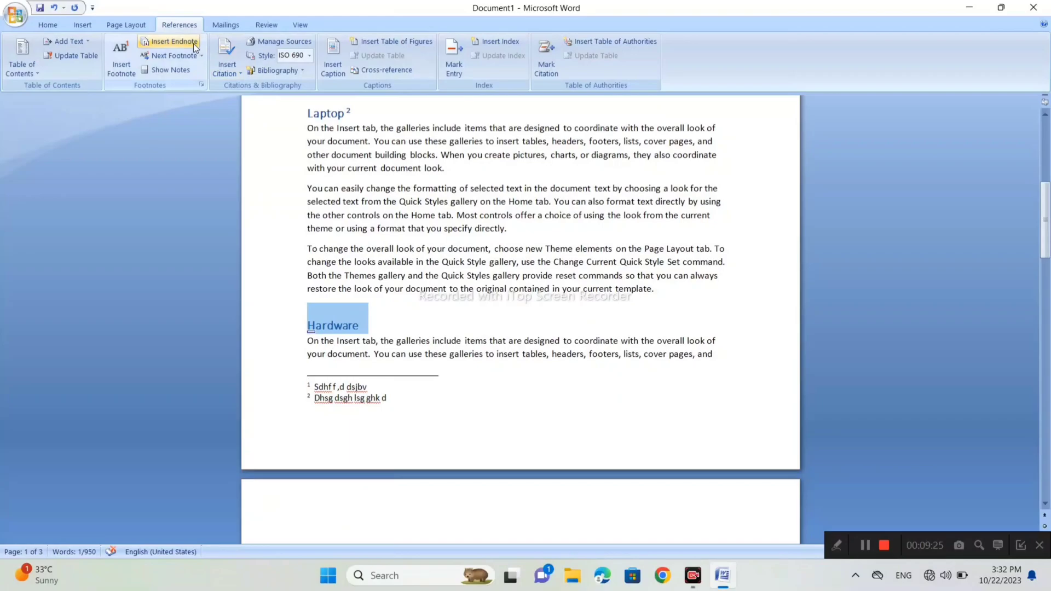
pyautogui.click(194, 43)
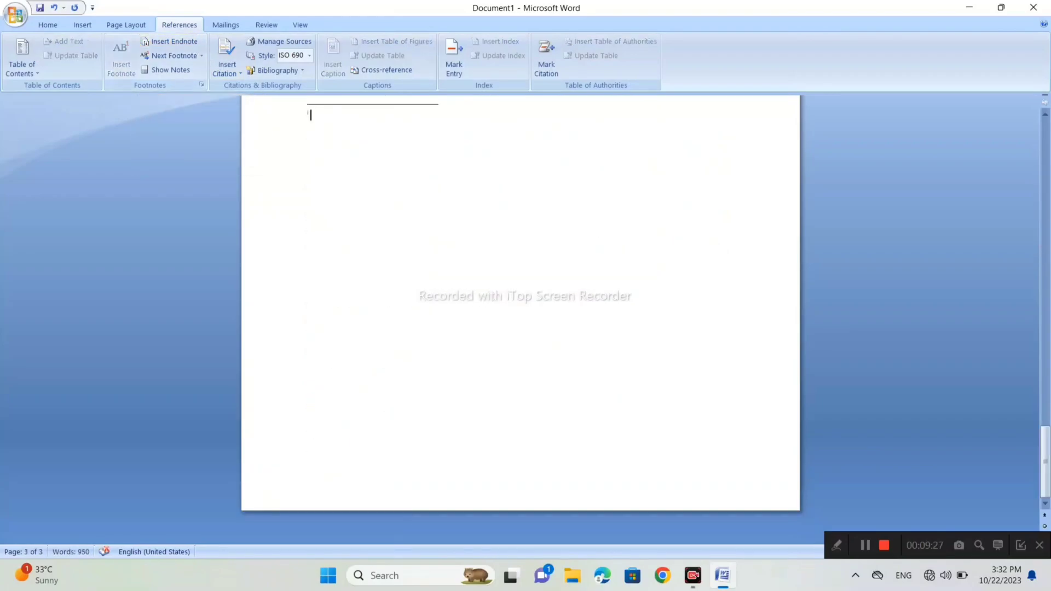
# - Enter "Mdf kdhfs" as the text of the Hardware heading's endnote below the table of contents
pyautogui.scroll(7, 520, 320)
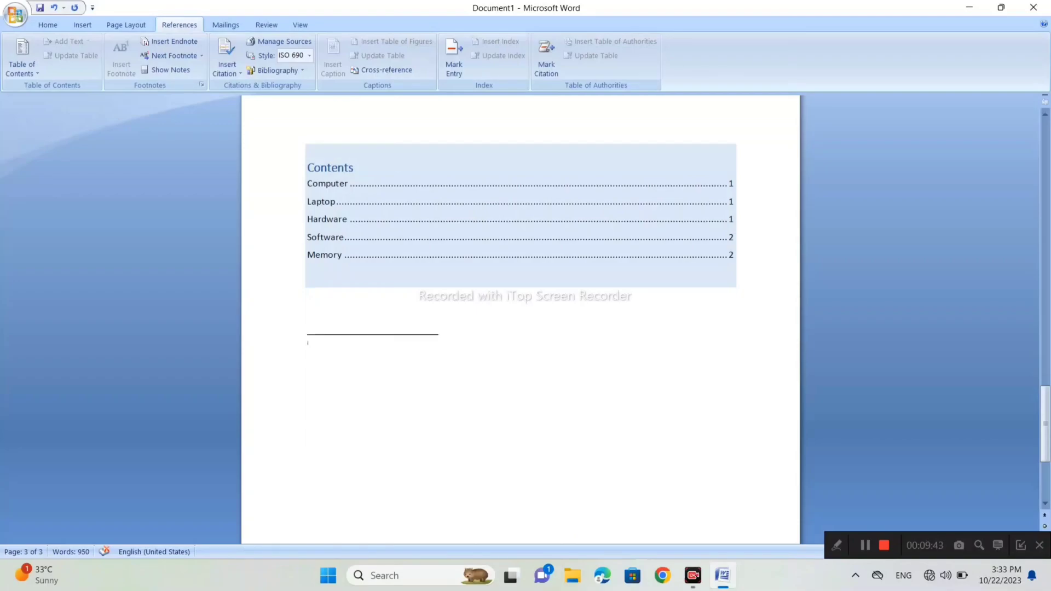
pyautogui.scroll(5, 520, 219)
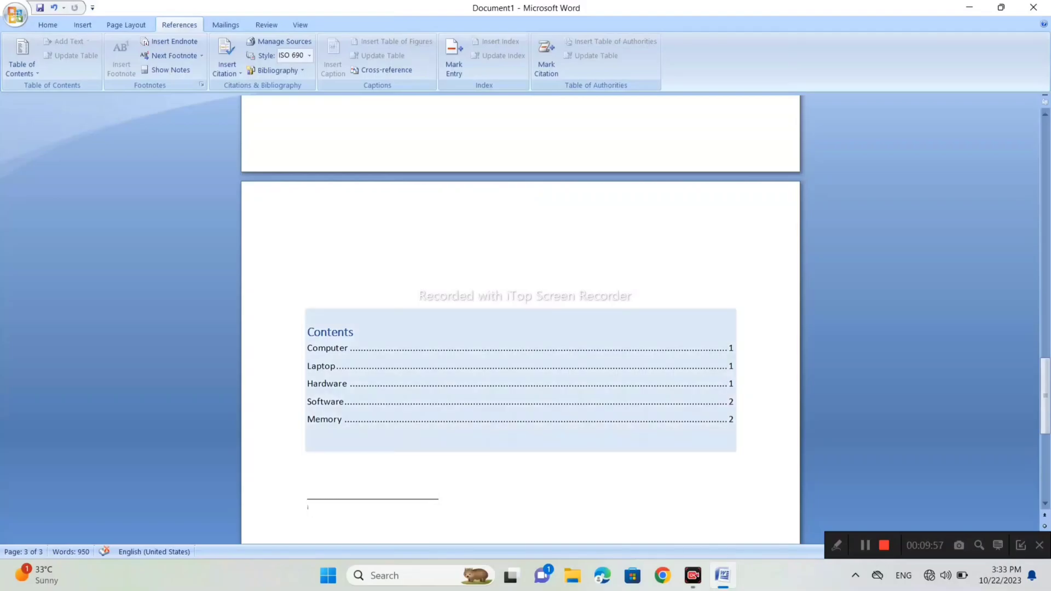
pyautogui.scroll(14, 520, 317)
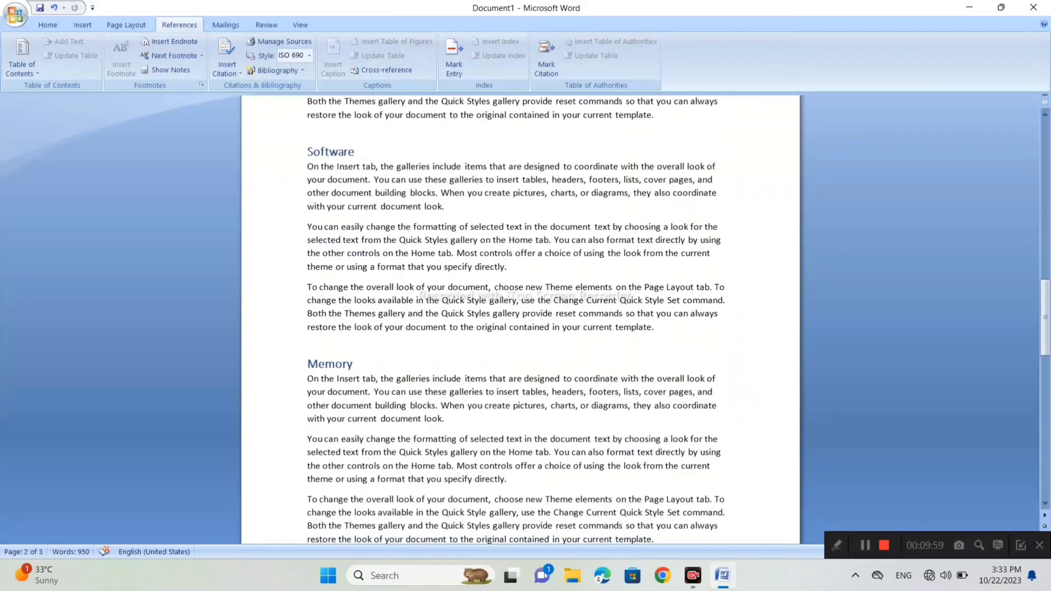
pyautogui.scroll(4, 520, 317)
pyautogui.scroll(-7, 520, 317)
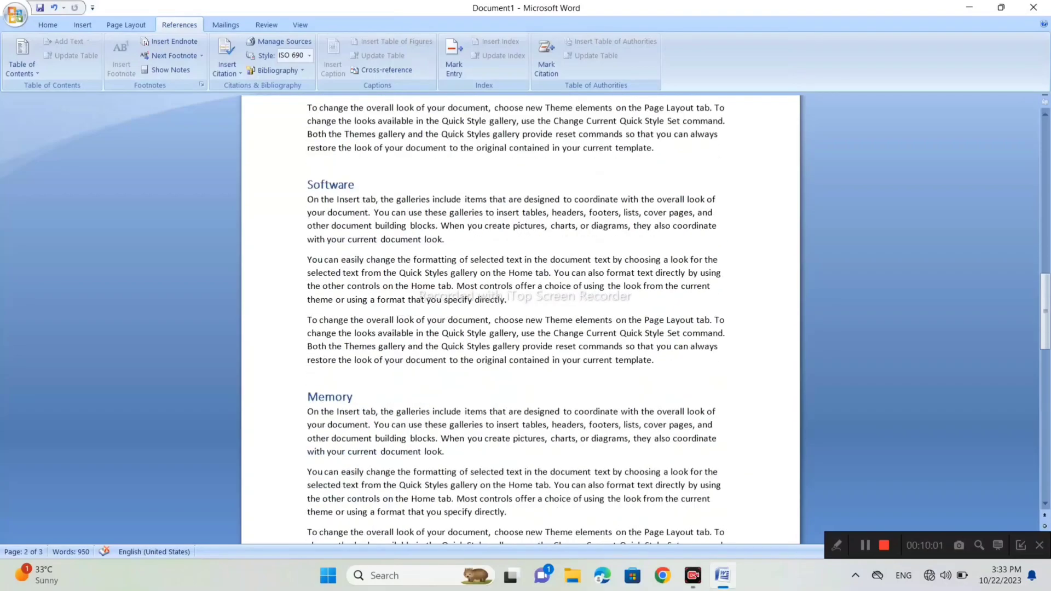
pyautogui.scroll(-8, 520, 317)
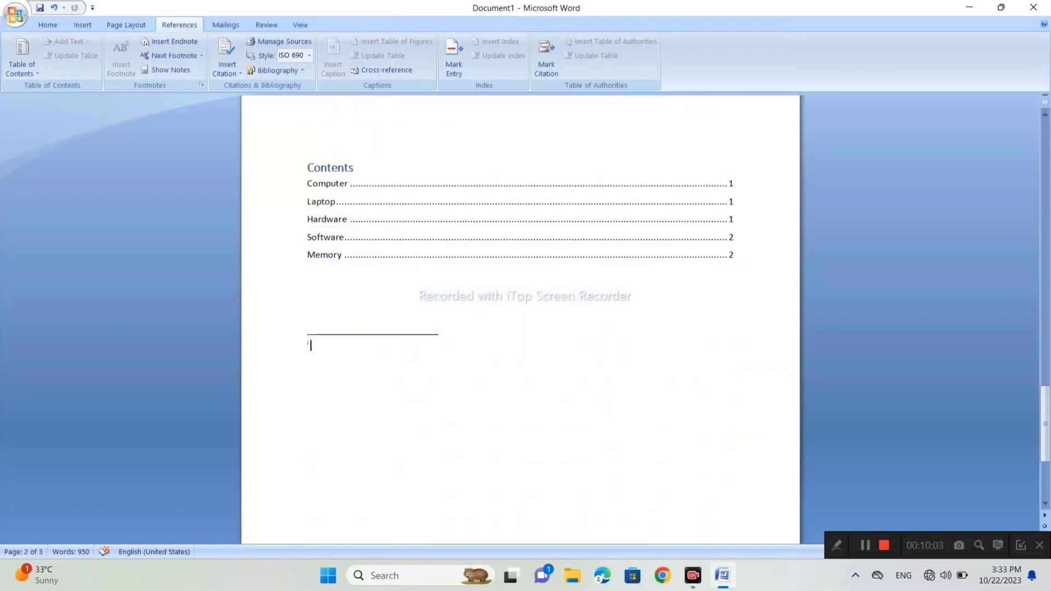
pyautogui.write('Mdf kdhfs')
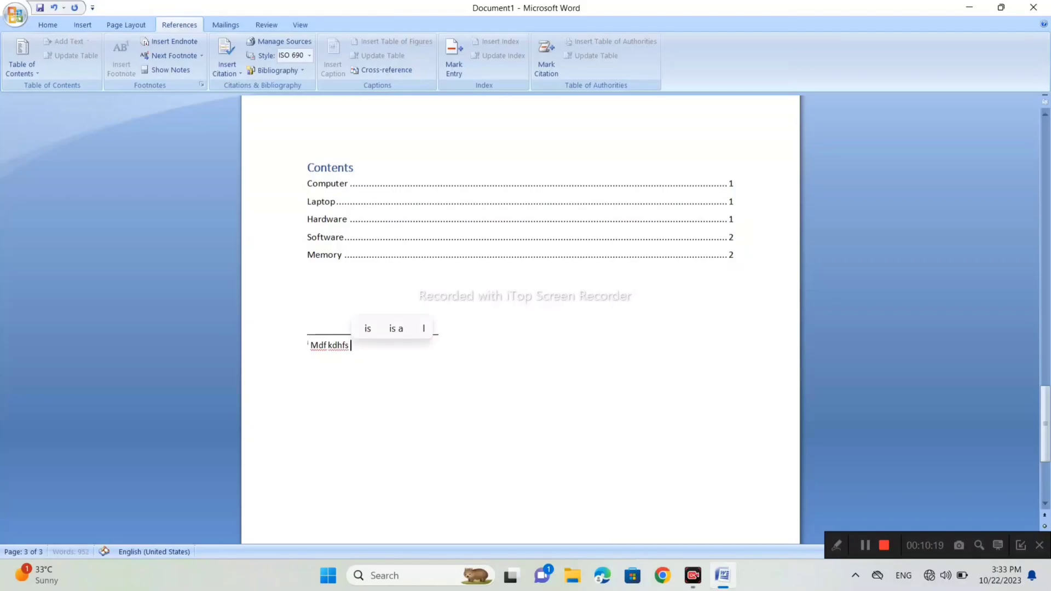
# - Insert an endnote at the "Computer" heading with the text ",sdmf sd,bf"
pyautogui.scroll(12, 521, 319)
pyautogui.scroll(15, 521, 320)
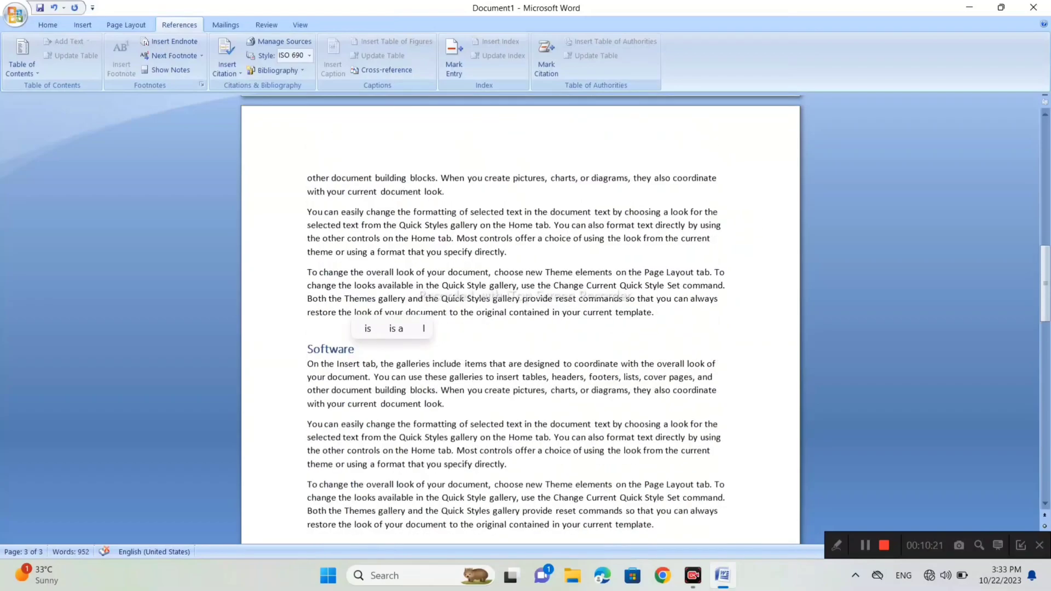
pyautogui.scroll(-4, 520, 320)
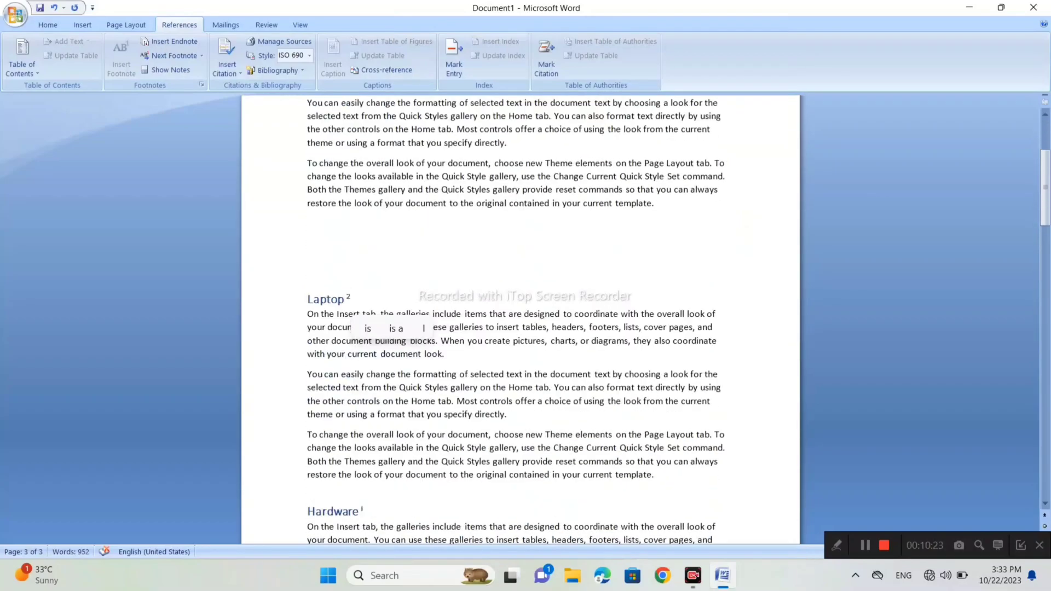
pyautogui.scroll(5, 521, 320)
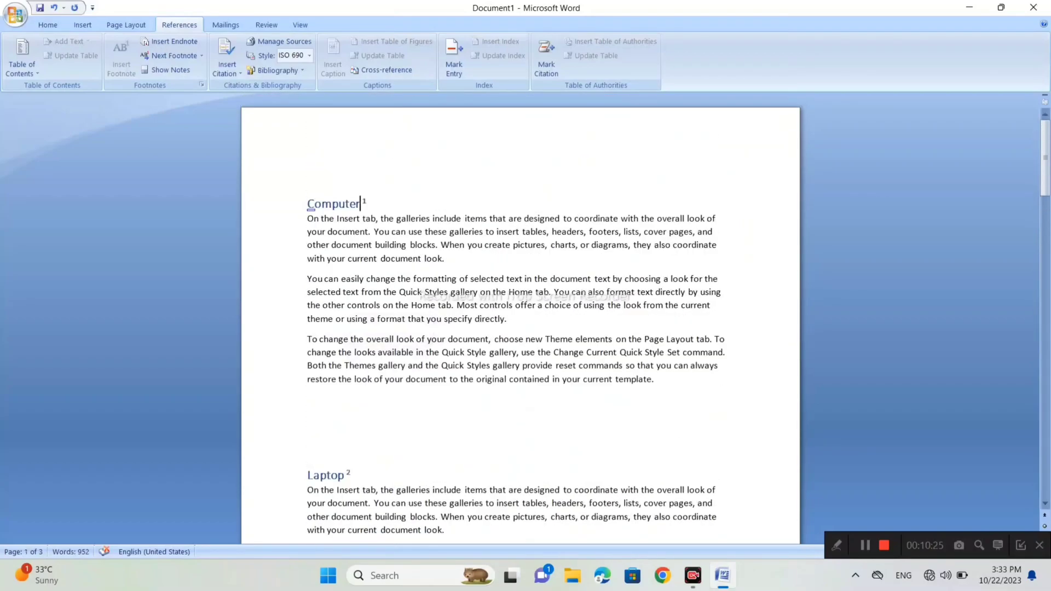
pyautogui.doubleClick(333, 203)
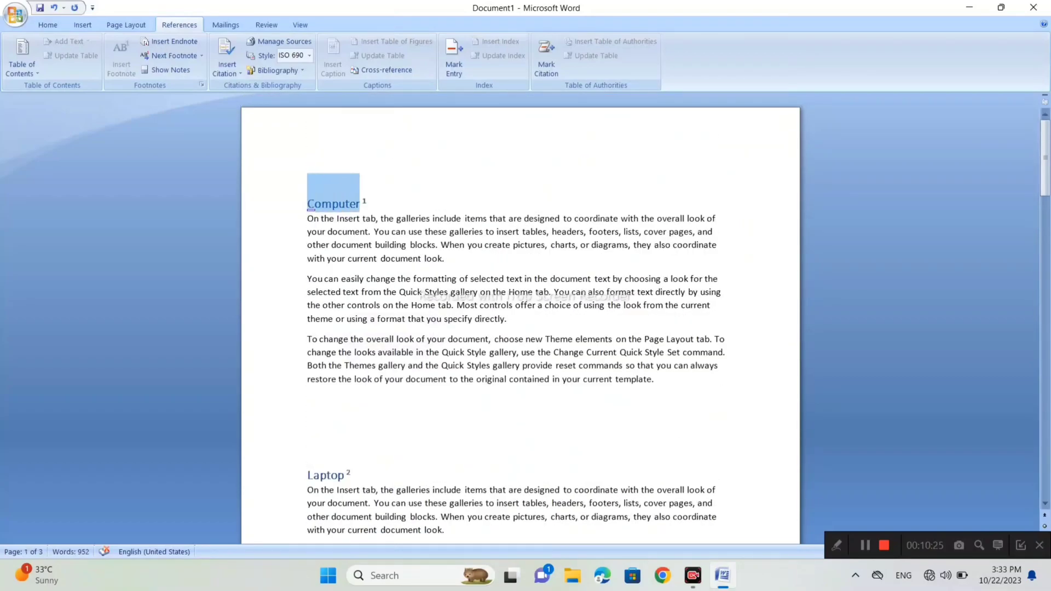
pyautogui.click(175, 42)
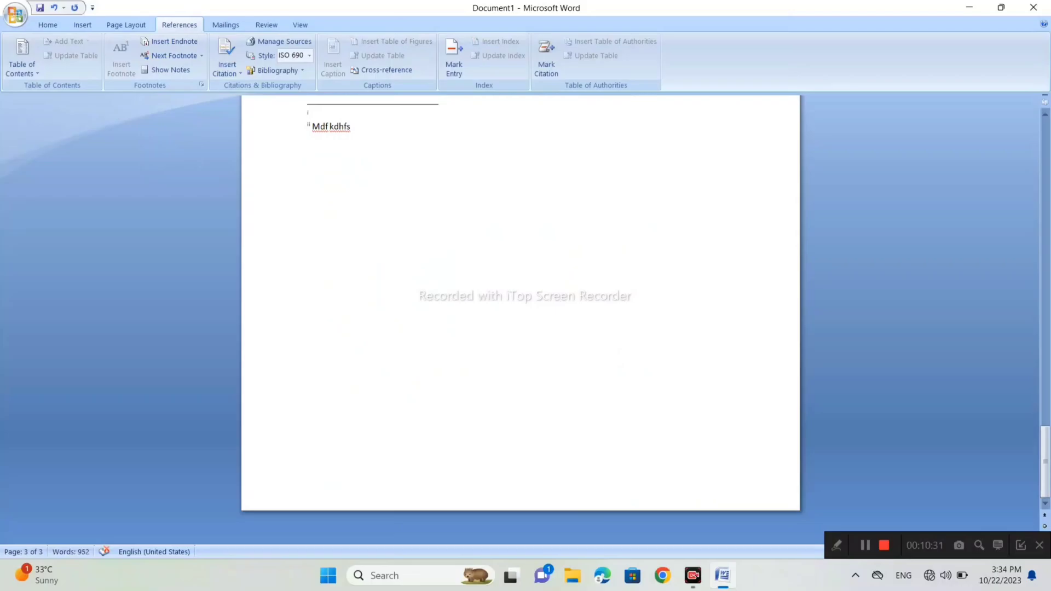
pyautogui.write(',sdmf sd,bf')
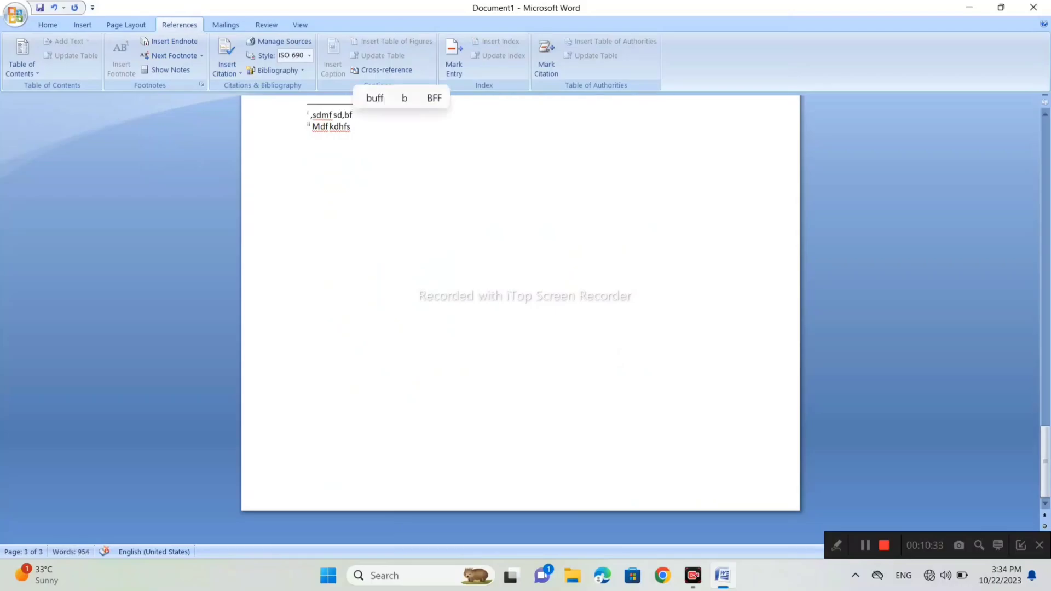
# - Examine the endnote and footnote reference marks beside the "Computer" and "Laptop" headings
pyautogui.scroll(10, 520, 274)
pyautogui.scroll(10, 520, 274)
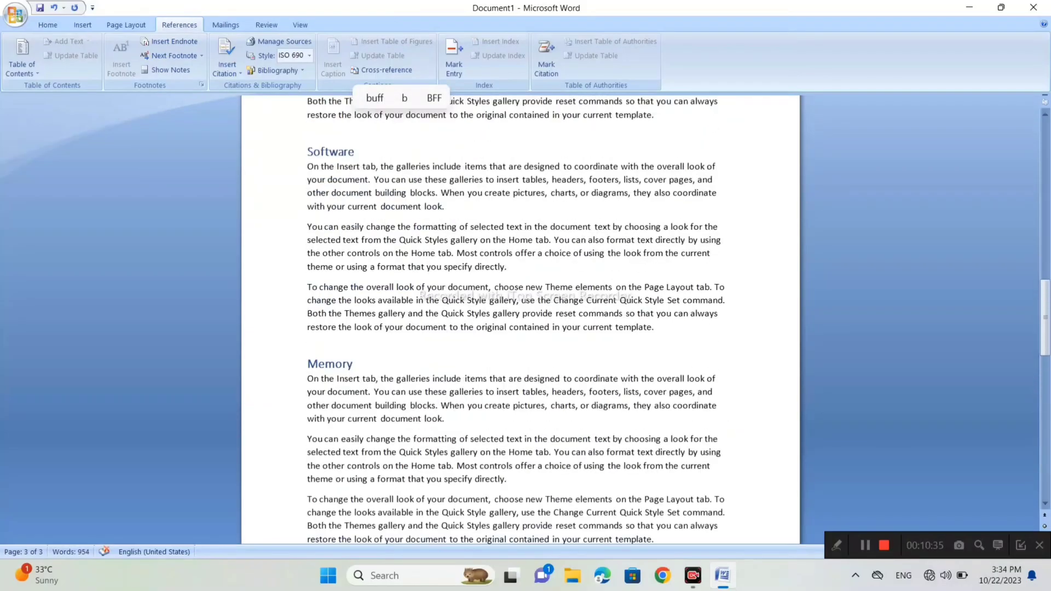
pyautogui.scroll(5, 520, 274)
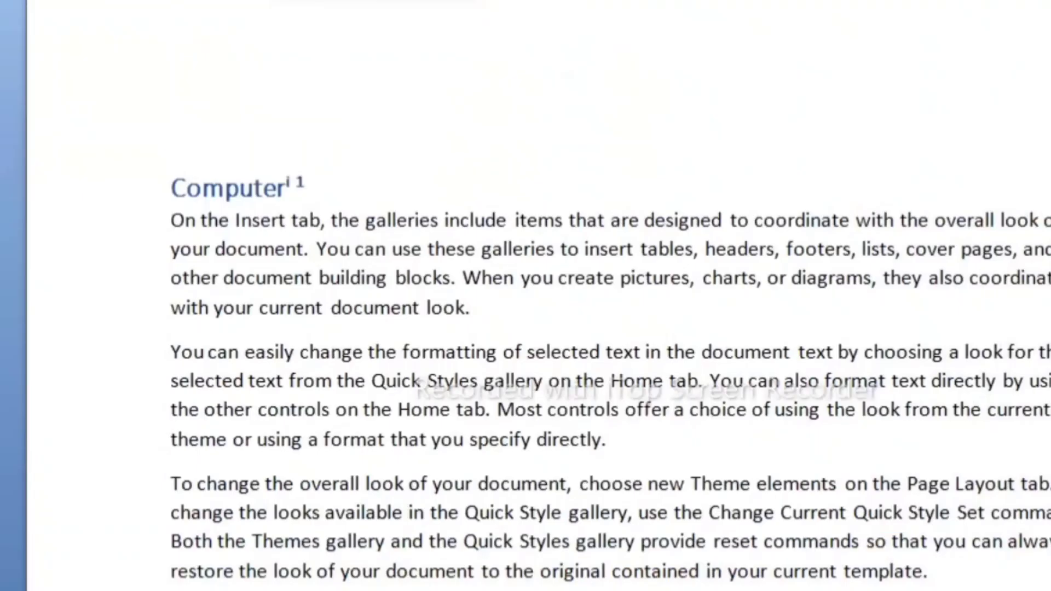
pyautogui.moveTo(307, 186); pyautogui.dragTo(295, 186)
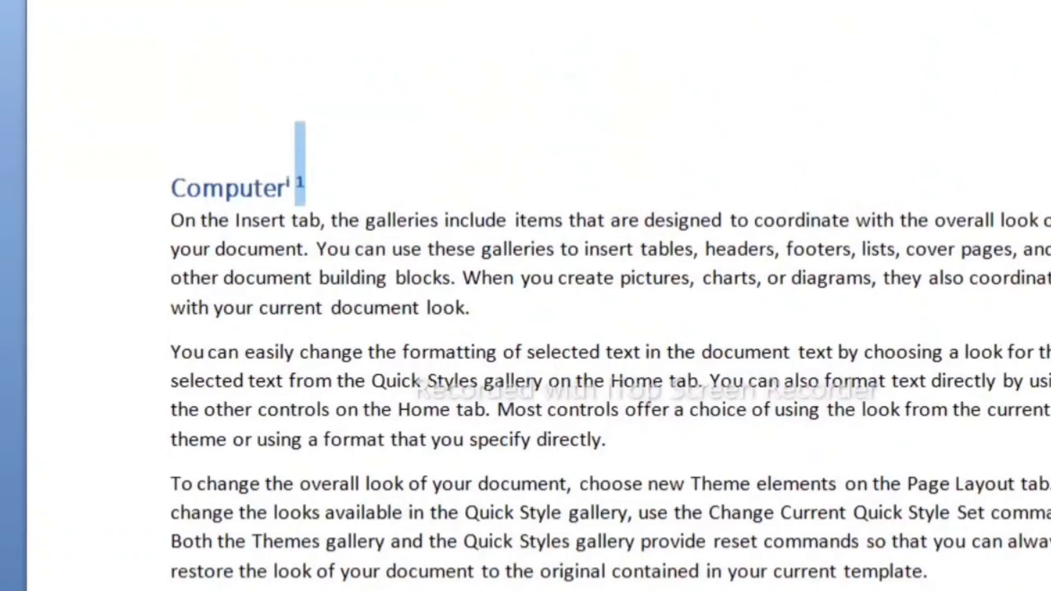
pyautogui.click(308, 188)
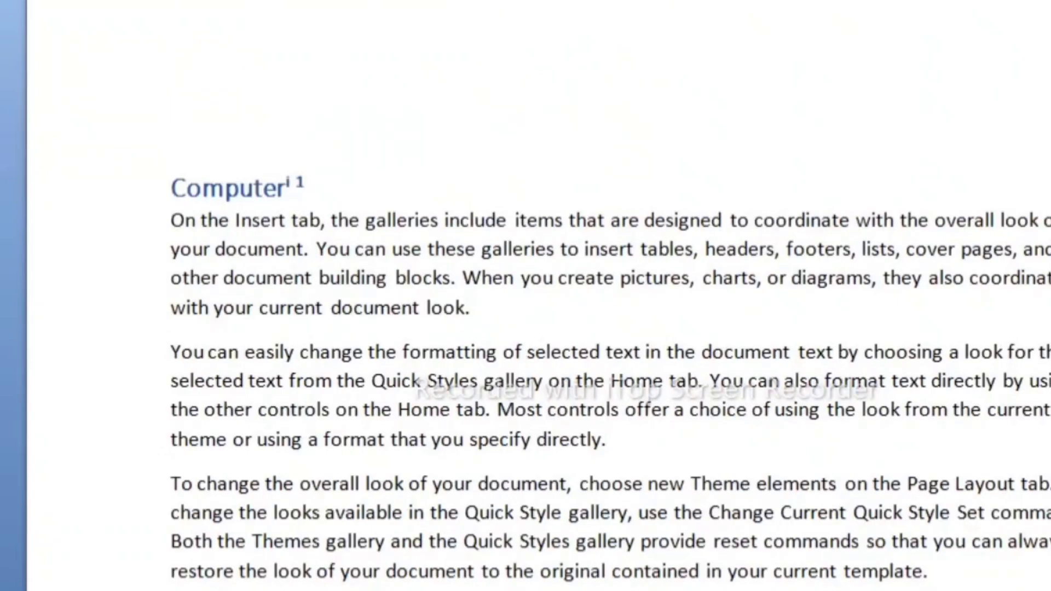
pyautogui.moveTo(293, 187); pyautogui.dragTo(279, 188)
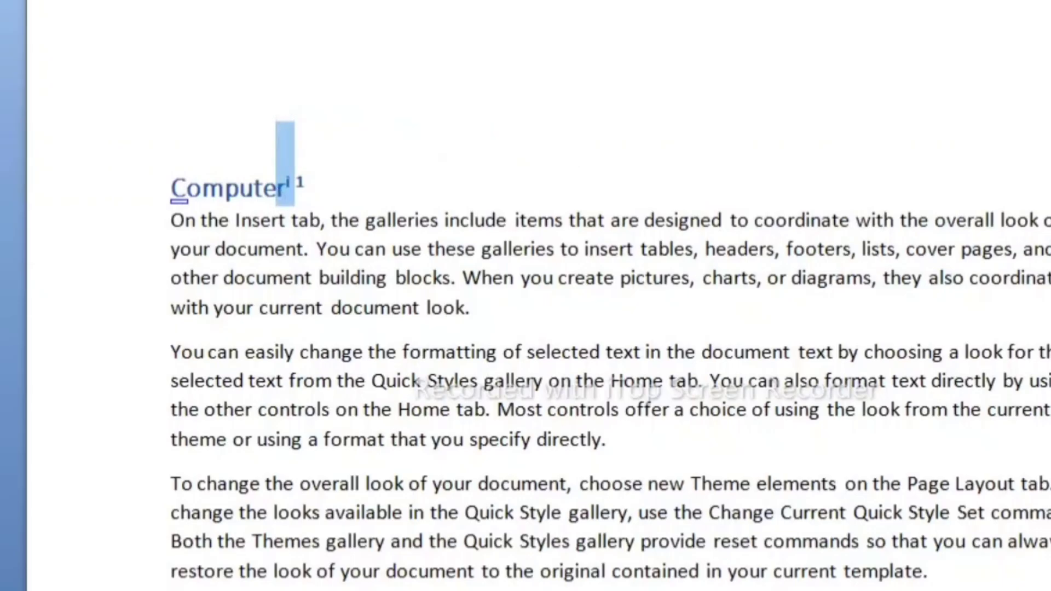
pyautogui.click(307, 187)
pyautogui.scroll(-3, 520, 318)
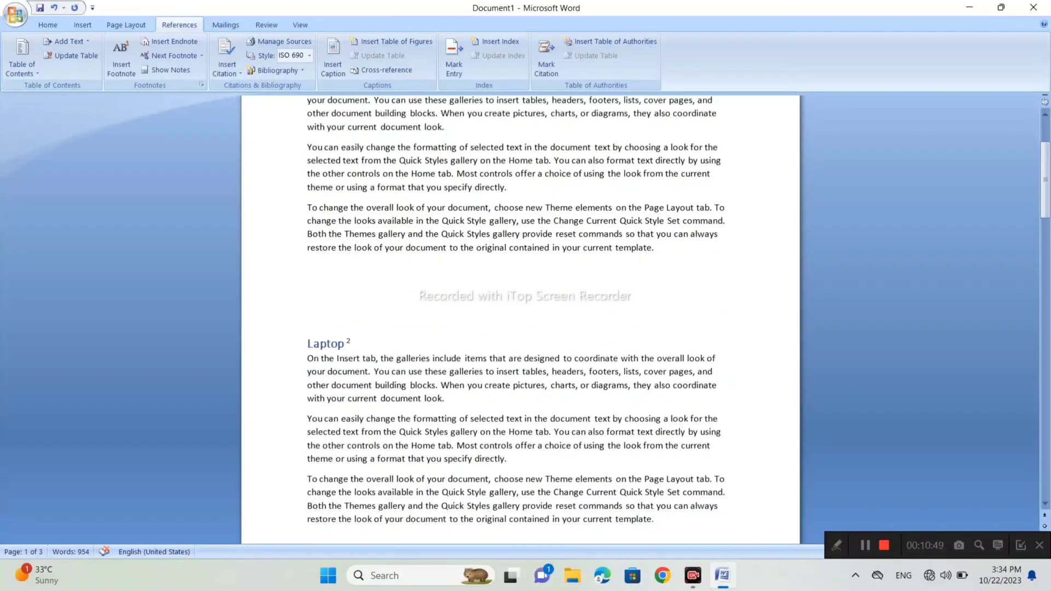
pyautogui.moveTo(350, 343); pyautogui.dragTo(344, 343)
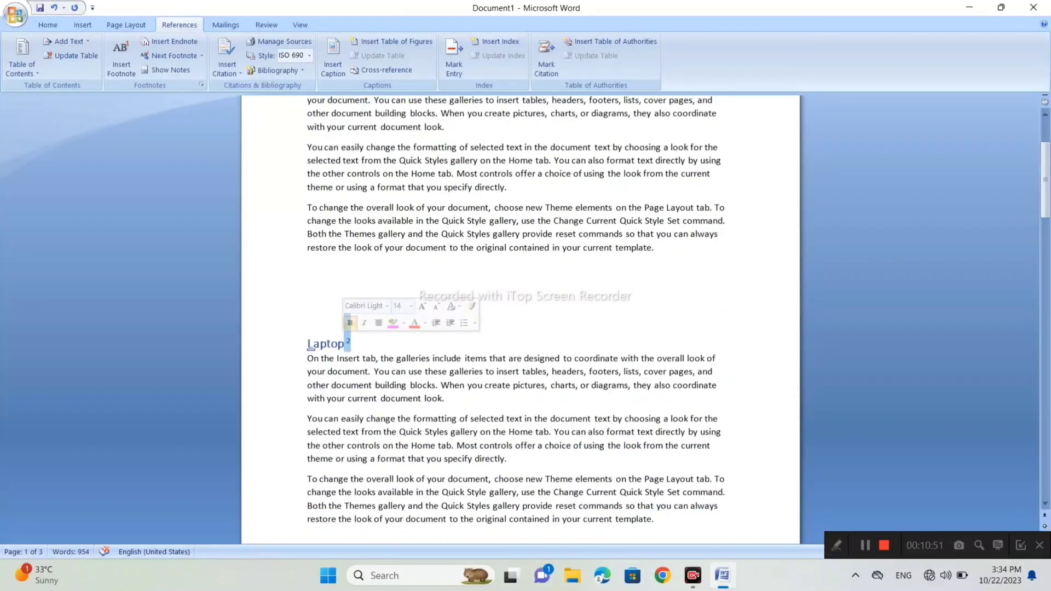
pyautogui.scroll(3, 520, 317)
pyautogui.moveTo(364, 202); pyautogui.dragTo(360, 202)
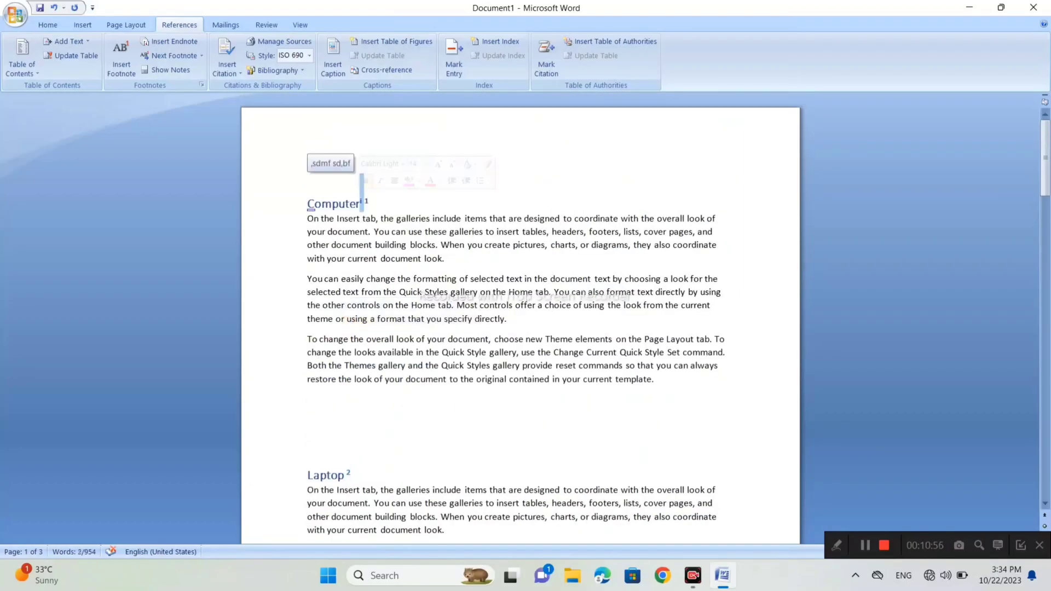
pyautogui.click(369, 204)
pyautogui.scroll(-2, 370, 204)
pyautogui.scroll(-12, 520, 317)
pyautogui.scroll(5, 520, 318)
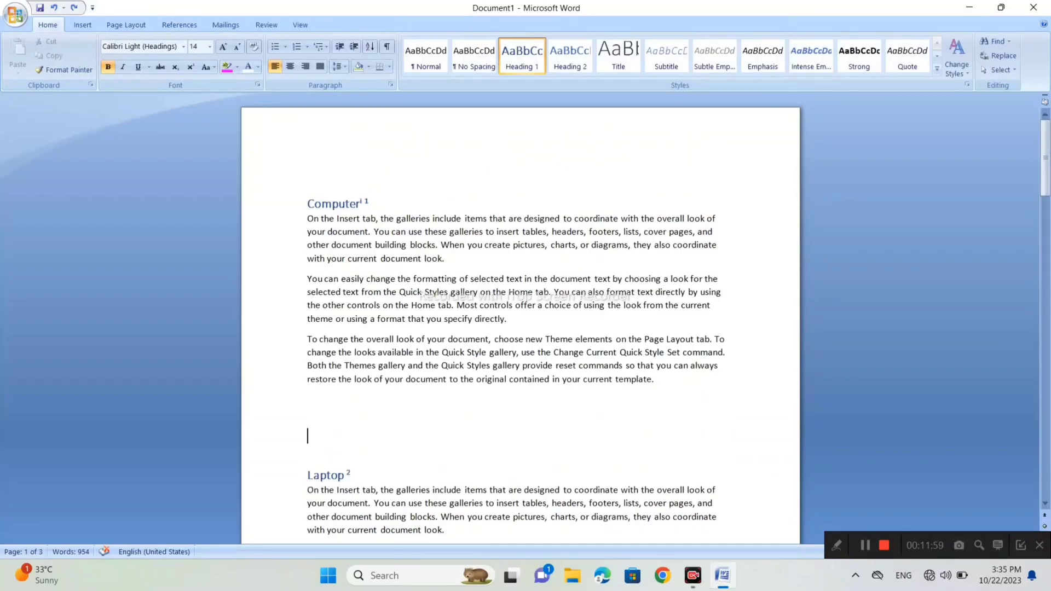
# - Set the font color of the footnote reference mark beside the "Computer" heading to white
pyautogui.click(369, 204)
pyautogui.hotkey('shift', 'Left')
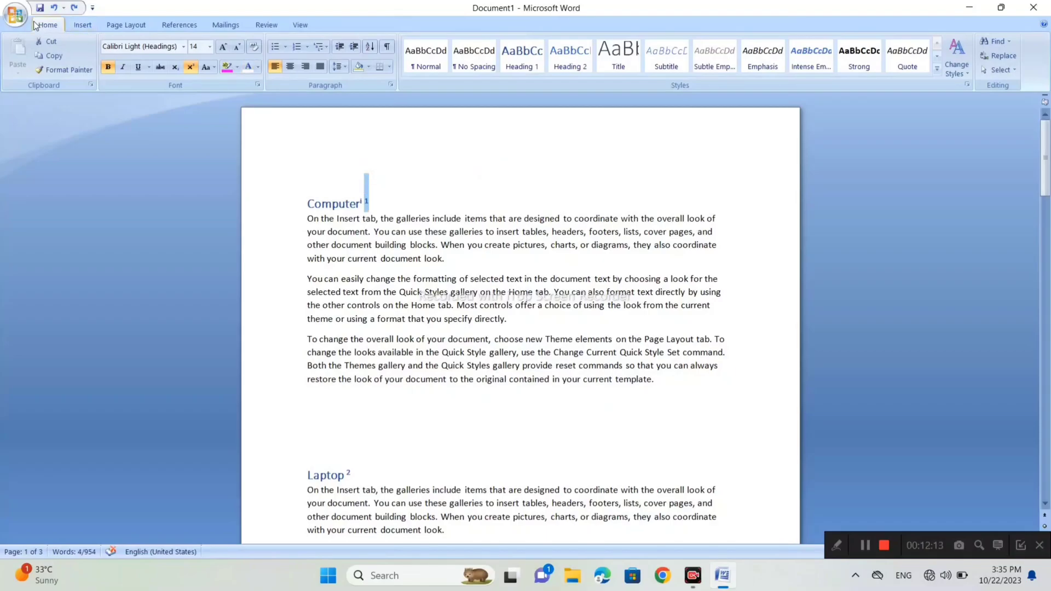
pyautogui.click(260, 66)
pyautogui.click(244, 104)
pyautogui.click(370, 203)
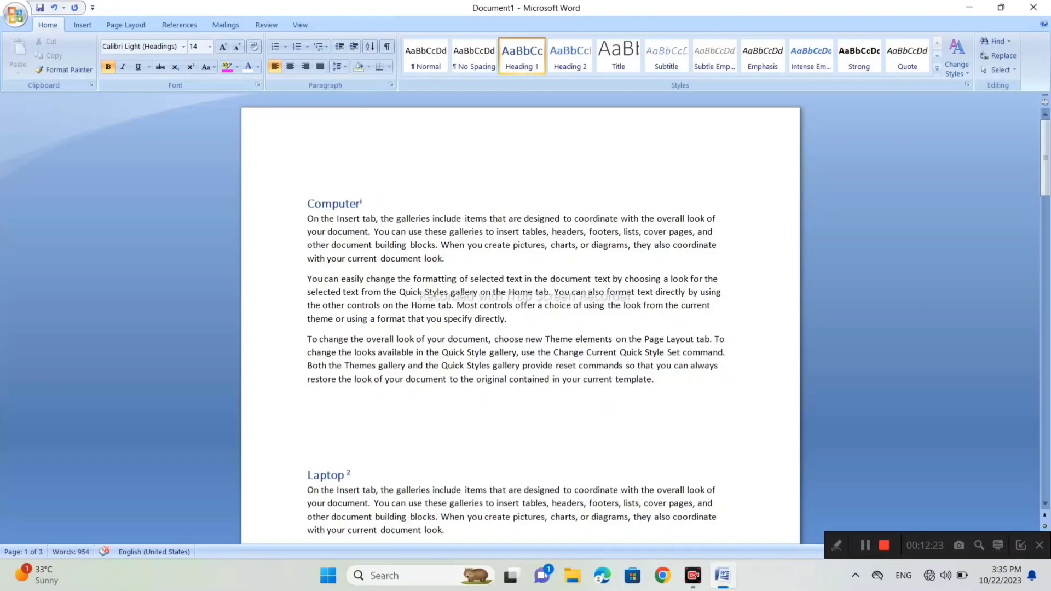
# - Set the font color of the "Computer" heading's endnote reference mark to white and check its note preview
pyautogui.hotkey('shift', 'Left')
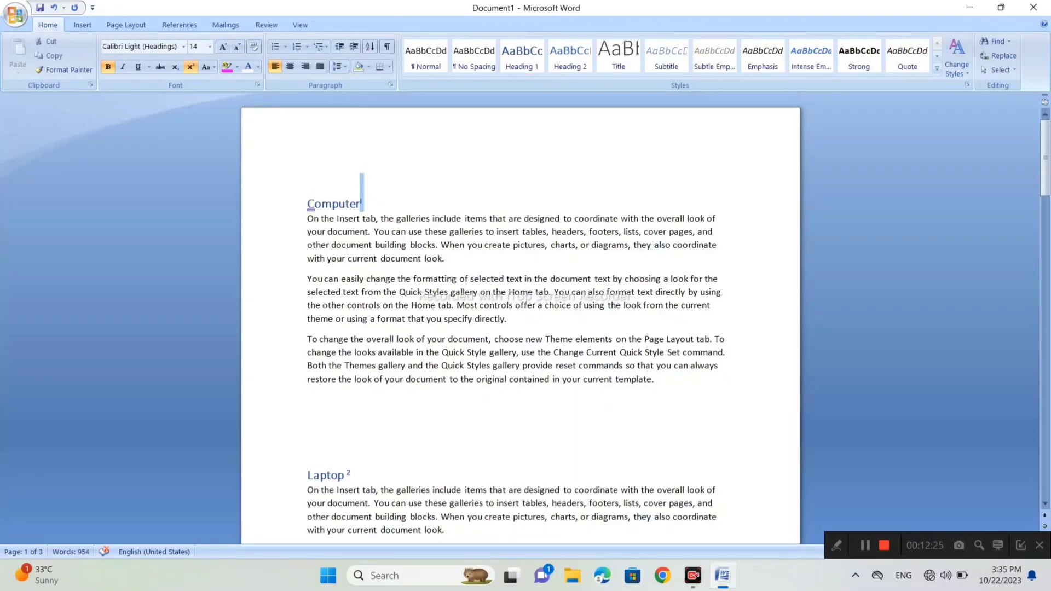
pyautogui.click(258, 67)
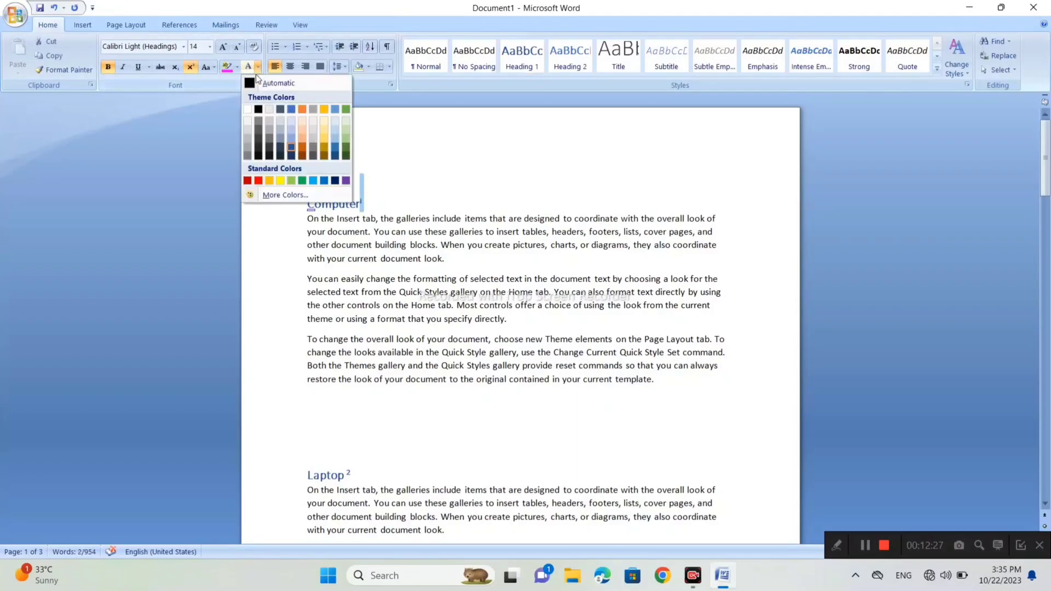
pyautogui.click(248, 110)
pyautogui.click(361, 204)
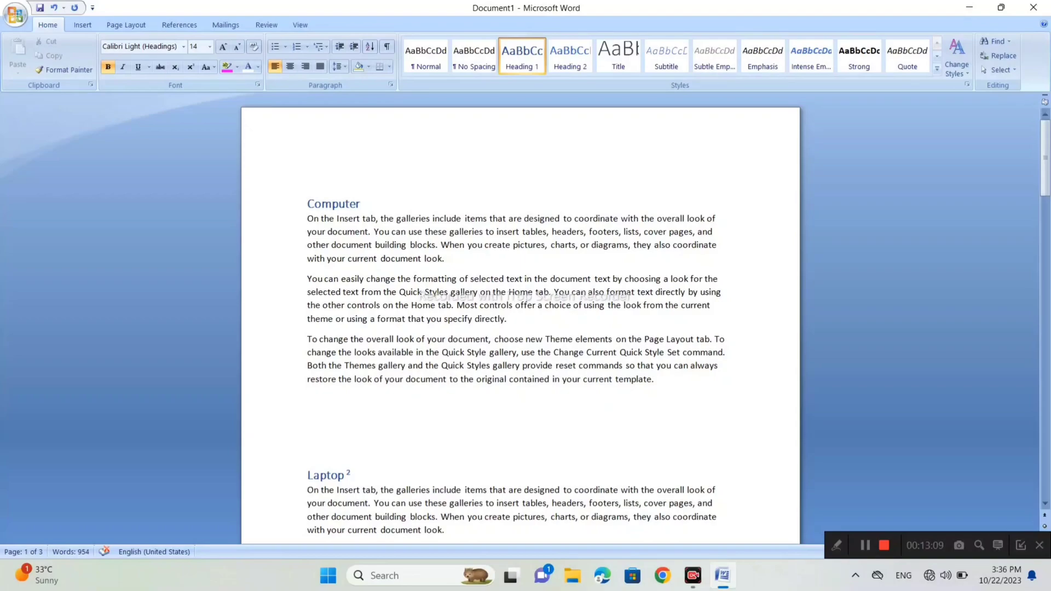
pyautogui.moveTo(348, 473)
pyautogui.moveTo(330, 204)
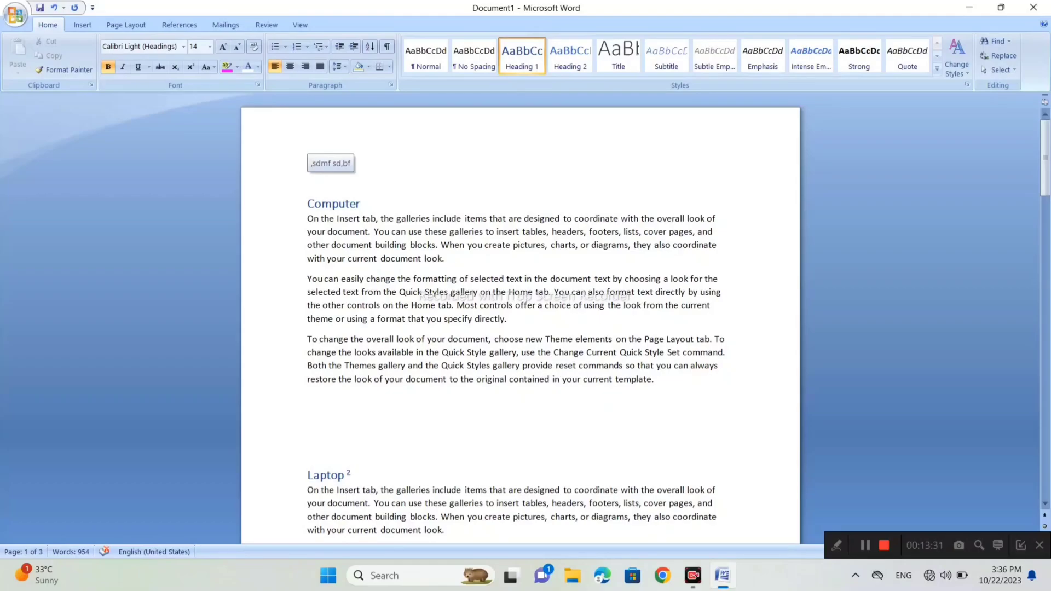
# - Go to the next footnote after the "Computer" heading, return to the page's beginning, and go to the next footnote again
pyautogui.click(180, 25)
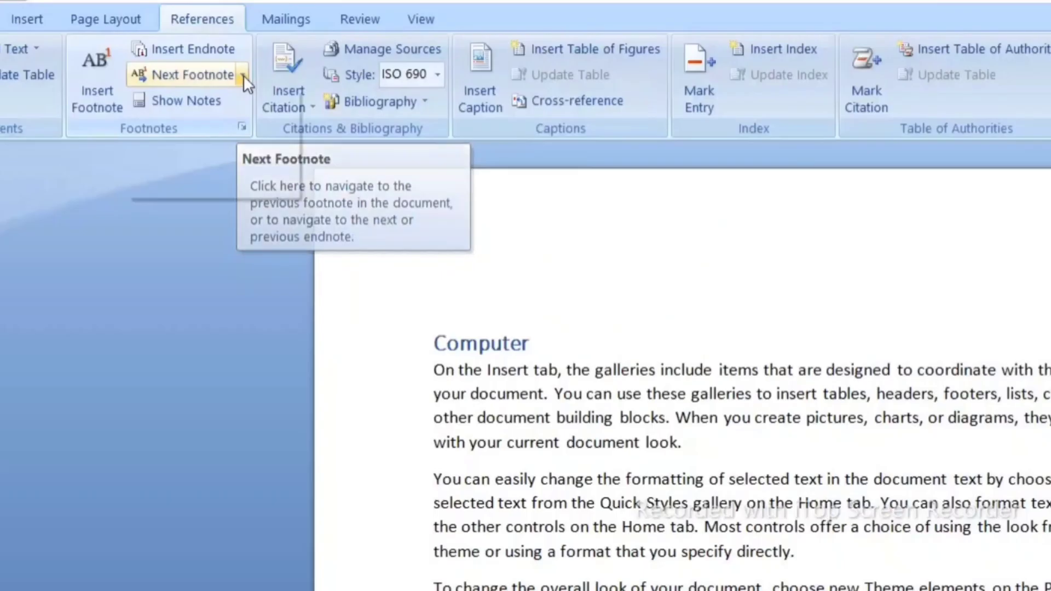
pyautogui.click(243, 75)
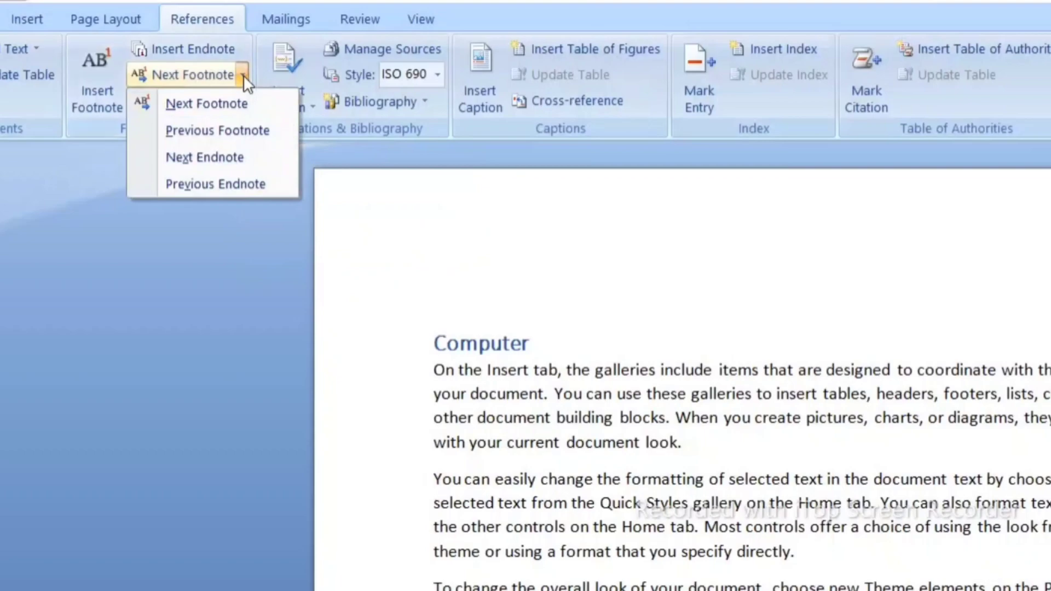
pyautogui.click(230, 103)
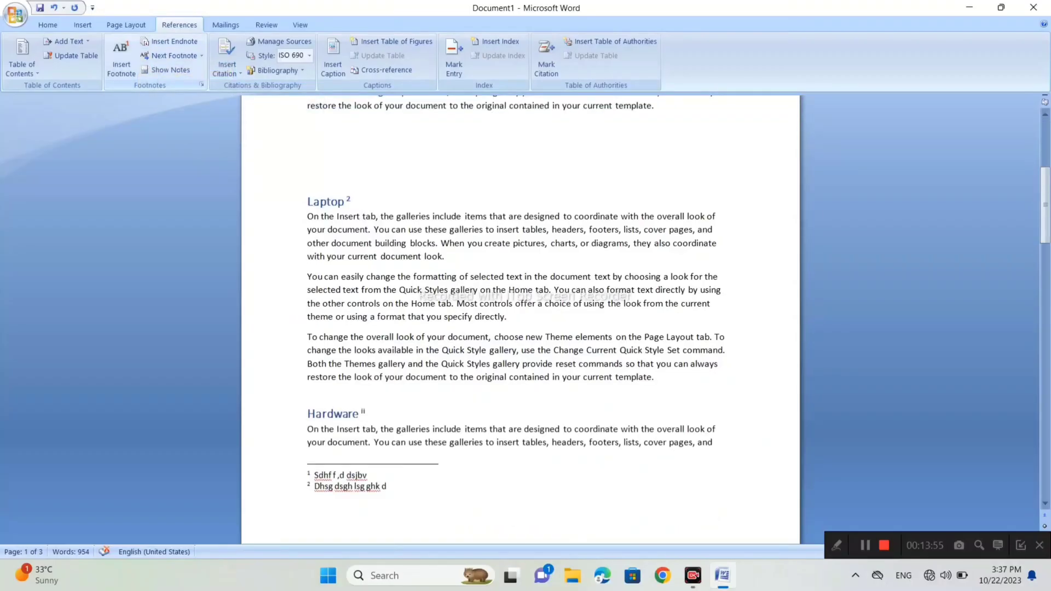
pyautogui.scroll(5, 520, 320)
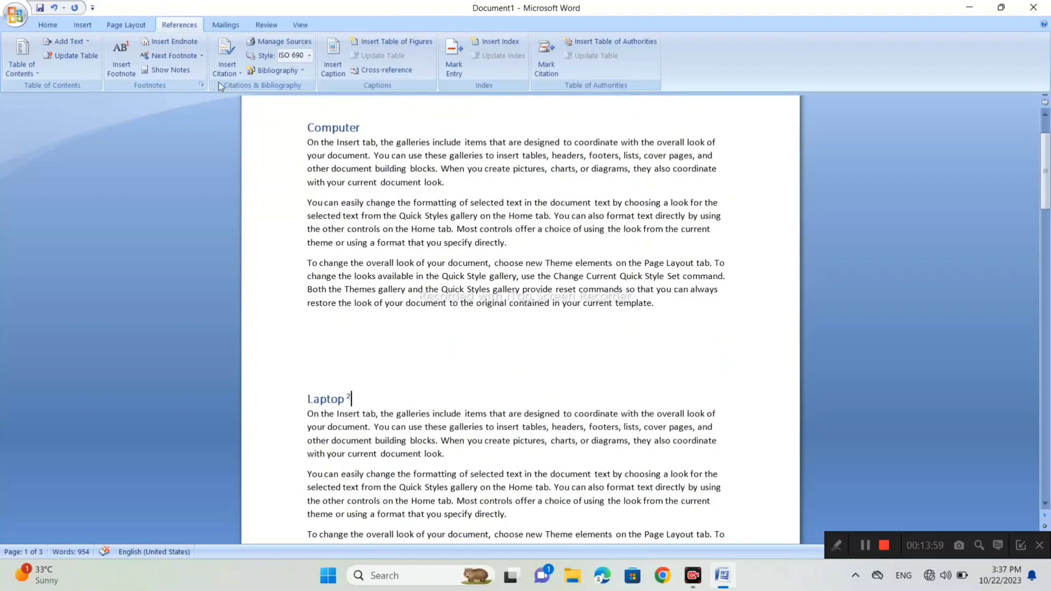
pyautogui.click(201, 56)
pyautogui.click(201, 70)
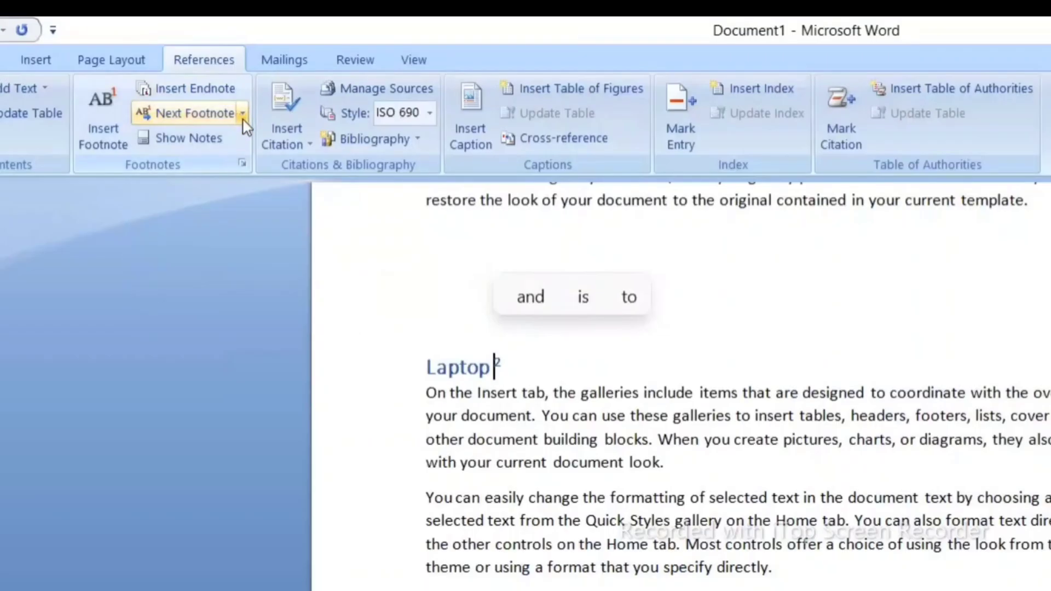
# - Go back from the "Laptop" footnote mark to the previous footnote in the document
pyautogui.click(202, 55)
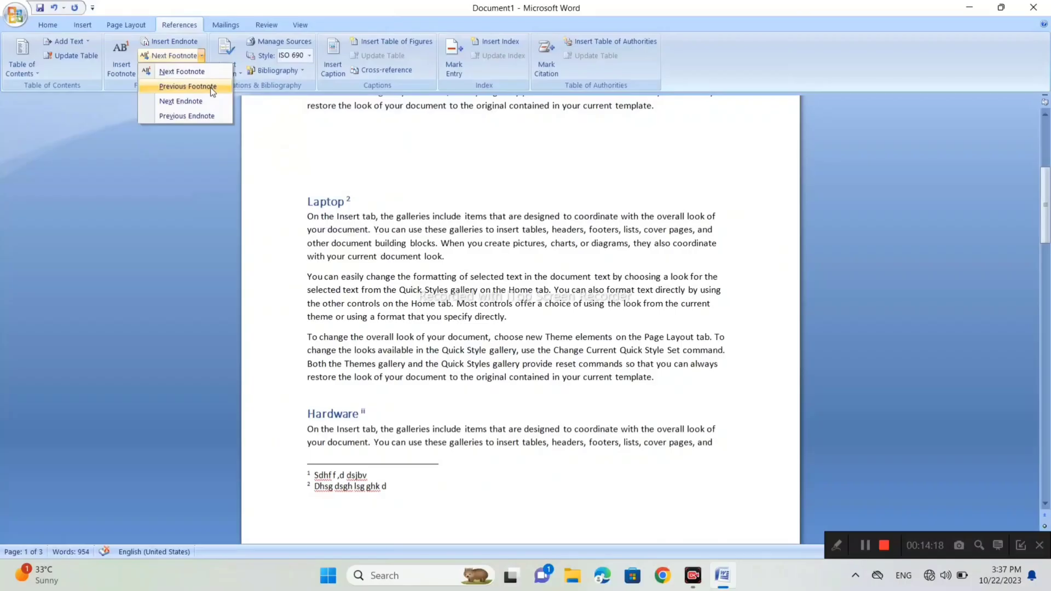
pyautogui.click(262, 174)
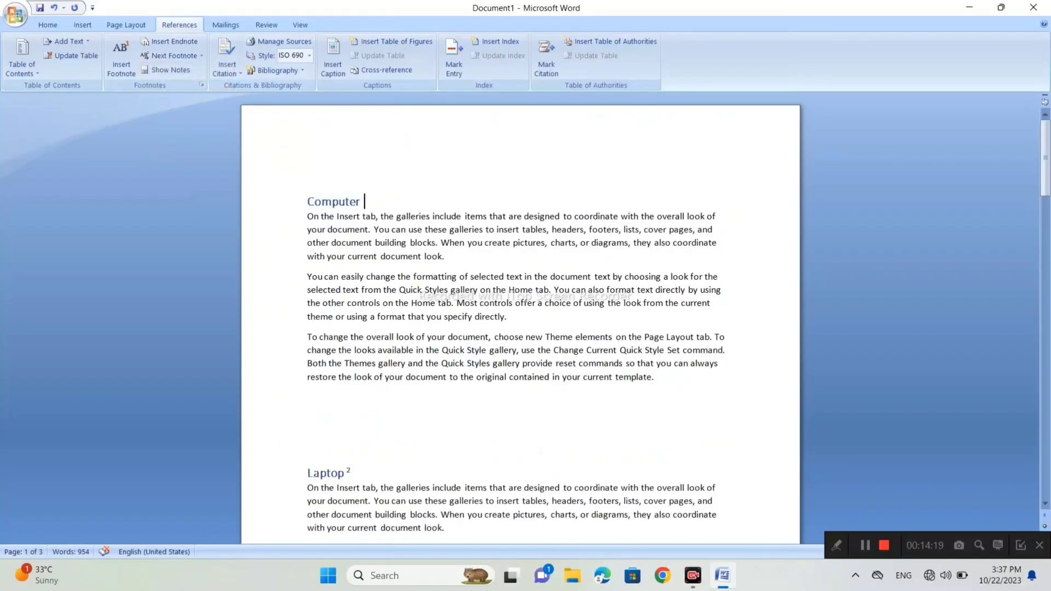
pyautogui.moveTo(364, 200)
# - Go to the next endnote twice from the "Computer" heading, and back to the previous endnote
pyautogui.click(202, 56)
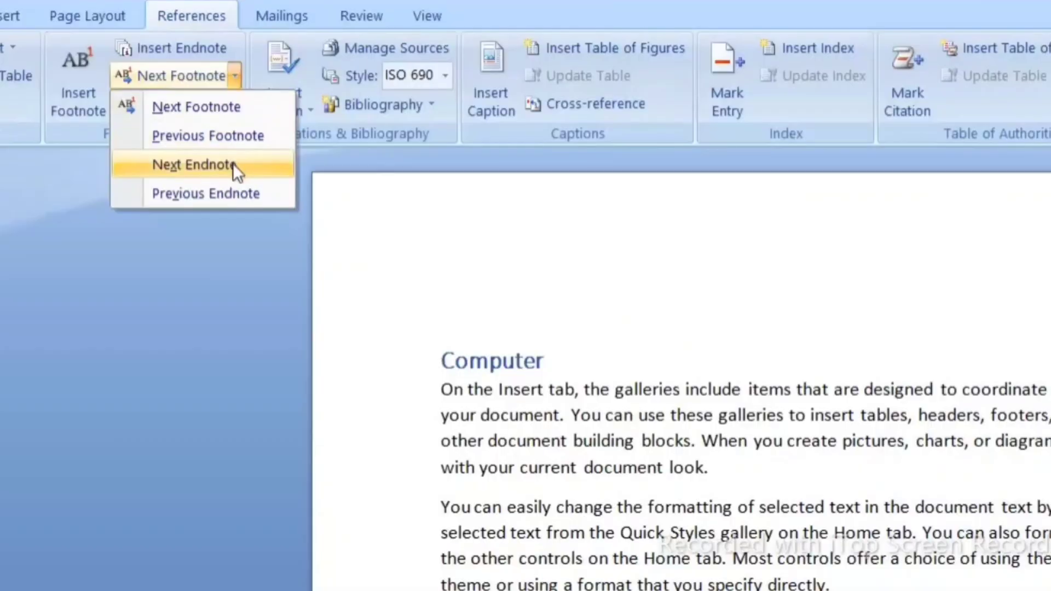
pyautogui.click(232, 163)
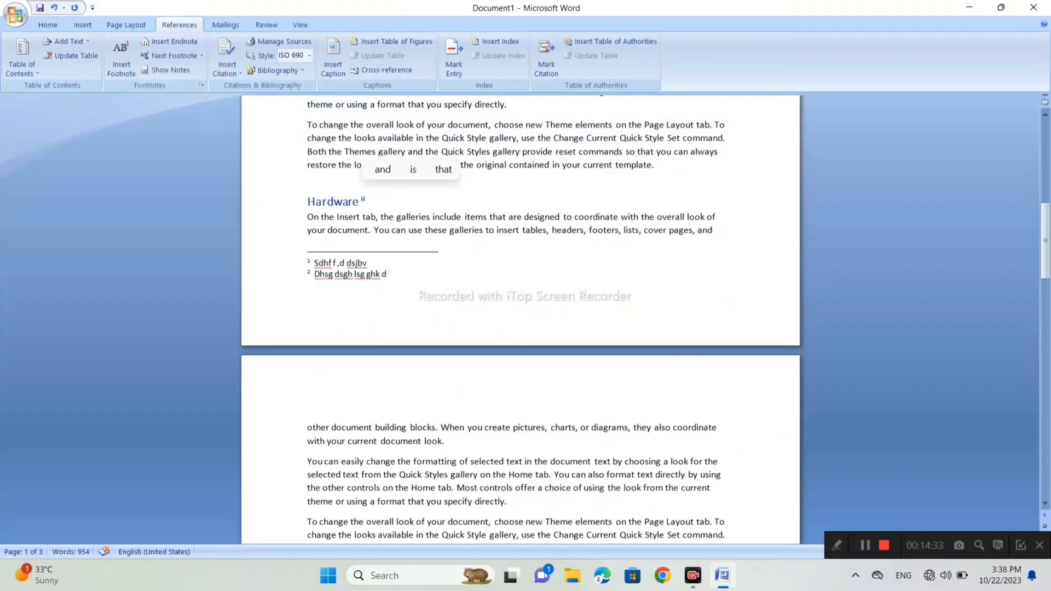
pyautogui.click(202, 56)
pyautogui.click(206, 102)
pyautogui.click(202, 57)
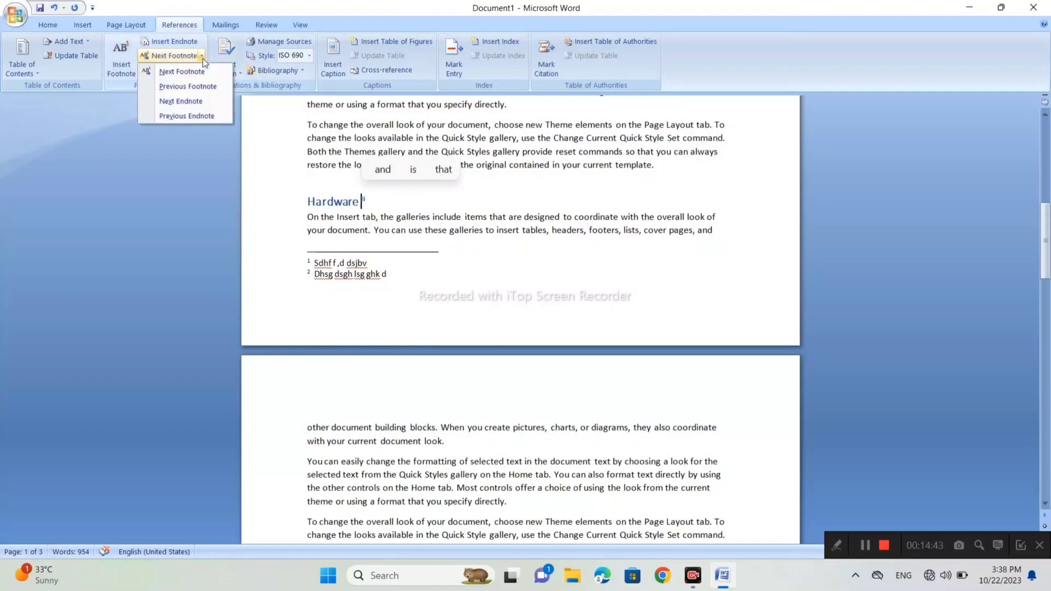
pyautogui.click(214, 115)
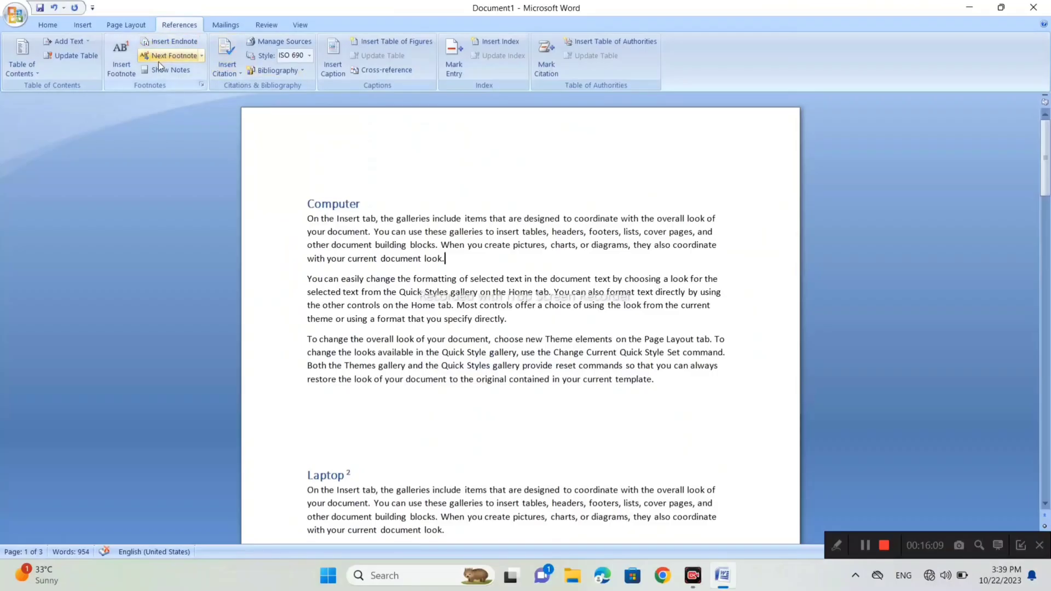
# - Show the footnote area of the document, and return from the notes to the "Laptop" heading's reference mark
pyautogui.click(161, 69)
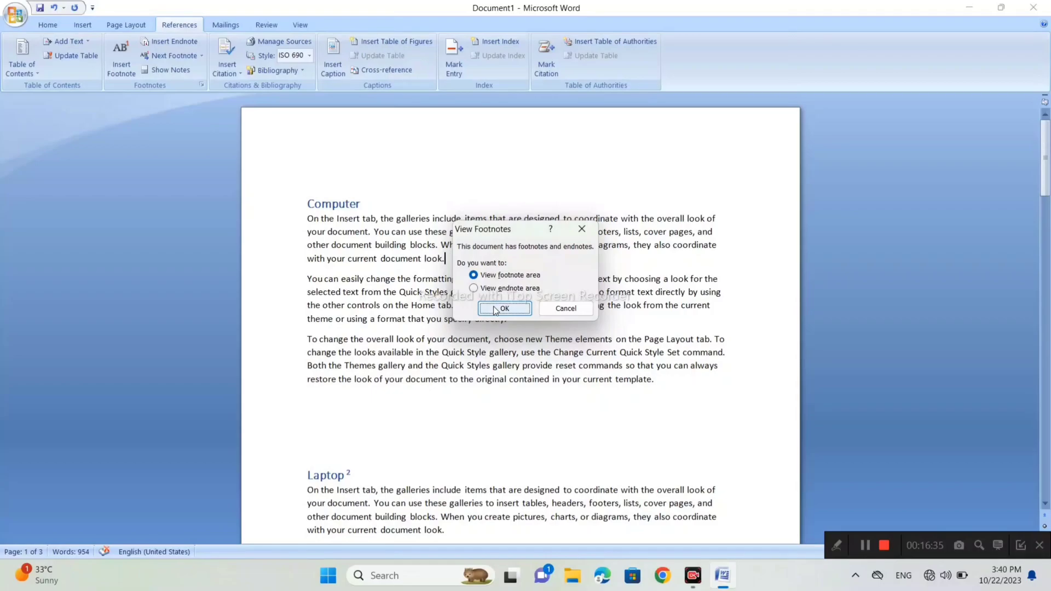
pyautogui.click(495, 310)
pyautogui.scroll(5, 521, 317)
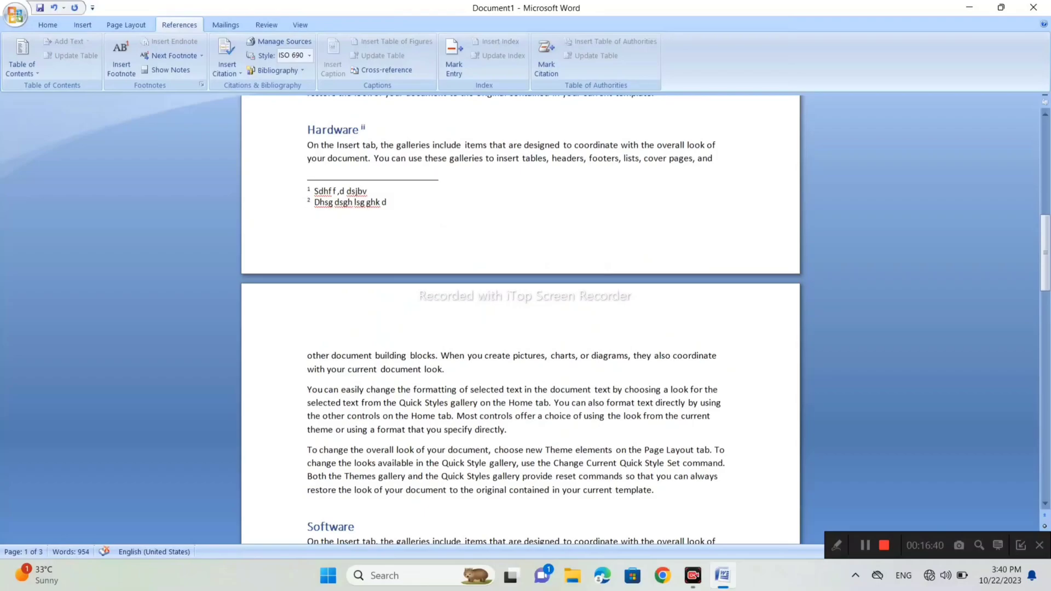
pyautogui.scroll(1, 520, 317)
pyautogui.scroll(5, 520, 317)
pyautogui.click(157, 71)
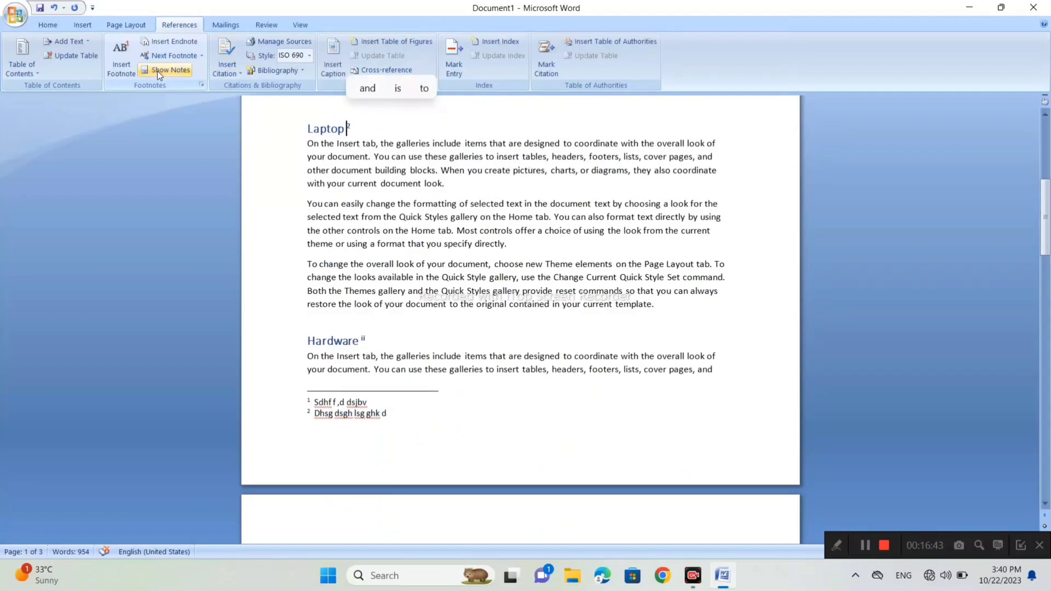
# - Show the endnote area of the document
pyautogui.click(156, 71)
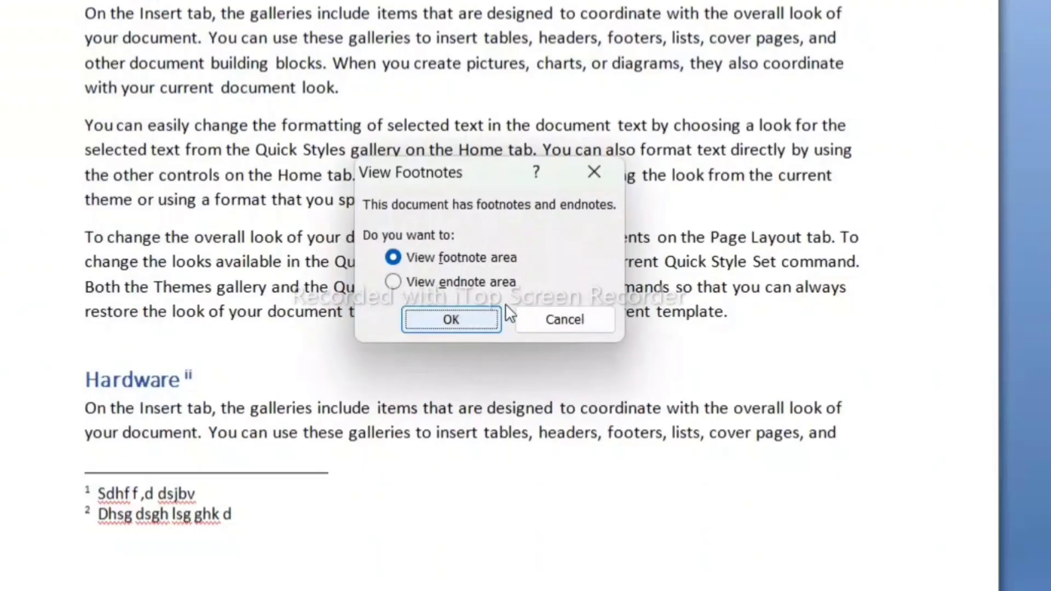
pyautogui.click(390, 280)
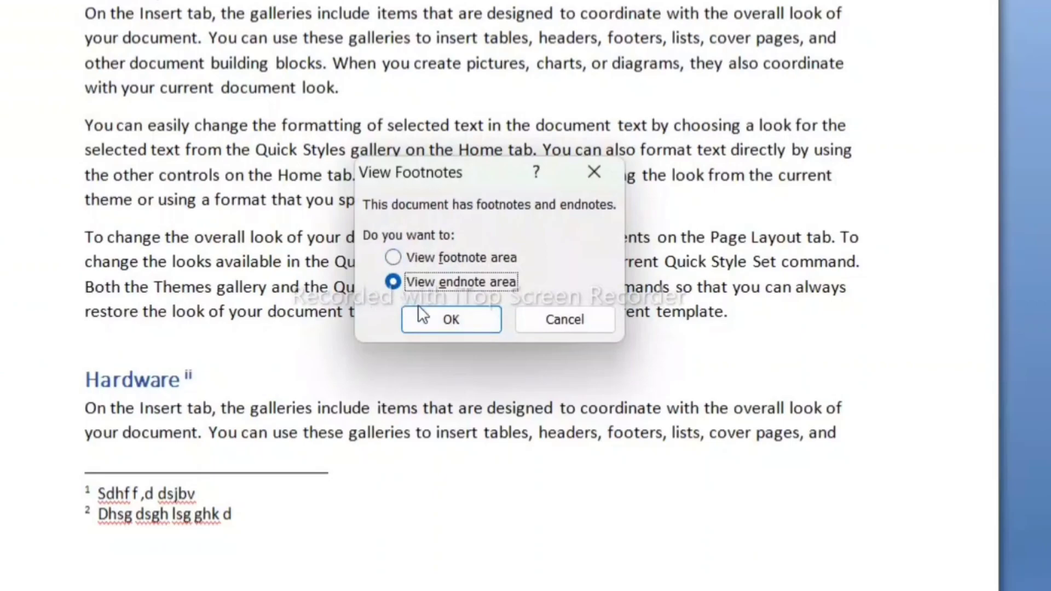
pyautogui.click(432, 319)
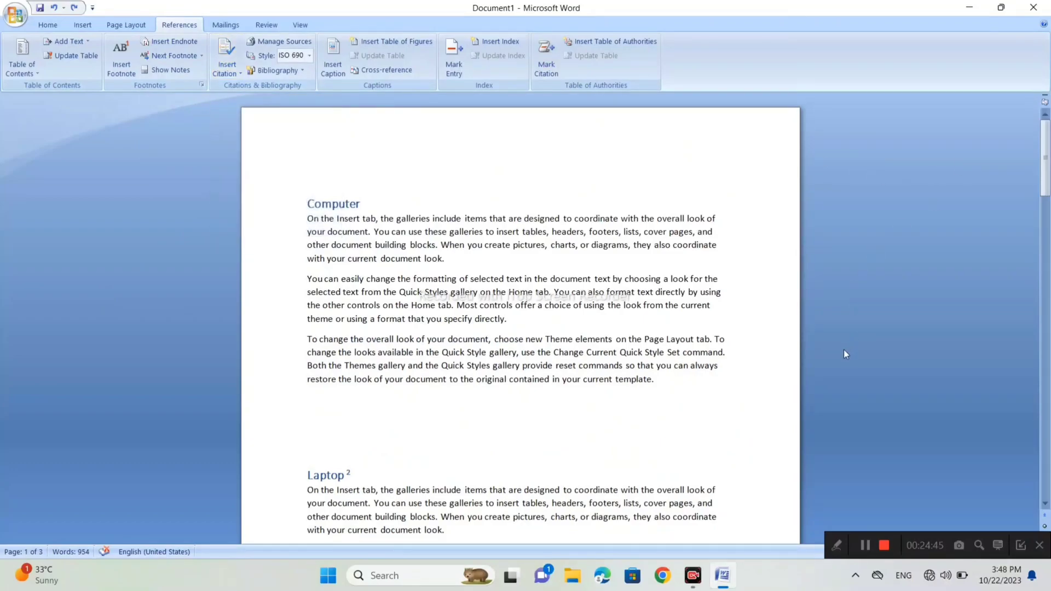
# - Make the last paragraph of the "Computer" section bold with the standard red font color
pyautogui.moveTo(655, 379); pyautogui.dragTo(308, 340)
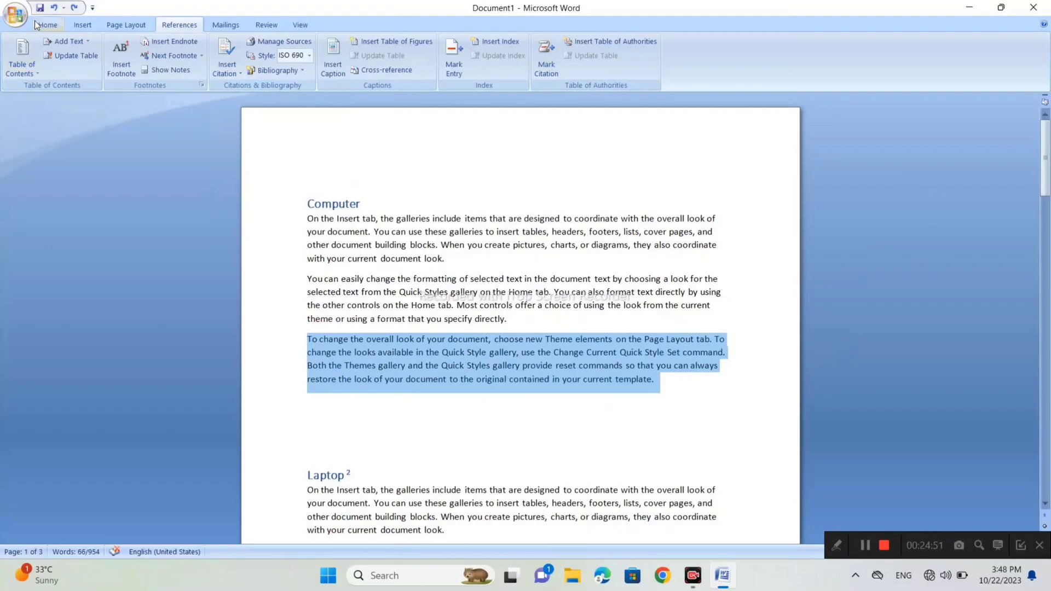
pyautogui.click(35, 21)
pyautogui.click(258, 67)
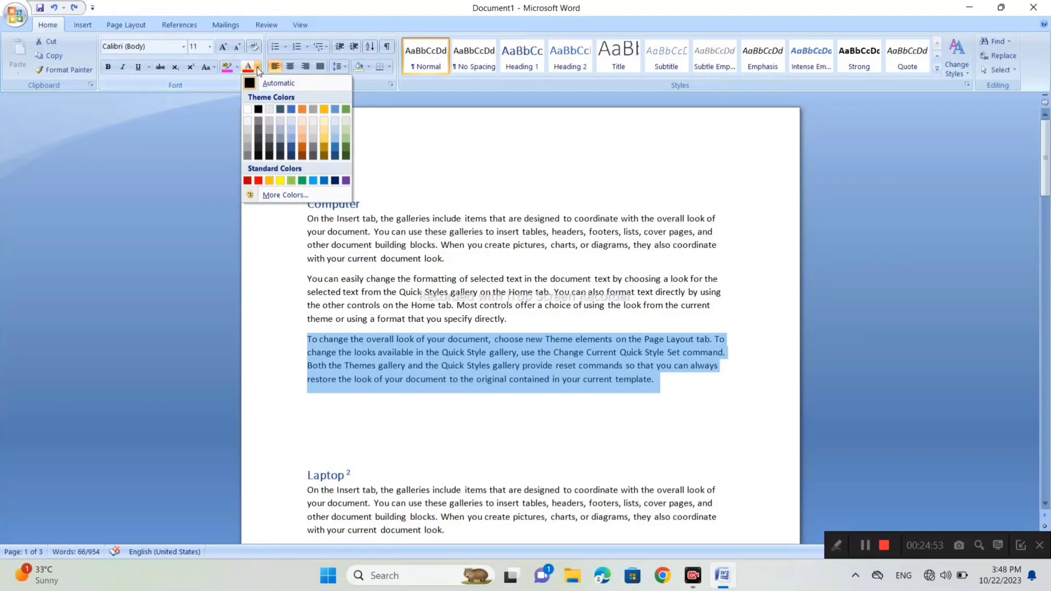
pyautogui.click(258, 180)
pyautogui.click(109, 67)
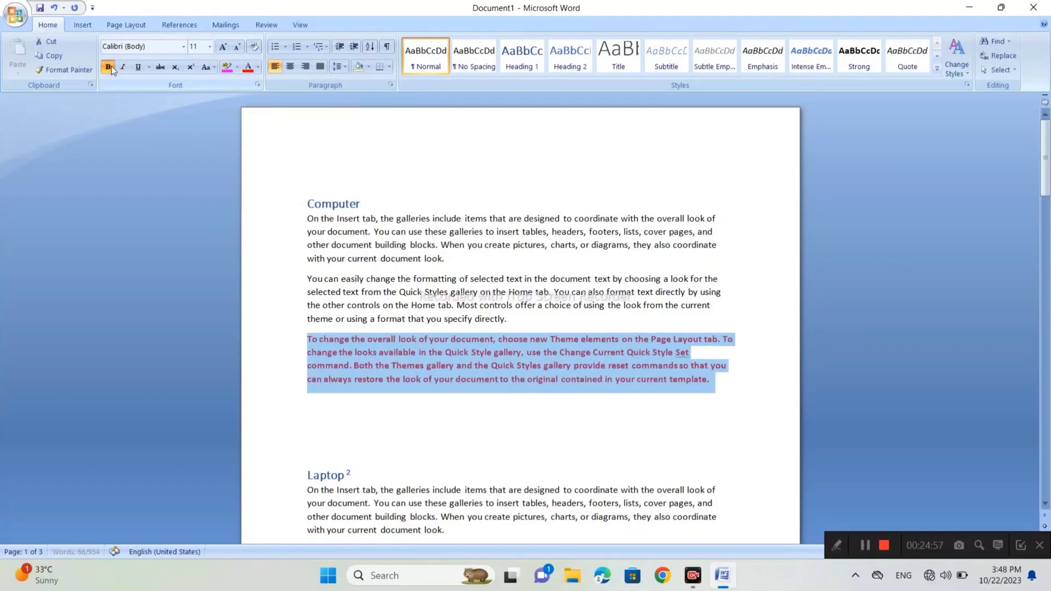
# - Start a new citation source at the end of the red paragraph, with Book as the type of source
pyautogui.click(740, 383)
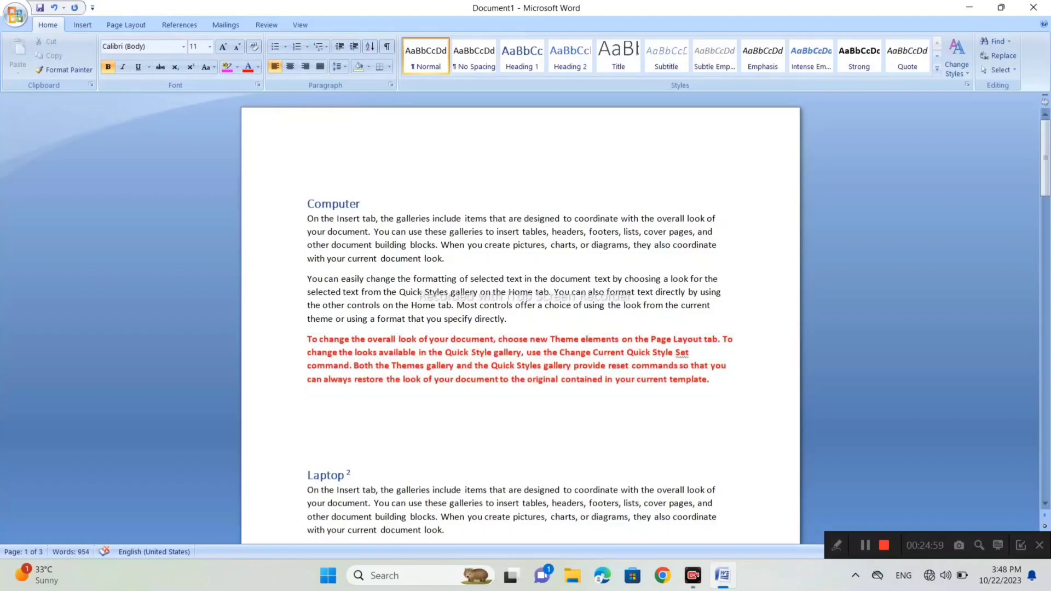
pyautogui.scroll(-9, 521, 318)
pyautogui.scroll(6, 520, 318)
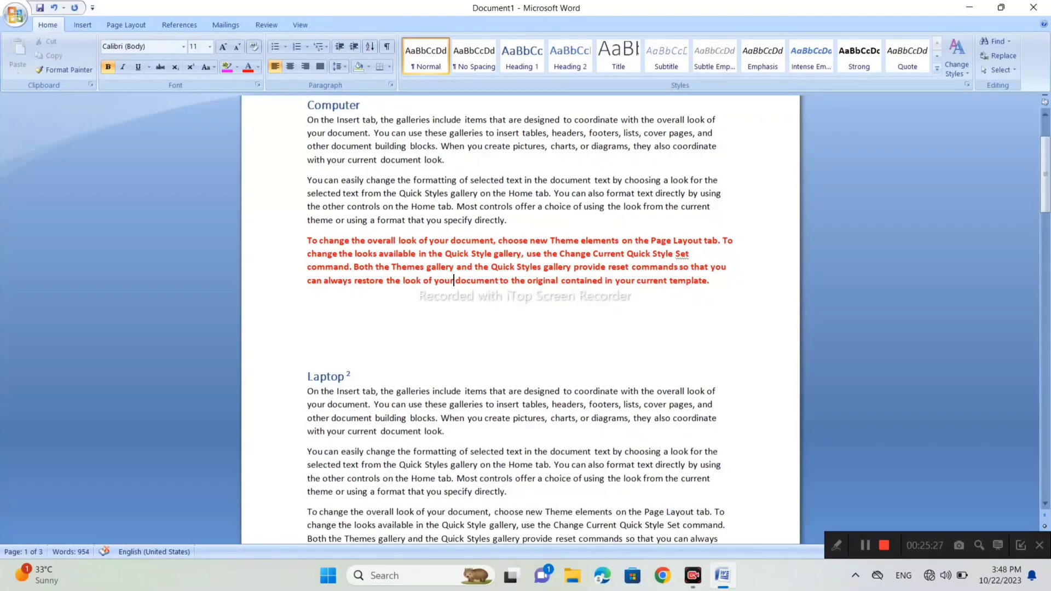
pyautogui.click(168, 25)
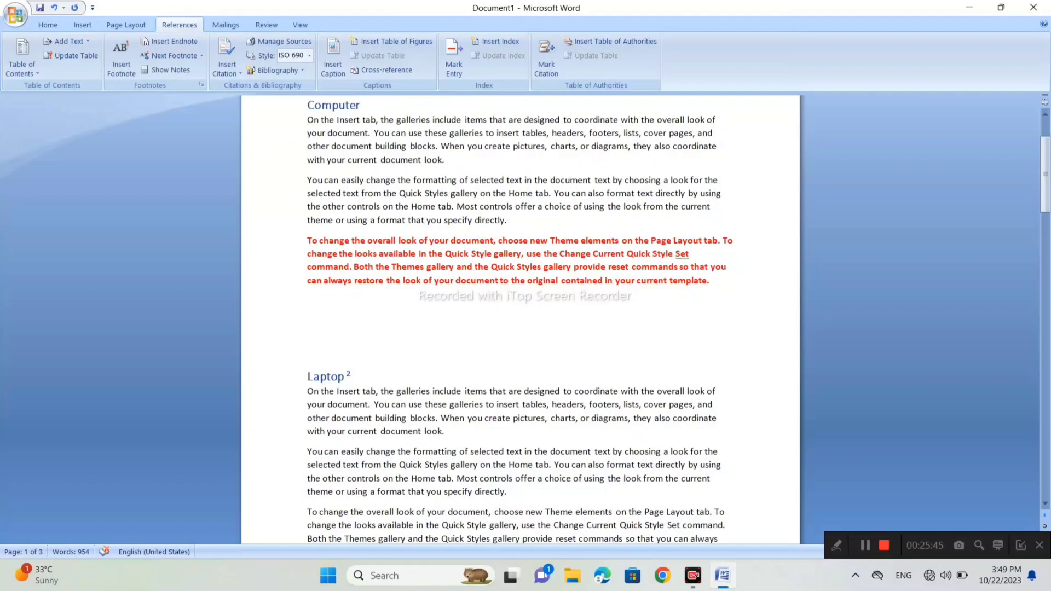
pyautogui.click(234, 52)
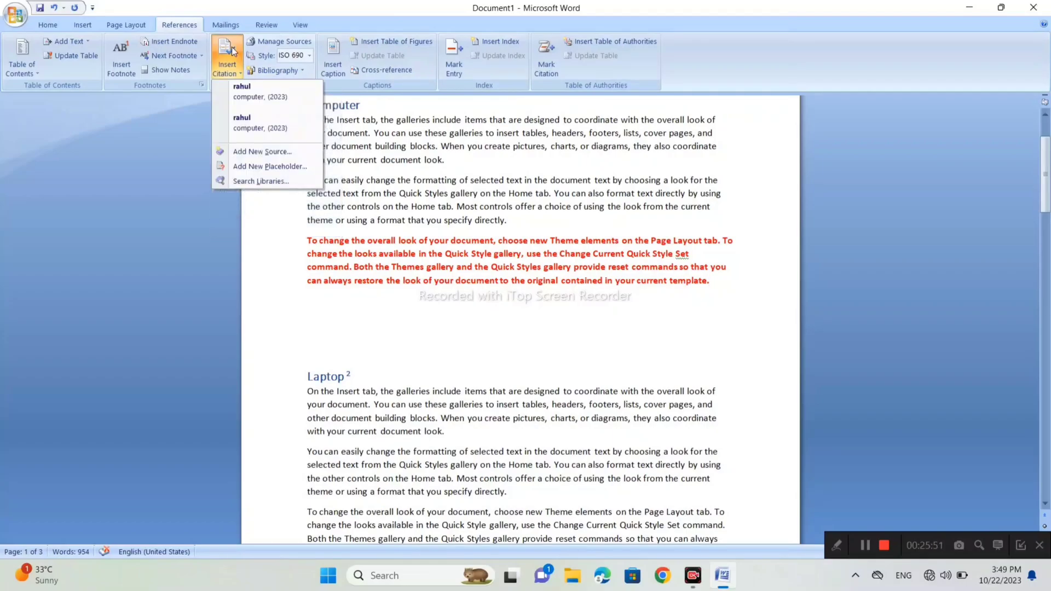
pyautogui.click(261, 152)
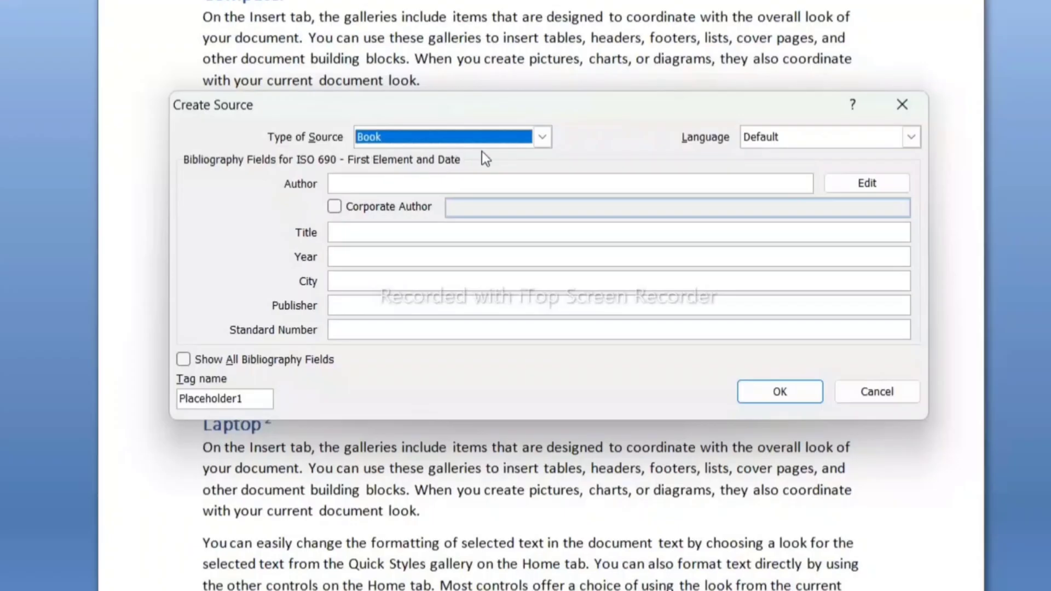
pyautogui.click(542, 136)
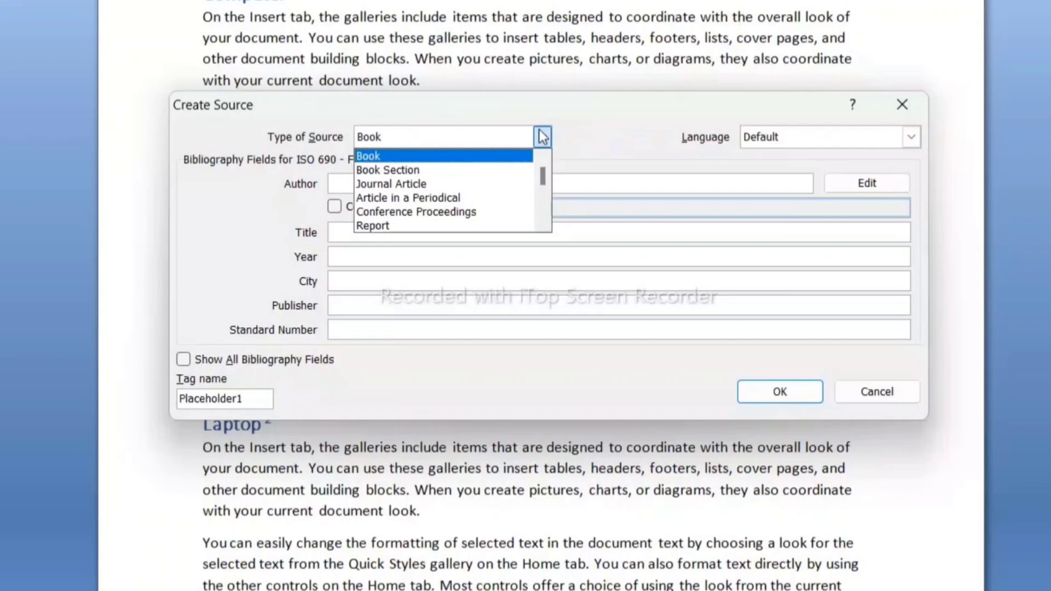
pyautogui.scroll(-2, 540, 154)
pyautogui.scroll(2, 540, 154)
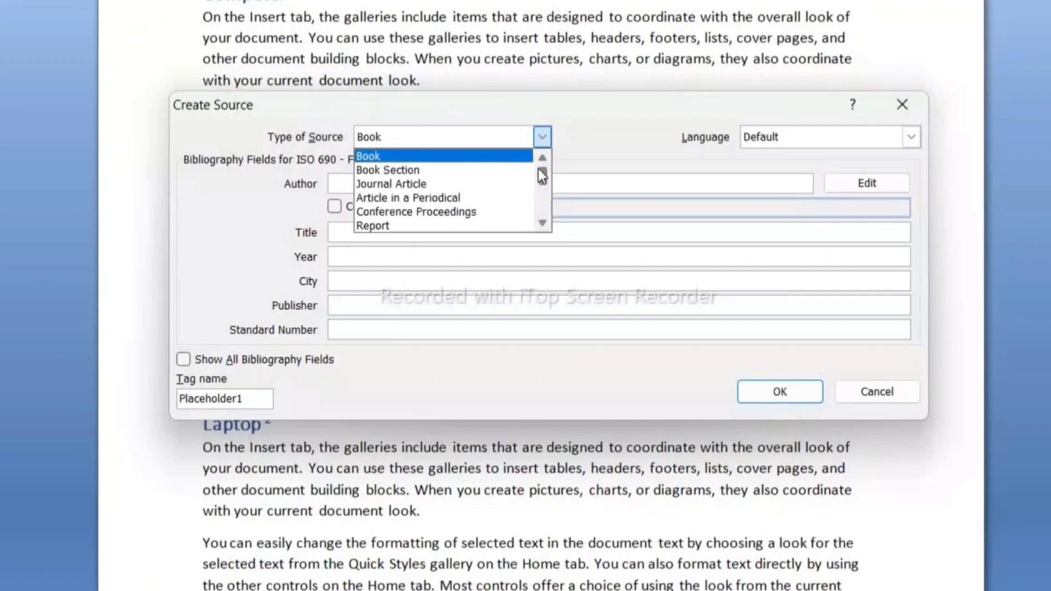
pyautogui.click(417, 156)
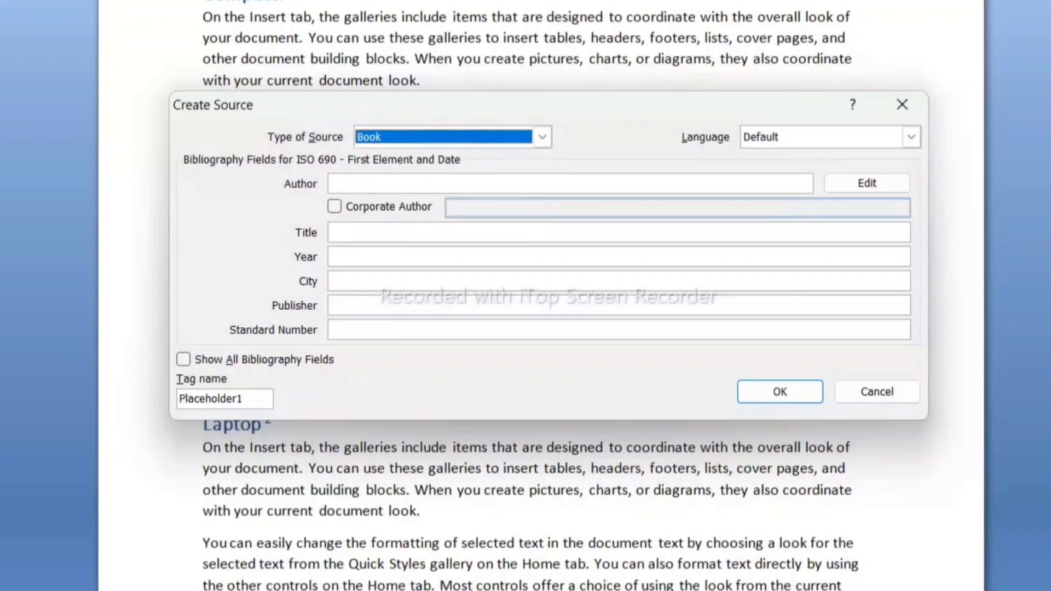
# - Enter the author's name, the title "computer" and the year 2023 for the new book source
pyautogui.click(394, 183)
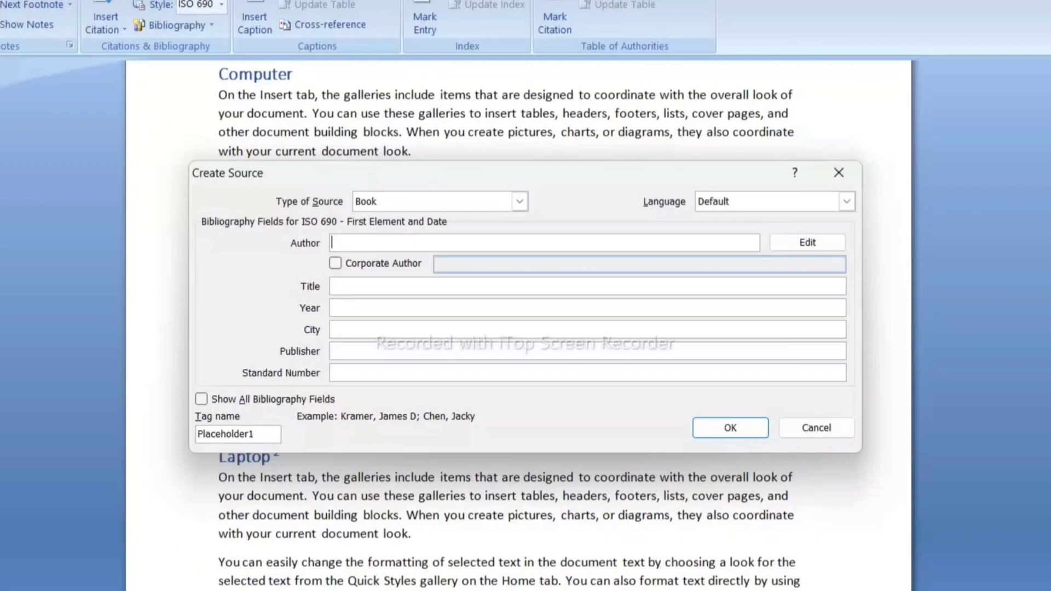
pyautogui.write('rahul')
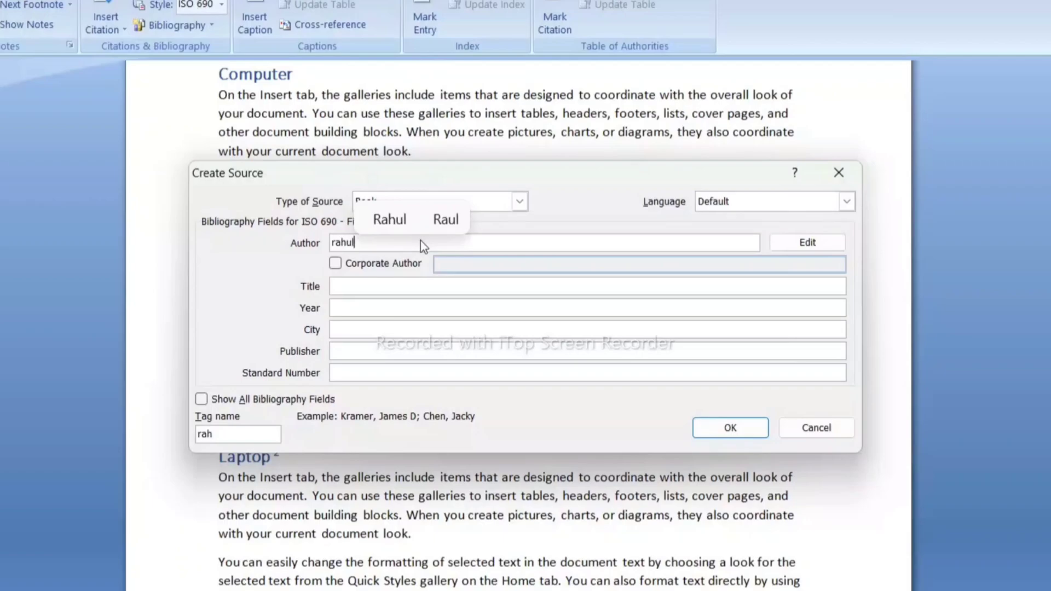
pyautogui.click(333, 286)
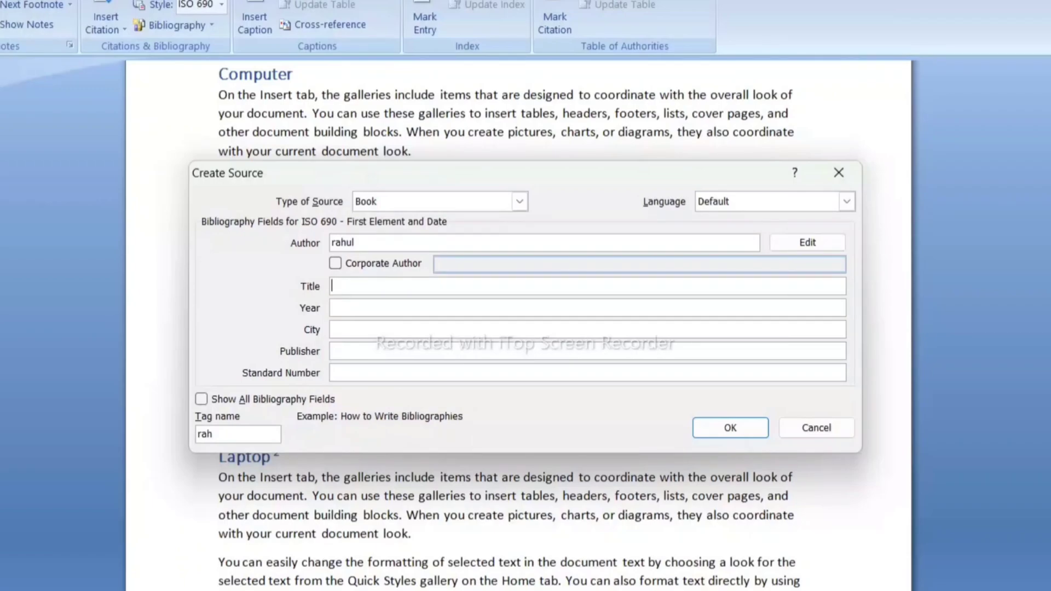
pyautogui.write('computer')
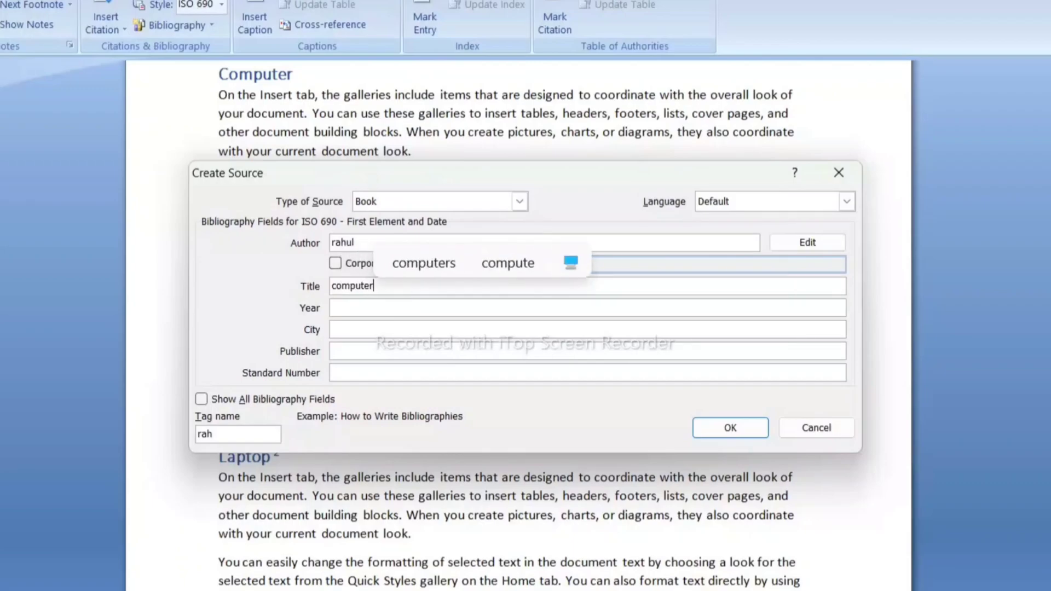
pyautogui.press('Tab')
pyautogui.write('2023')
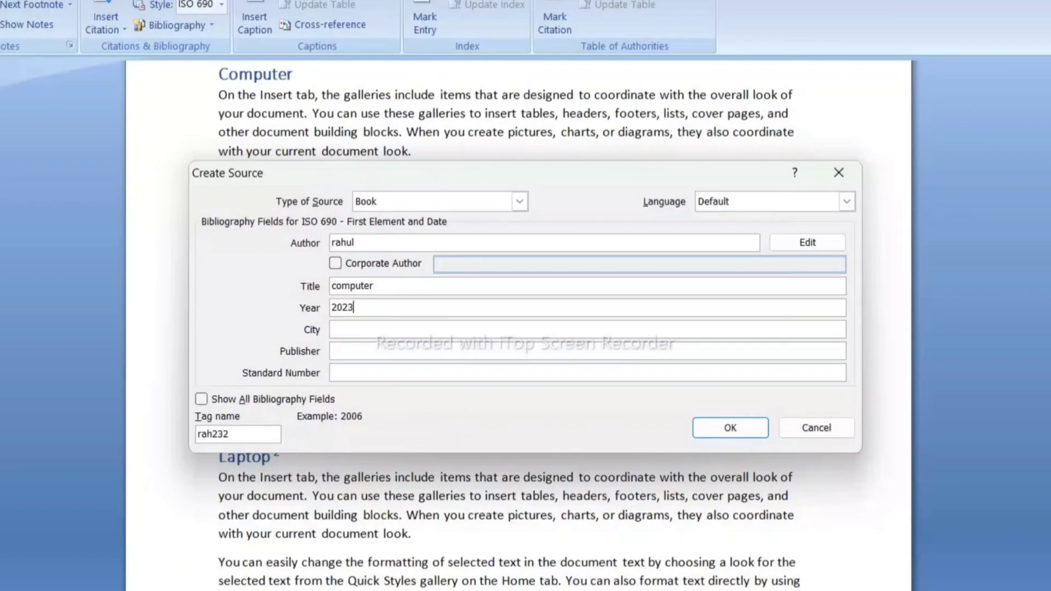
# - Enter the city "chhatarpur" and the publisher's name, and insert the citation for the new source
pyautogui.press('Tab')
pyautogui.write('chhat')
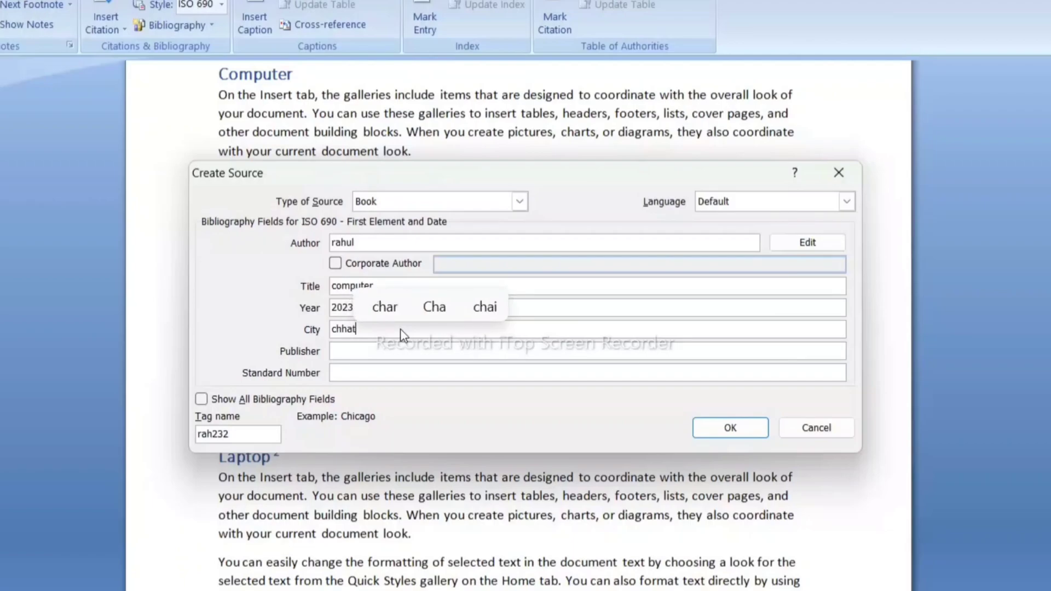
pyautogui.write('ar')
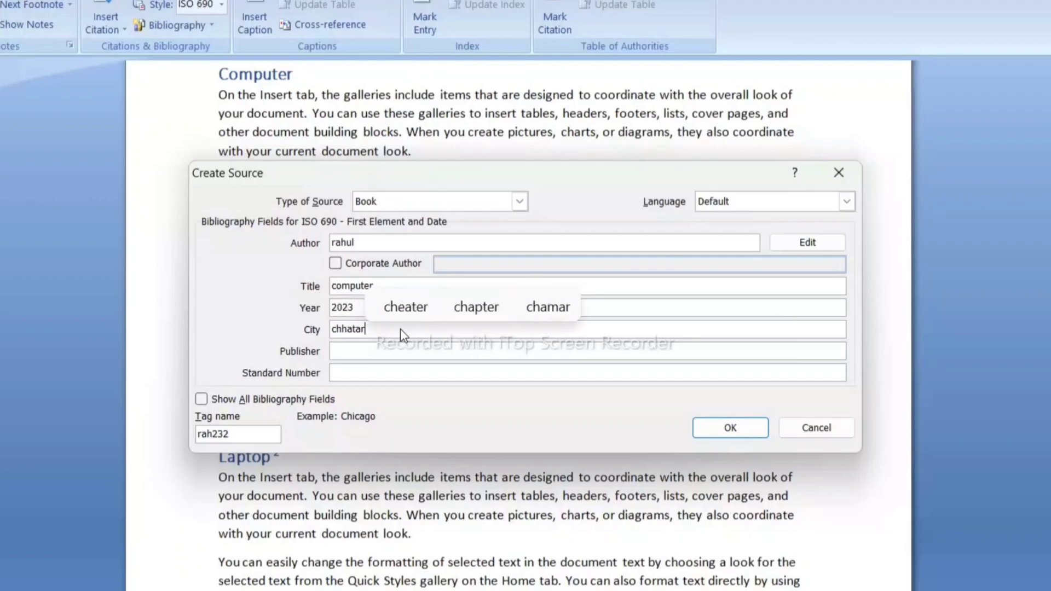
pyautogui.write('pur')
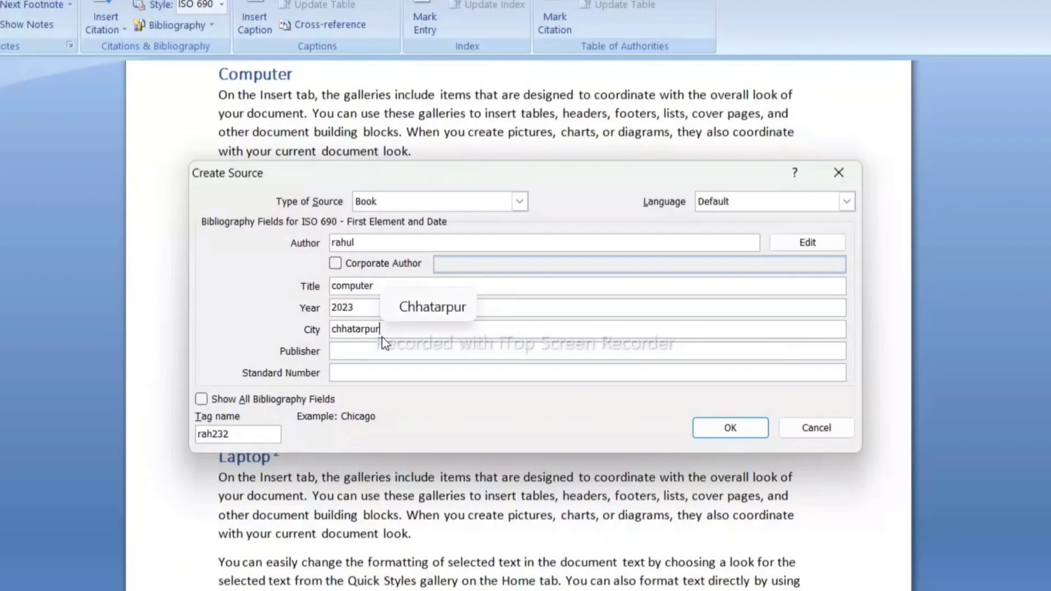
pyautogui.click(333, 351)
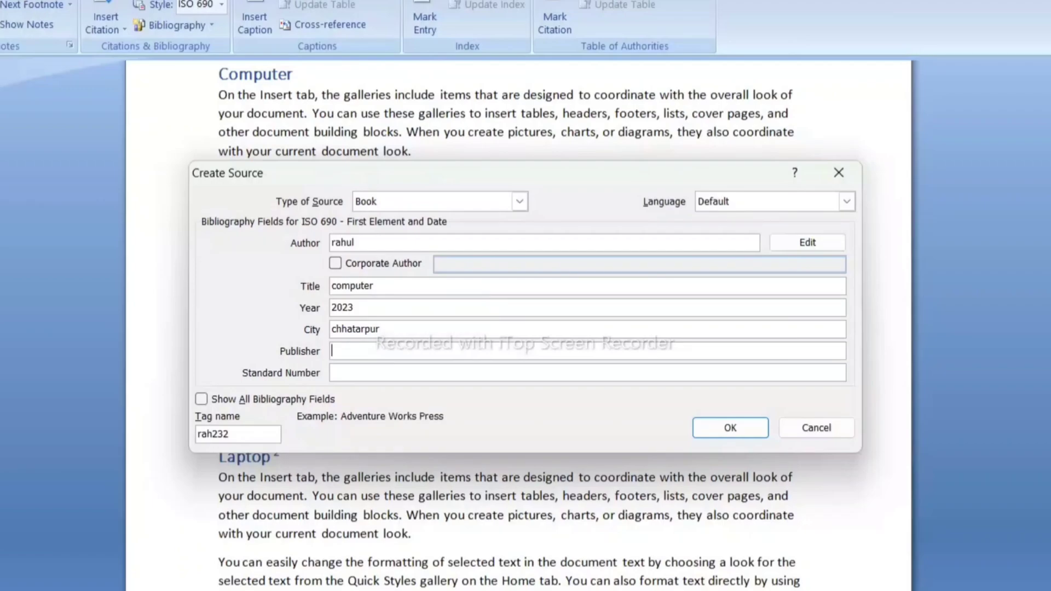
pyautogui.write('rahul')
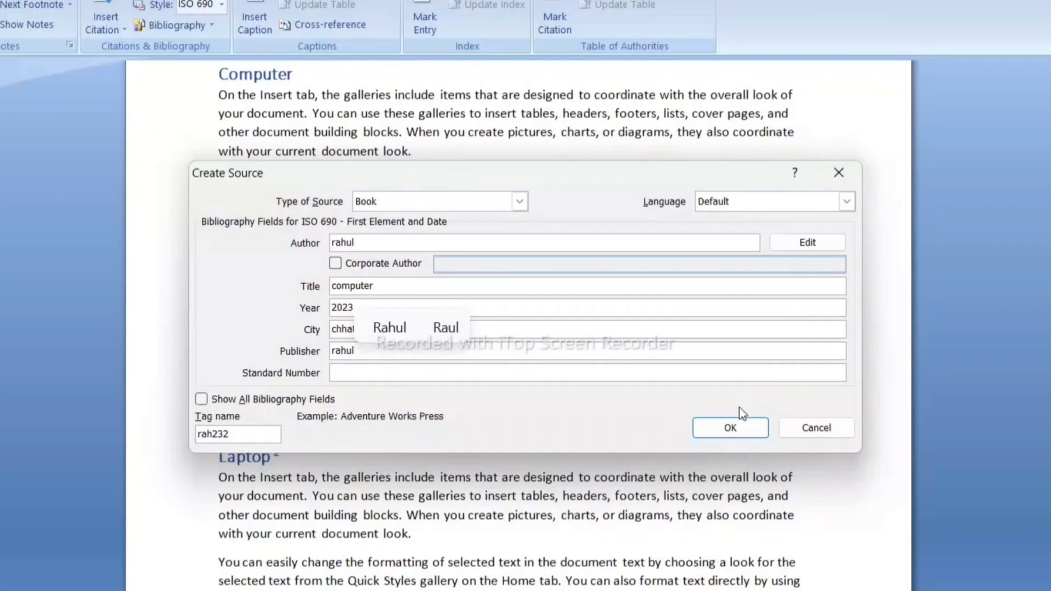
pyautogui.click(731, 428)
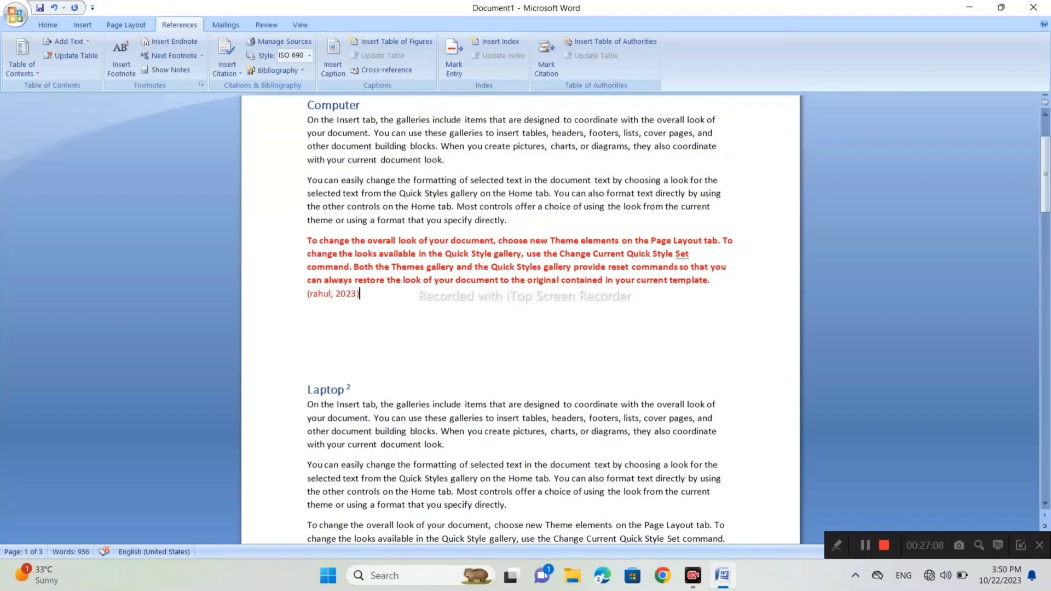
# - Change the citation style to MLA and insert the built-in Bibliography below the citation
pyautogui.click(310, 55)
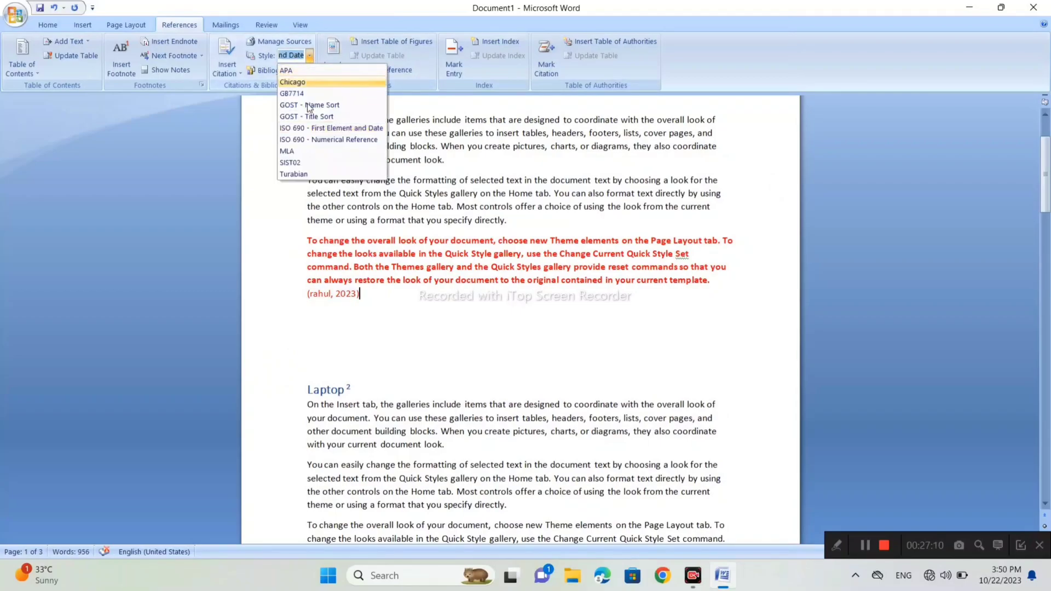
pyautogui.click(287, 151)
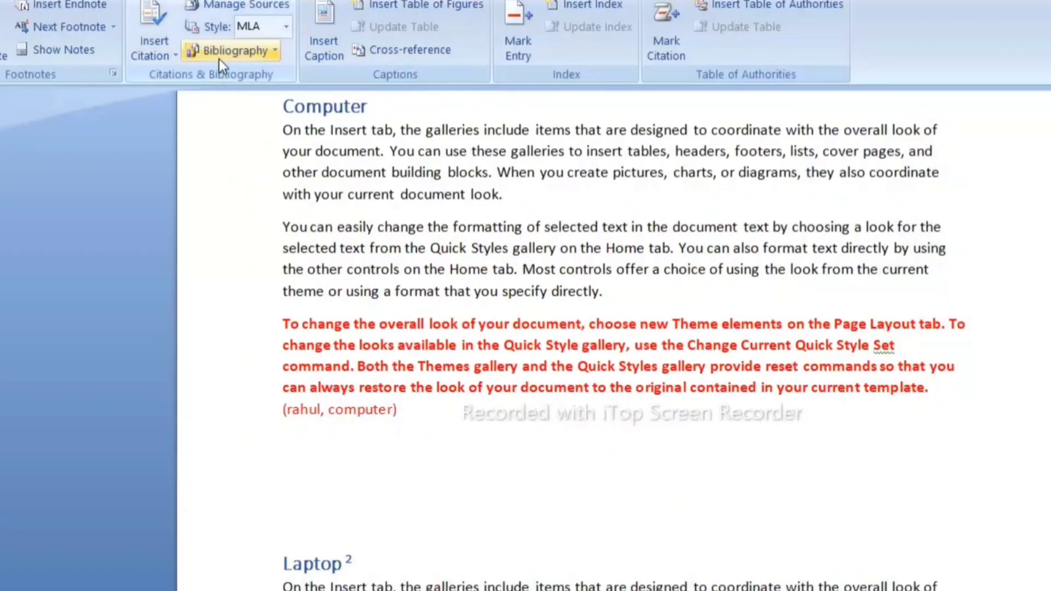
pyautogui.click(274, 48)
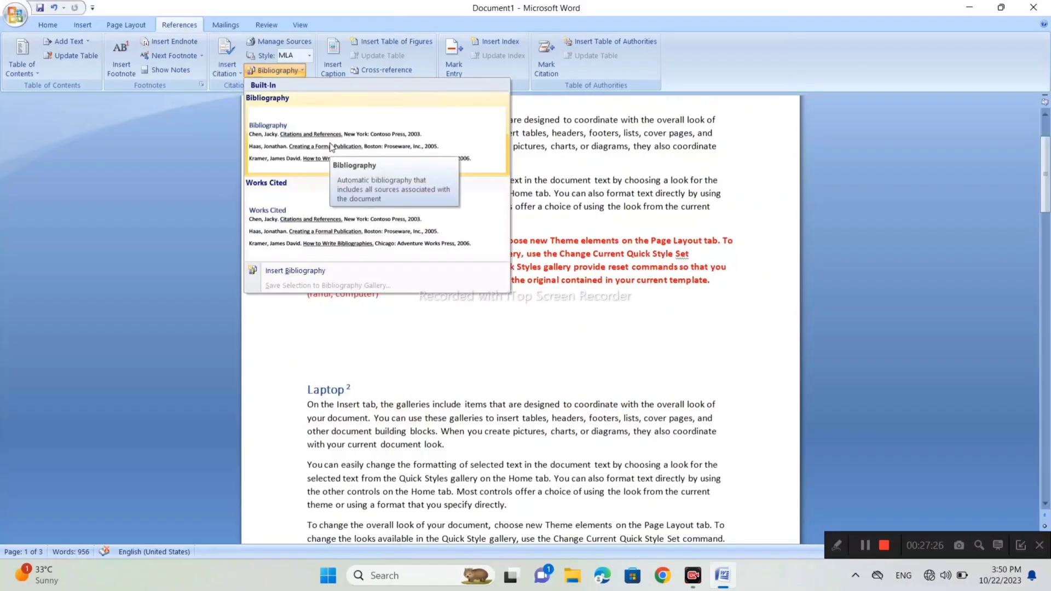
pyautogui.click(330, 147)
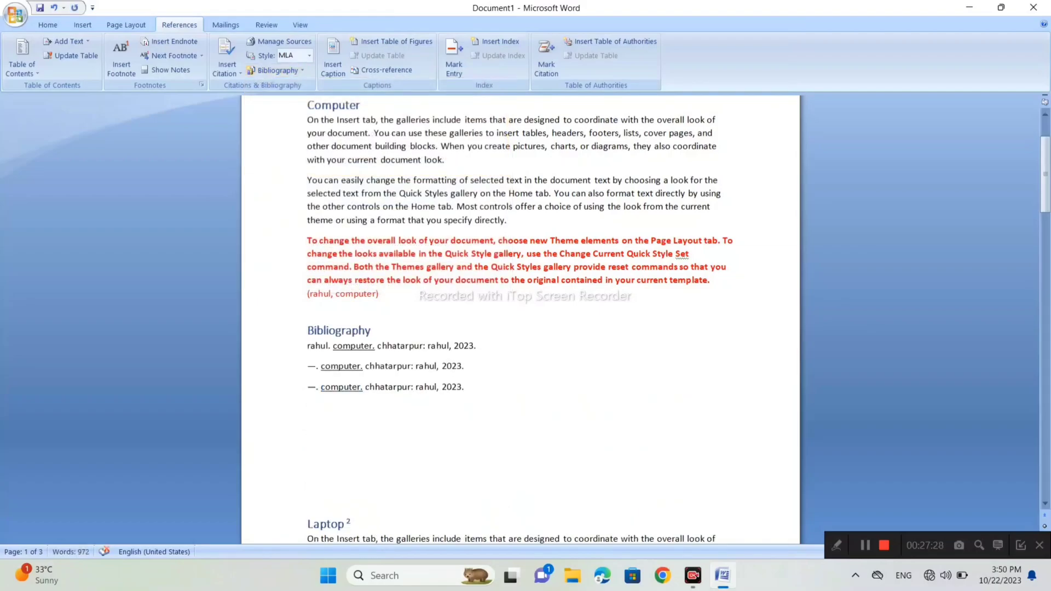
# - Insert the built-in Works Cited list below the Bibliography
pyautogui.scroll(-1, 520, 359)
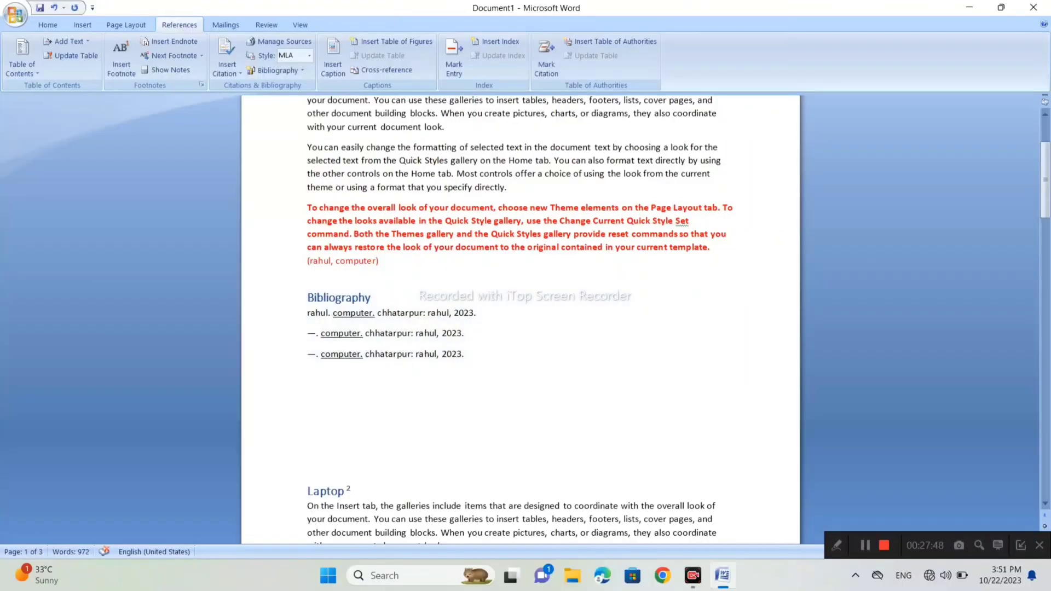
pyautogui.click(284, 73)
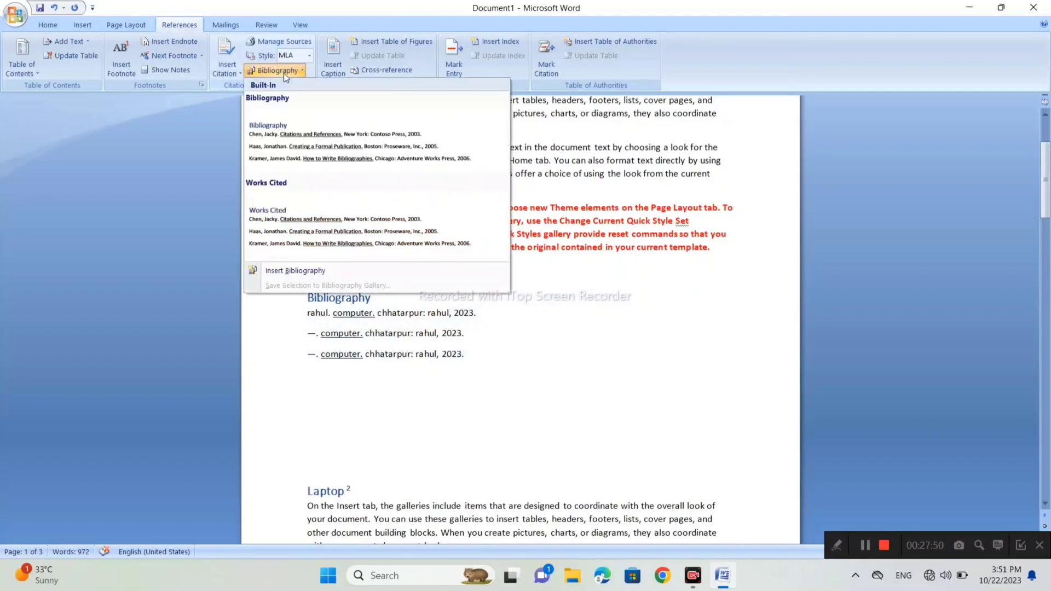
pyautogui.click(313, 215)
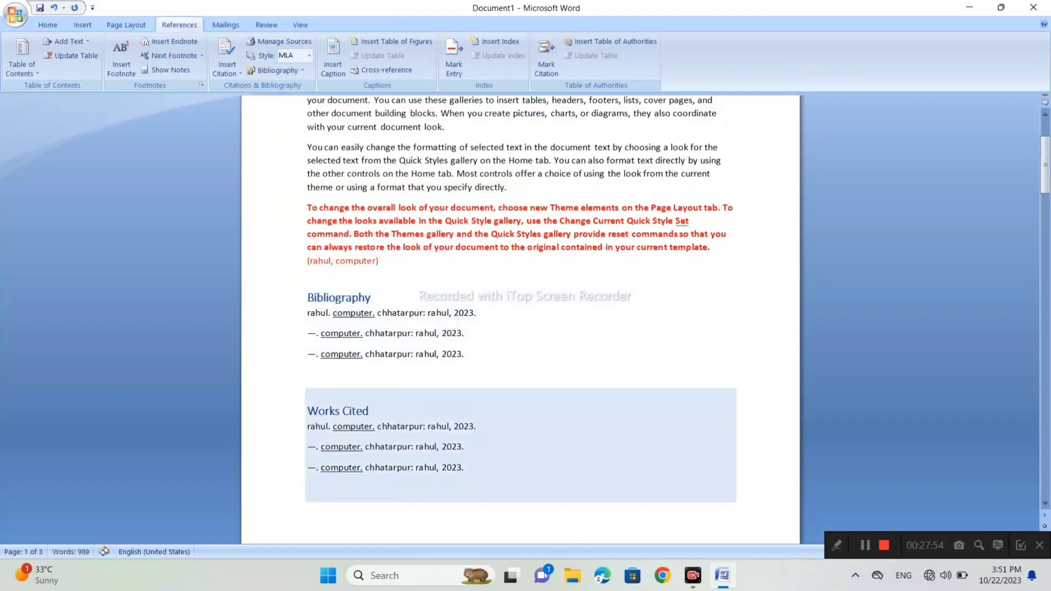
pyautogui.scroll(-1, 520, 318)
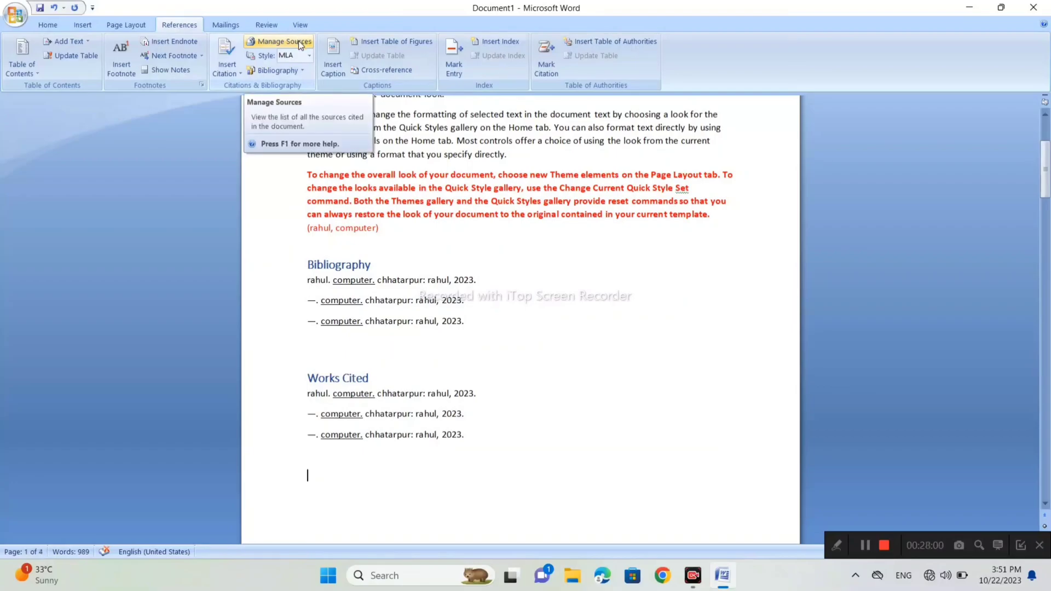
# - Review the saved details of the 2012 "softawre" source and the first 2023 "computer" source in the master source list
pyautogui.click(299, 41)
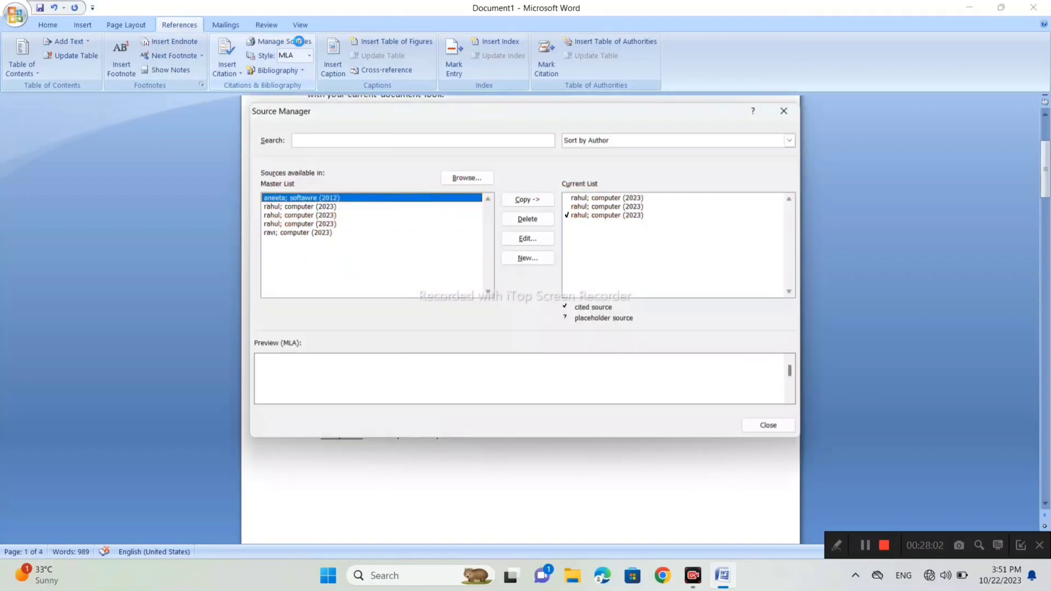
pyautogui.click(784, 111)
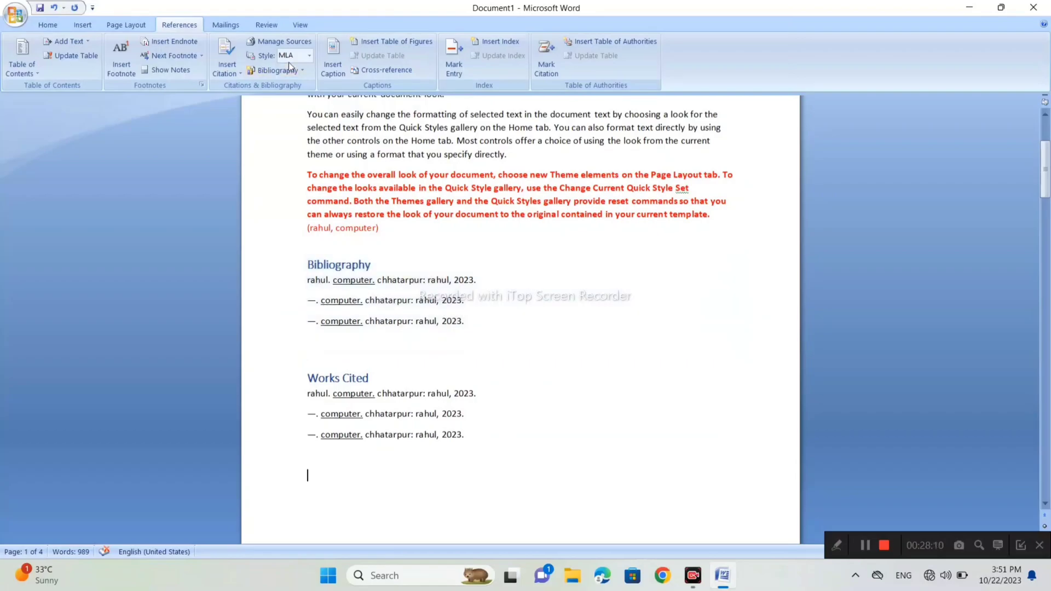
pyautogui.click(291, 40)
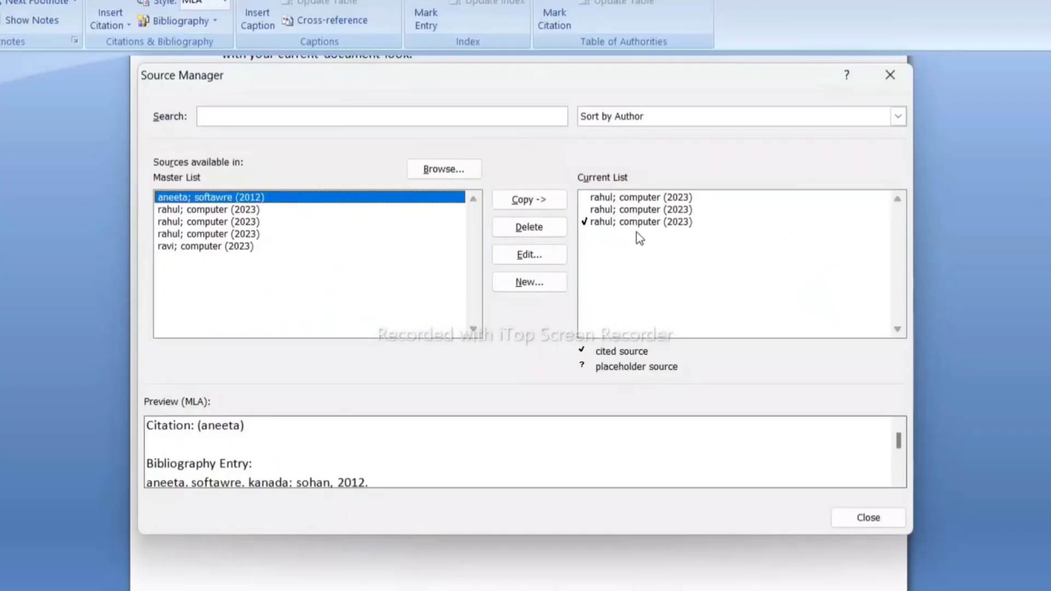
pyautogui.click(553, 254)
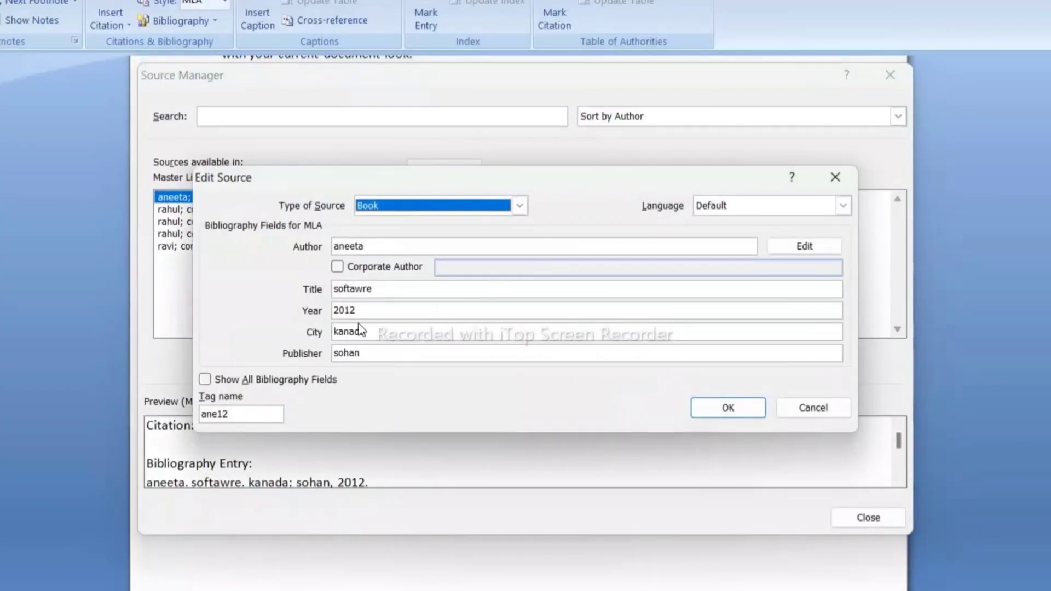
pyautogui.click(835, 176)
pyautogui.click(251, 212)
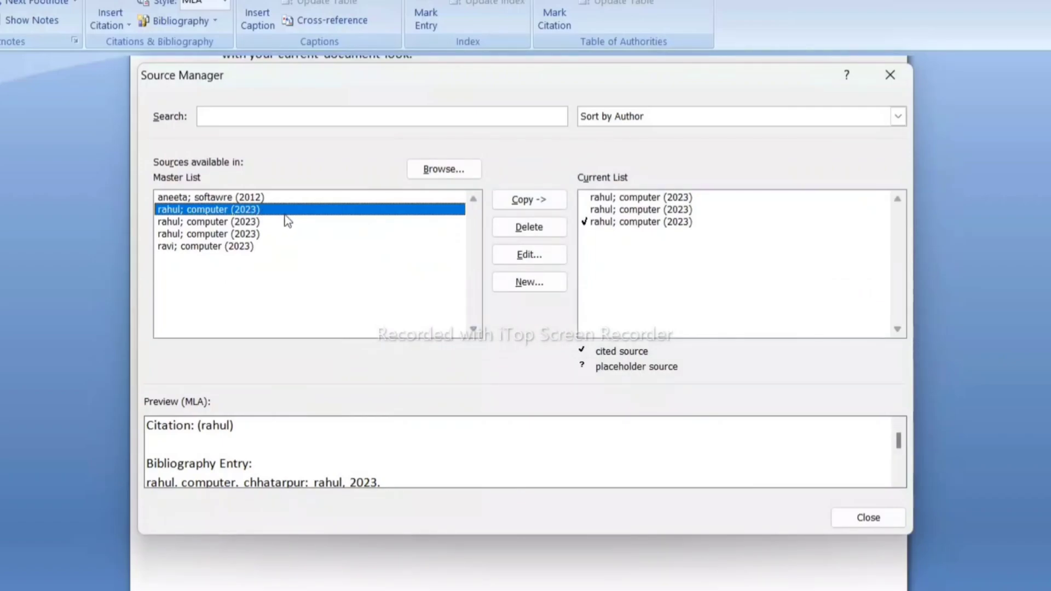
pyautogui.click(534, 257)
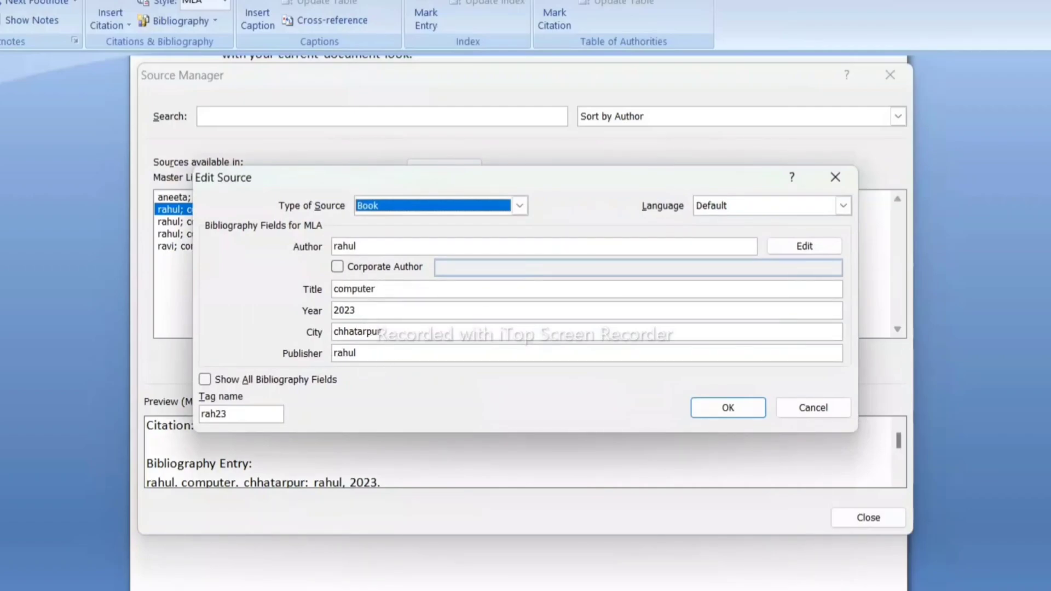
pyautogui.click(849, 175)
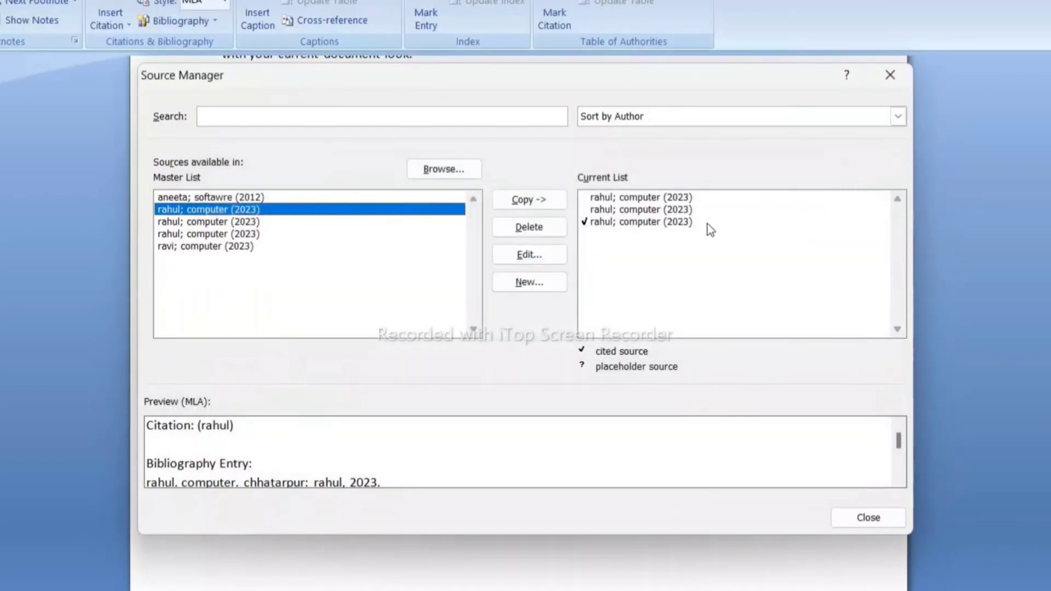
# - Delete the first "computer" (2023) source from the document's current source list
pyautogui.click(660, 198)
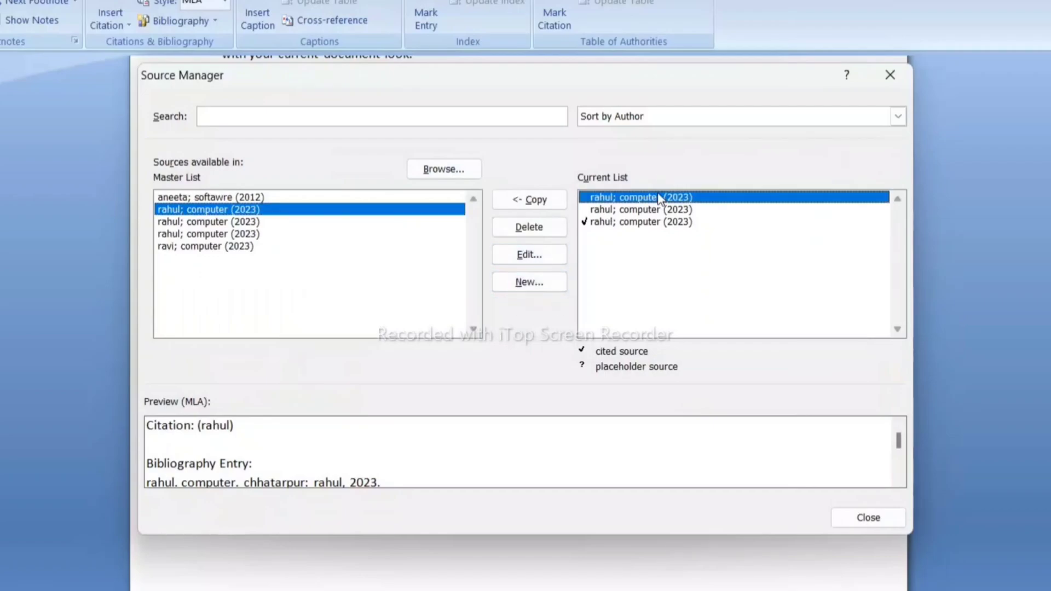
pyautogui.click(544, 231)
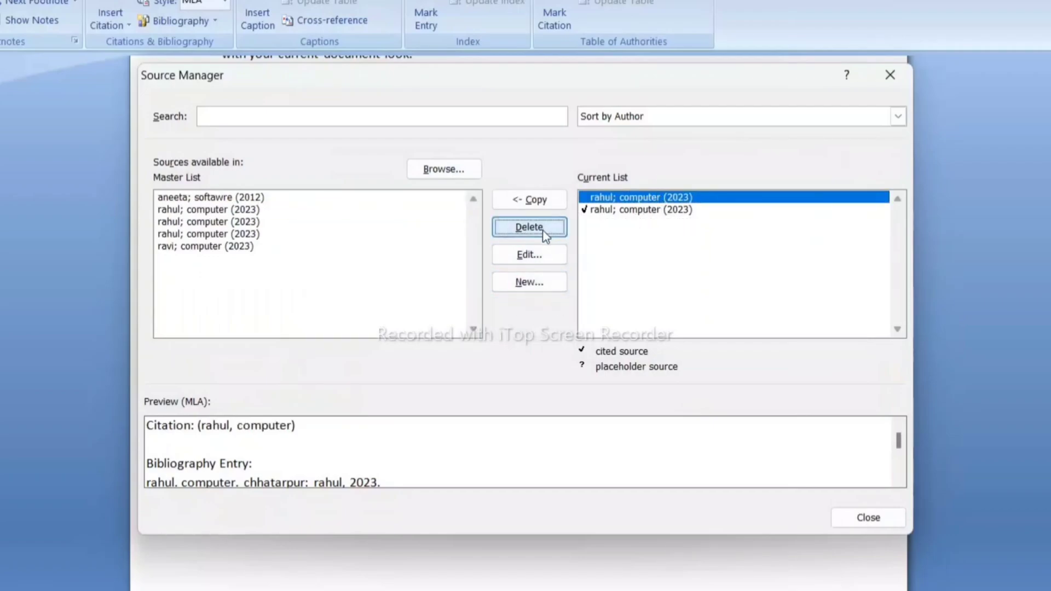
pyautogui.click(890, 75)
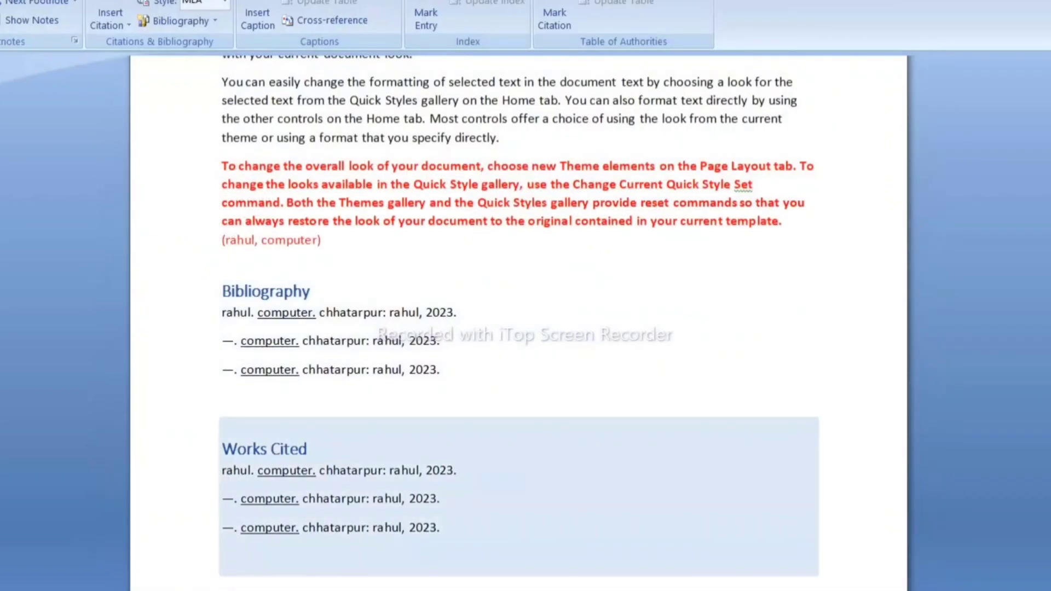
# - Delete the Bibliography, the Works Cited list and the citation below the red paragraph
pyautogui.moveTo(326, 314); pyautogui.dragTo(453, 377)
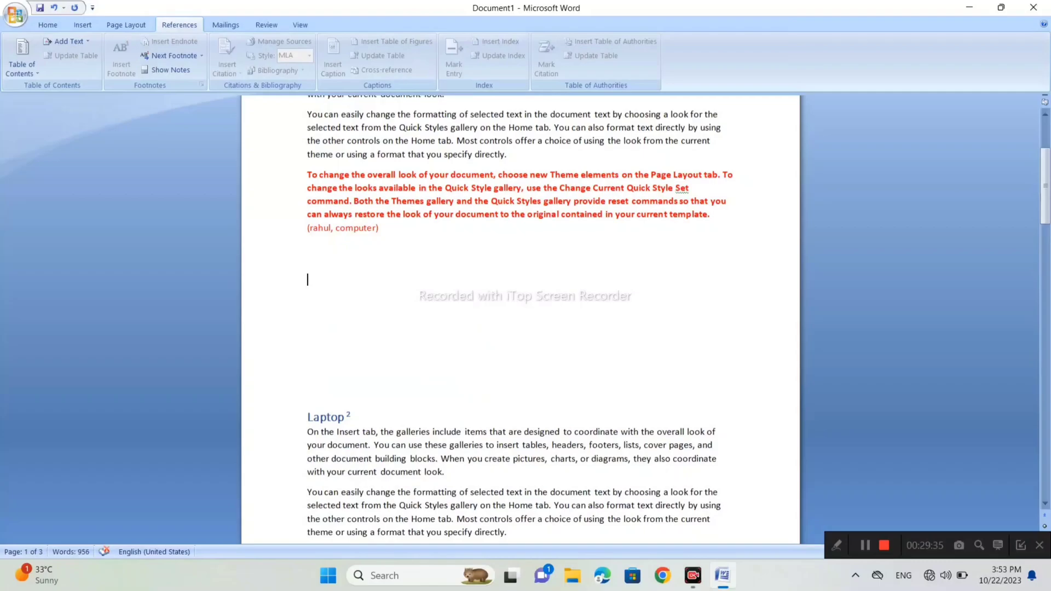
pyautogui.moveTo(380, 229); pyautogui.dragTo(304, 228)
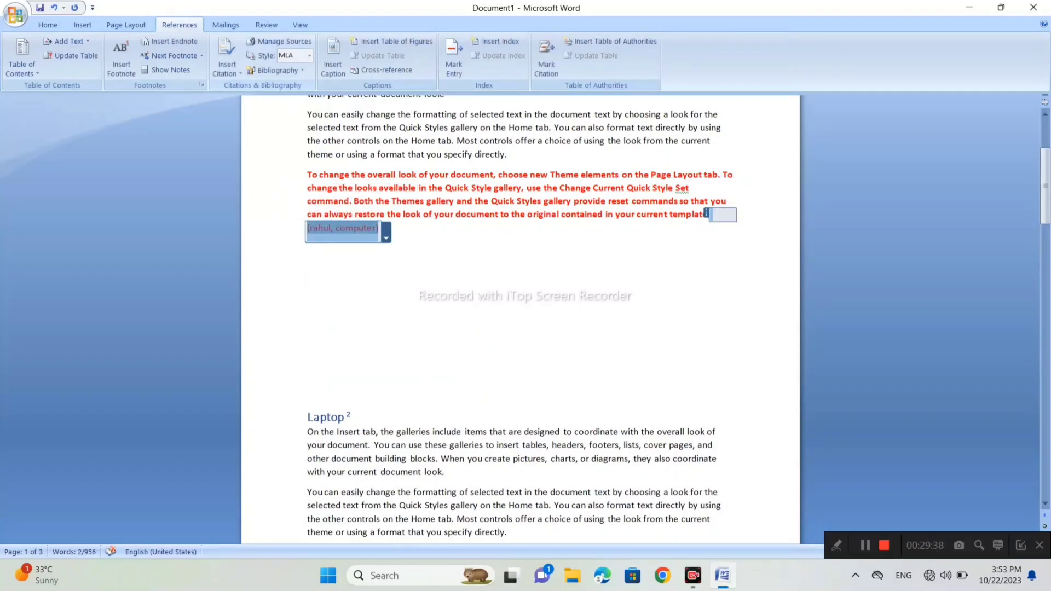
pyautogui.press('Delete')
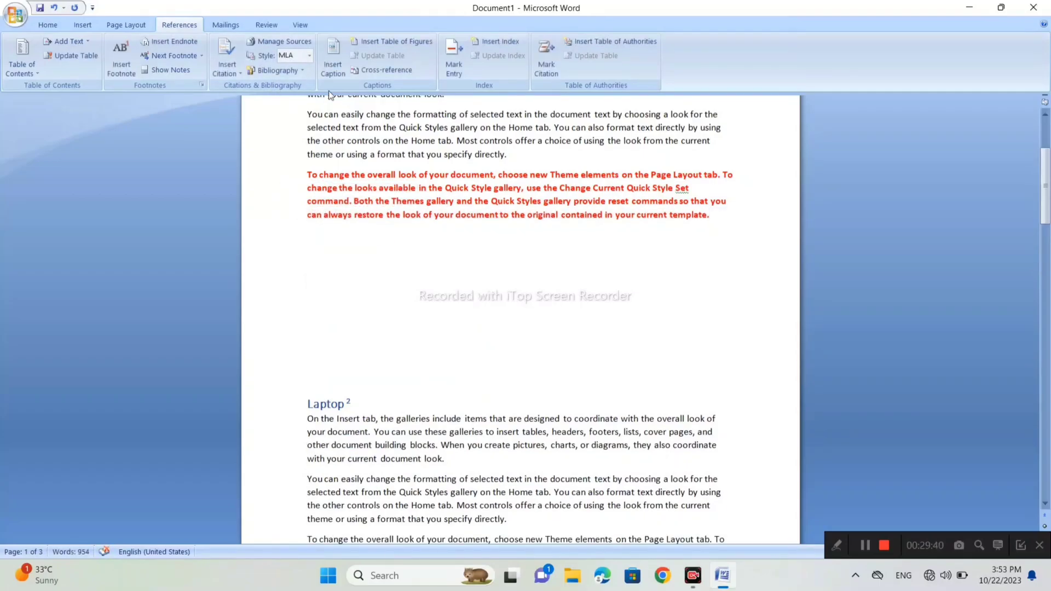
# - Delete both remaining "computer" (2023) sources from the document's current source list and check the list of citable sources
pyautogui.click(235, 62)
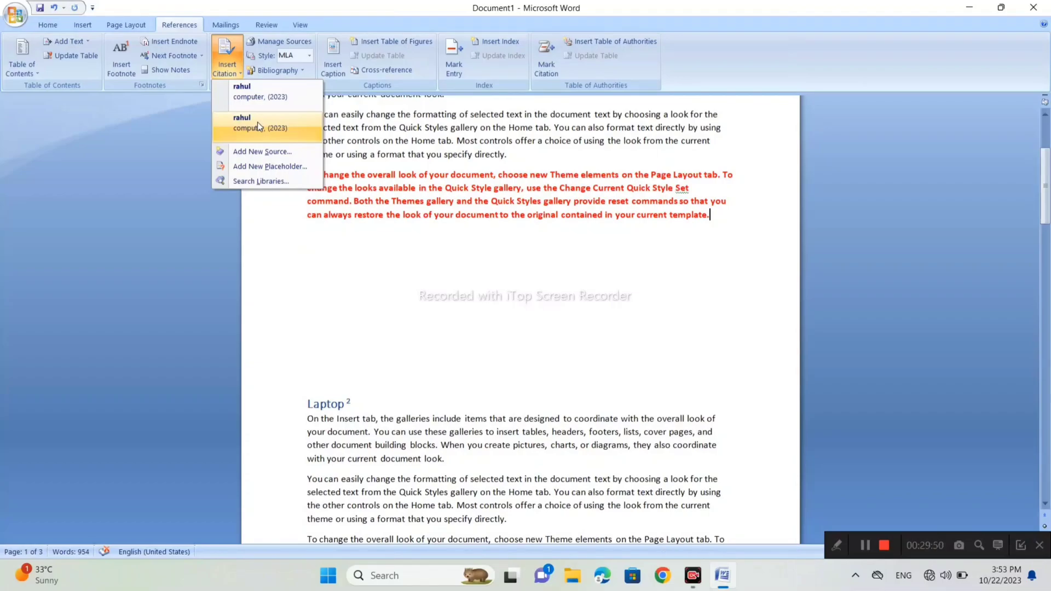
pyautogui.click(318, 53)
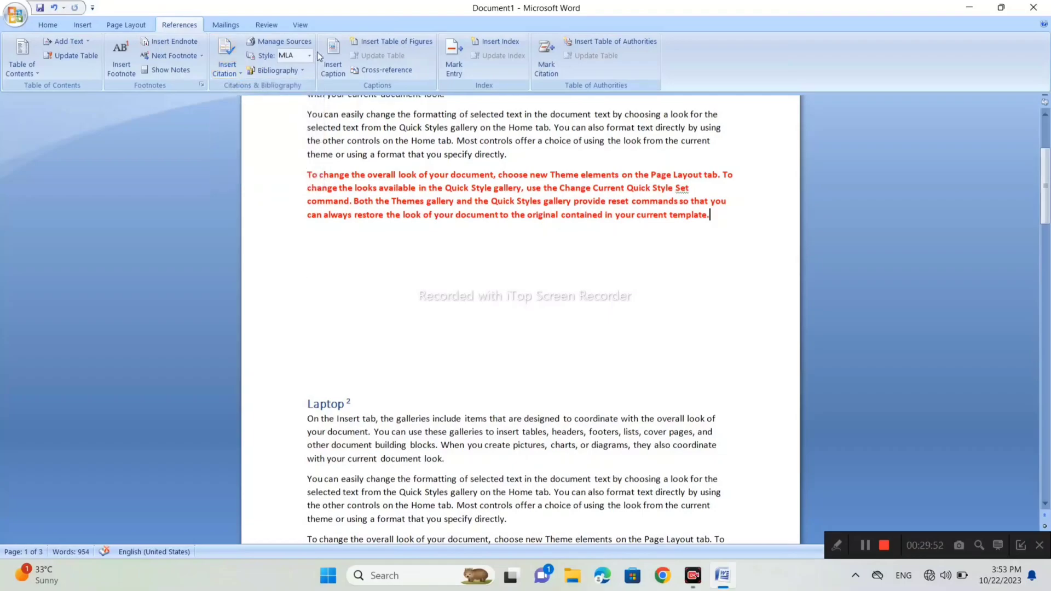
pyautogui.click(308, 42)
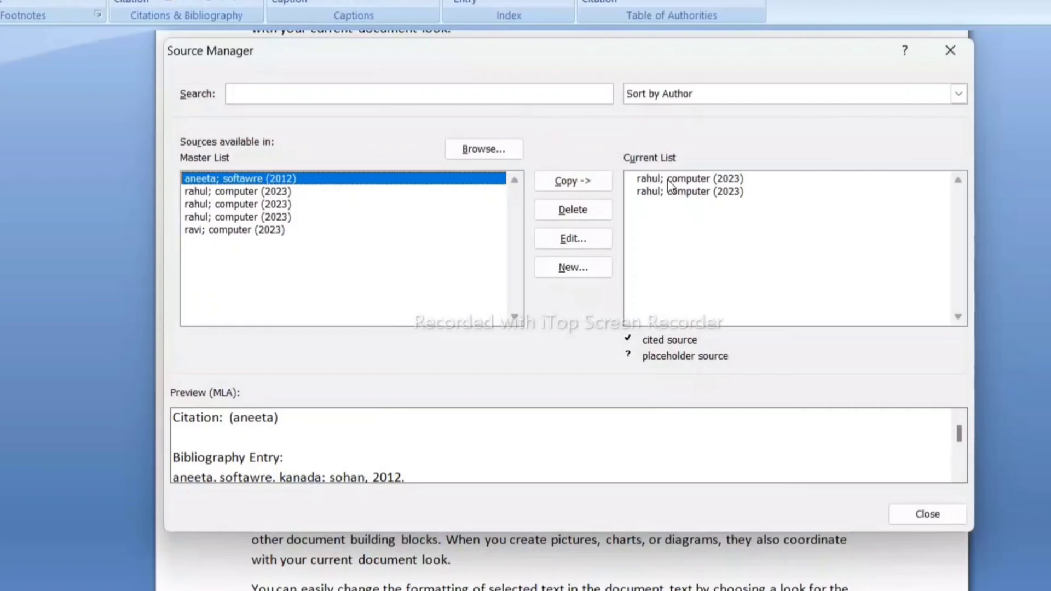
pyautogui.click(668, 179)
pyautogui.click(598, 210)
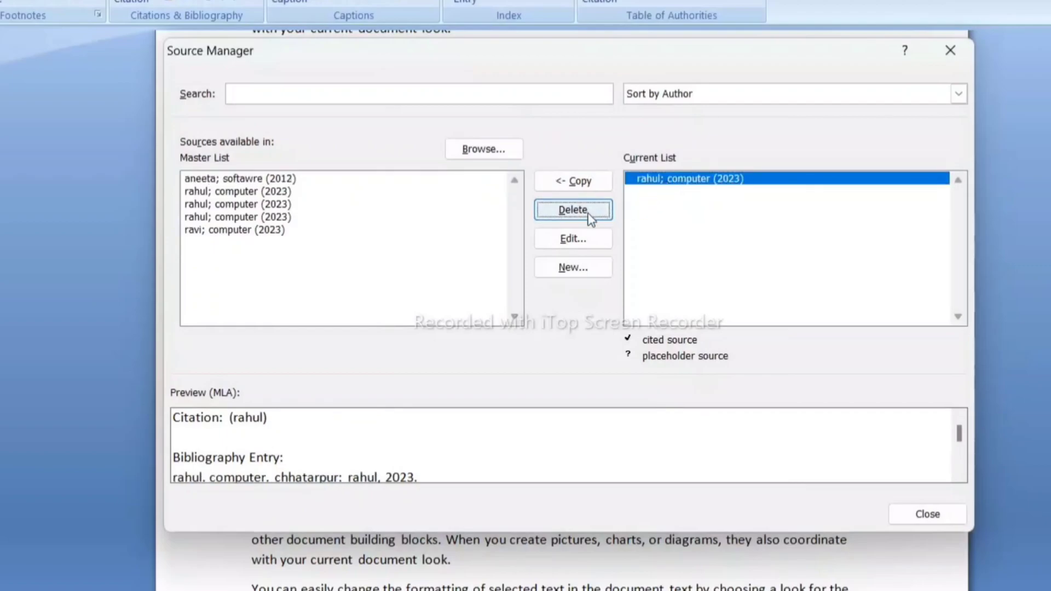
pyautogui.click(590, 218)
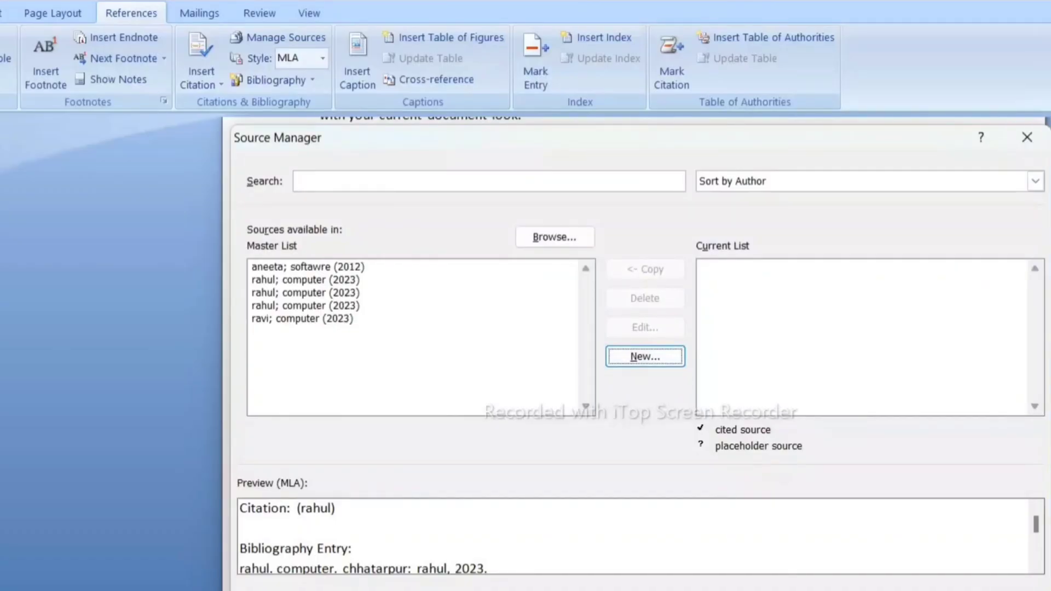
pyautogui.press('Escape')
pyautogui.click(197, 58)
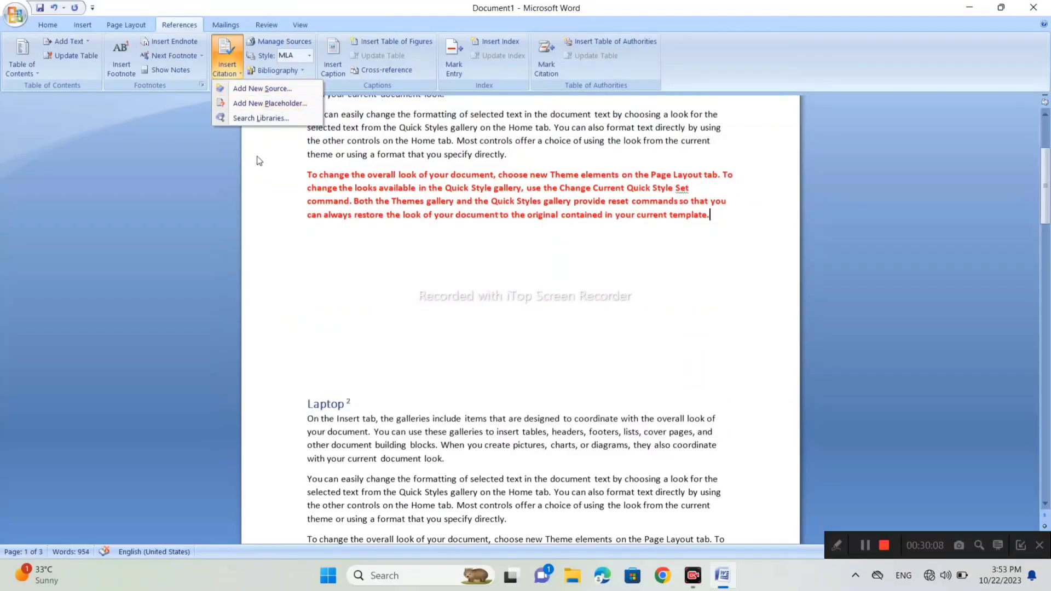
pyautogui.click(244, 211)
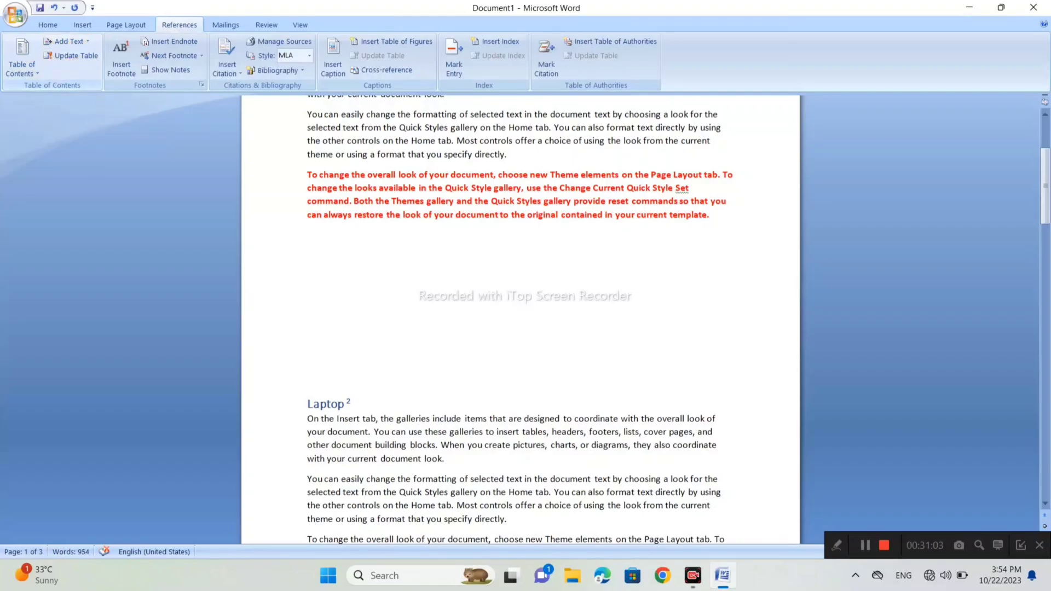
pyautogui.scroll(5, 520, 320)
pyautogui.moveTo(372, 203); pyautogui.dragTo(332, 204)
pyautogui.click(434, 203)
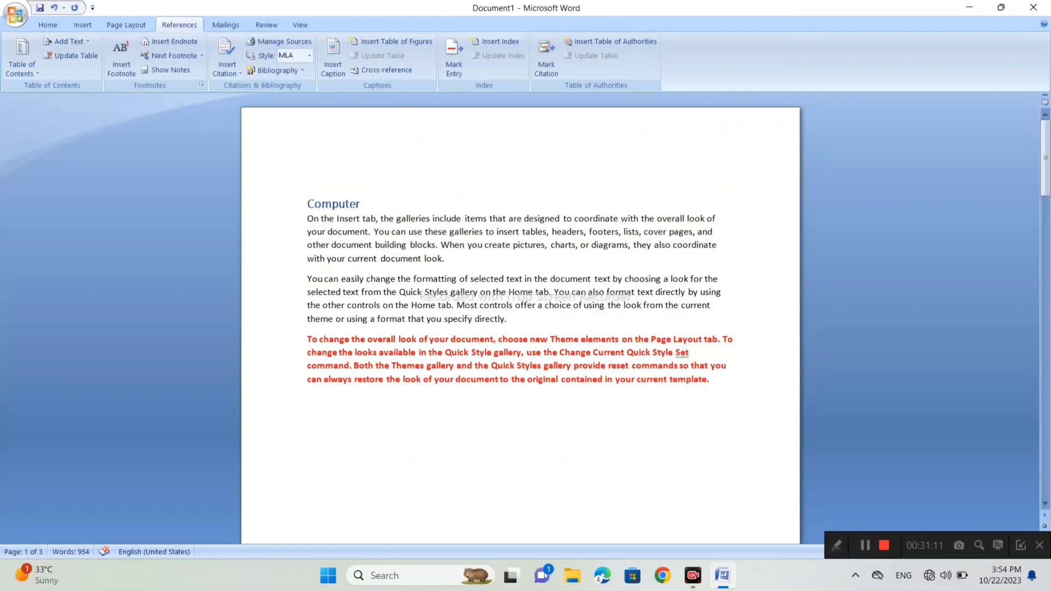
pyautogui.click(341, 54)
# - Insert several blank lines between the Hardware heading and its first paragraph
pyautogui.scroll(-3, 521, 328)
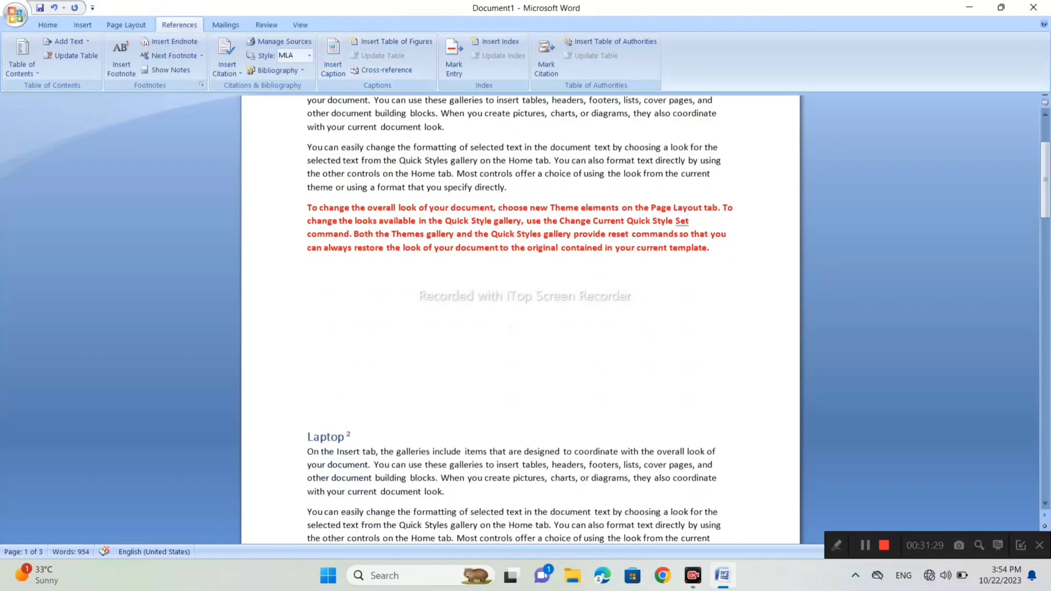
pyautogui.scroll(-20, 520, 317)
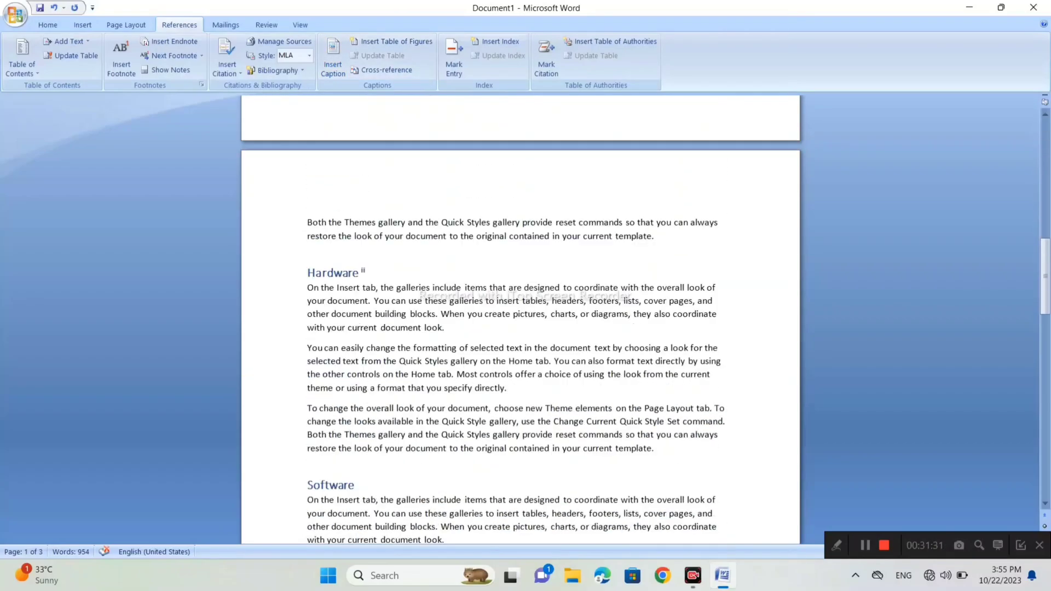
pyautogui.scroll(-5, 520, 318)
pyautogui.scroll(7, 520, 317)
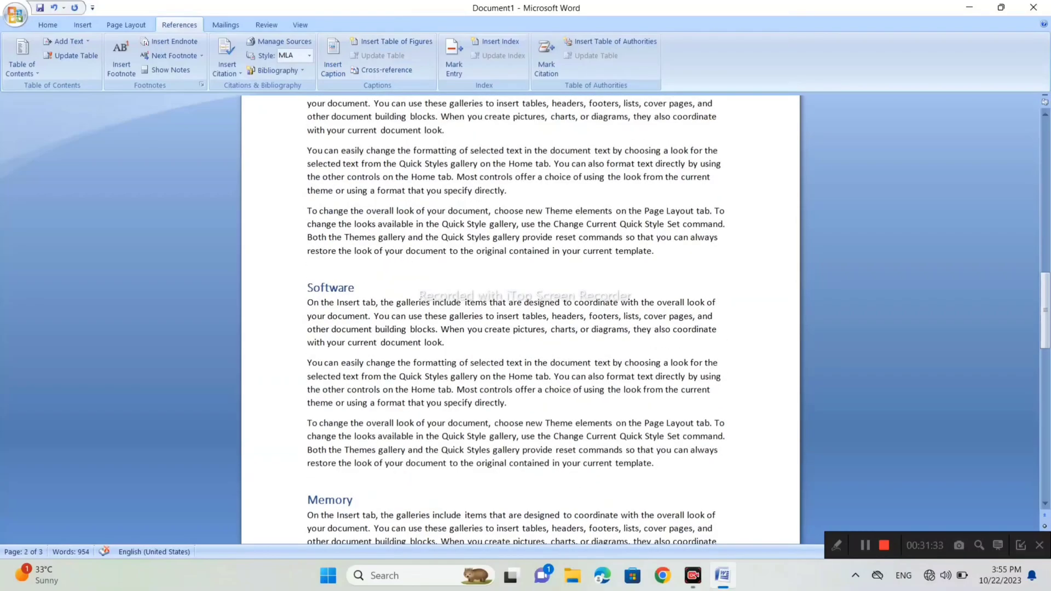
pyautogui.scroll(5, 520, 318)
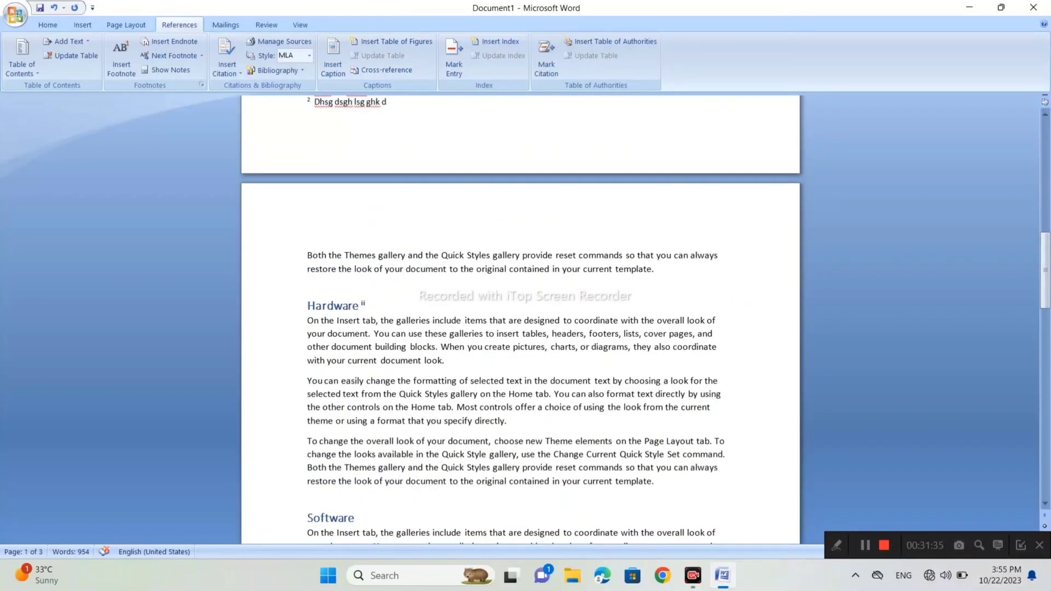
pyautogui.press('Return')
pyautogui.press('Return')
pyautogui.press('Return')
pyautogui.press('Return')
pyautogui.press('Return')
pyautogui.press('Return')
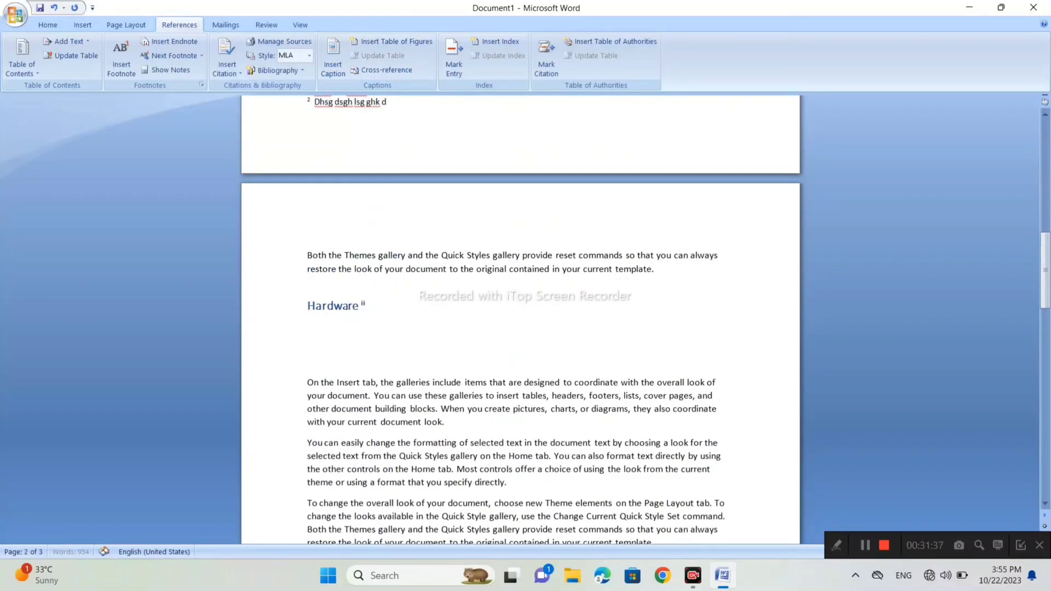
pyautogui.press('Return')
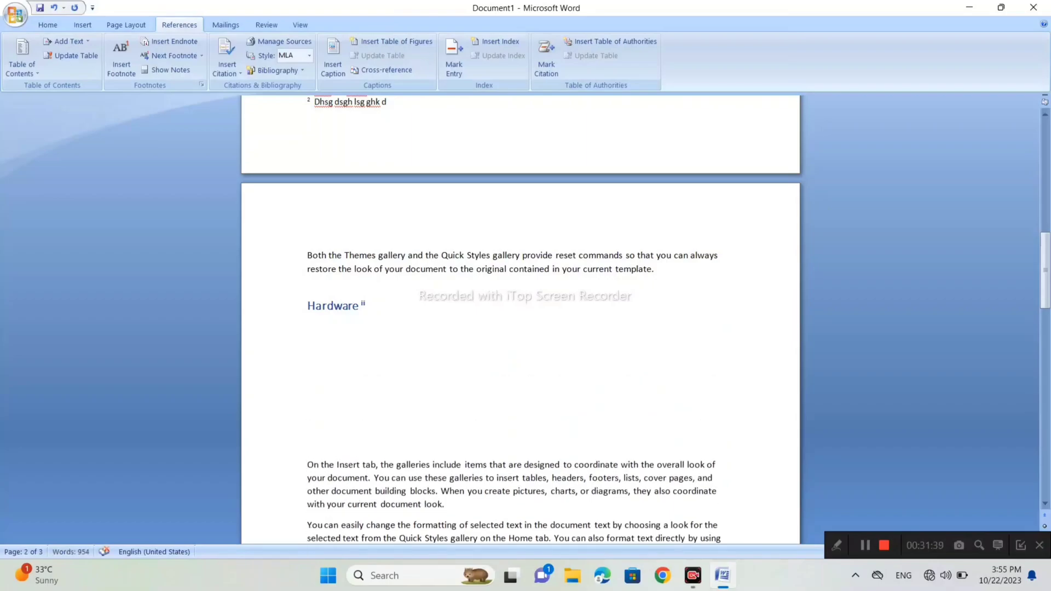
# - Draw a smiley face about 1.18" high and 1.86" wide in the space below the Hardware heading and apply the black shape style
pyautogui.click(77, 24)
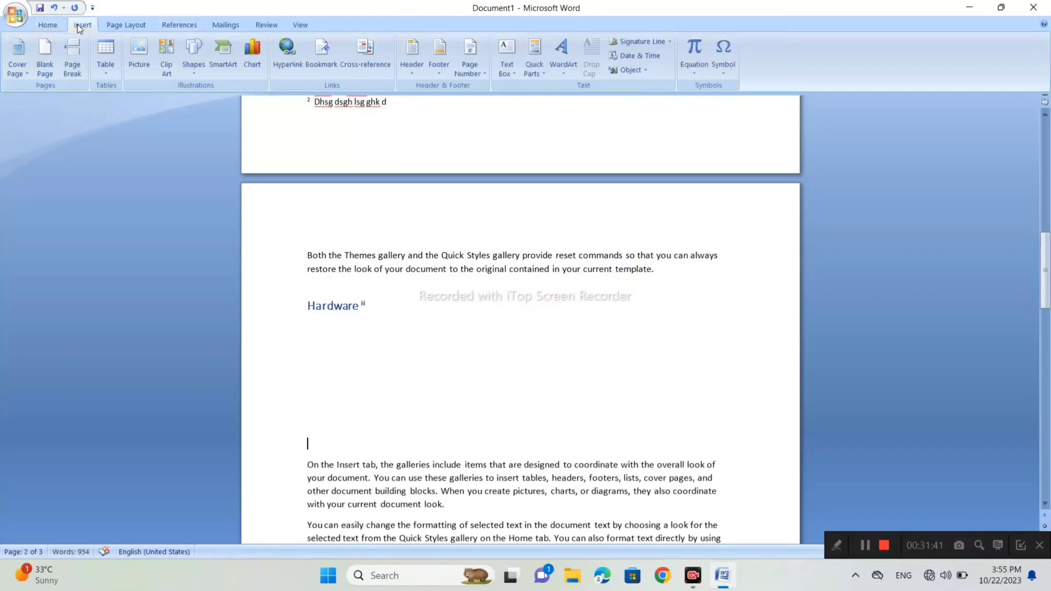
pyautogui.click(194, 52)
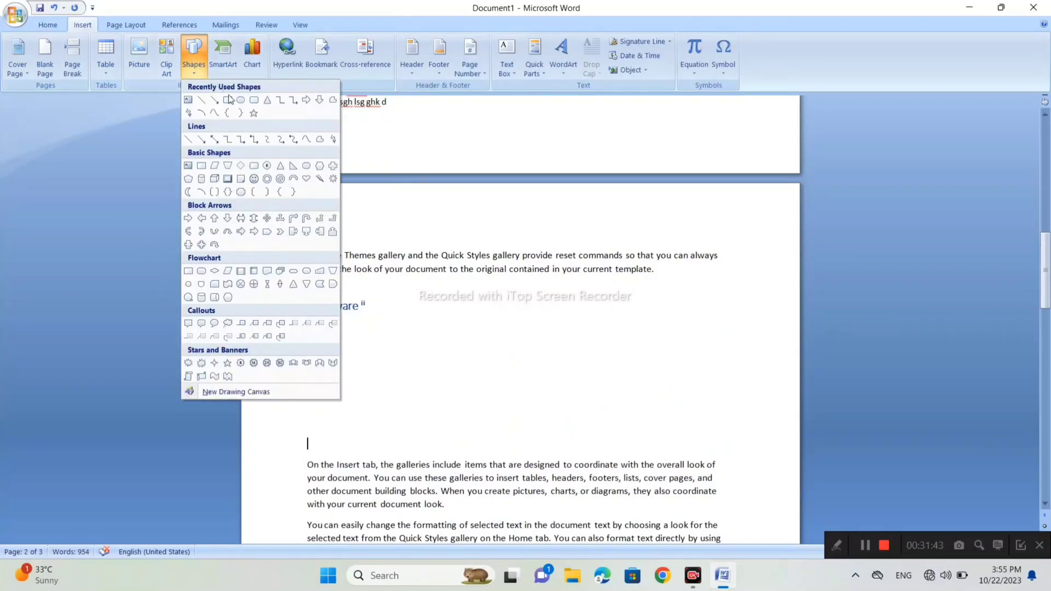
pyautogui.click(252, 182)
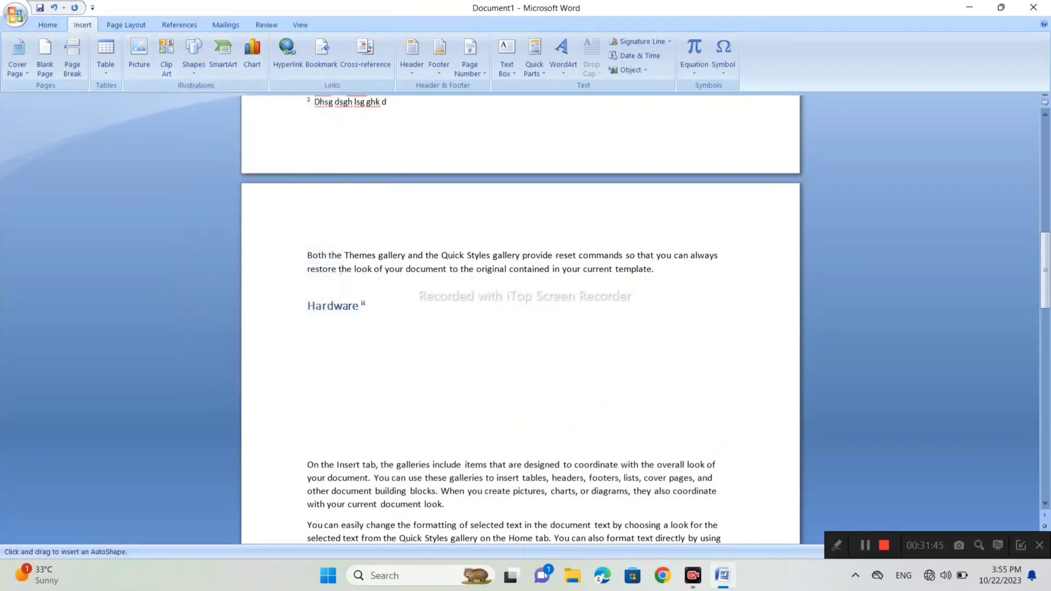
pyautogui.moveTo(463, 325)
pyautogui.mouseDown()
pyautogui.moveTo(570, 412)
pyautogui.moveTo(586, 403)
pyautogui.mouseUp()
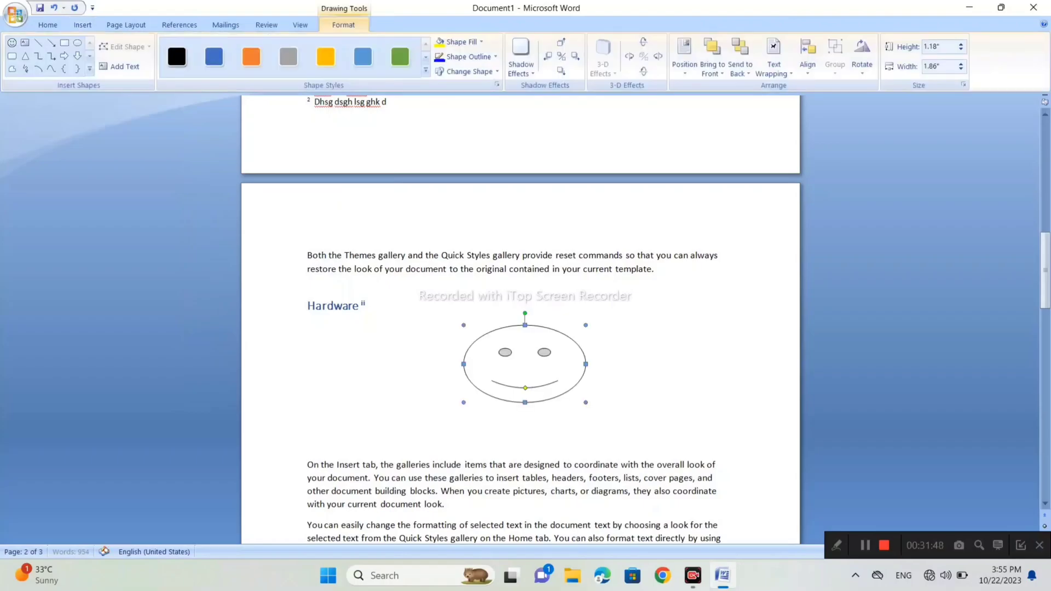
pyautogui.click(173, 62)
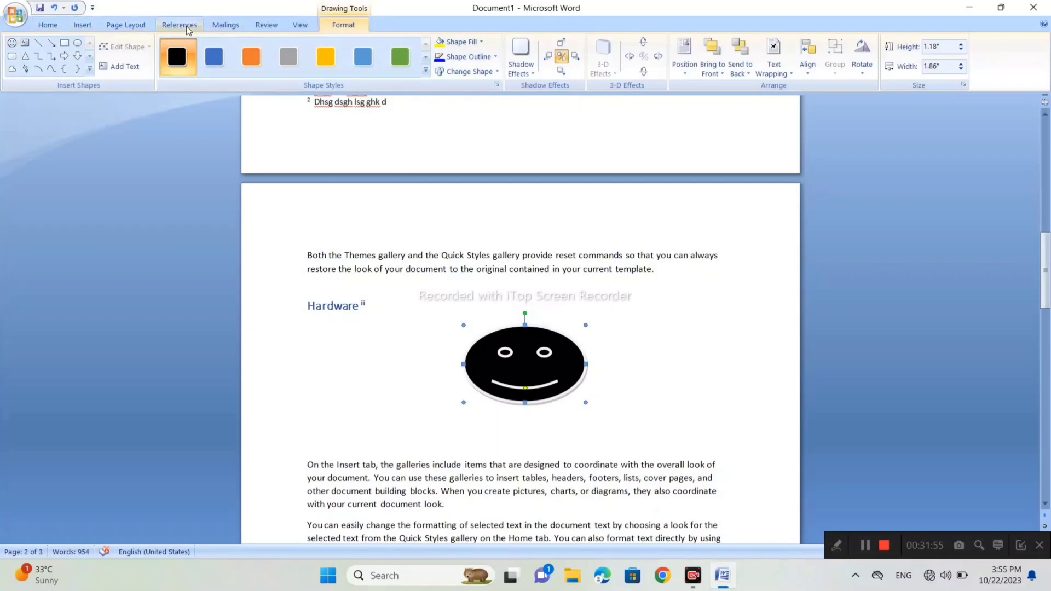
# - Start a caption for the smiley face reading "Figure 1 harware", with the label Figure and the position Below selected item
pyautogui.click(188, 31)
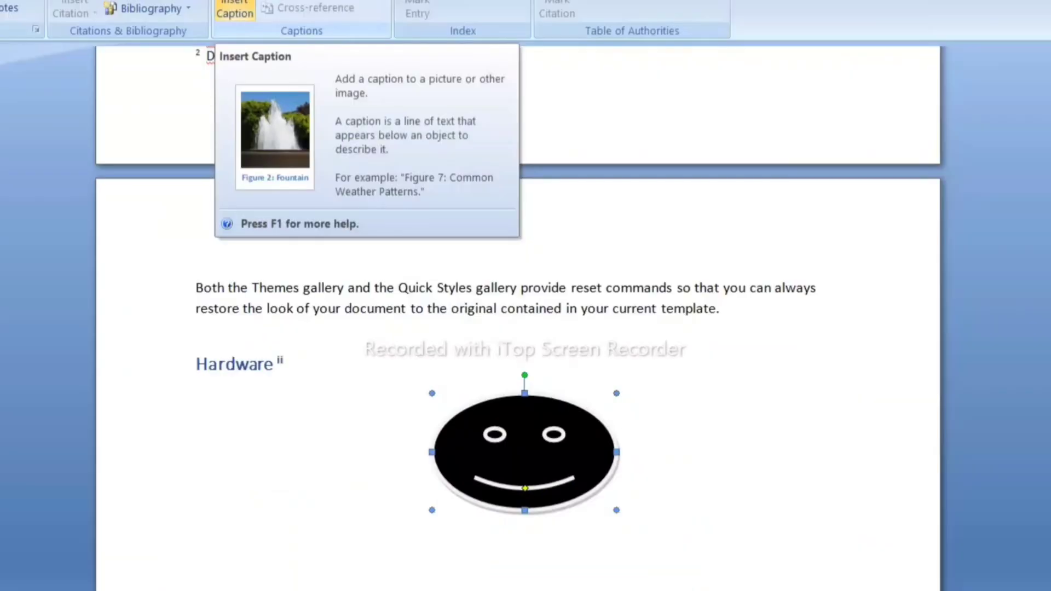
pyautogui.click(290, 77)
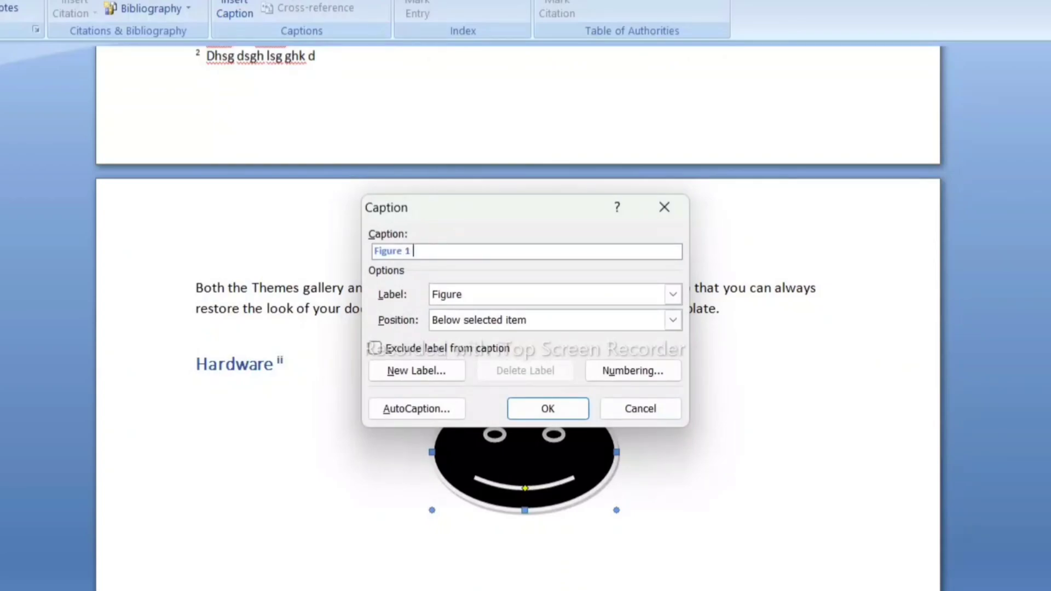
pyautogui.write('harware')
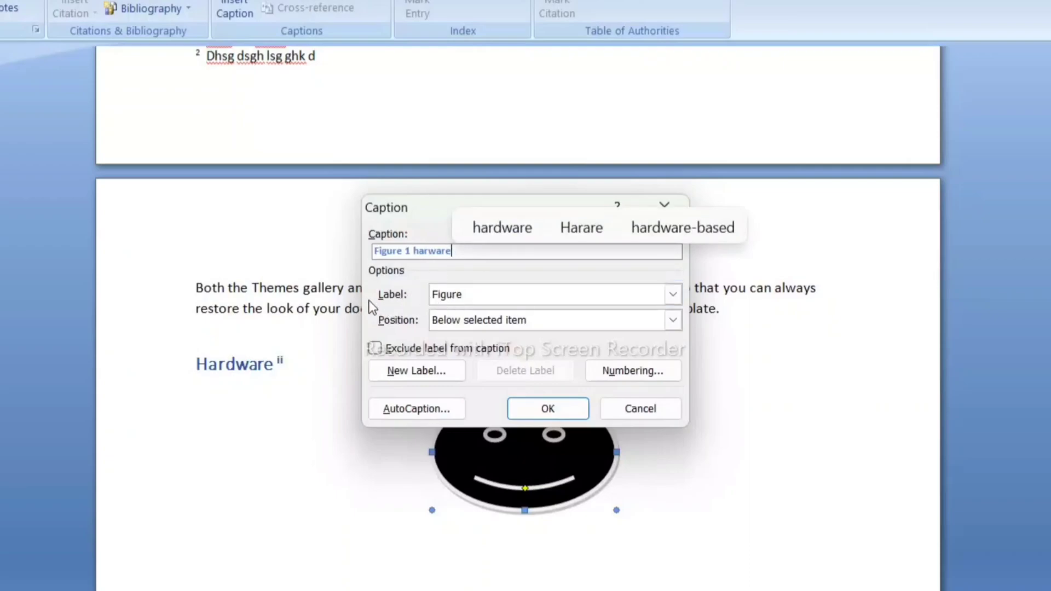
pyautogui.click(673, 294)
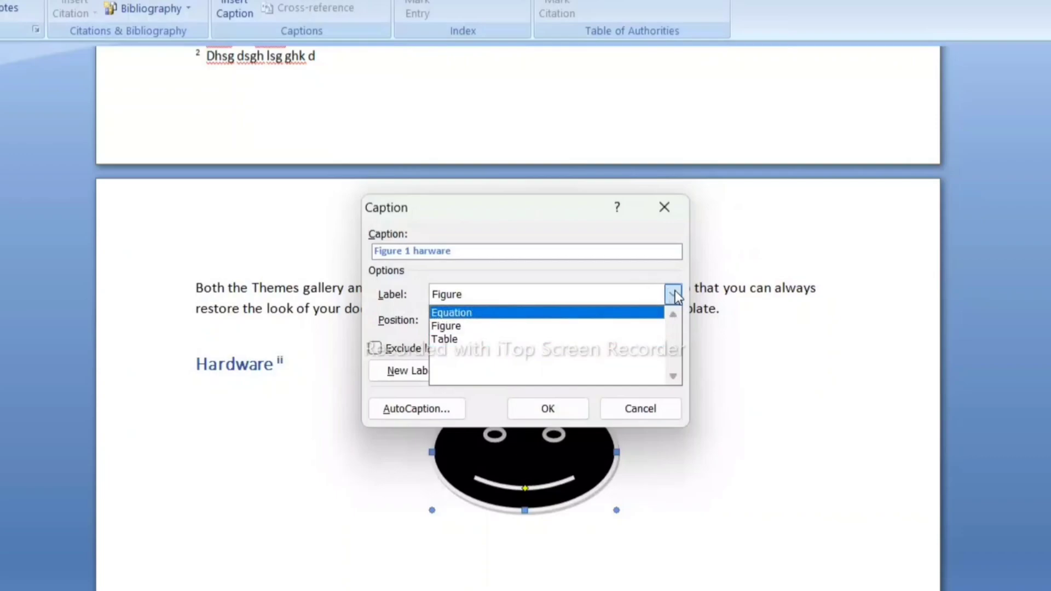
pyautogui.click(511, 327)
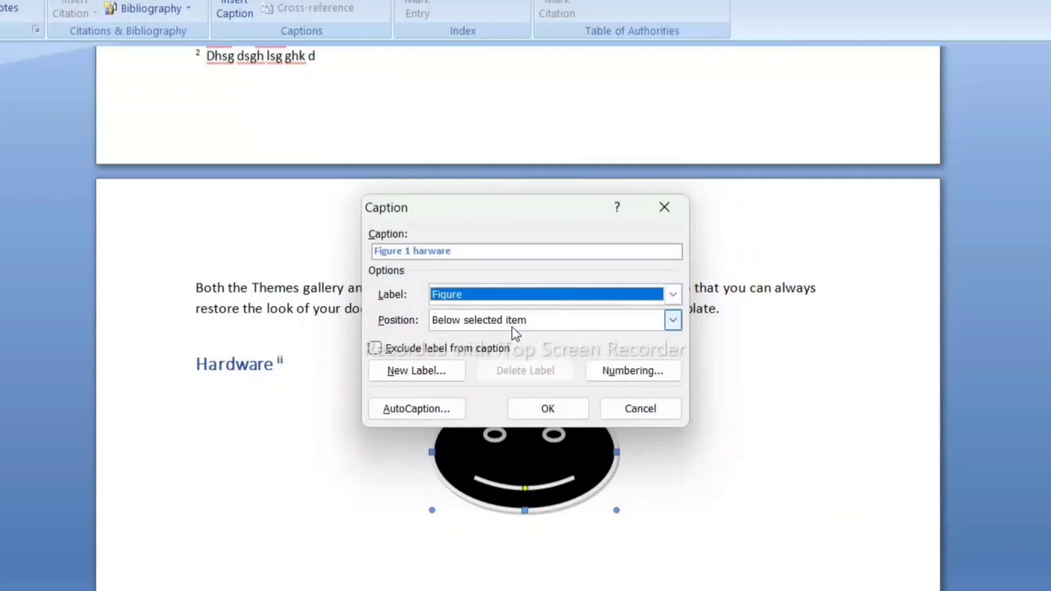
pyautogui.click(673, 321)
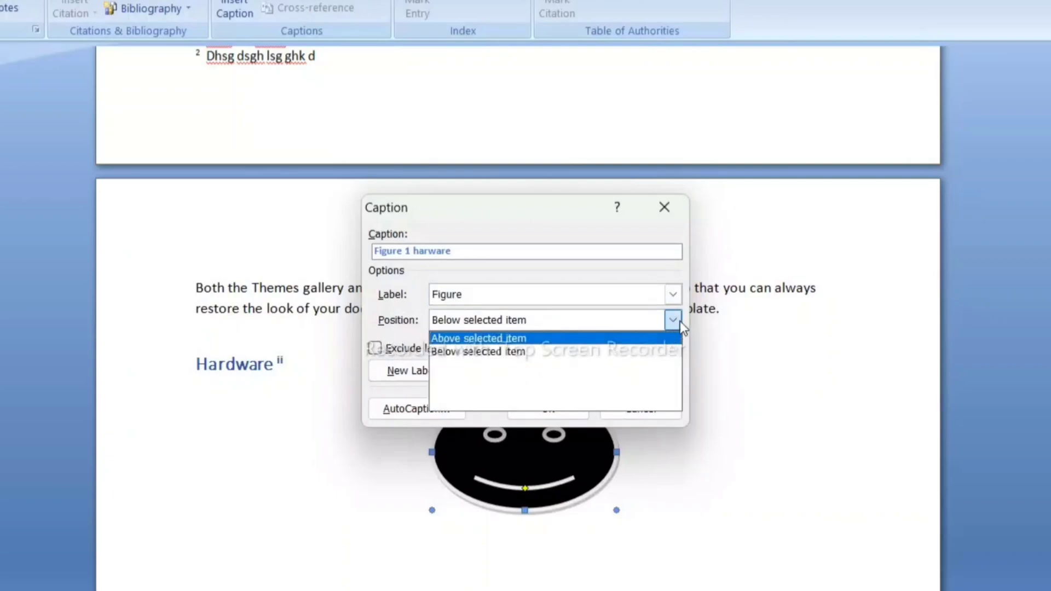
pyautogui.click(680, 321)
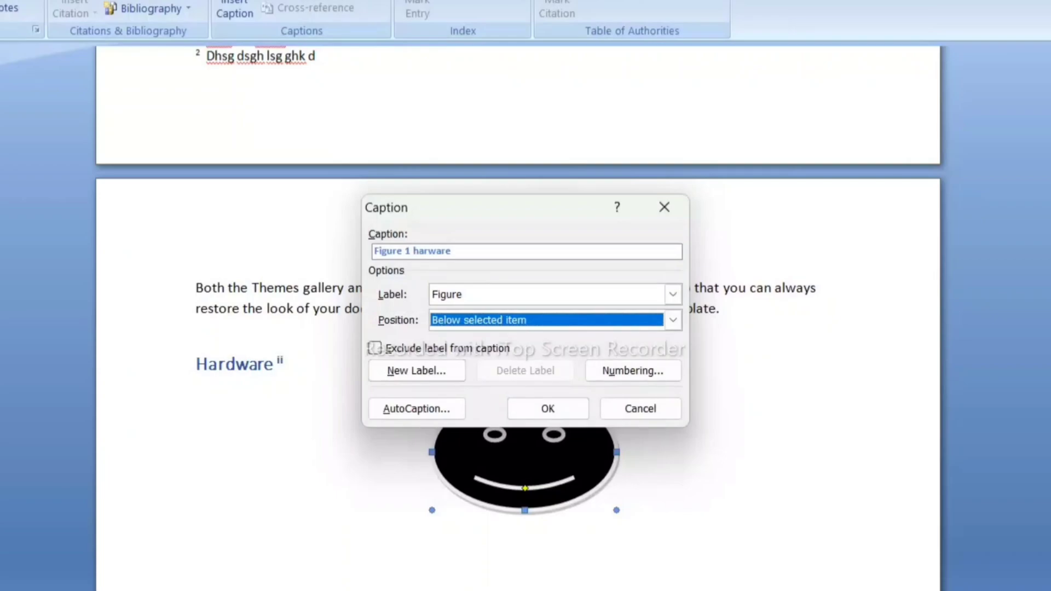
# - Correct the caption text to "Figure 1 hardware" and insert the caption below the smiley face
pyautogui.click(425, 251)
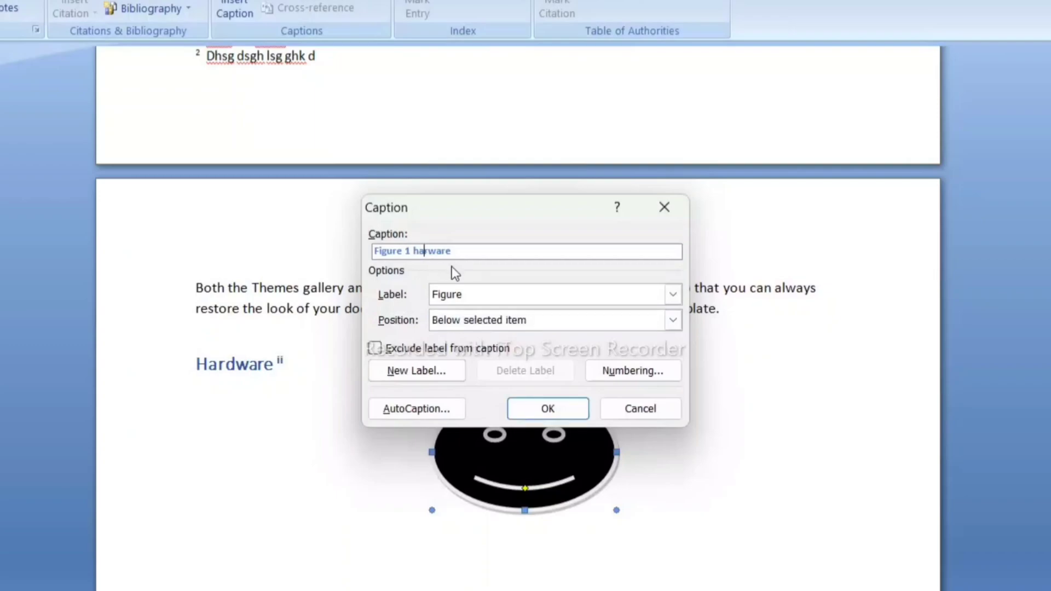
pyautogui.press('Right')
pyautogui.write('d')
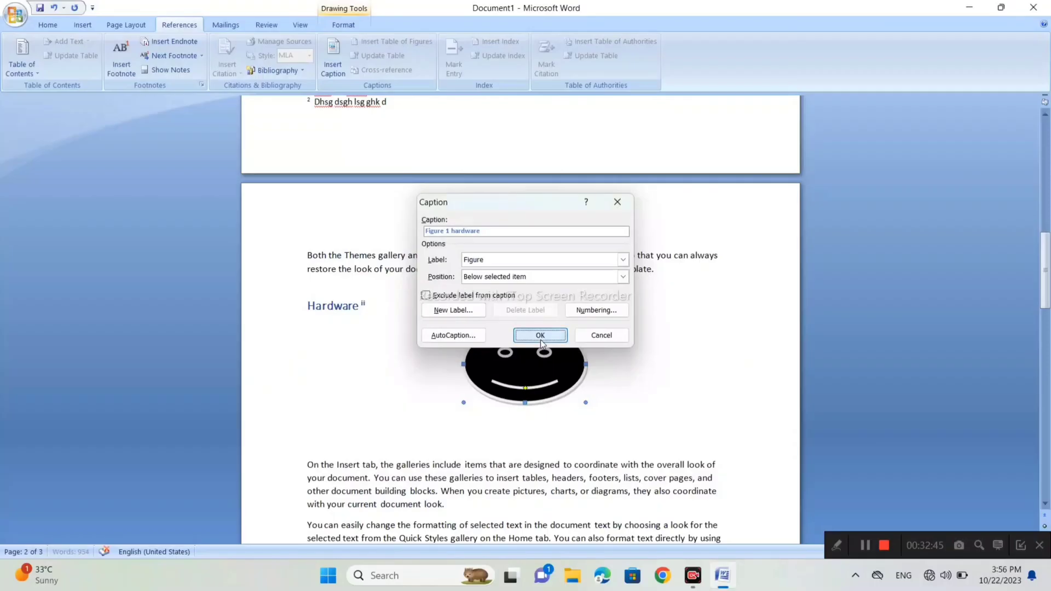
pyautogui.click(547, 409)
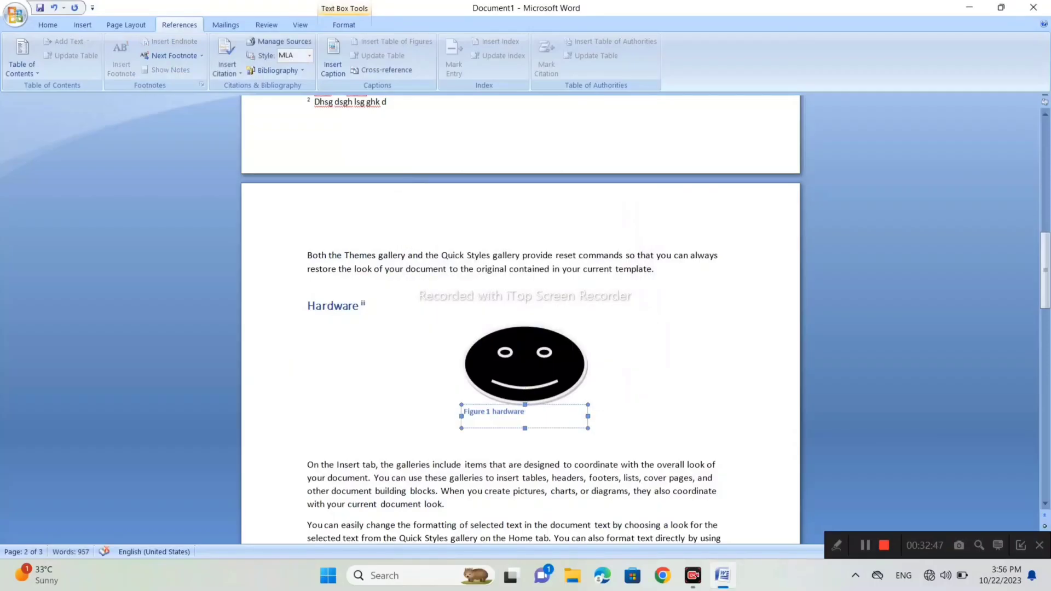
# - Insert several blank lines between the Software heading and its first paragraph
pyautogui.click(367, 306)
pyautogui.scroll(-10, 520, 320)
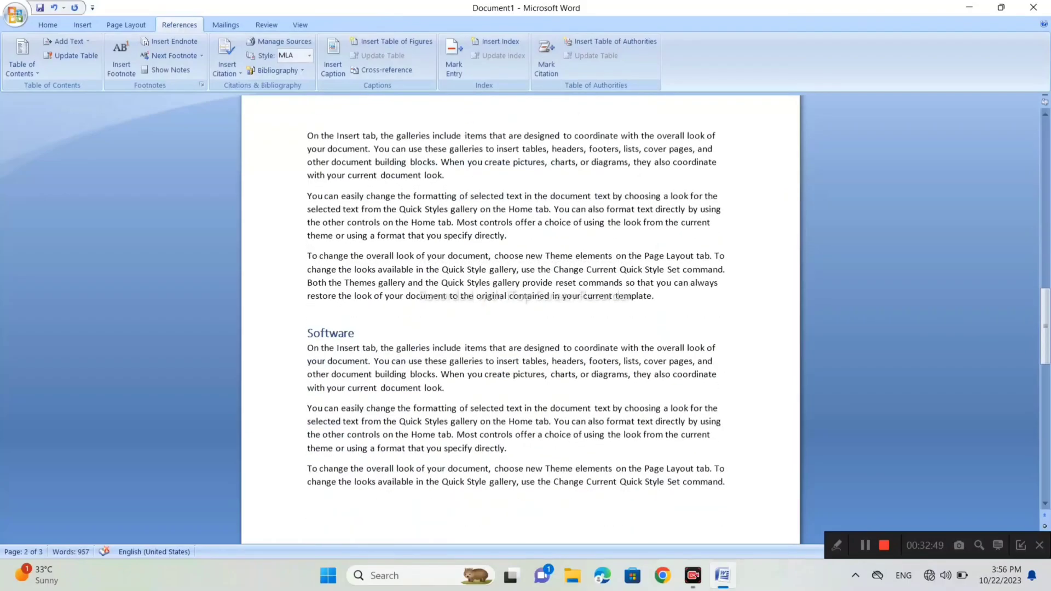
pyautogui.click(356, 333)
pyautogui.press('Return')
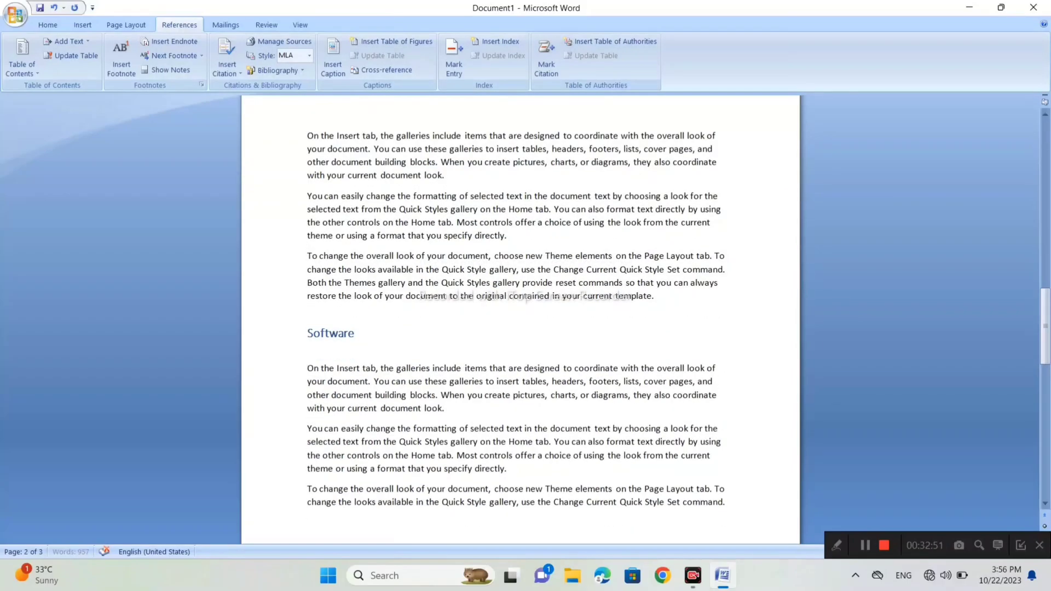
pyautogui.press('Return')
pyautogui.press('Return')
pyautogui.press('Return')
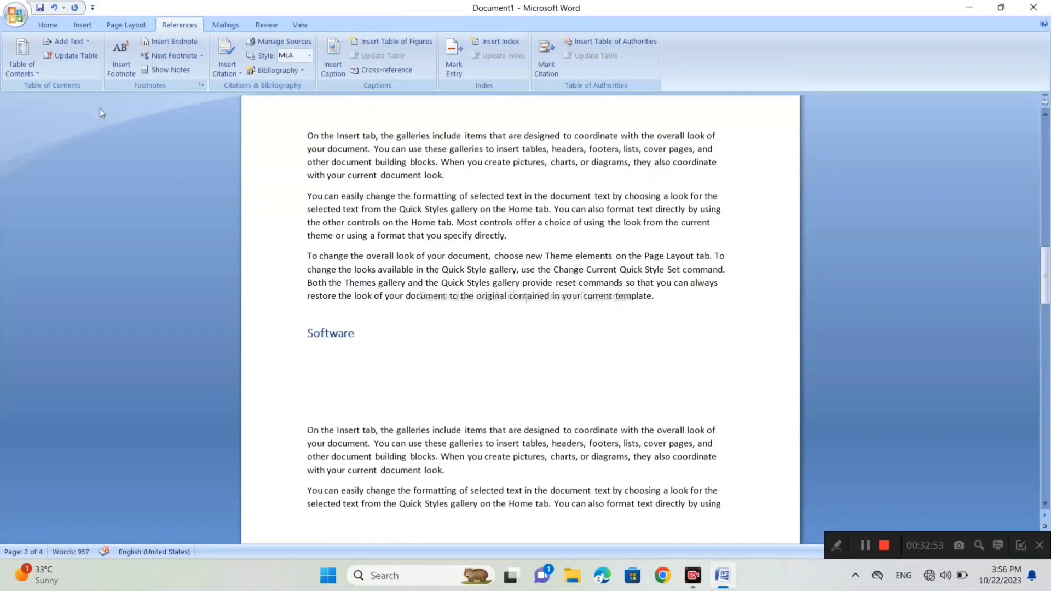
# - Draw a "No" symbol about 1.05" high and 1.03" wide beside the Software heading and apply the blue shape style
pyautogui.click(84, 25)
pyautogui.click(194, 55)
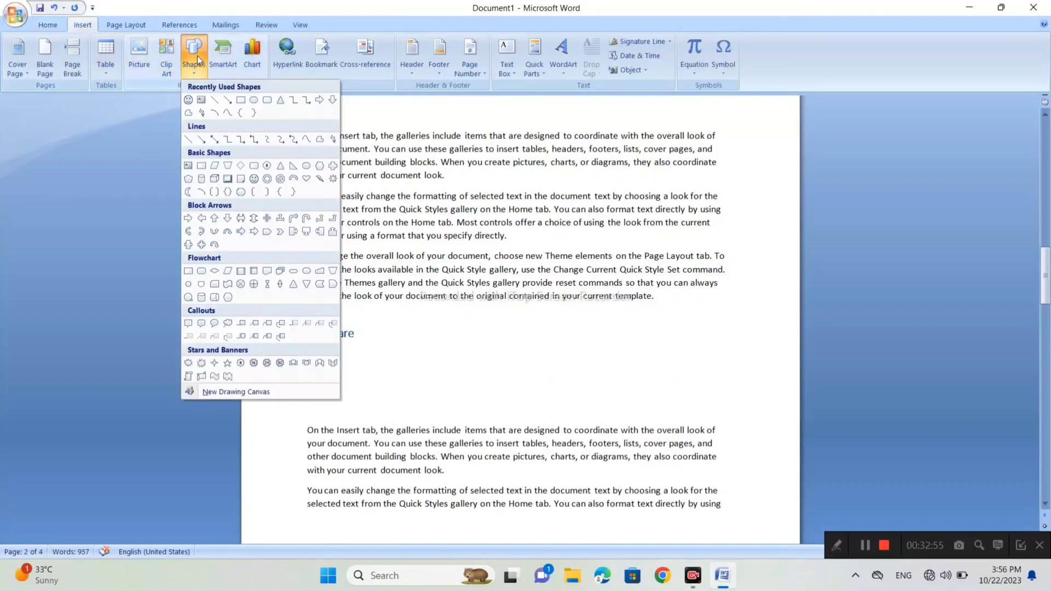
pyautogui.click(279, 178)
pyautogui.moveTo(402, 335); pyautogui.dragTo(471, 404)
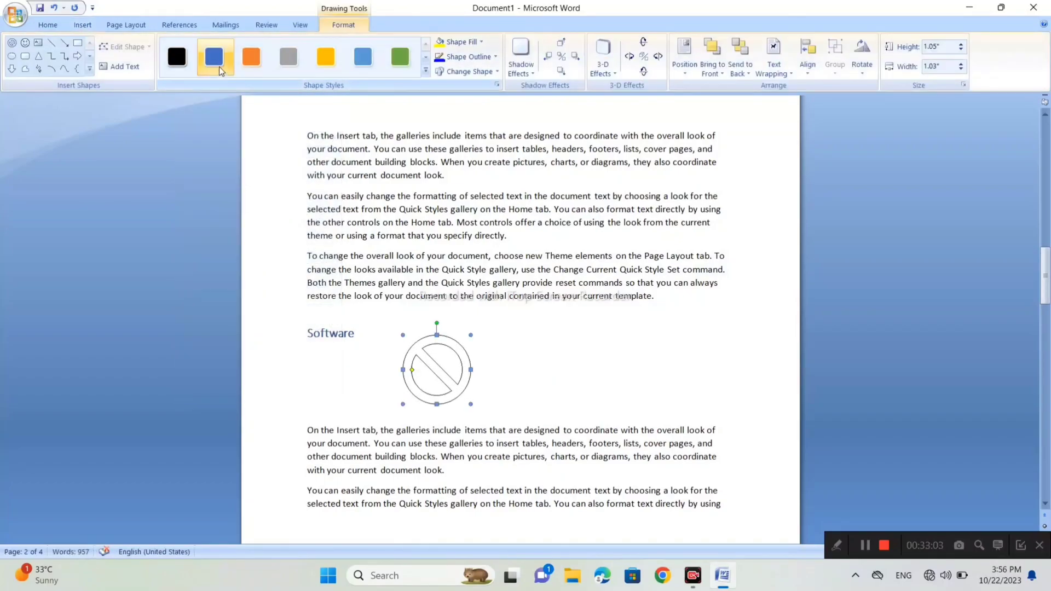
pyautogui.click(219, 67)
# - Insert the caption "Figure 2 software" below the blue "No" symbol
pyautogui.click(176, 25)
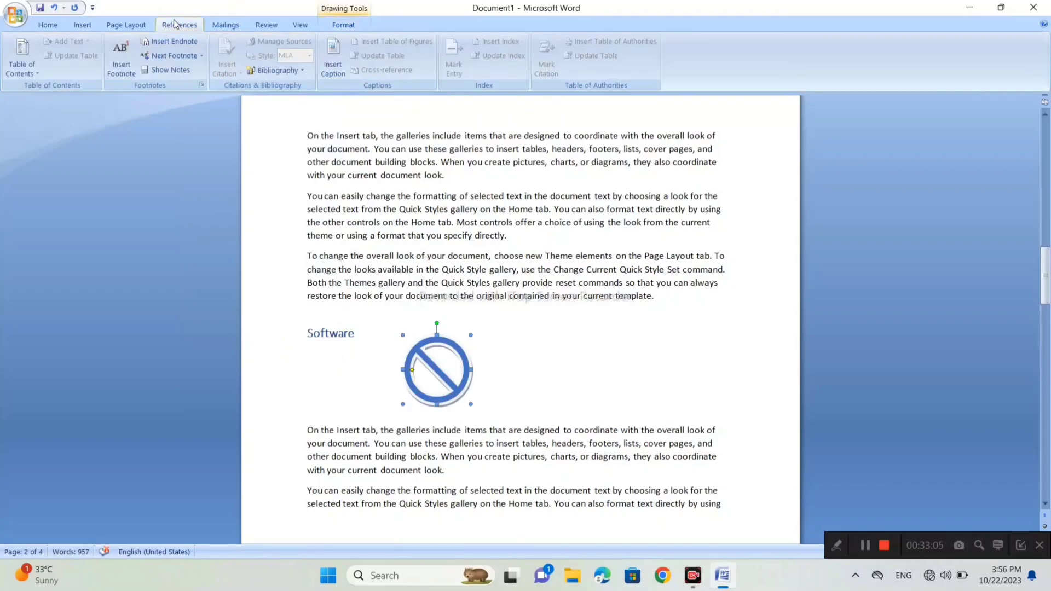
pyautogui.click(333, 60)
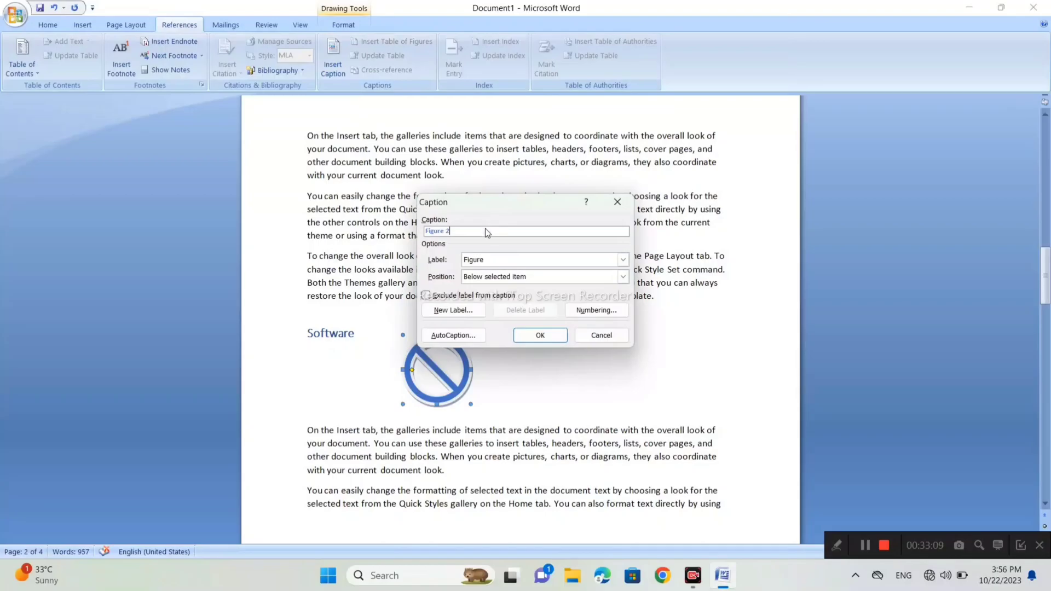
pyautogui.write('softwa')
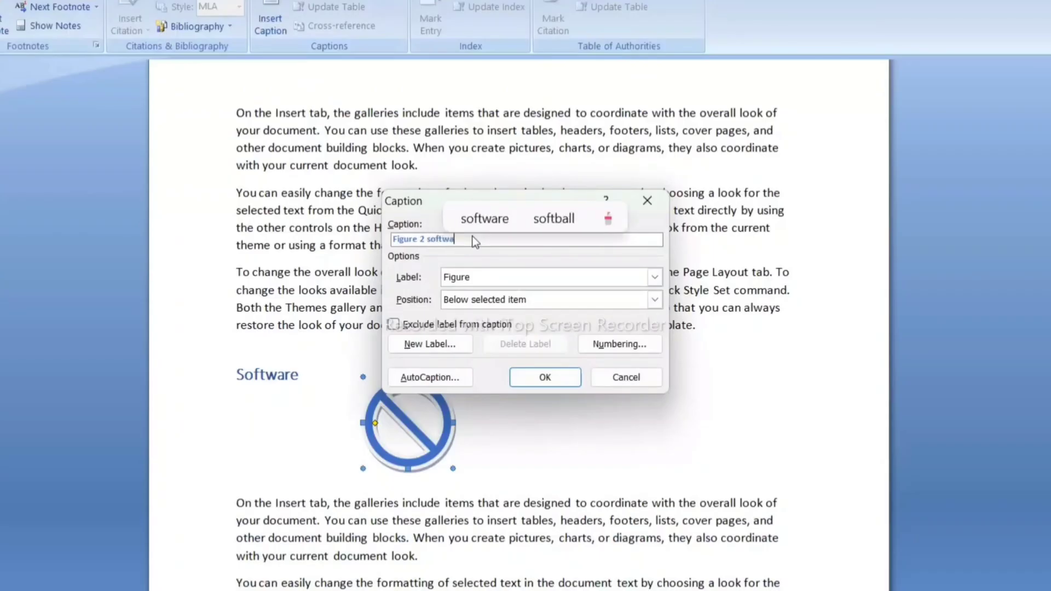
pyautogui.write('re')
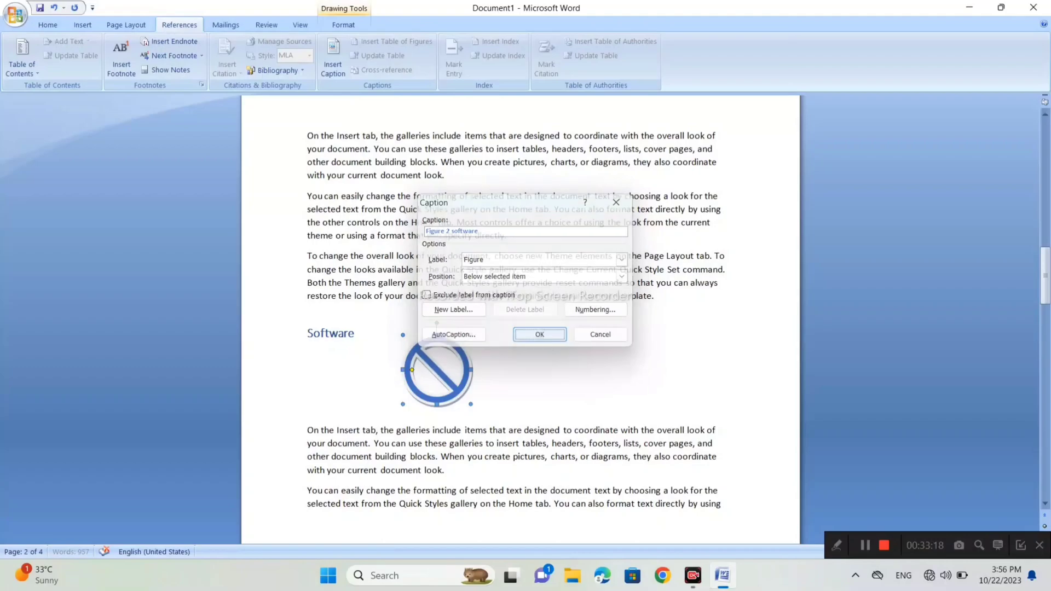
pyautogui.click(561, 376)
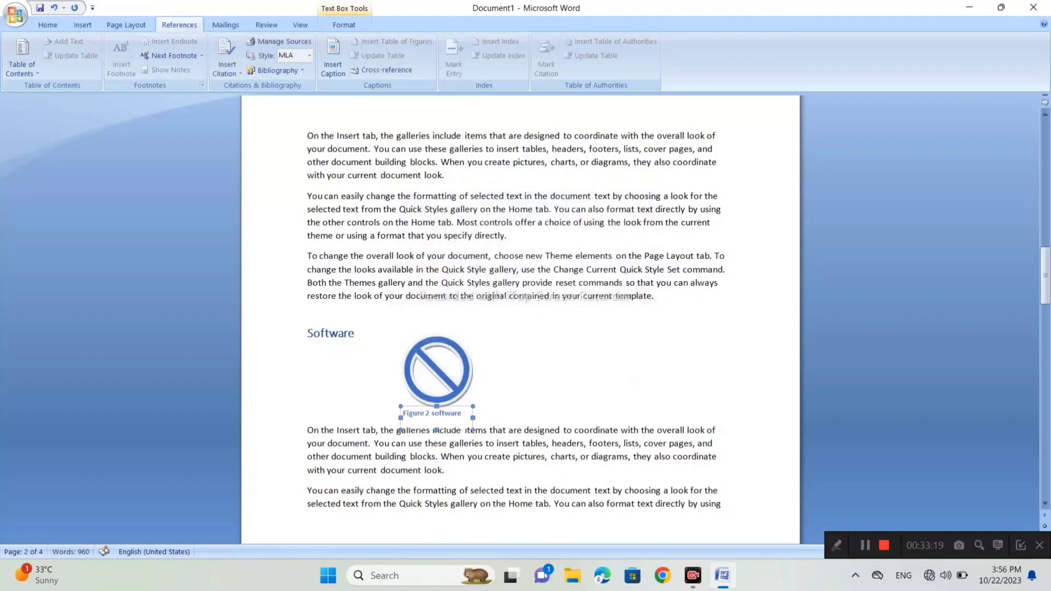
# - Insert several blank lines between the Memory heading and its first paragraph
pyautogui.scroll(-1, 520, 317)
pyautogui.scroll(-15, 520, 317)
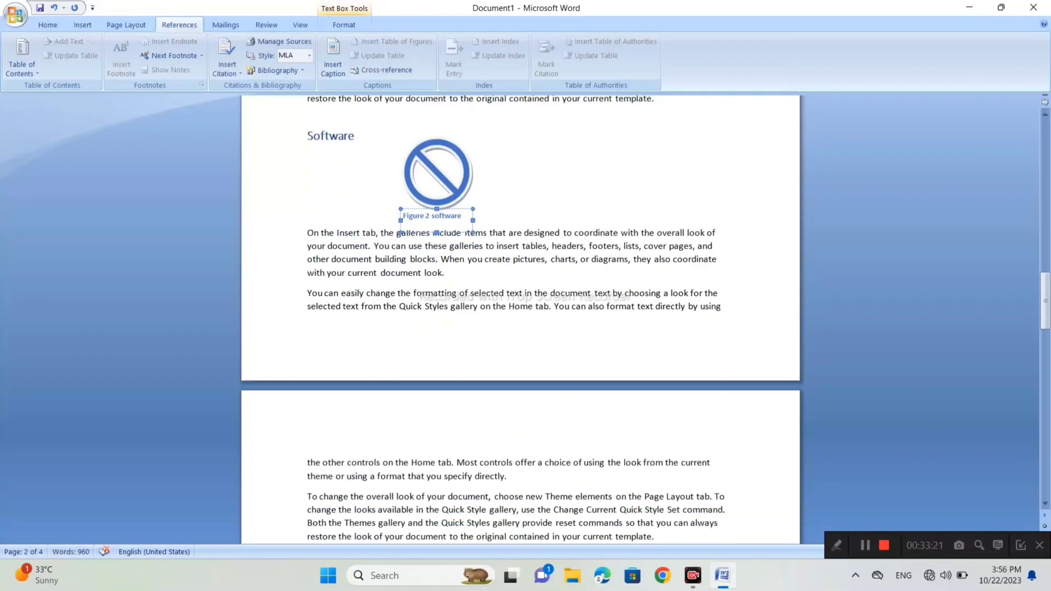
pyautogui.click(354, 278)
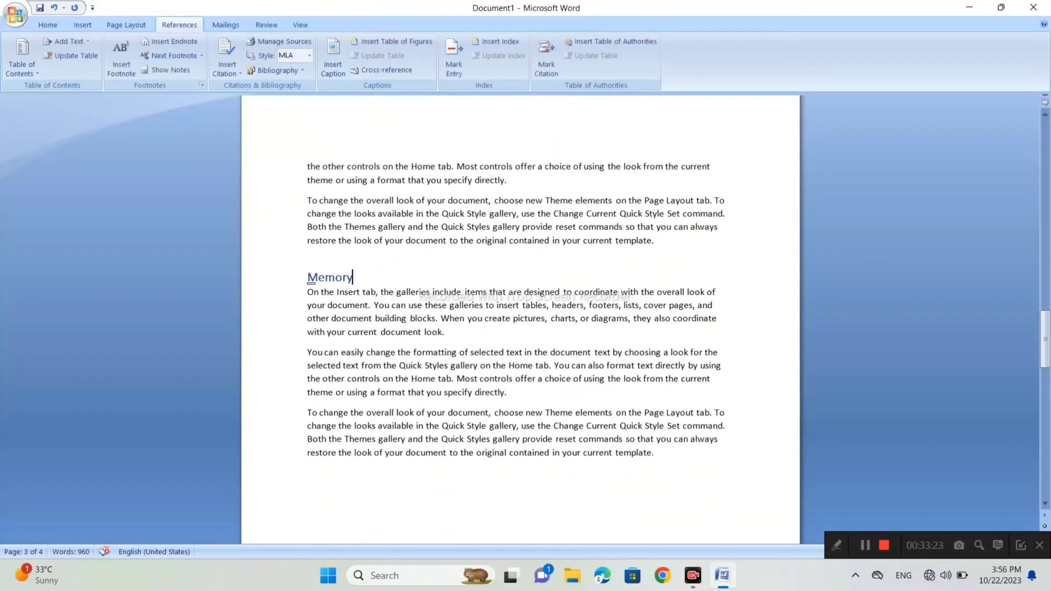
pyautogui.press('Return')
pyautogui.press('Return')
pyautogui.press('Return')
pyautogui.press('Return')
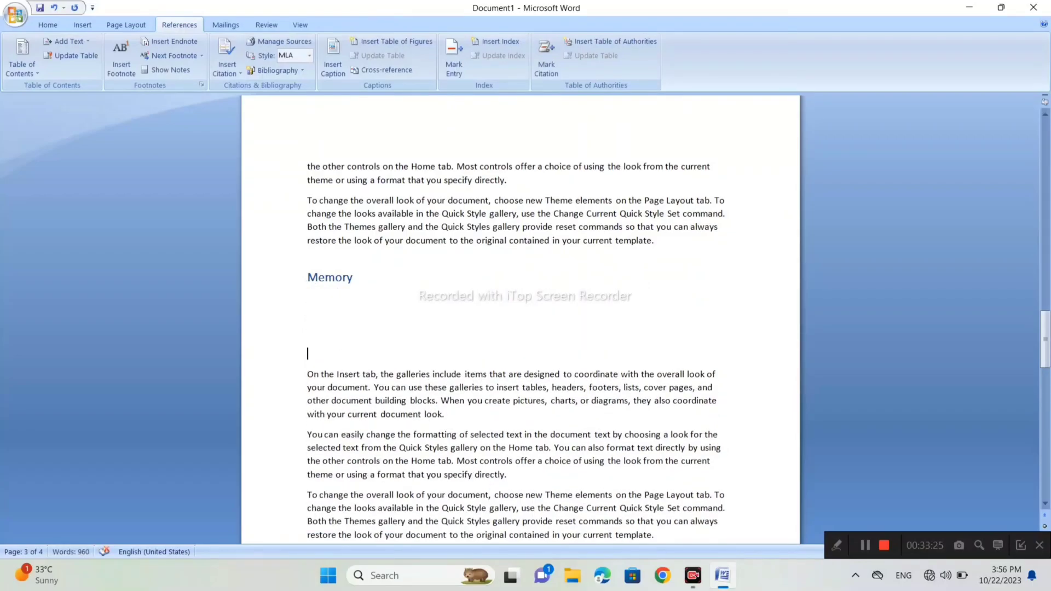
pyautogui.press('Return')
pyautogui.press('Return')
pyautogui.press('Return')
pyautogui.press('Return')
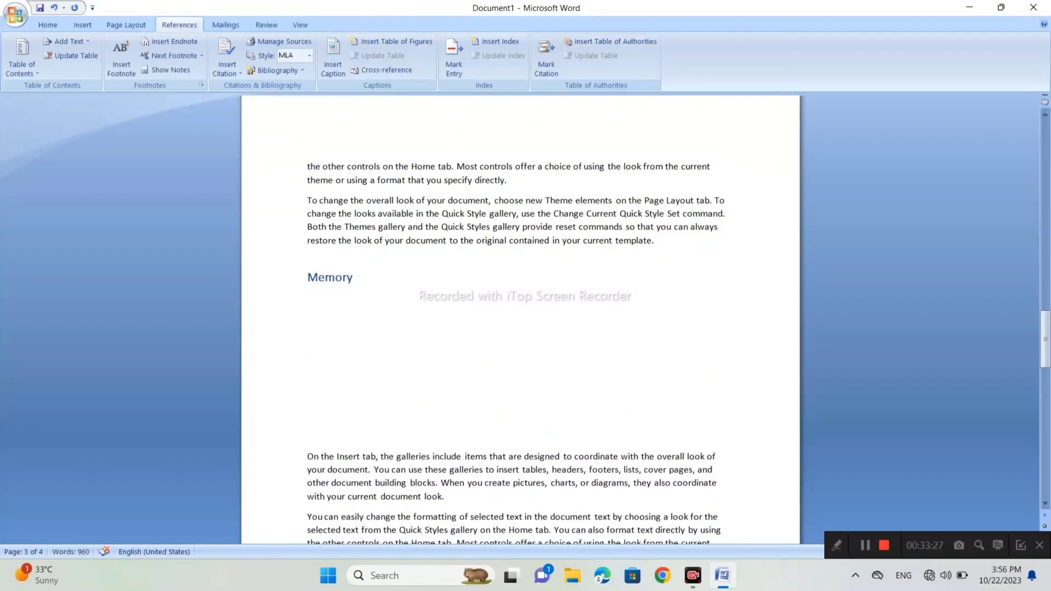
# - Draw a sun shape about 1.43" high and 1.7" wide below the Memory heading and apply the orange shape style
pyautogui.click(81, 26)
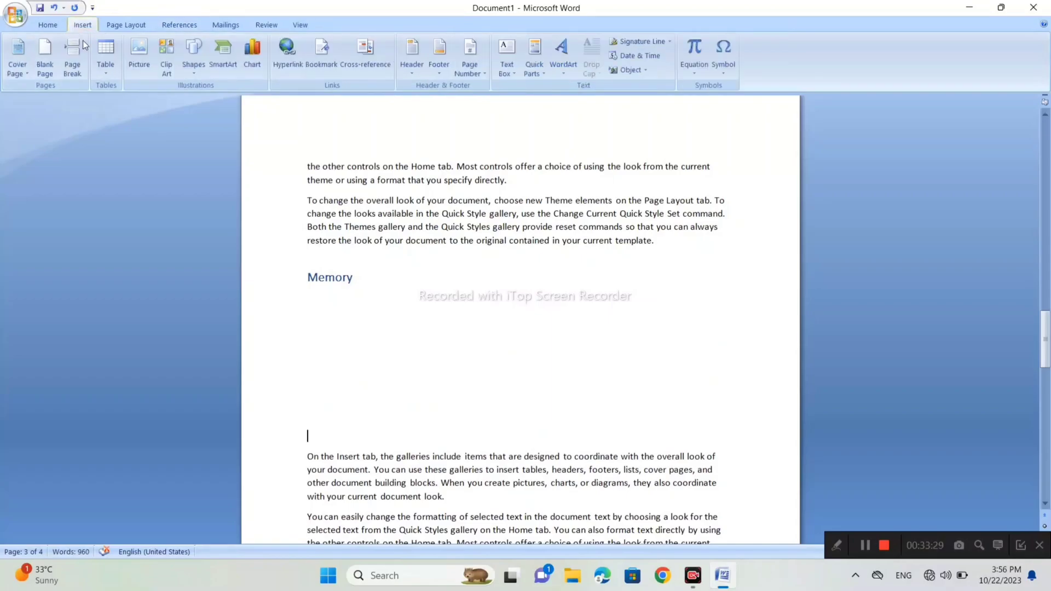
pyautogui.click(186, 52)
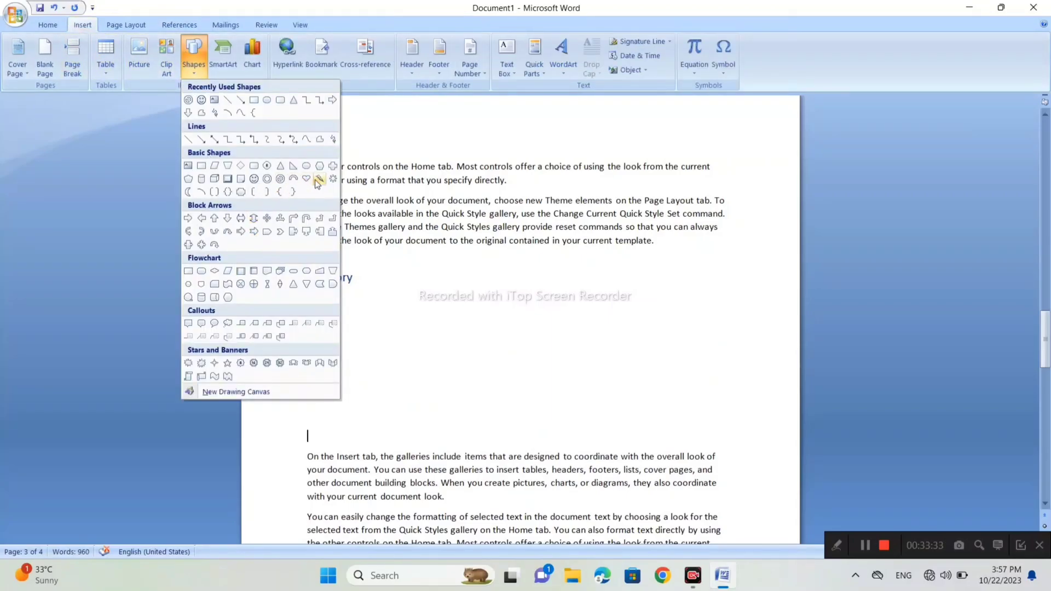
pyautogui.click(334, 180)
pyautogui.moveTo(396, 298); pyautogui.dragTo(506, 393)
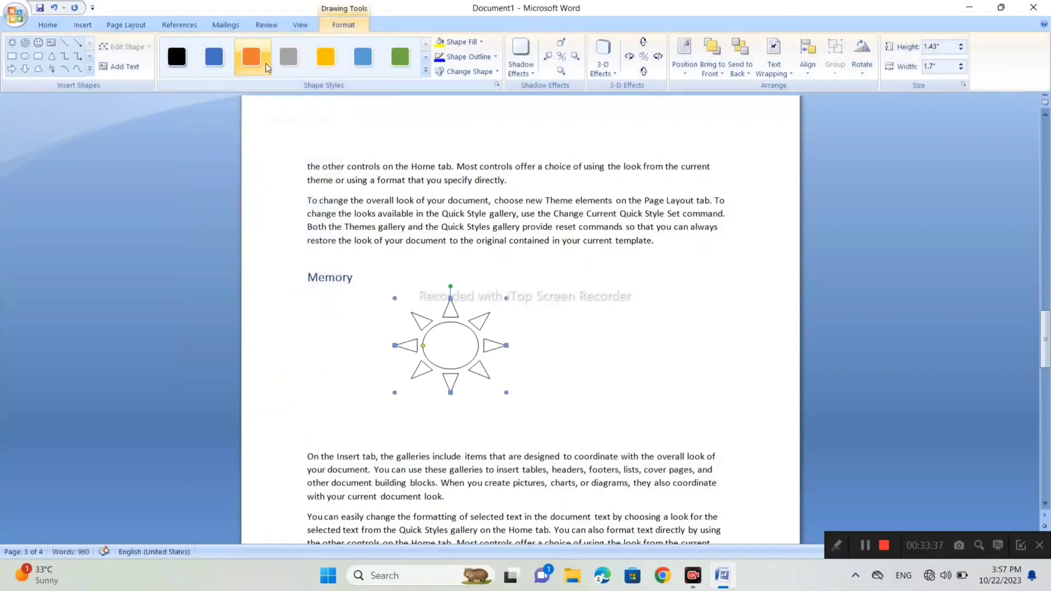
pyautogui.click(261, 65)
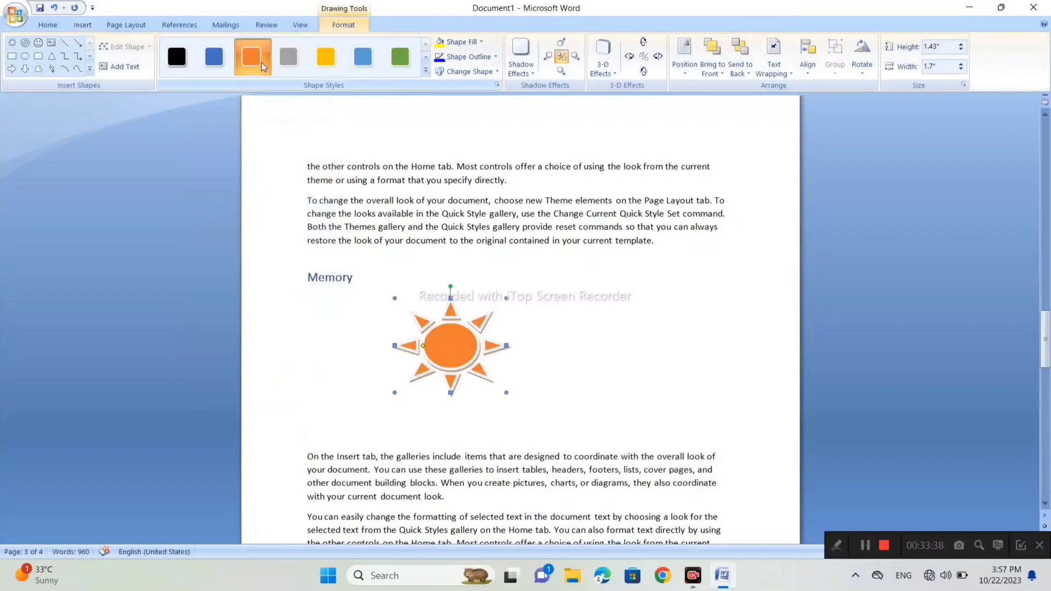
# - Insert the caption "Figure 3 memory" below the orange sun shape
pyautogui.click(190, 27)
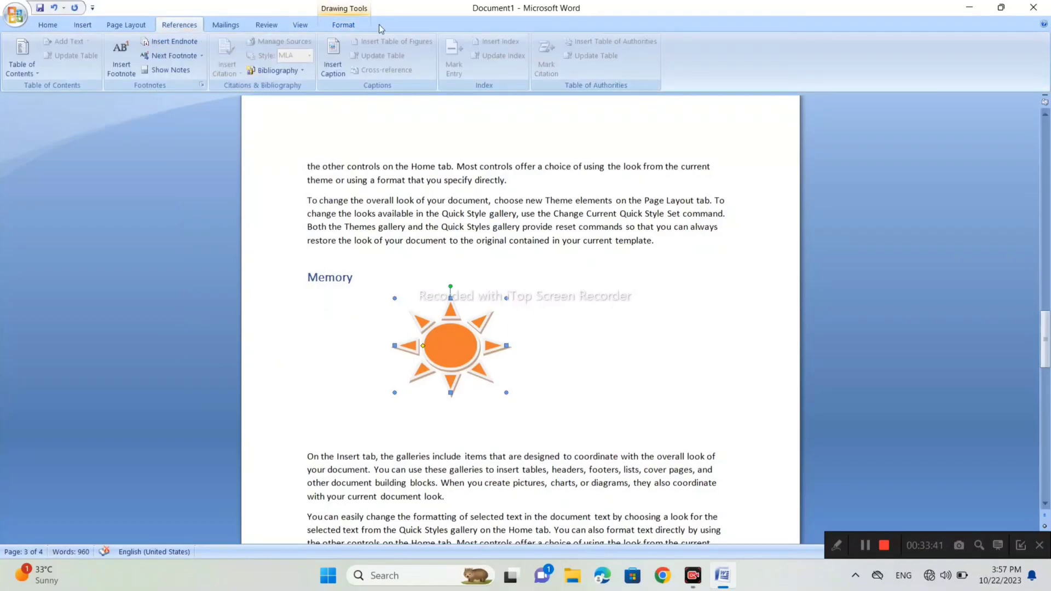
pyautogui.click(338, 59)
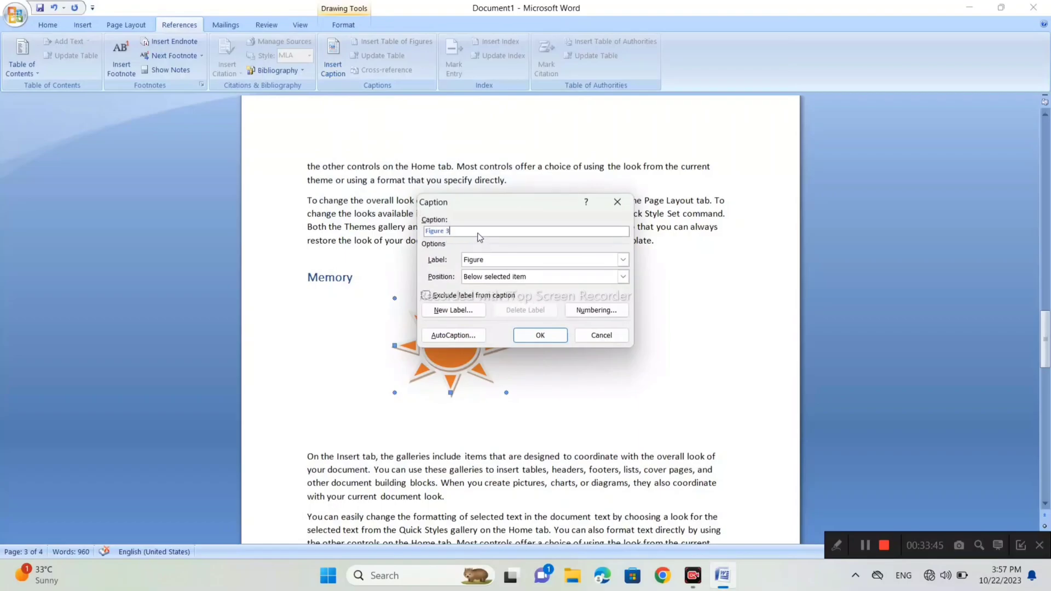
pyautogui.write('me')
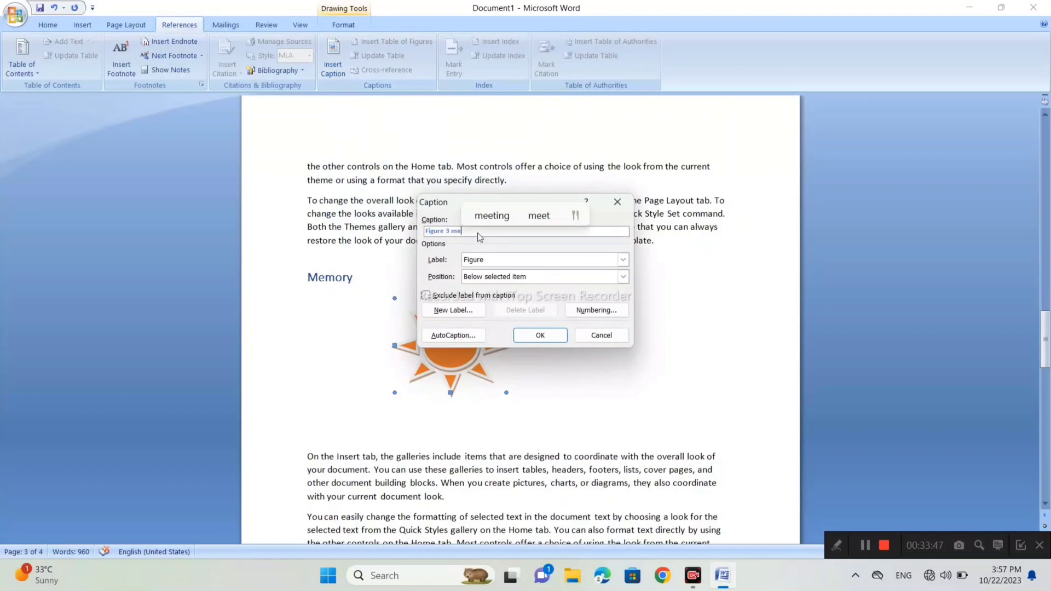
pyautogui.write('mor')
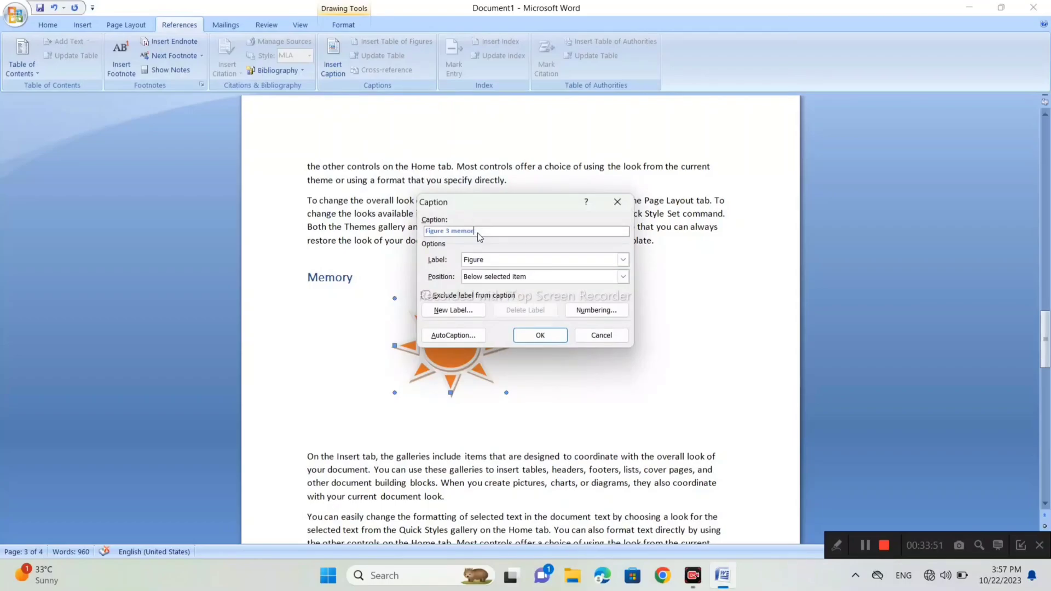
pyautogui.write('y')
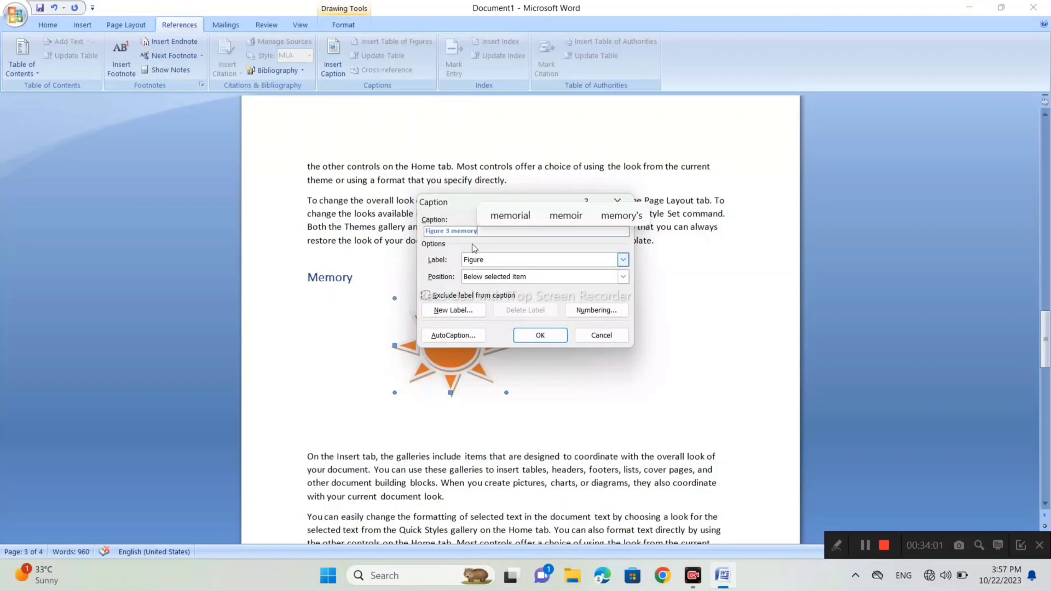
pyautogui.click(529, 337)
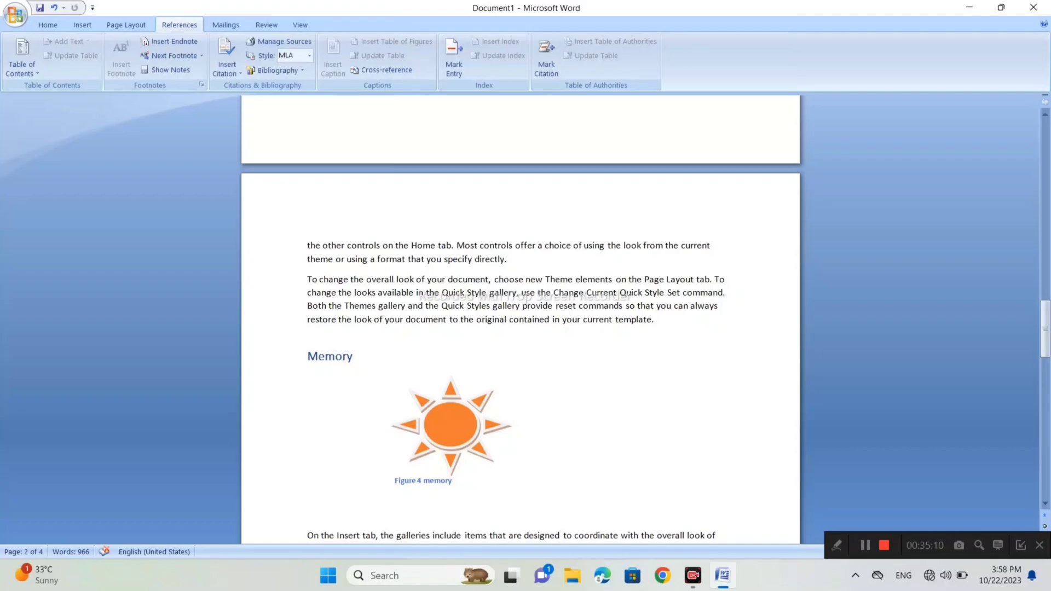
pyautogui.scroll(10, 520, 318)
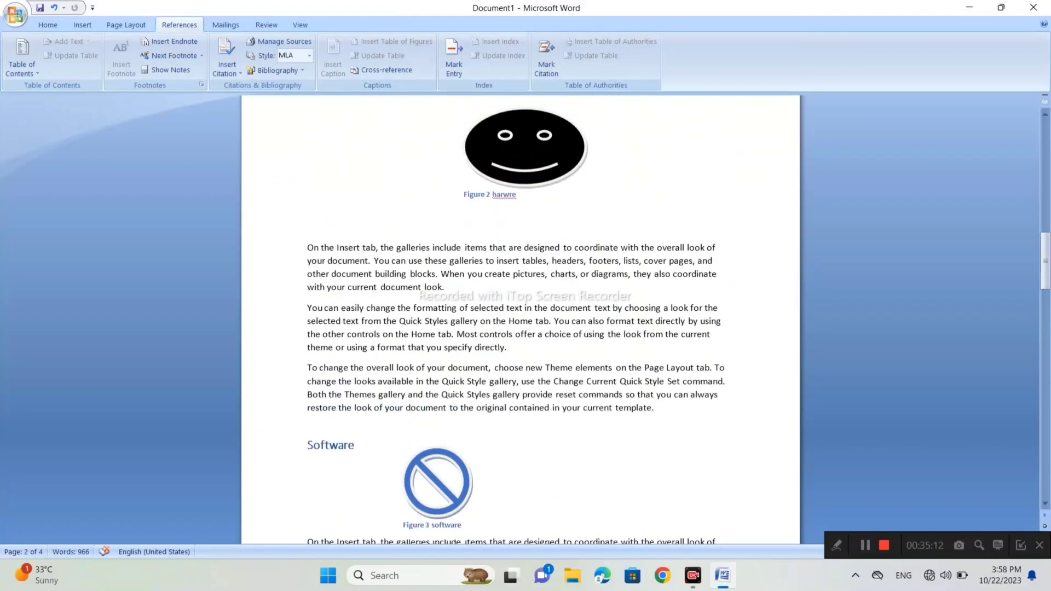
# - Insert a table of figures for the Figure caption label, with a dotted tab leader, below the last Memory paragraph
pyautogui.scroll(20, 520, 318)
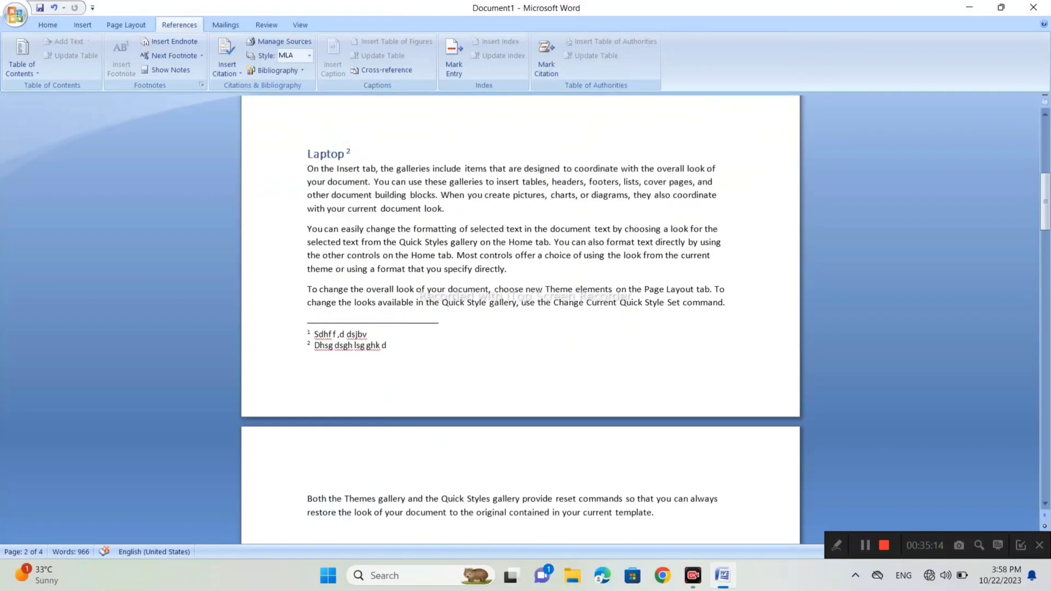
pyautogui.scroll(5, 520, 317)
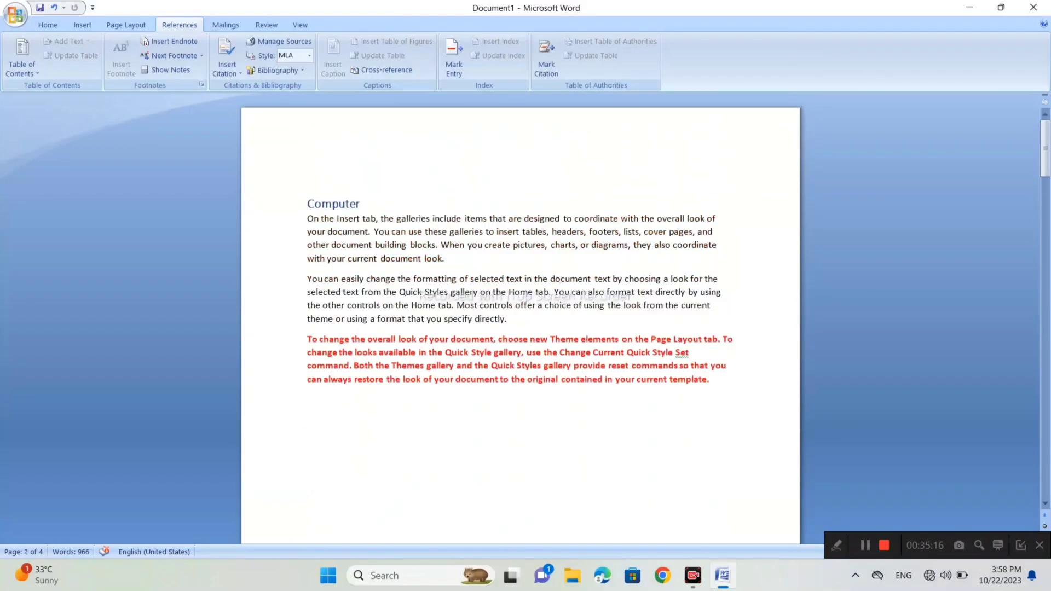
pyautogui.scroll(-10, 520, 317)
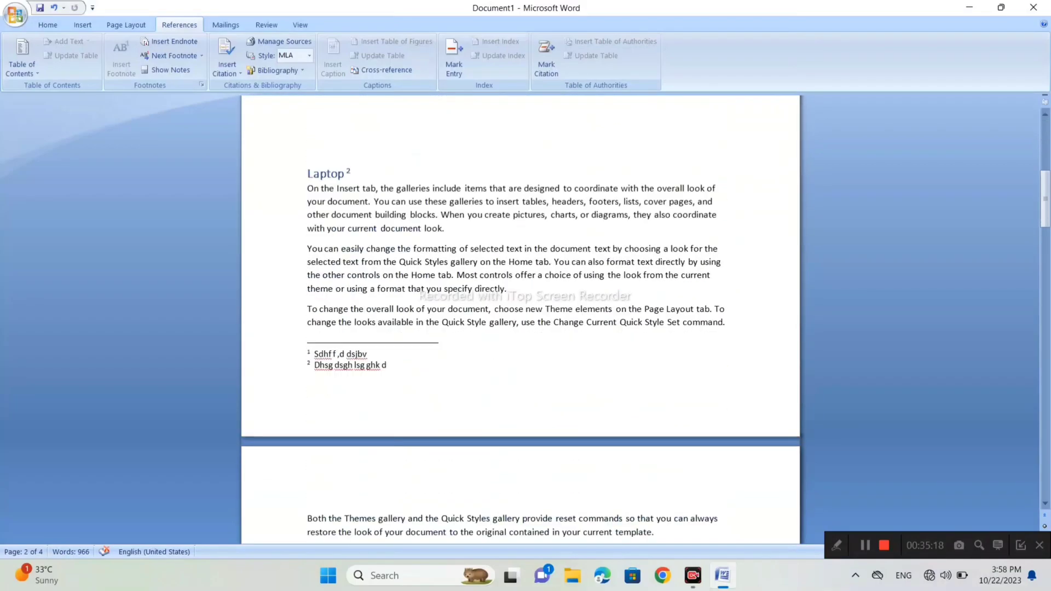
pyautogui.scroll(-20, 520, 318)
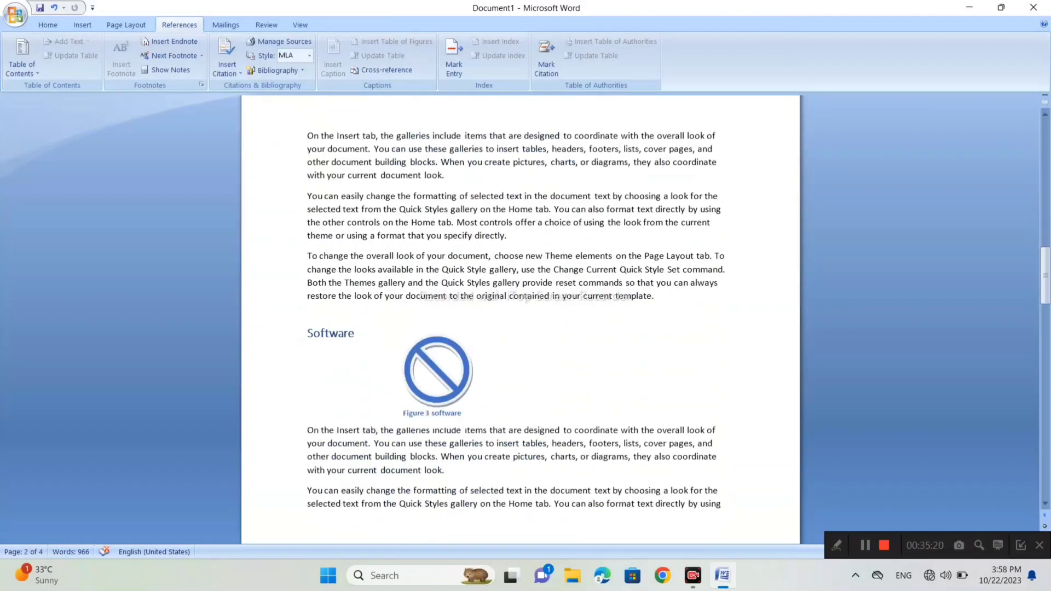
pyautogui.scroll(-7, 520, 317)
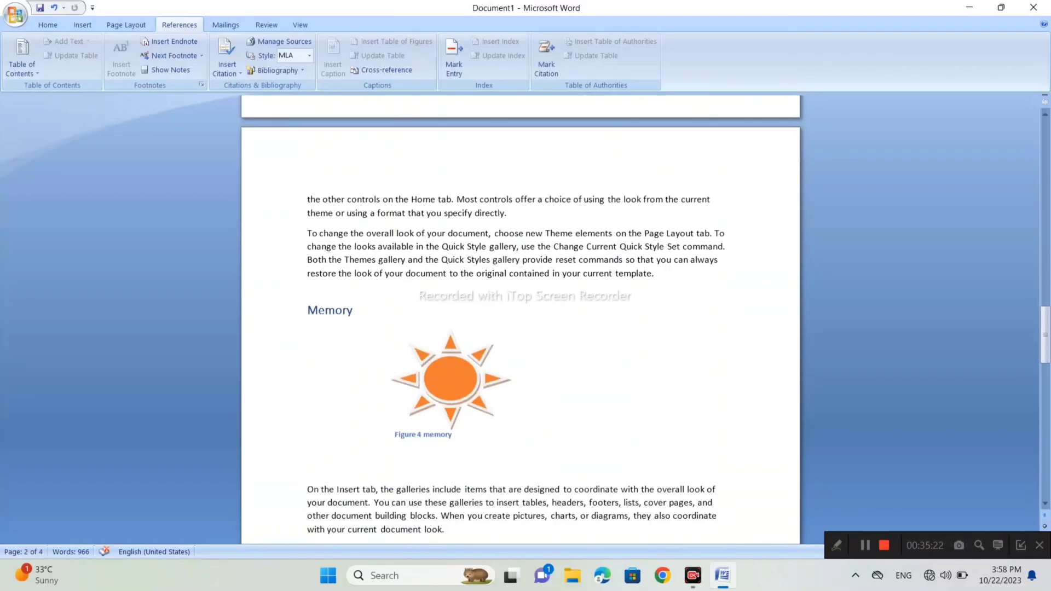
pyautogui.scroll(-8, 520, 317)
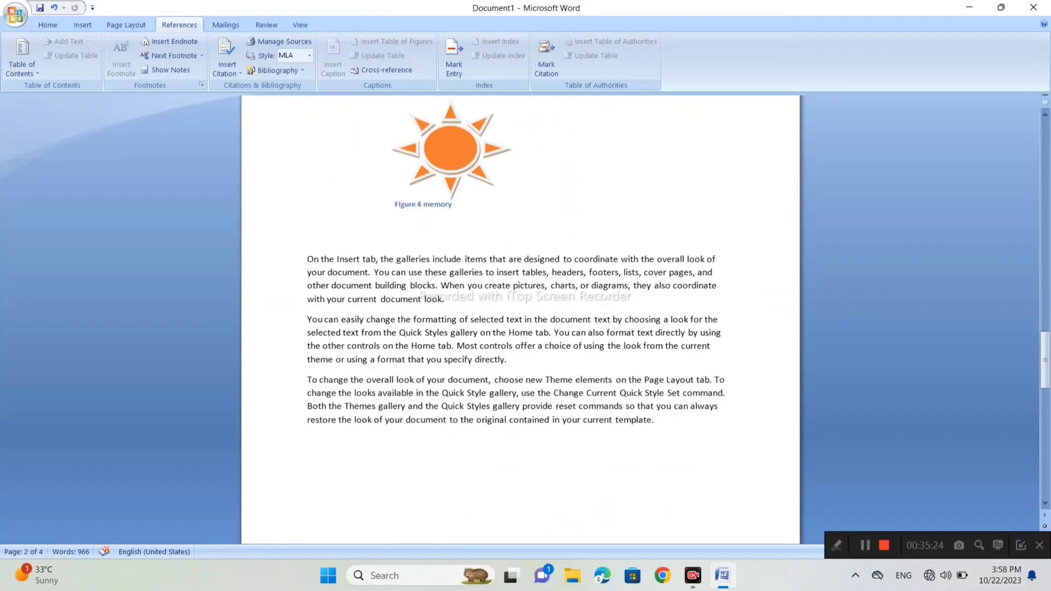
pyautogui.click(308, 407)
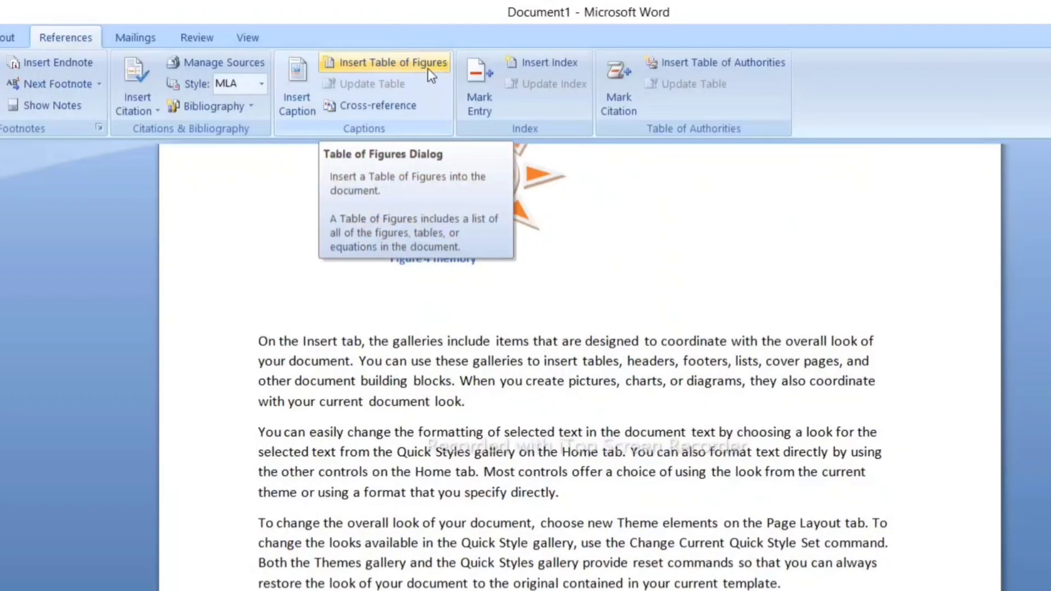
pyautogui.click(412, 62)
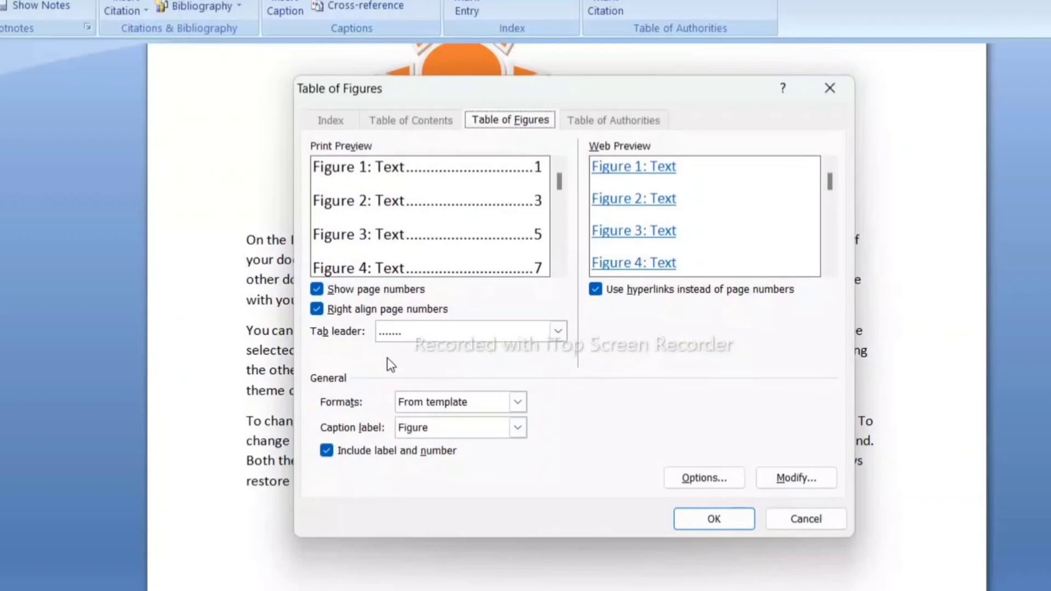
pyautogui.click(555, 332)
pyautogui.click(556, 332)
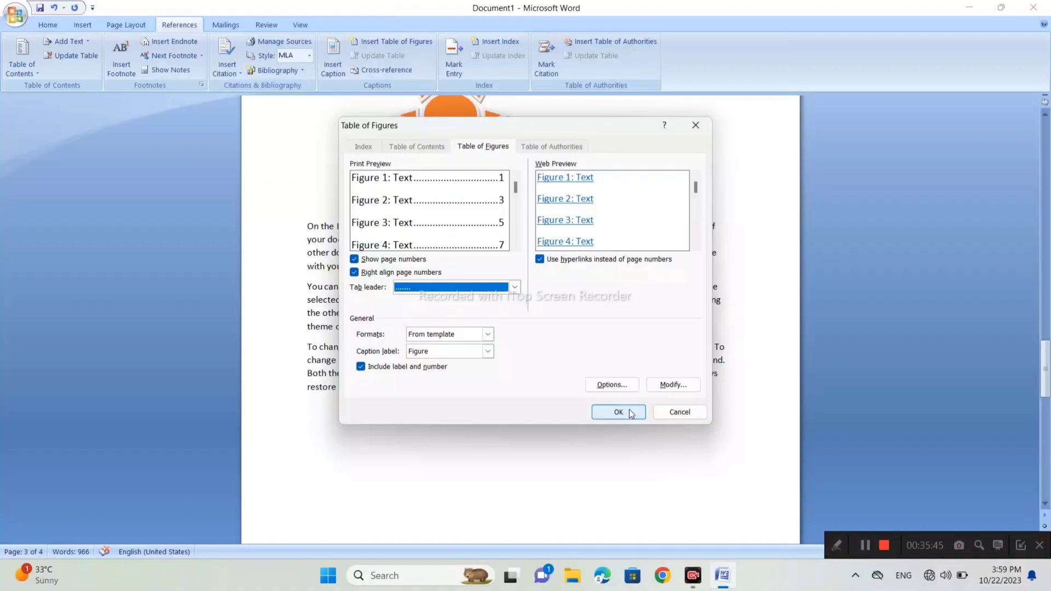
pyautogui.click(730, 519)
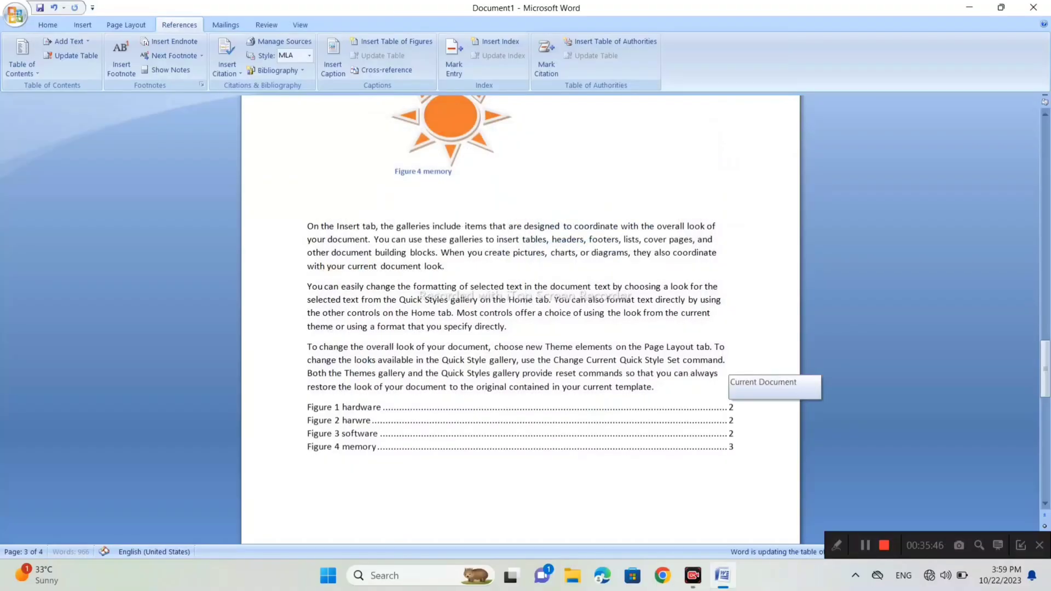
# - Change the caption text below the orange sun shape from "memory" to "laptop"
pyautogui.scroll(-3, 520, 320)
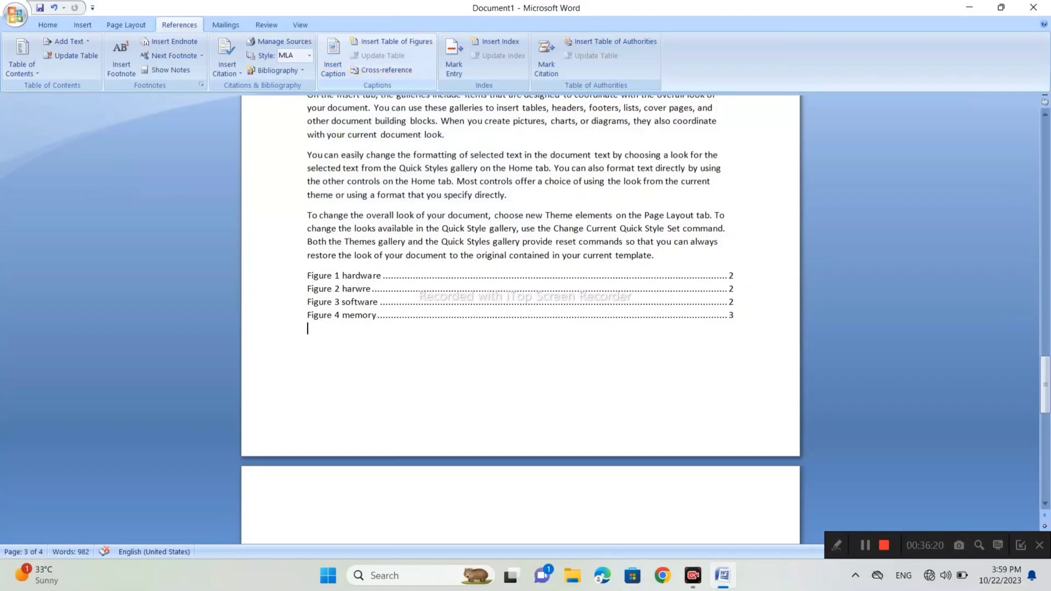
pyautogui.scroll(4, 520, 318)
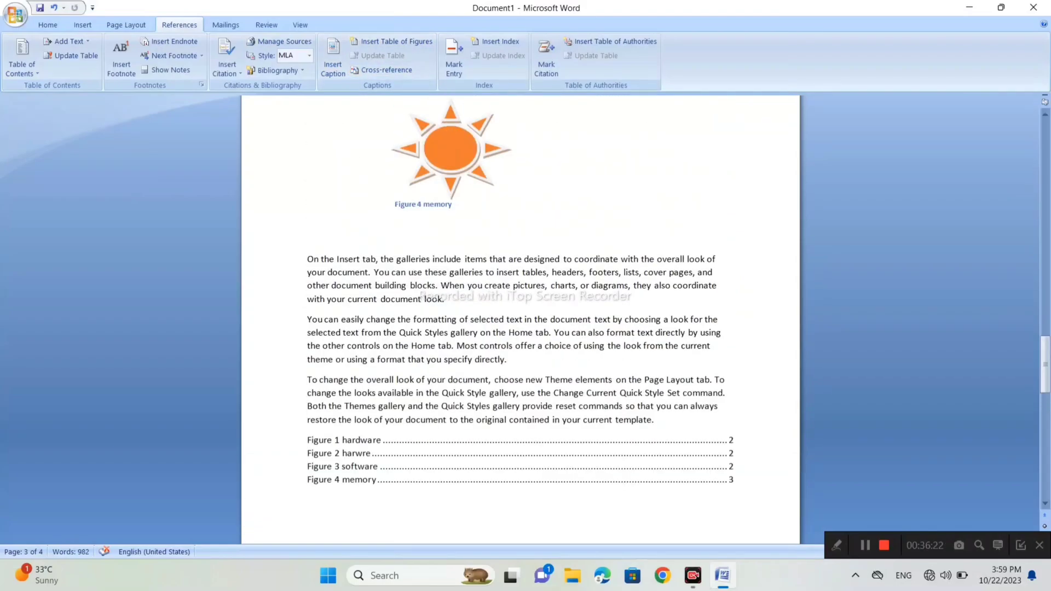
pyautogui.scroll(1, 520, 318)
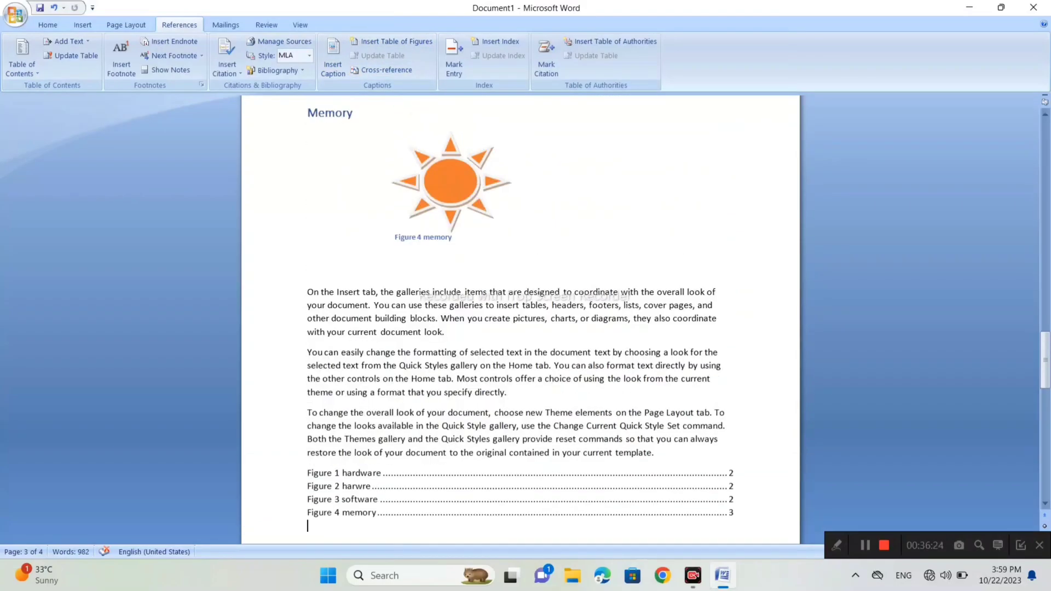
pyautogui.click(454, 238)
pyautogui.press('BackSpace')
pyautogui.press('BackSpace')
pyautogui.press('BackSpace')
pyautogui.press('BackSpace')
pyautogui.press('BackSpace')
pyautogui.press('BackSpace')
pyautogui.write('laptop')
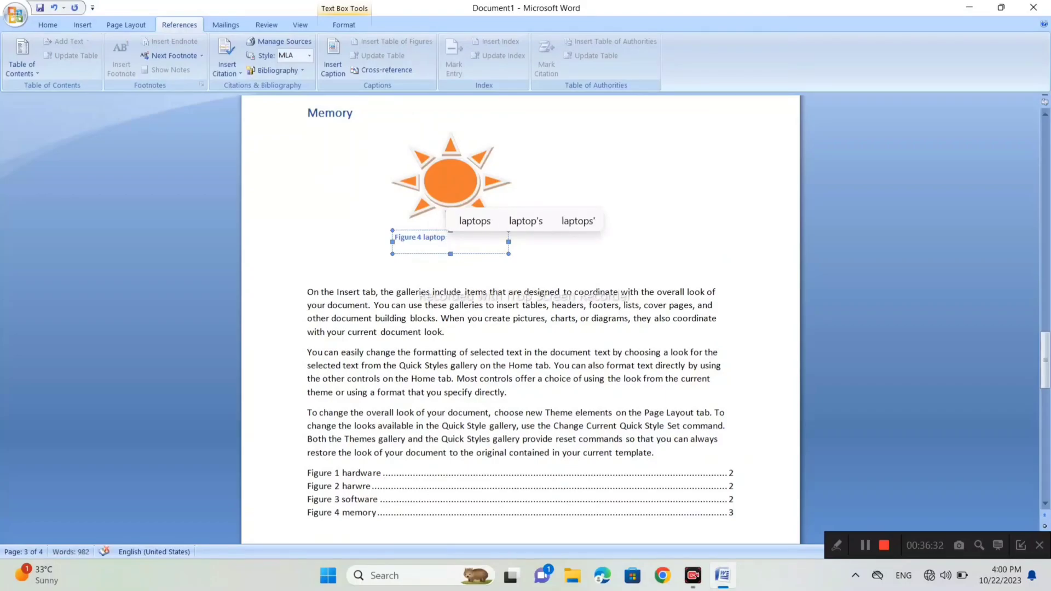
pyautogui.click(308, 250)
# - Update the entire table of figures at the end of the Memory section
pyautogui.scroll(-3, 520, 320)
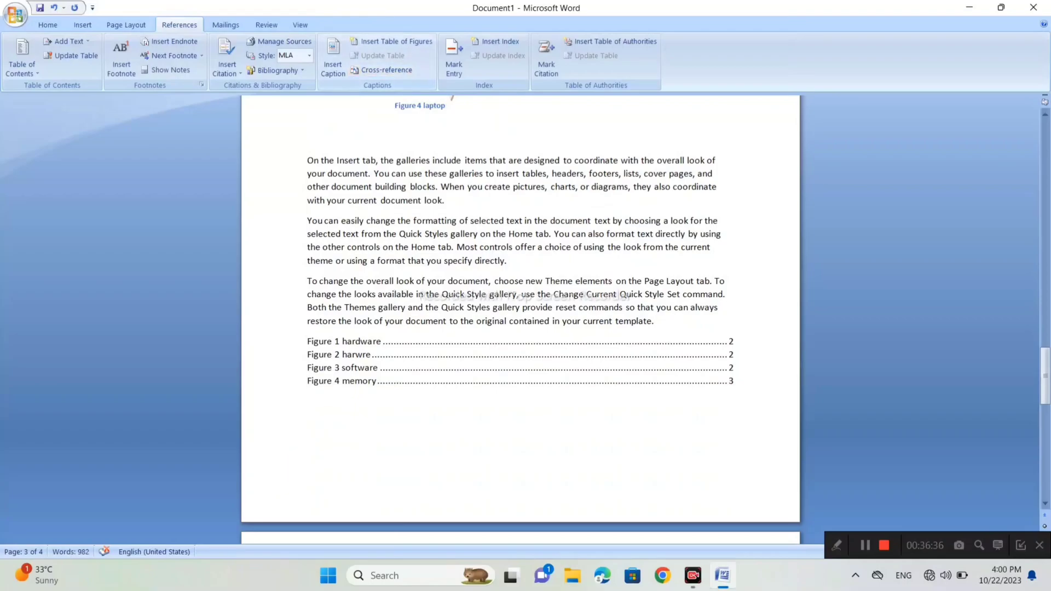
pyautogui.click(351, 381)
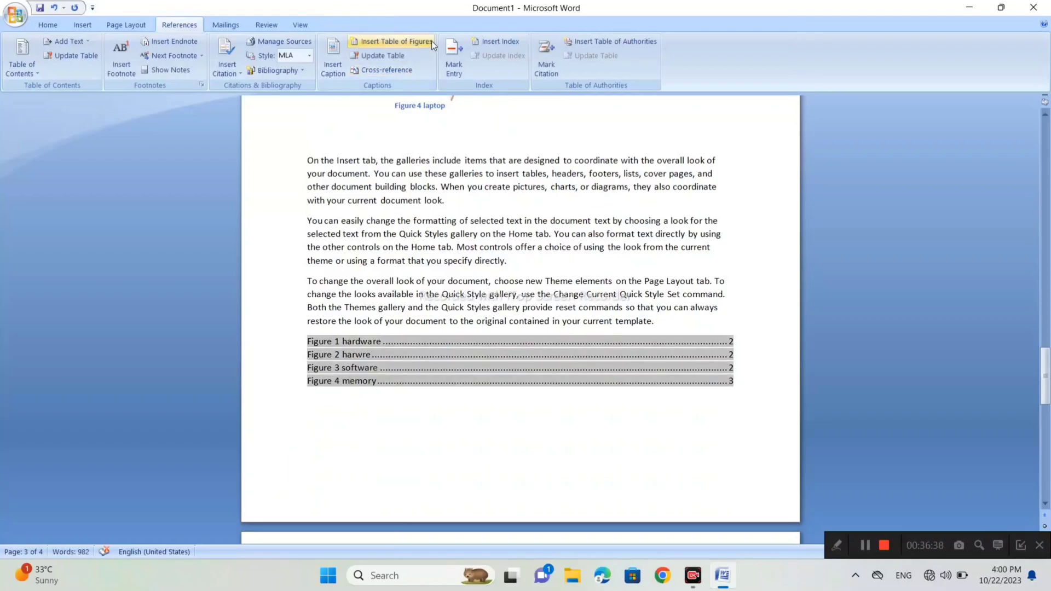
pyautogui.click(402, 58)
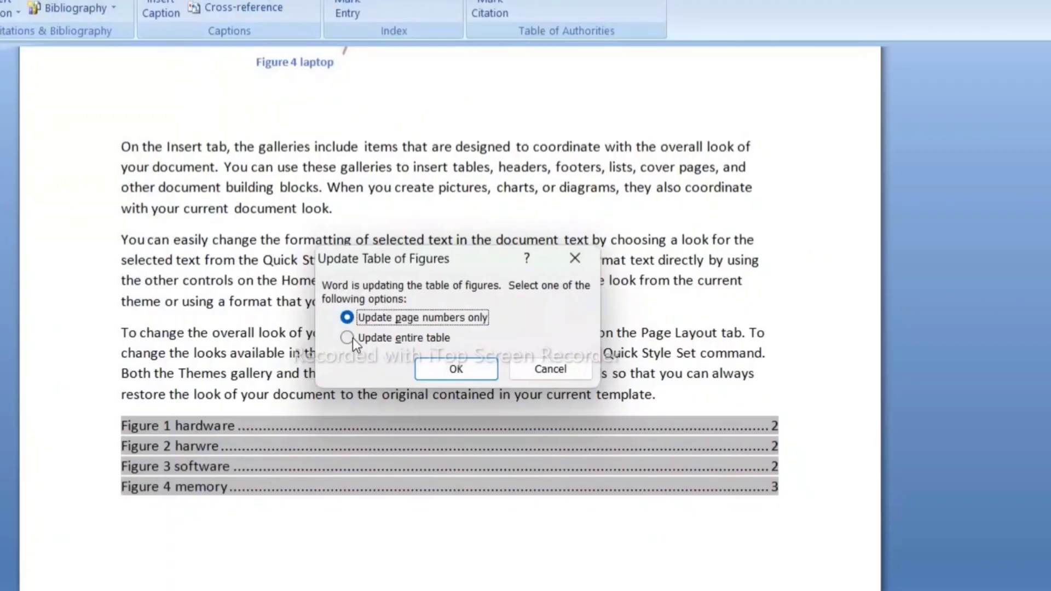
pyautogui.click(458, 284)
pyautogui.click(444, 374)
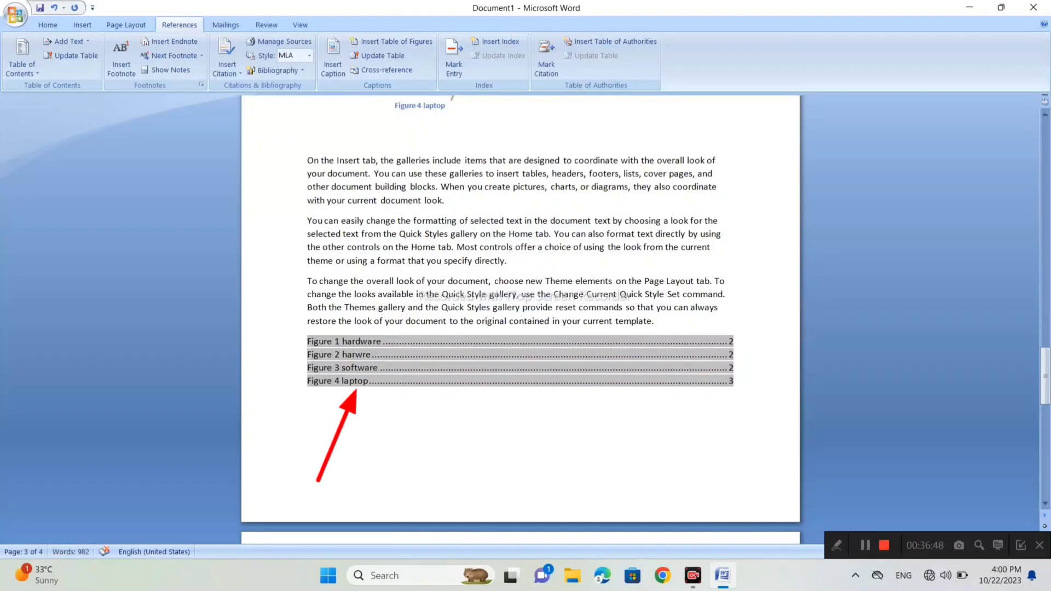
pyautogui.click(508, 261)
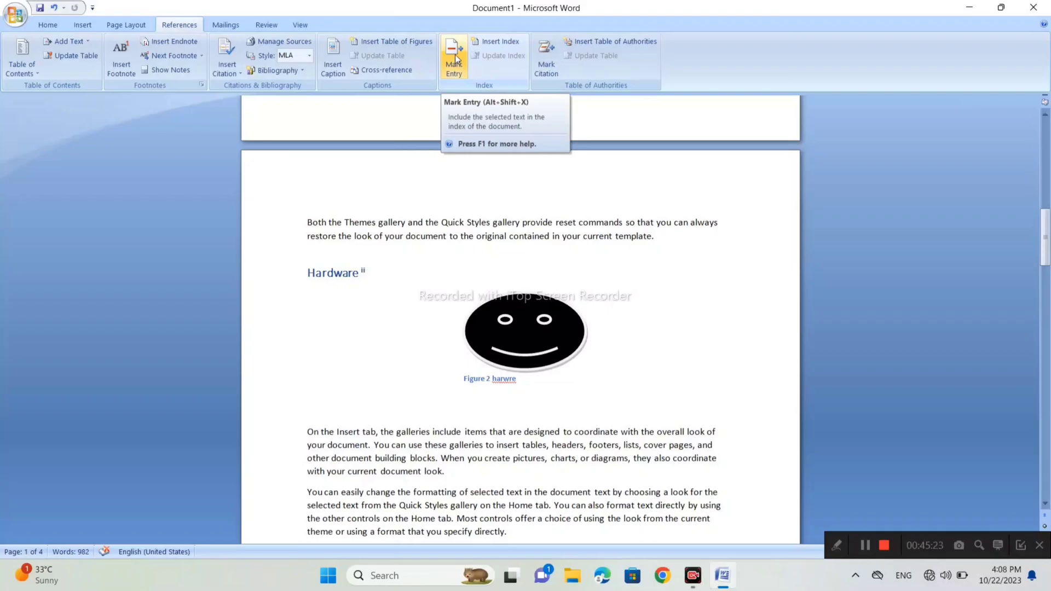
# - Mark the heading "Computer" as a main index entry for the current page
pyautogui.scroll(-8, 520, 317)
pyautogui.scroll(-3, 520, 317)
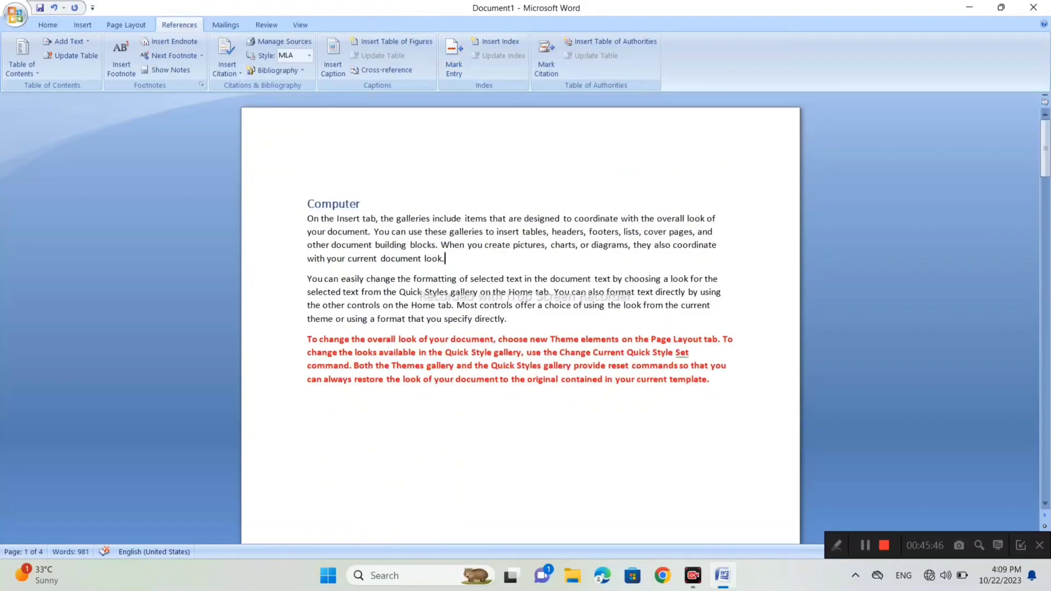
pyautogui.moveTo(364, 204); pyautogui.dragTo(309, 204)
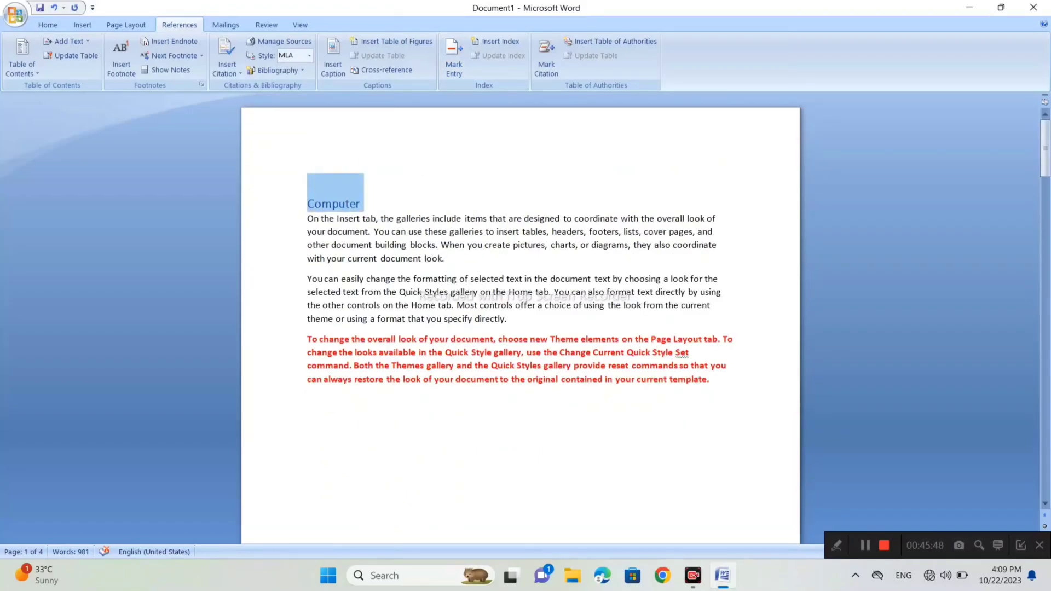
pyautogui.click(449, 55)
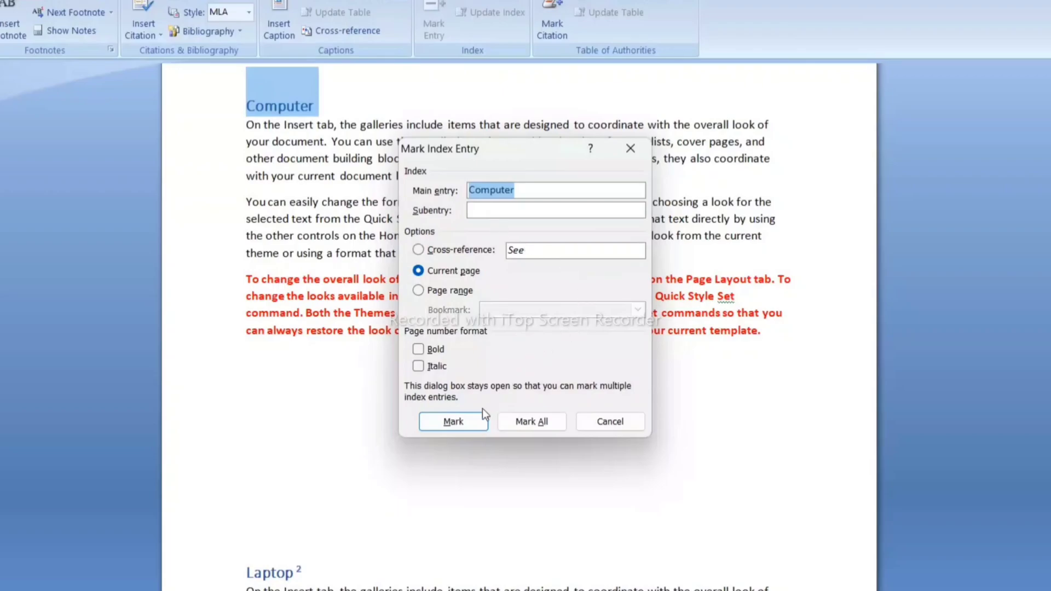
pyautogui.click(468, 420)
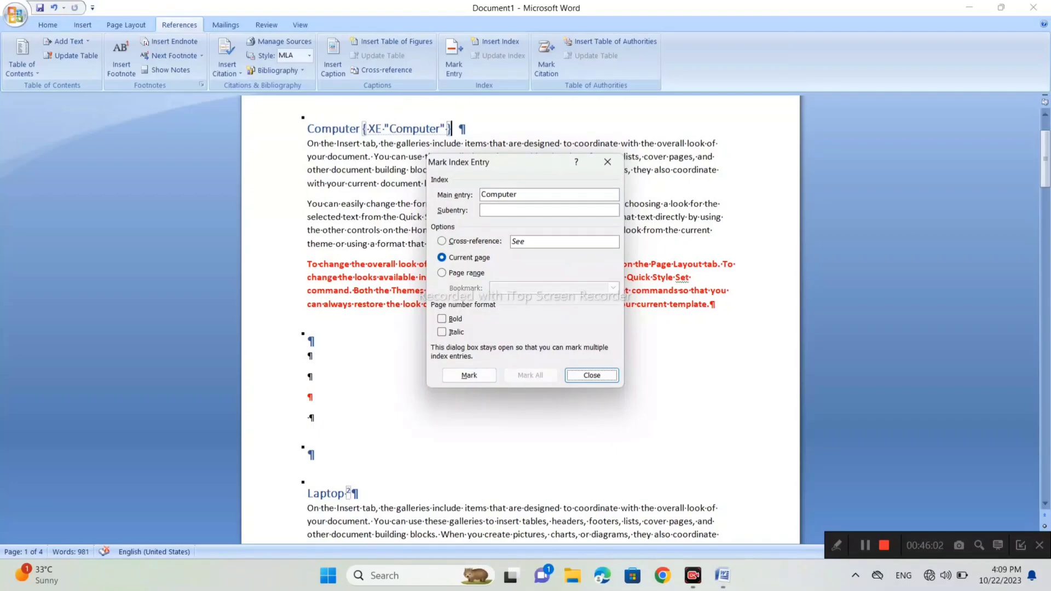
pyautogui.click(592, 375)
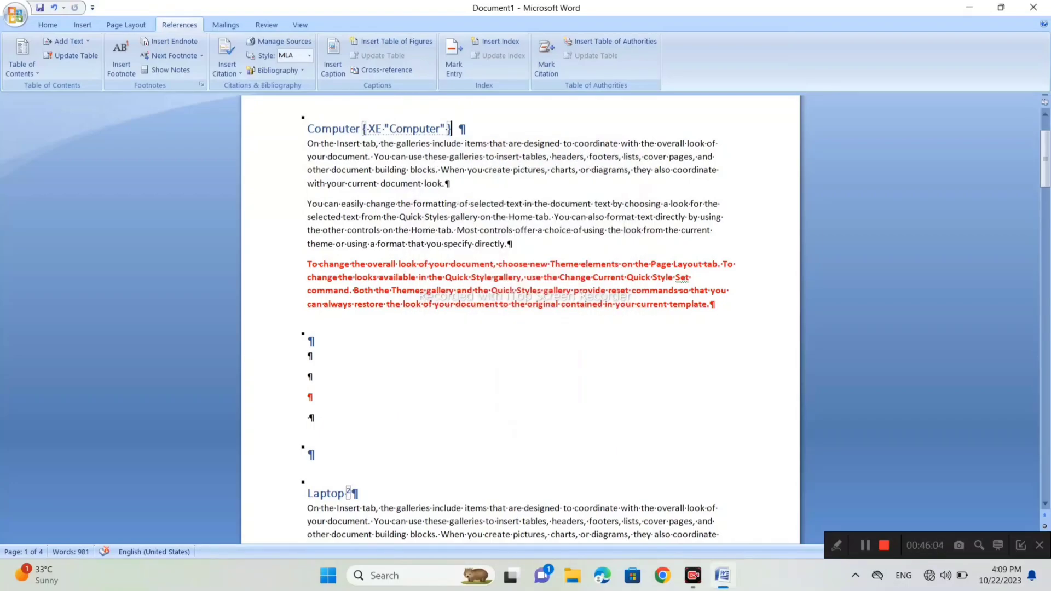
# - Mark the heading "Laptop" as a main index entry for the current page
pyautogui.scroll(-3, 593, 377)
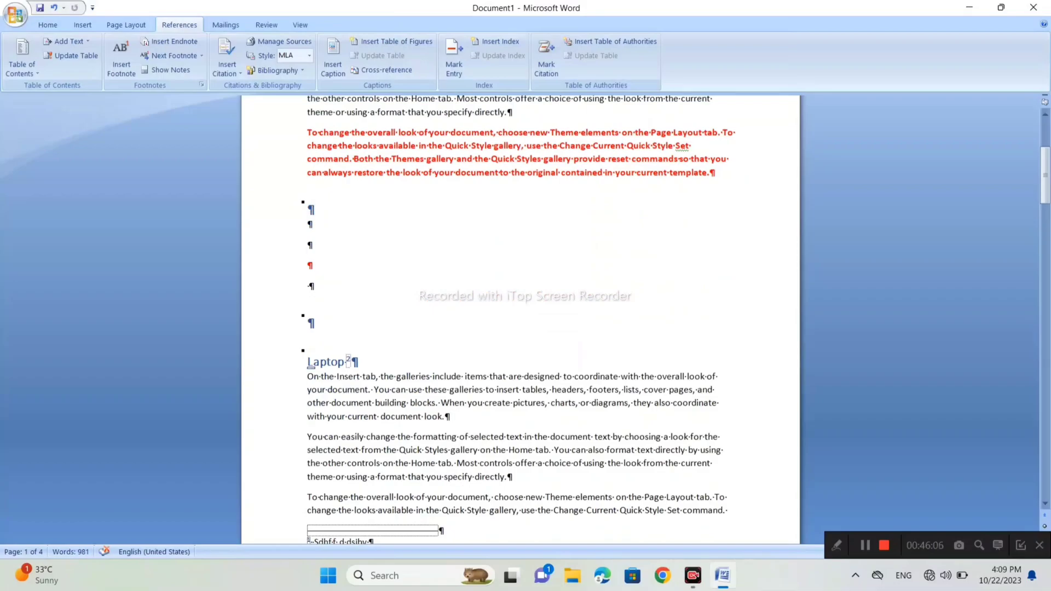
pyautogui.moveTo(344, 363); pyautogui.dragTo(307, 363)
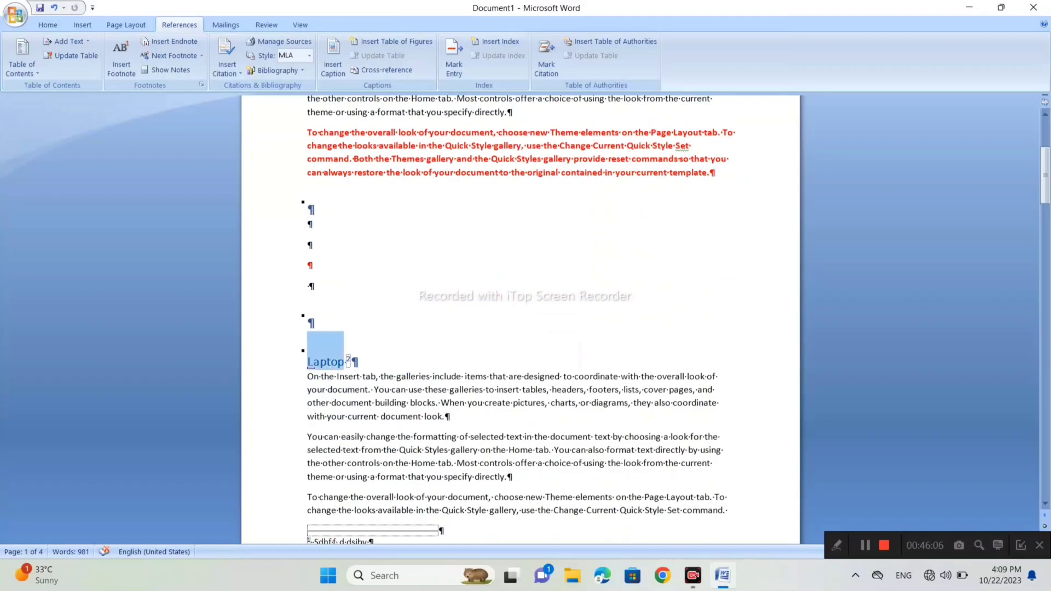
pyautogui.click(456, 53)
pyautogui.click(479, 376)
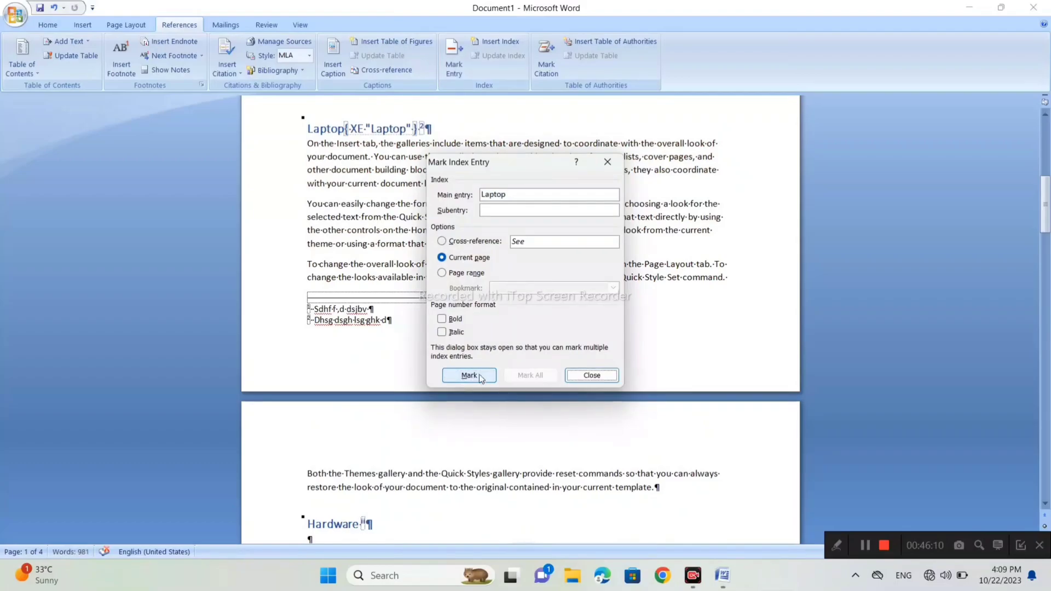
pyautogui.scroll(-3, 460, 362)
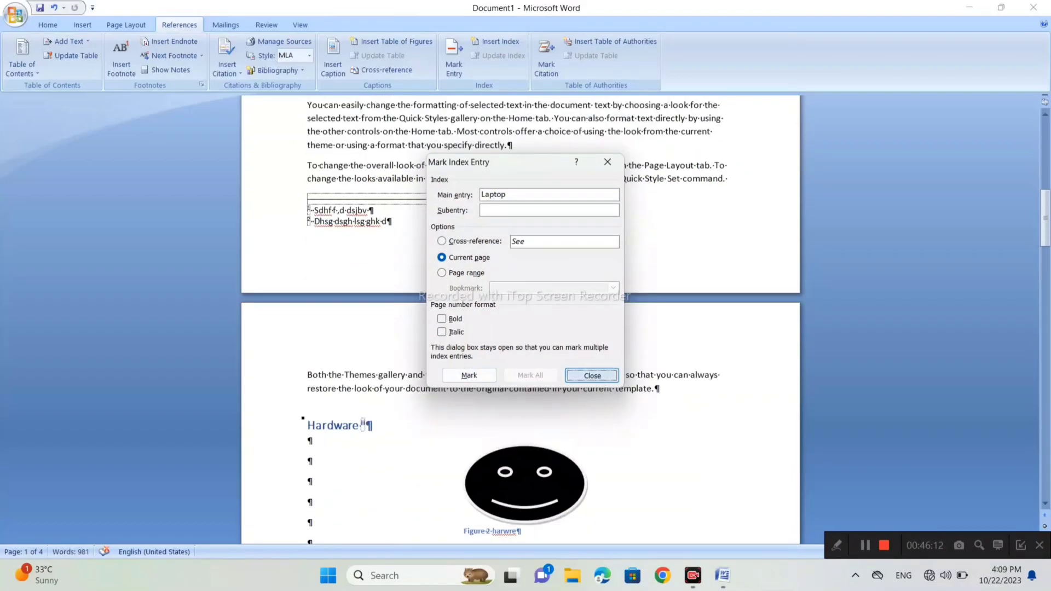
pyautogui.click(592, 375)
# - Mark the heading "Hardware" as a main index entry for the current page
pyautogui.scroll(-2, 592, 375)
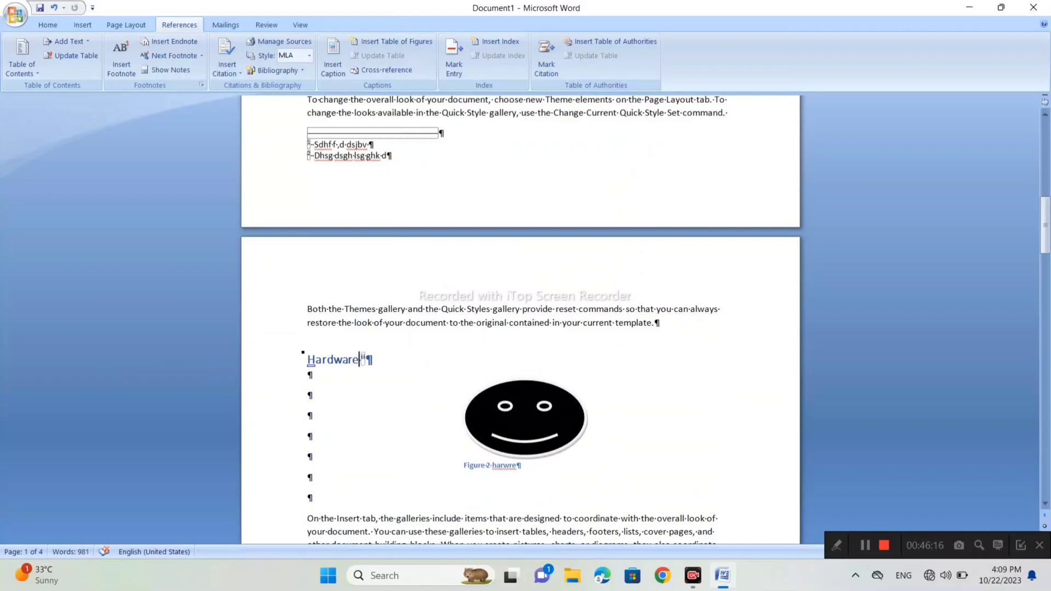
pyautogui.moveTo(359, 360); pyautogui.dragTo(308, 360)
pyautogui.click(458, 60)
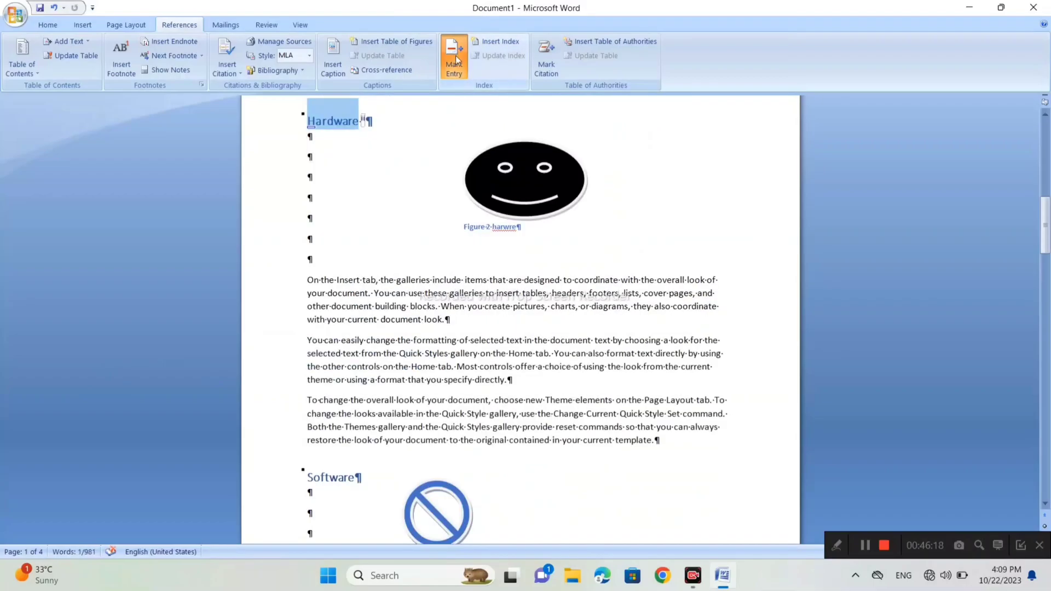
pyautogui.click(469, 376)
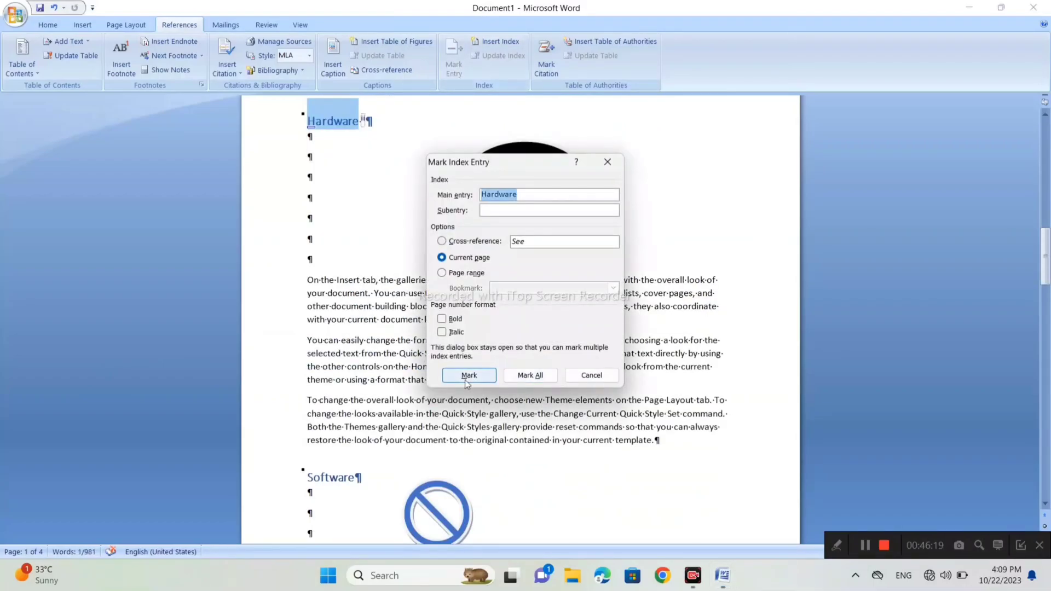
pyautogui.click(594, 375)
# - Mark the heading "Memory" as a main index entry for the current page
pyautogui.scroll(-7, 594, 378)
pyautogui.scroll(-9, 520, 317)
pyautogui.moveTo(359, 390); pyautogui.dragTo(307, 390)
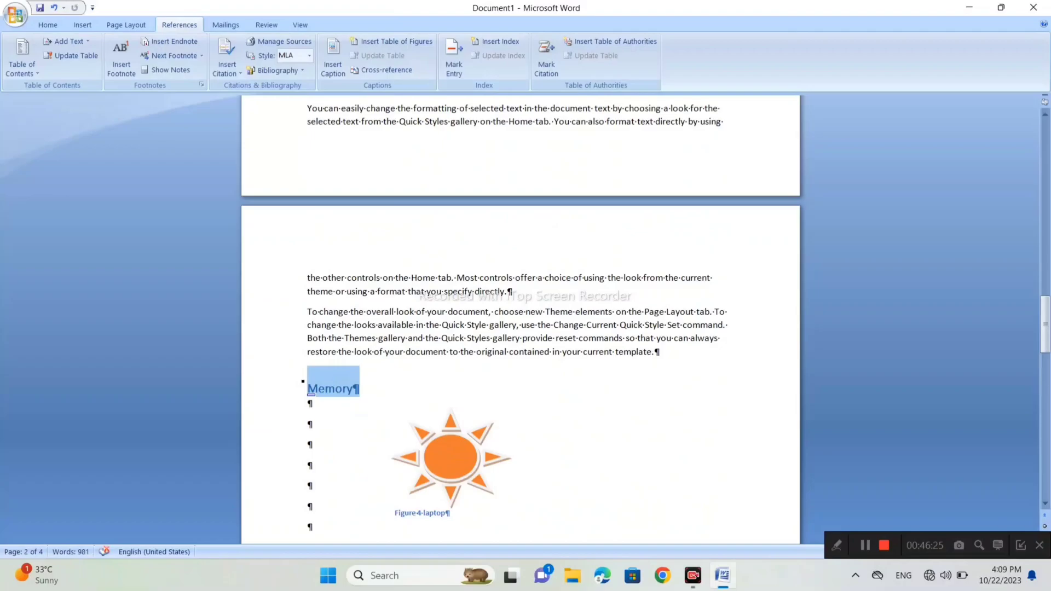
pyautogui.click(448, 53)
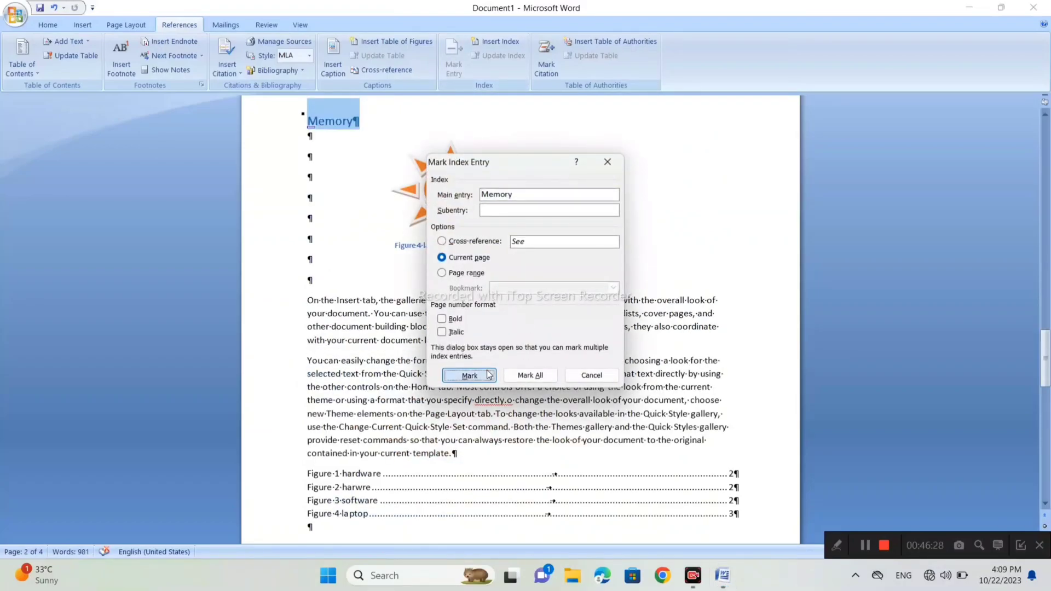
pyautogui.click(489, 375)
pyautogui.click(591, 375)
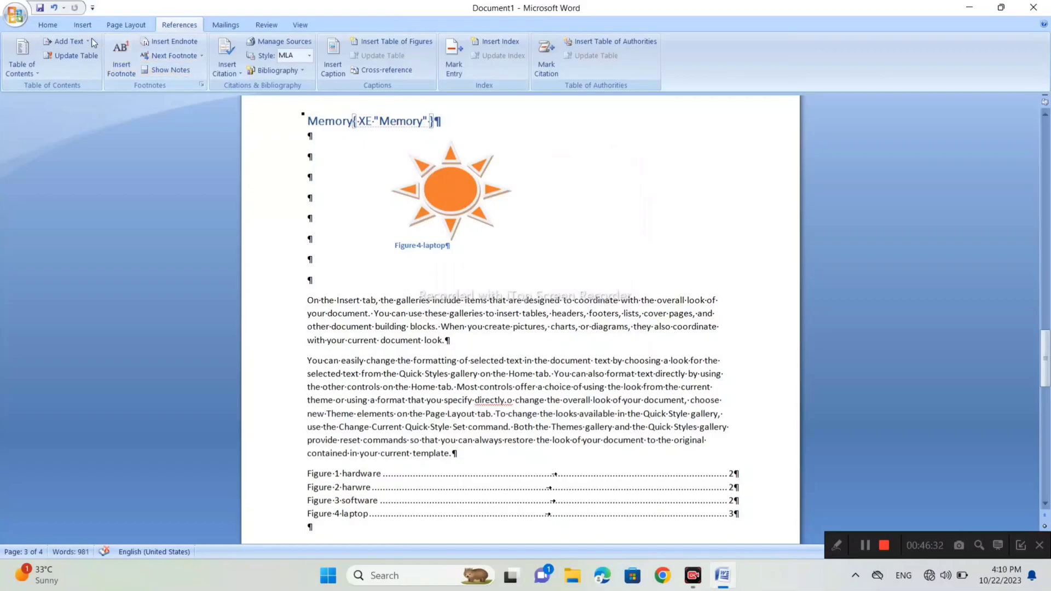
# - Hide the paragraph marks and other formatting symbols, including the index entry field codes, throughout the document
pyautogui.click(60, 26)
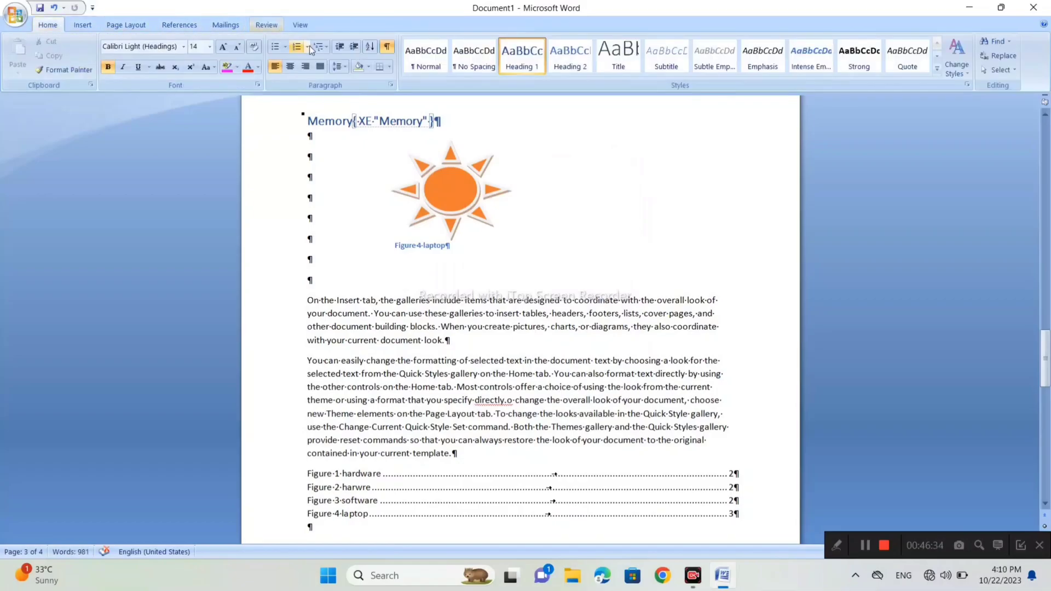
pyautogui.click(387, 46)
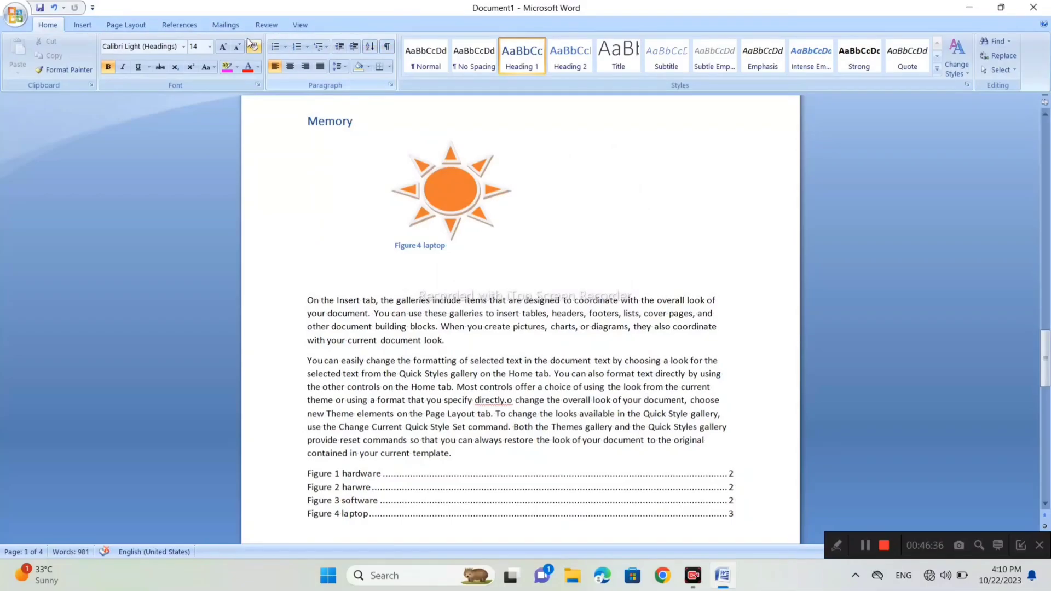
# - Add blank lines at the start of the third page, before the text beginning "the other controls on the Home tab"
pyautogui.click(188, 25)
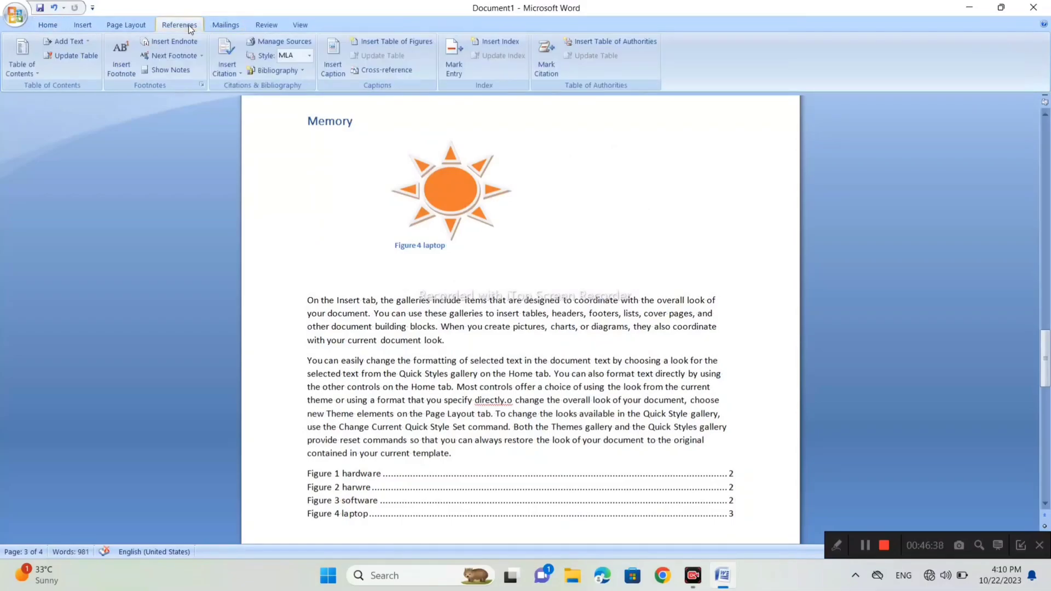
pyautogui.scroll(10, 520, 317)
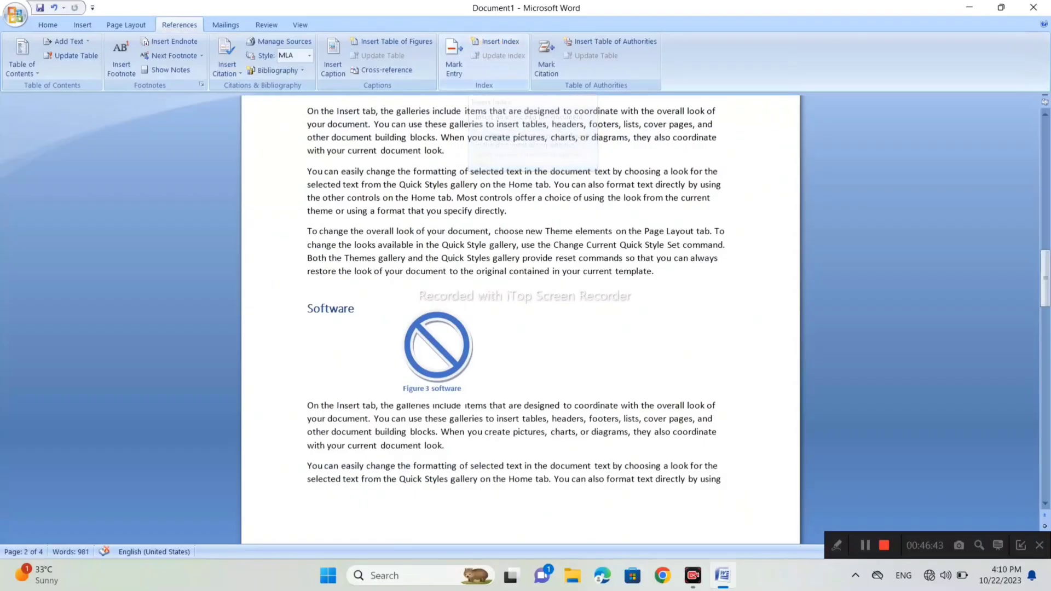
pyautogui.scroll(-4, 520, 317)
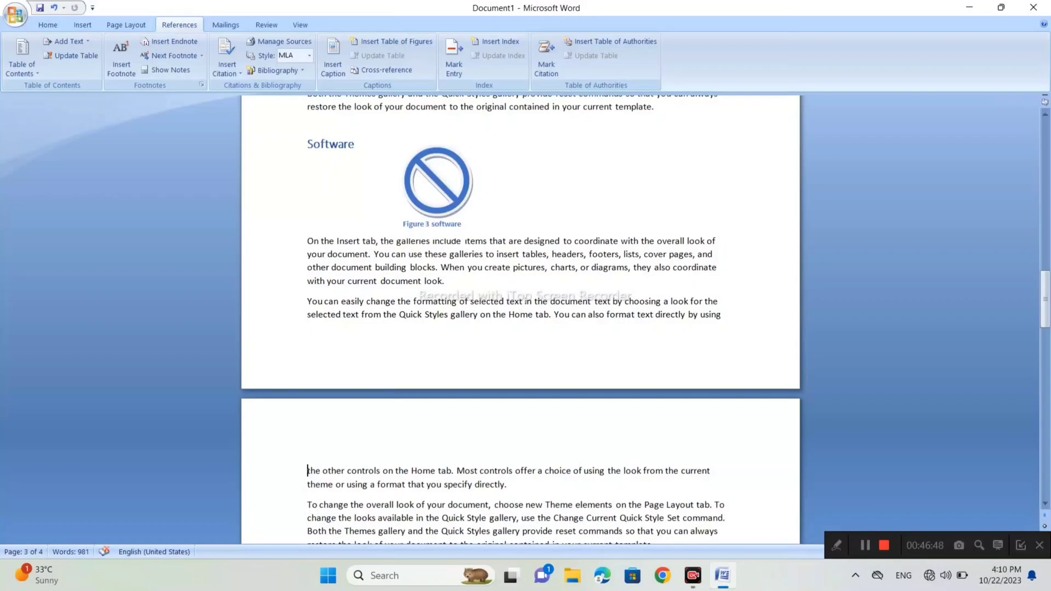
pyautogui.press('Return')
pyautogui.press('Return')
pyautogui.press('Return')
pyautogui.press('Return')
pyautogui.press('Return')
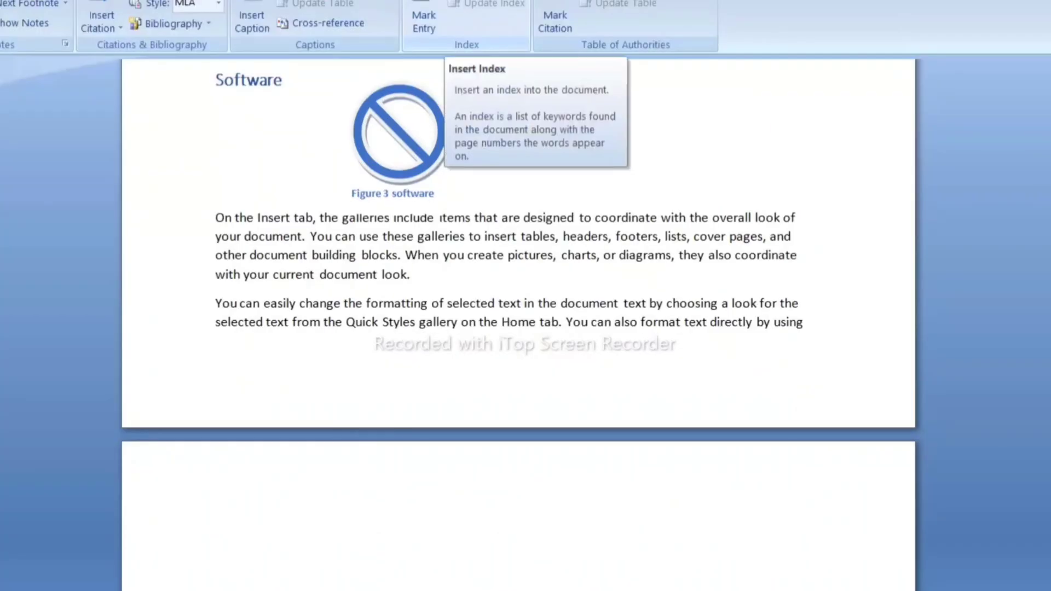
# - Insert an indented index of the marked entries, using the From template format, in the blank space at the start of the third page
pyautogui.click(512, 43)
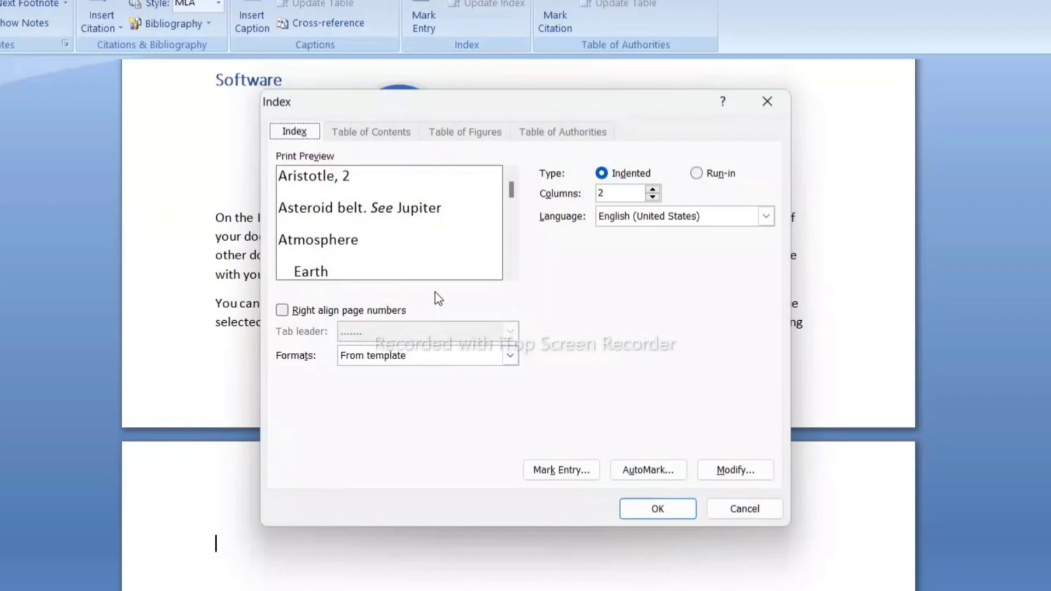
pyautogui.click(652, 189)
pyautogui.click(653, 197)
pyautogui.click(652, 197)
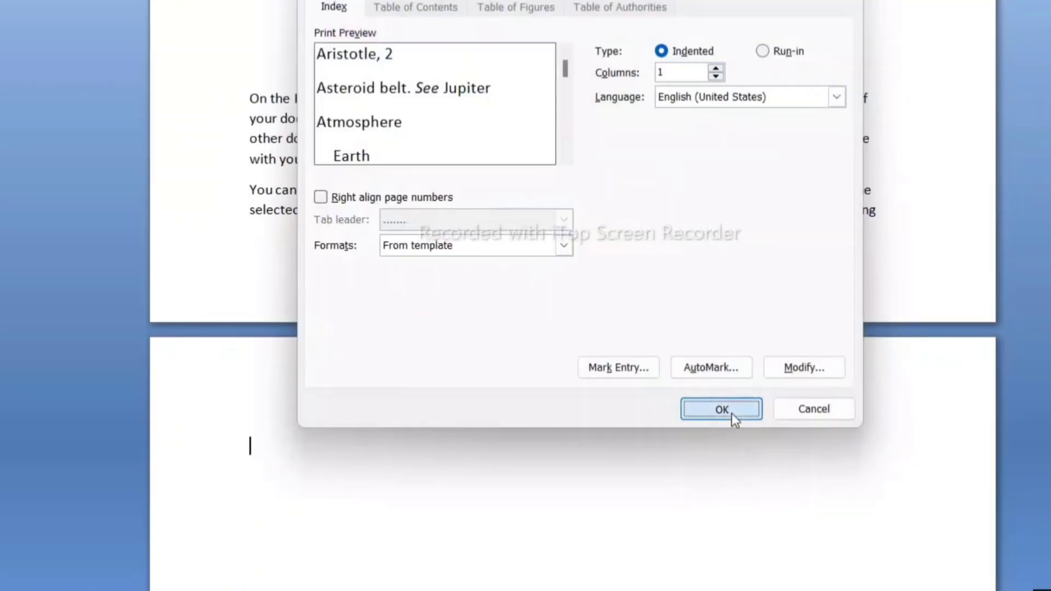
pyautogui.click(660, 509)
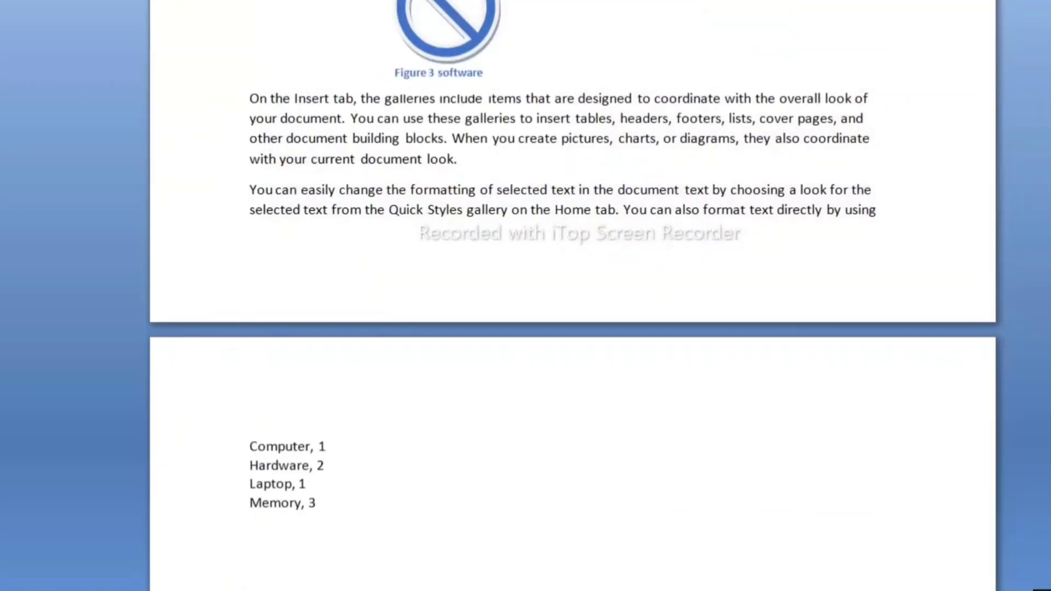
pyautogui.scroll(-1, 572, 296)
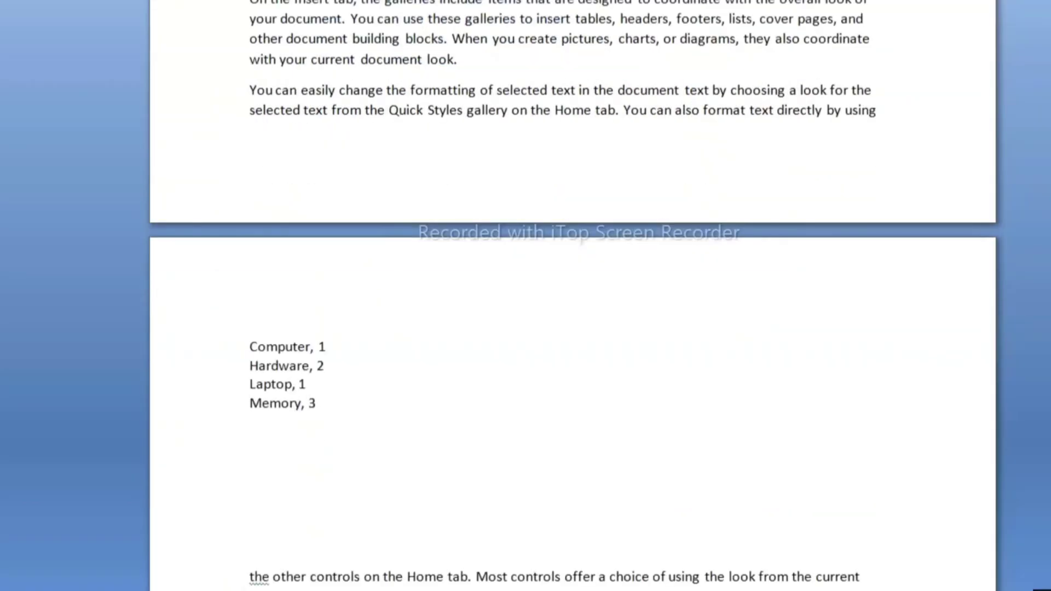
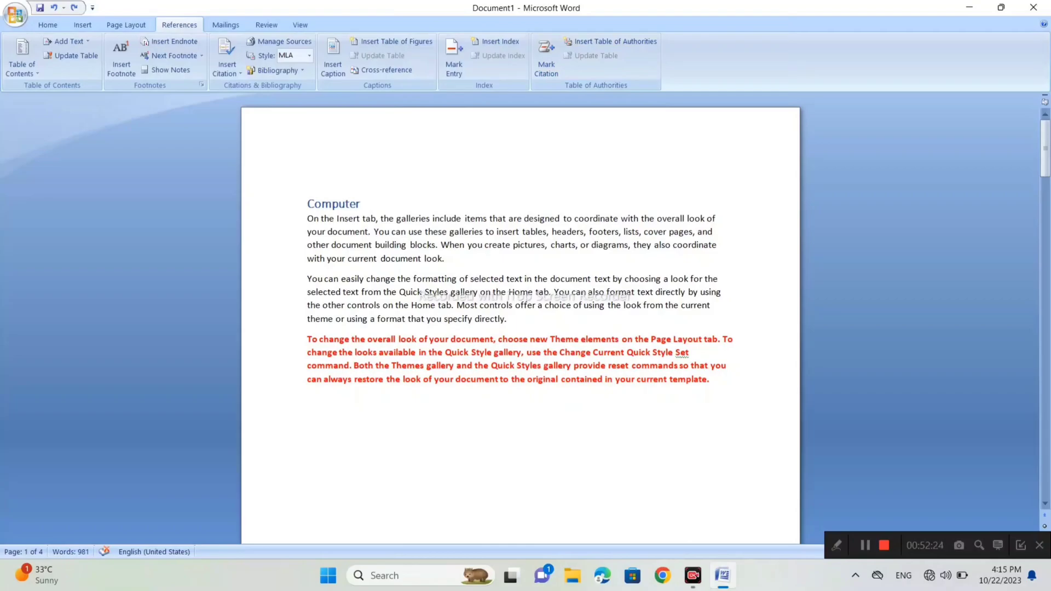
# - Add three blank lines above the heading "Computer" at the start of the document
pyautogui.press('Return')
pyautogui.press('Return')
pyautogui.press('Return')
pyautogui.hotkey('ctrl', 'Home')
pyautogui.press('Right')
pyautogui.press('Right')
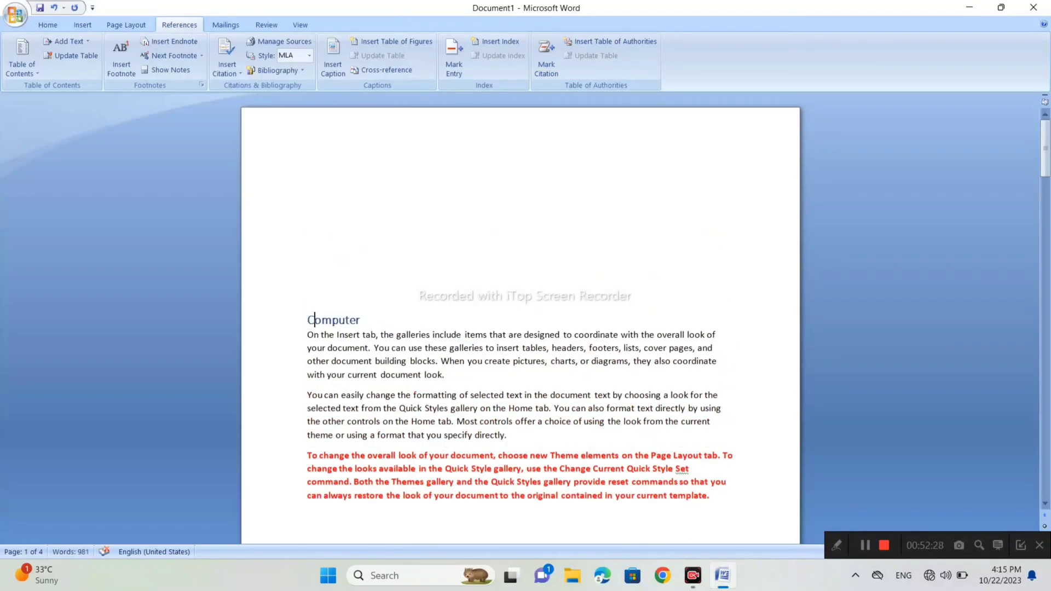
# - Enter the title "Basic computer" on the second blank line above the heading "Computer"
pyautogui.press('Up')
pyautogui.press('Up')
pyautogui.press('Right')
pyautogui.press('Right')
pyautogui.press('Up')
pyautogui.press('Up')
pyautogui.write('Basic')
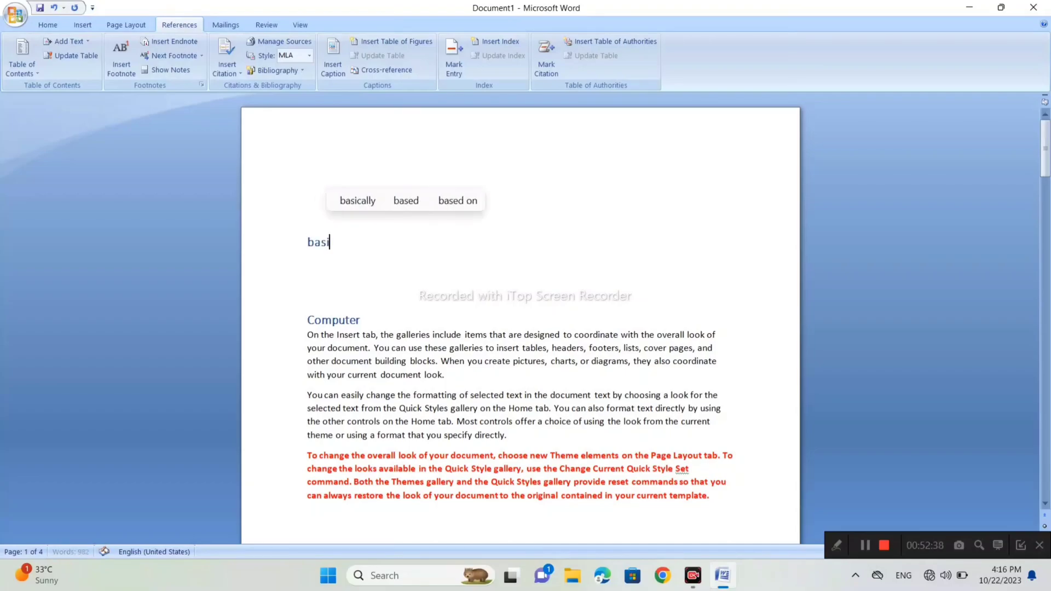
pyautogui.write(' com')
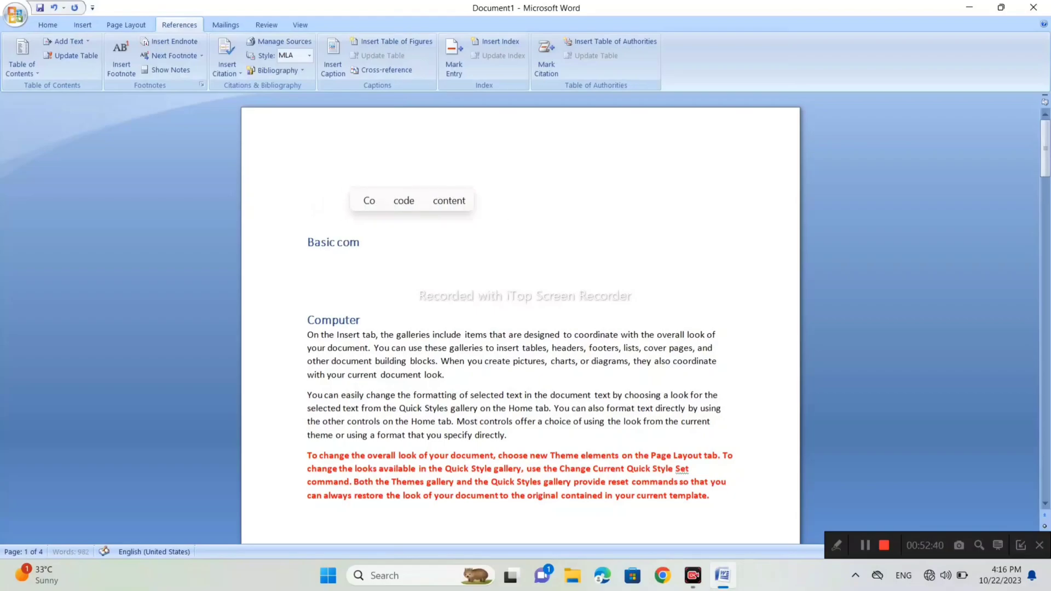
pyautogui.write('puter')
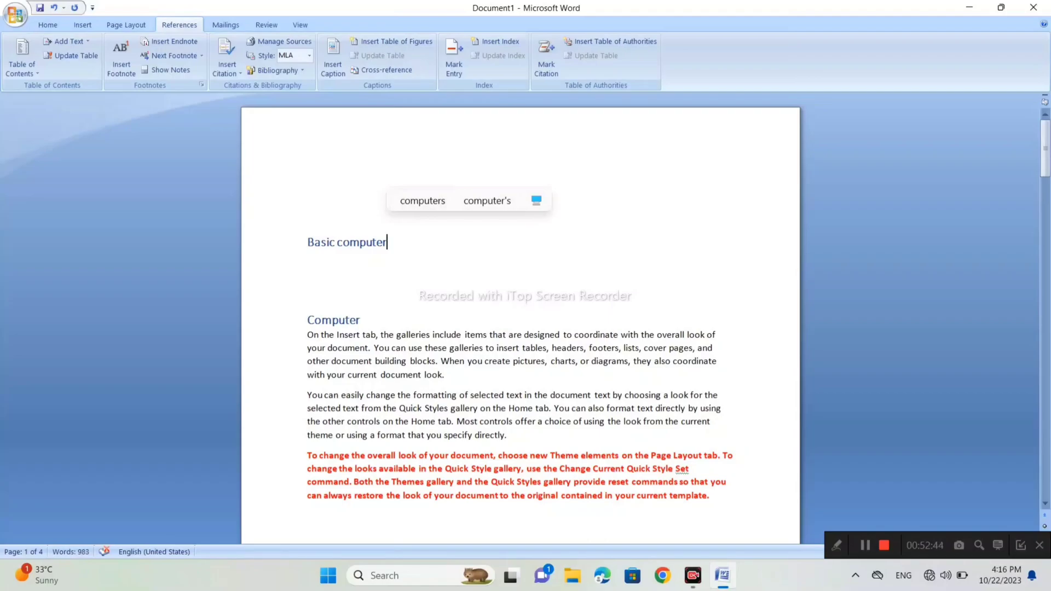
# - Center the title "Basic computer" on the first page
pyautogui.moveTo(388, 242); pyautogui.dragTo(308, 242)
pyautogui.click(47, 25)
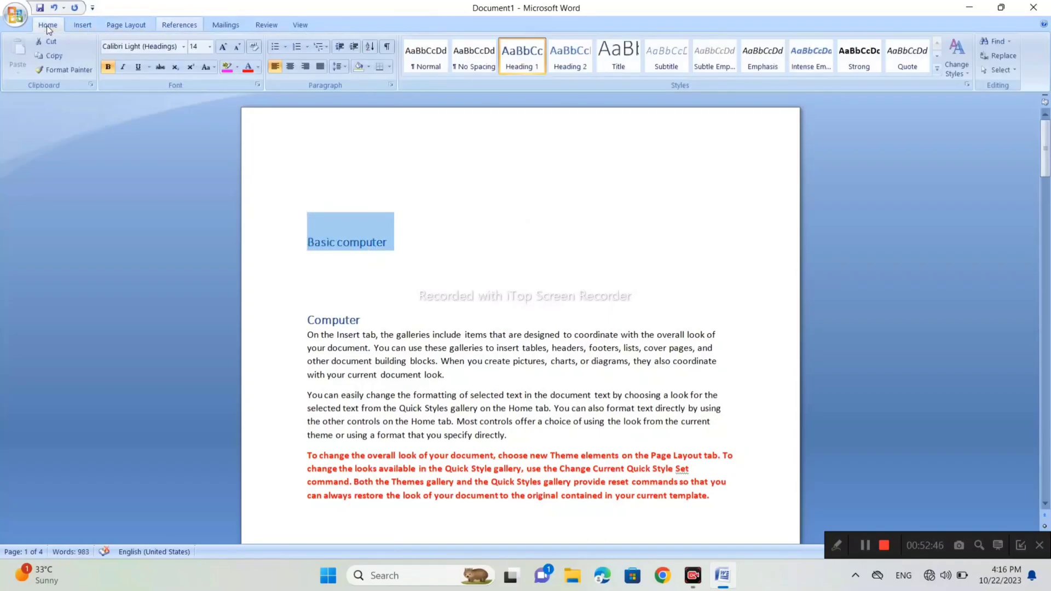
pyautogui.click(290, 67)
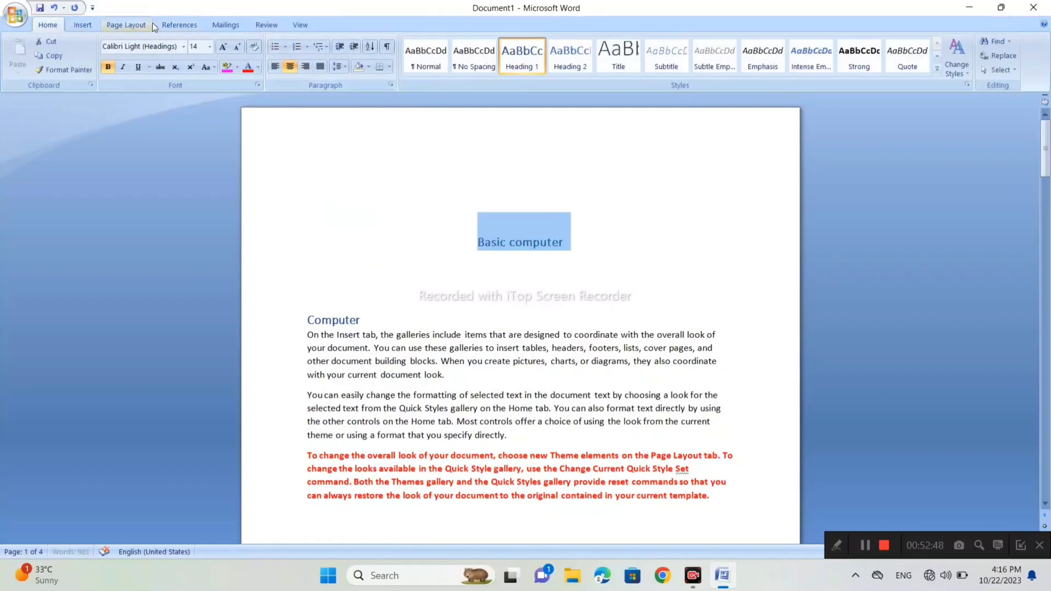
pyautogui.click(179, 25)
pyautogui.click(604, 240)
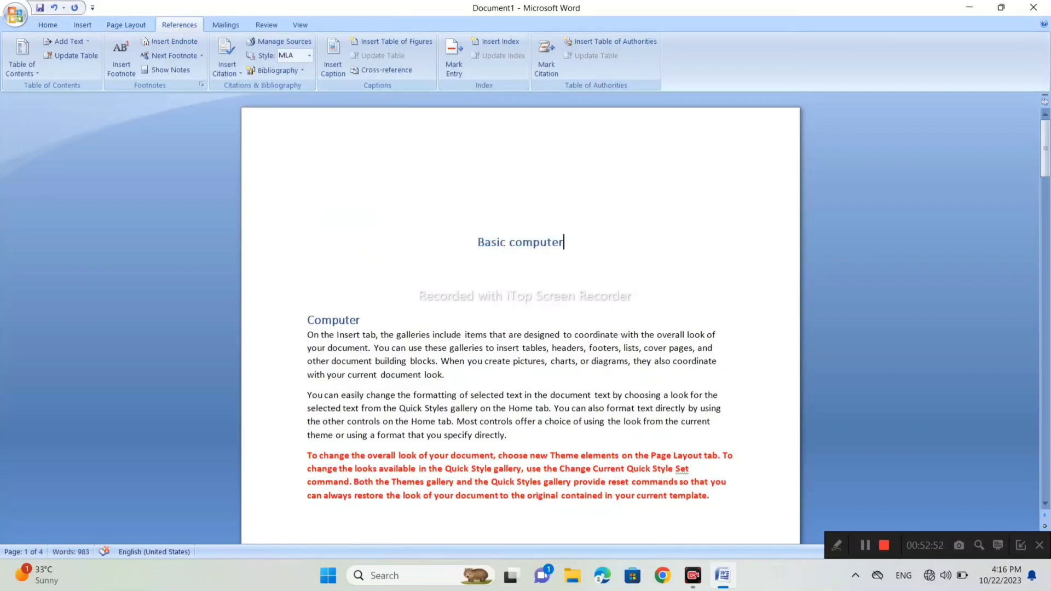
pyautogui.scroll(-7, 520, 318)
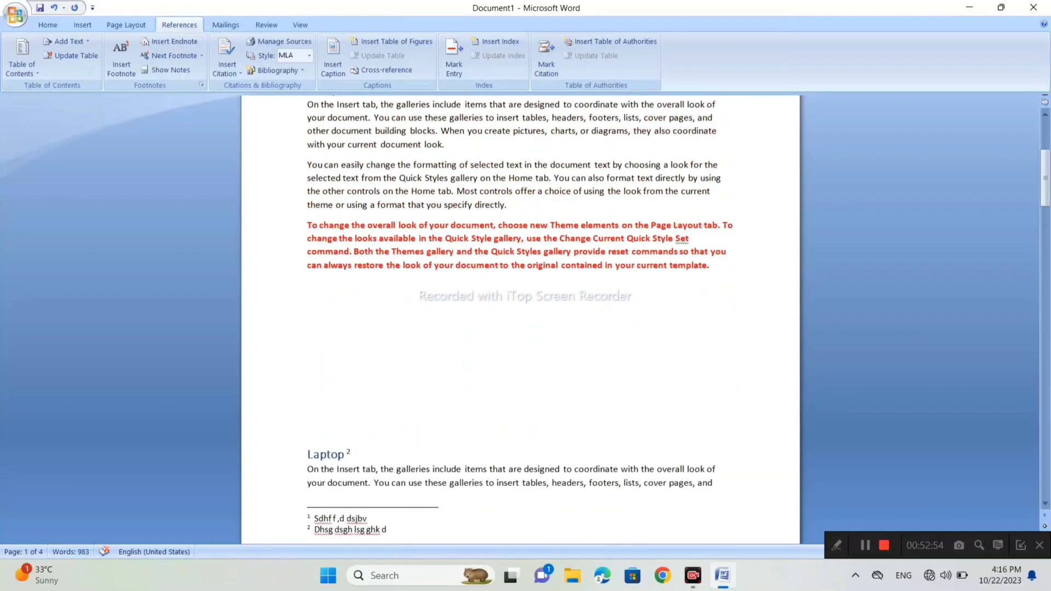
pyautogui.scroll(6, 520, 317)
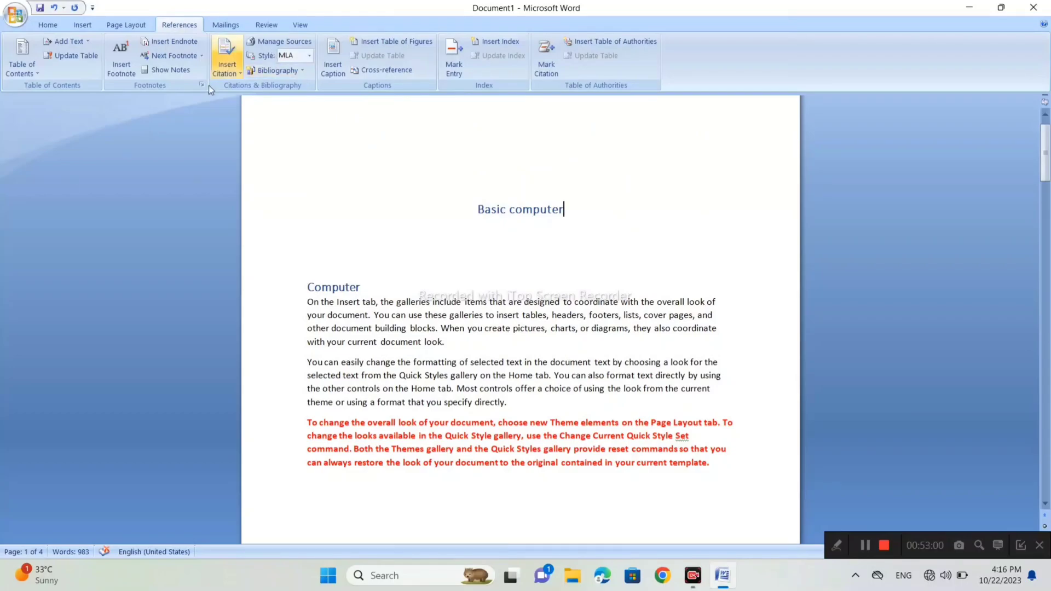
pyautogui.click(541, 52)
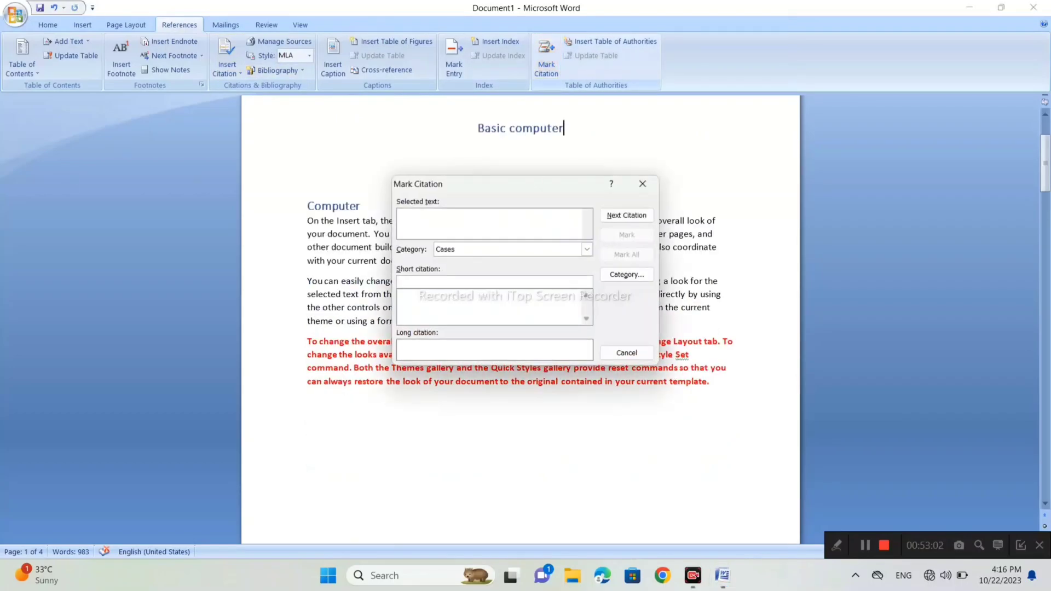
pyautogui.click(643, 186)
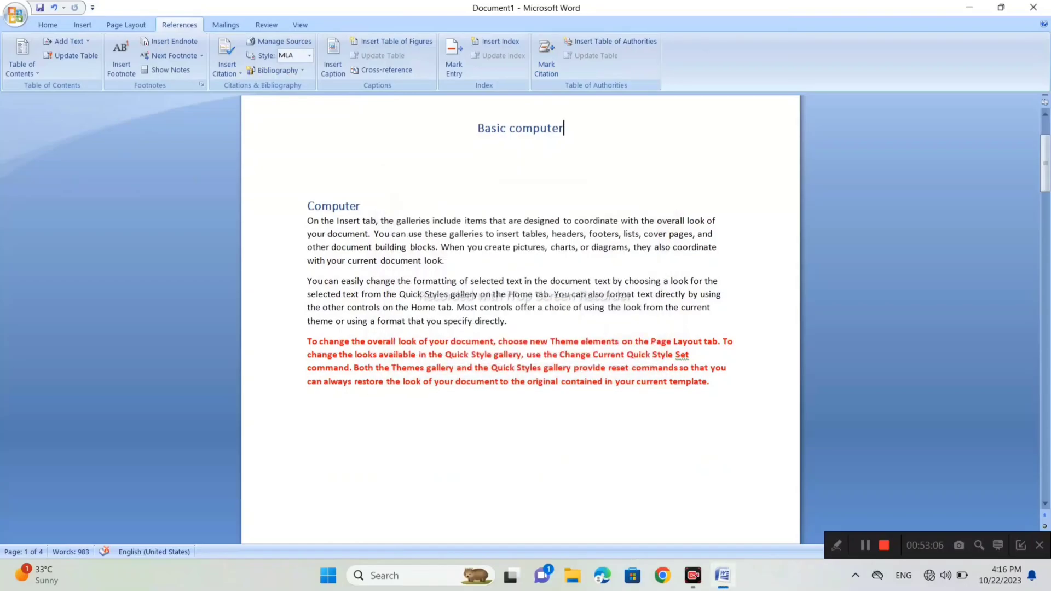
# - With the title "Basic computer" selected for citation marking, rename category 8 to "basic computer" and close the dialog without marking
pyautogui.moveTo(564, 129); pyautogui.dragTo(471, 130)
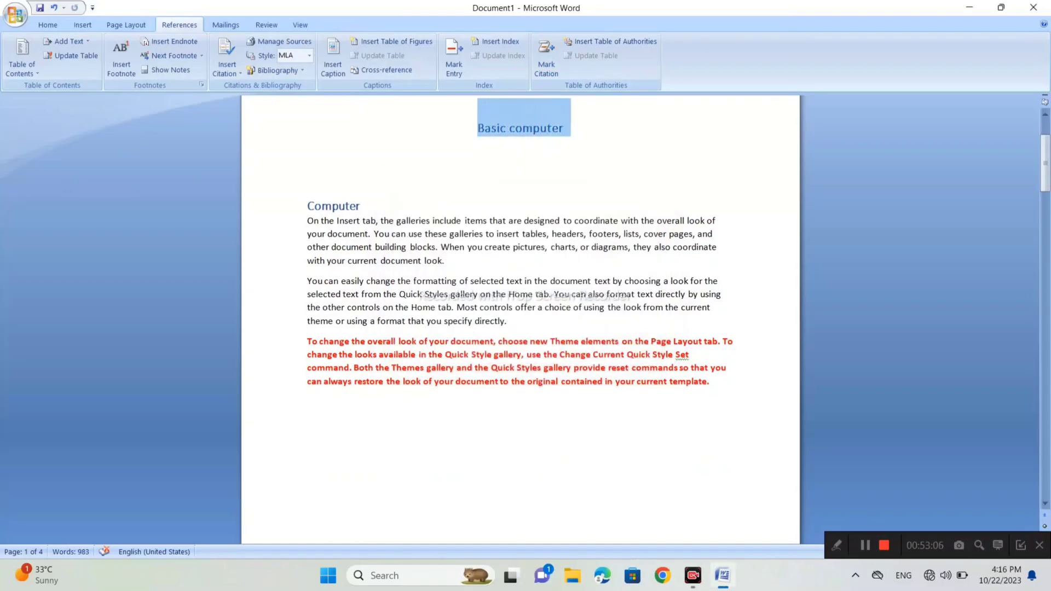
pyautogui.click(551, 52)
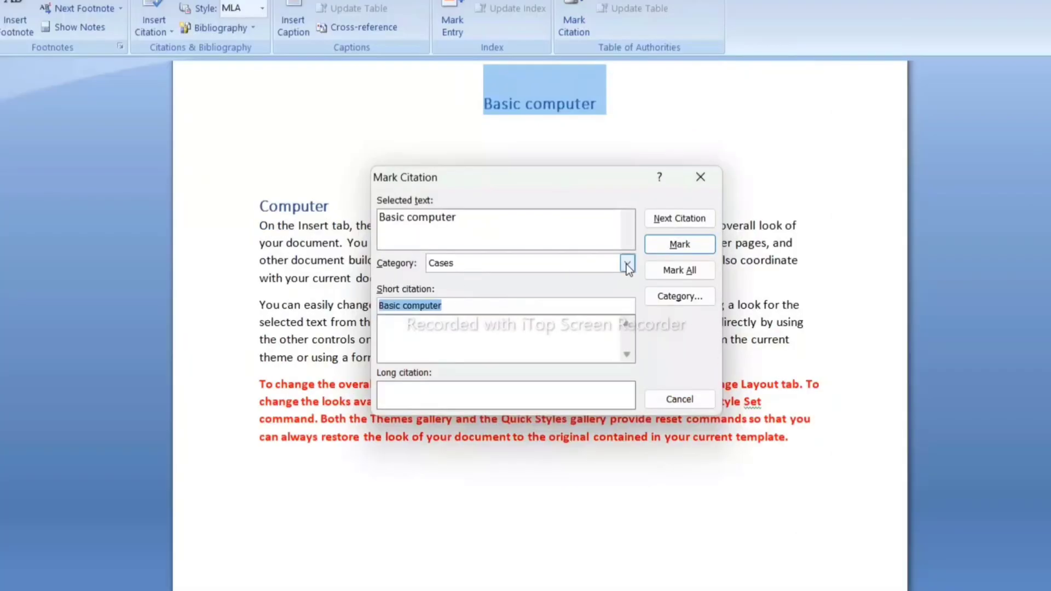
pyautogui.click(626, 264)
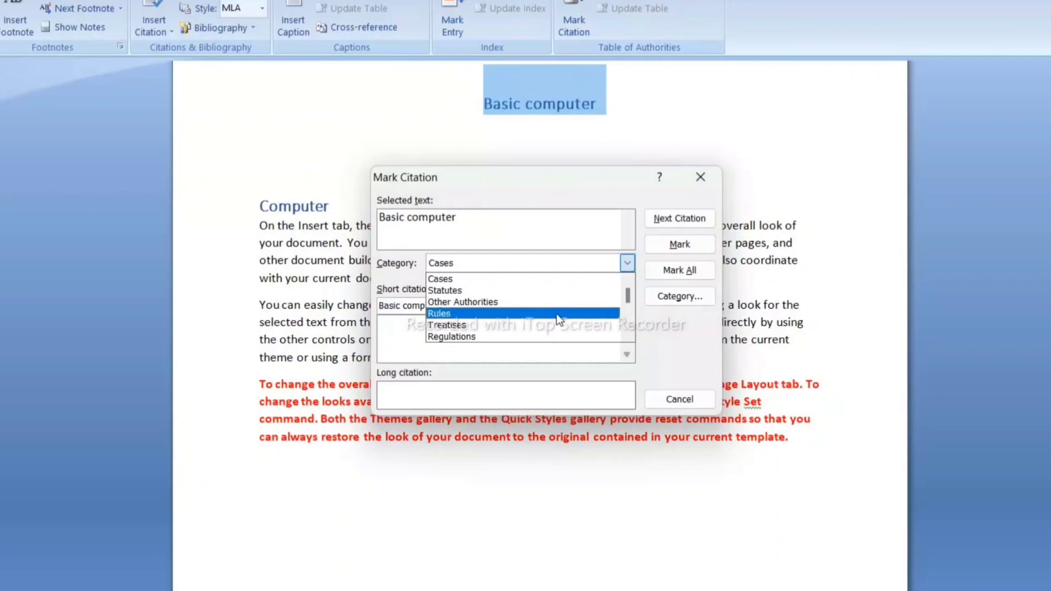
pyautogui.moveTo(627, 296); pyautogui.dragTo(629, 307)
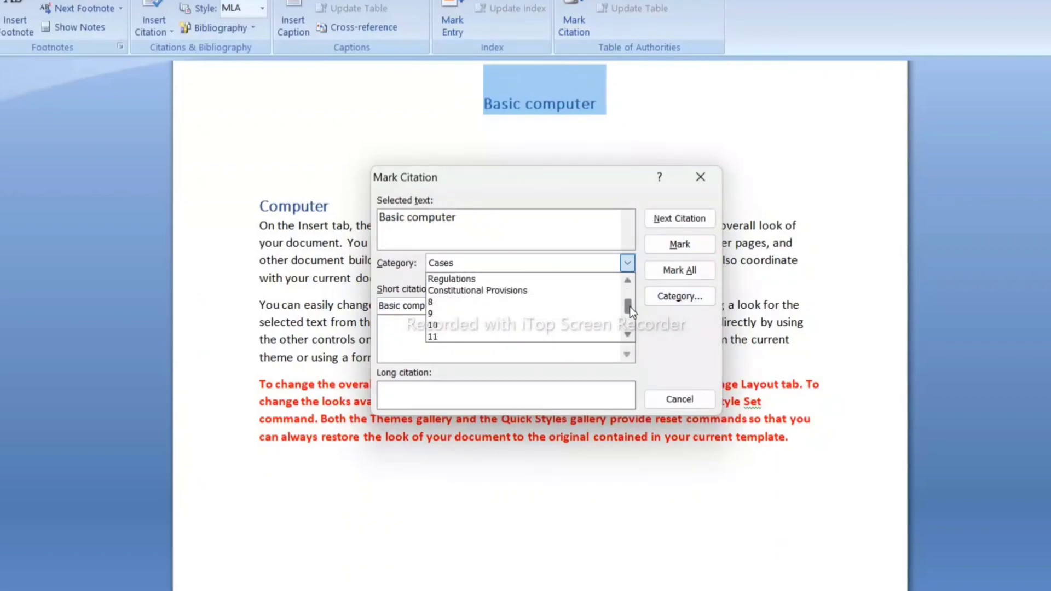
pyautogui.click(469, 304)
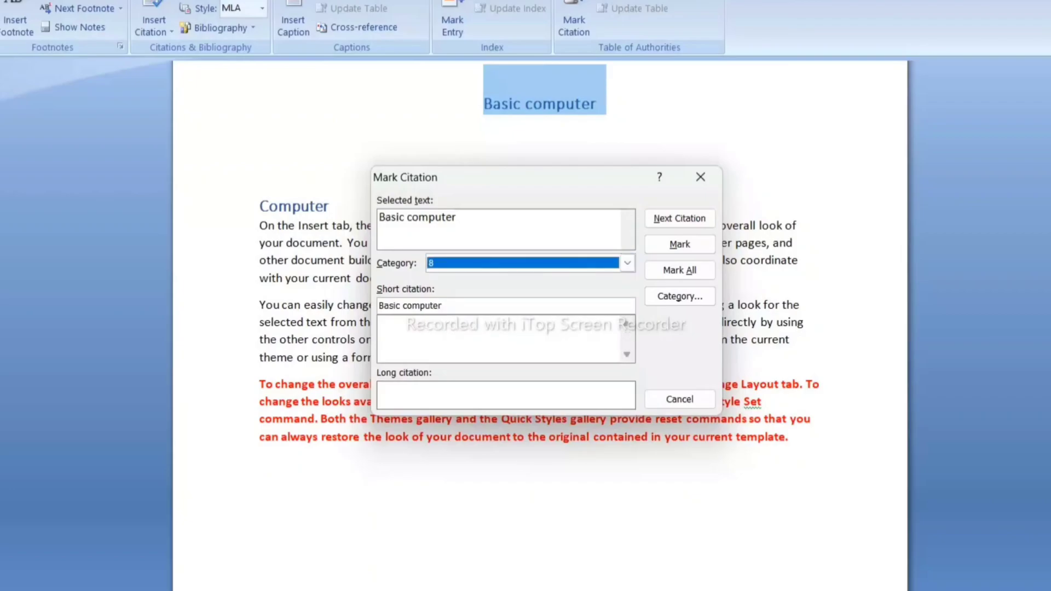
pyautogui.click(694, 300)
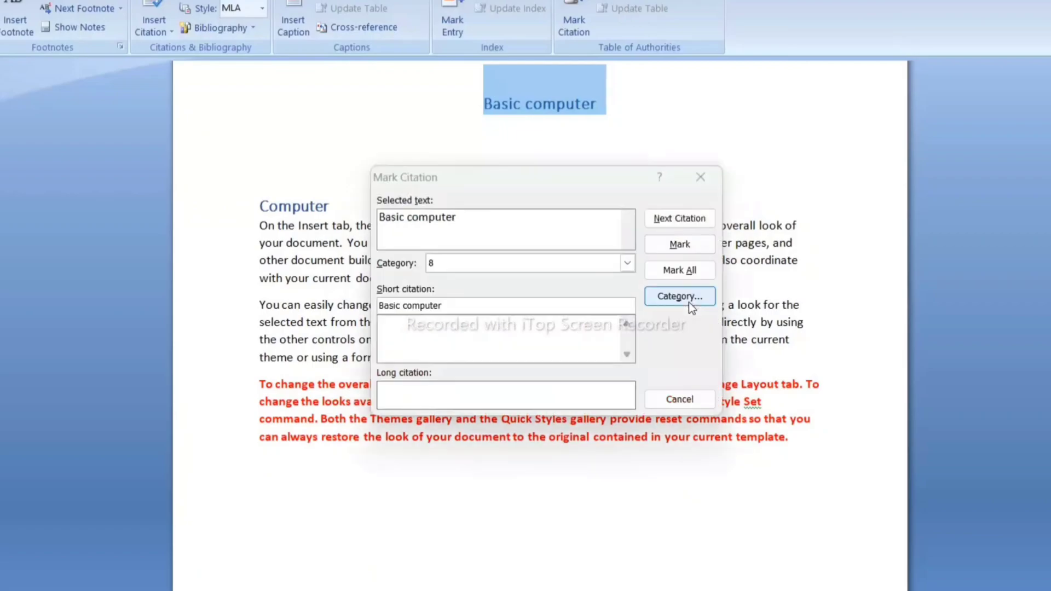
pyautogui.press('BackSpace')
pyautogui.write('basice')
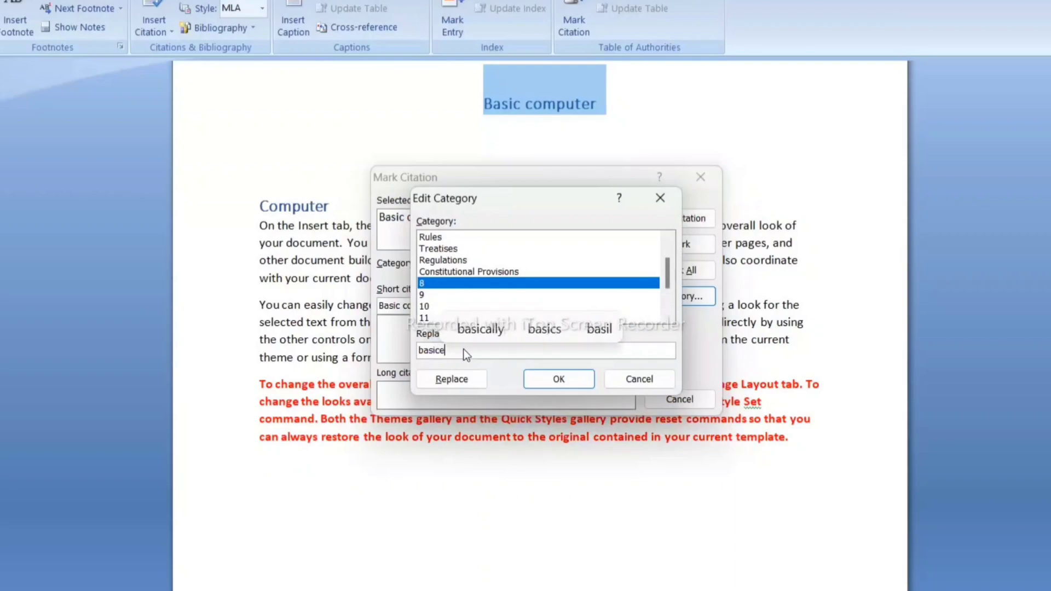
pyautogui.press('BackSpace')
pyautogui.write('computer')
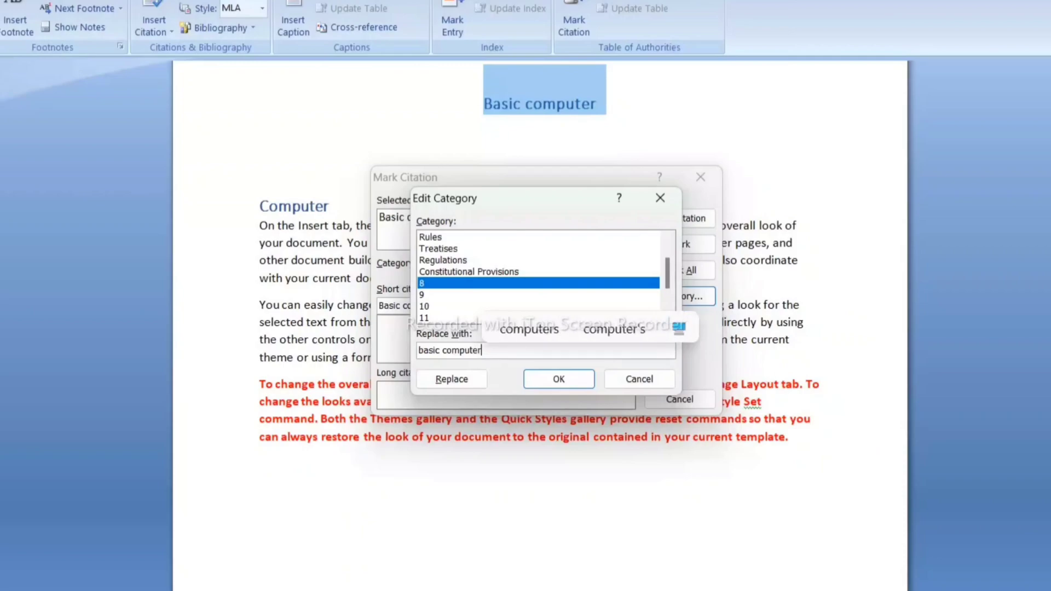
pyautogui.click(459, 379)
pyautogui.click(552, 378)
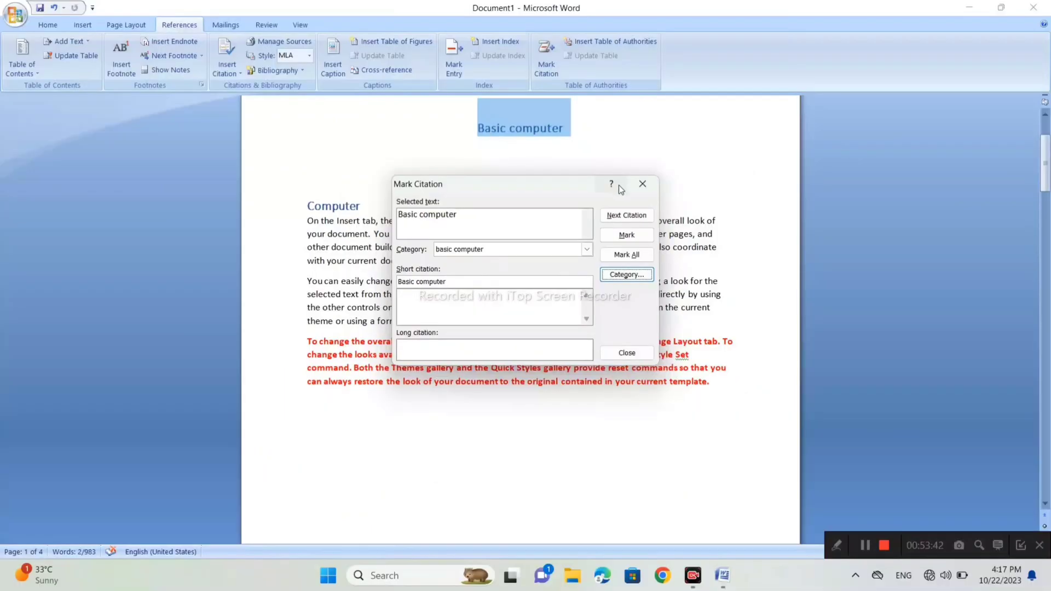
pyautogui.click(680, 400)
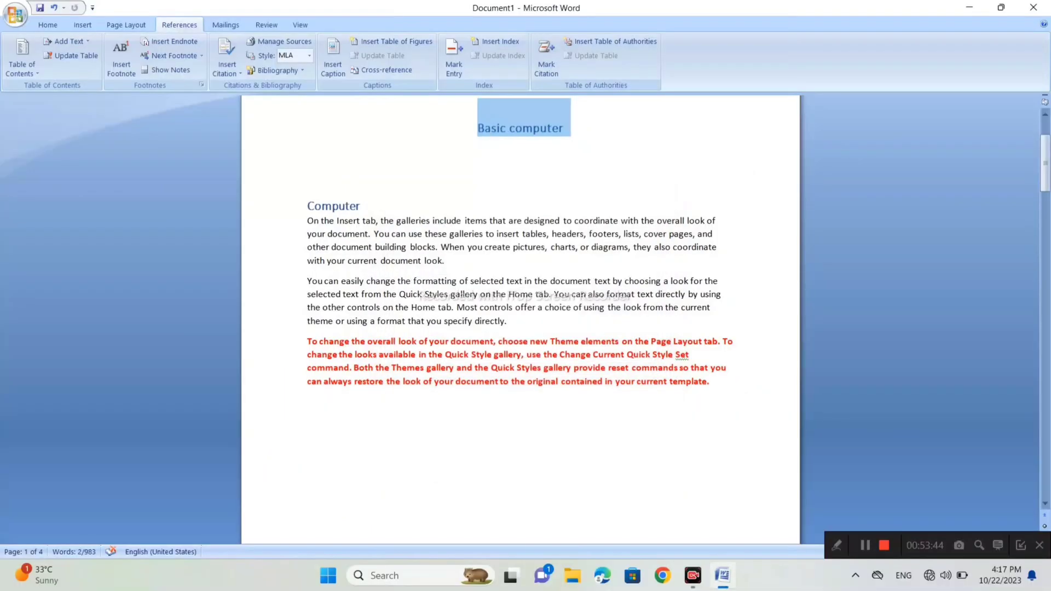
# - With the heading "Computer" selected for citation marking, rename category 13 to "computer" and close the dialog without marking
pyautogui.moveTo(360, 206); pyautogui.dragTo(307, 206)
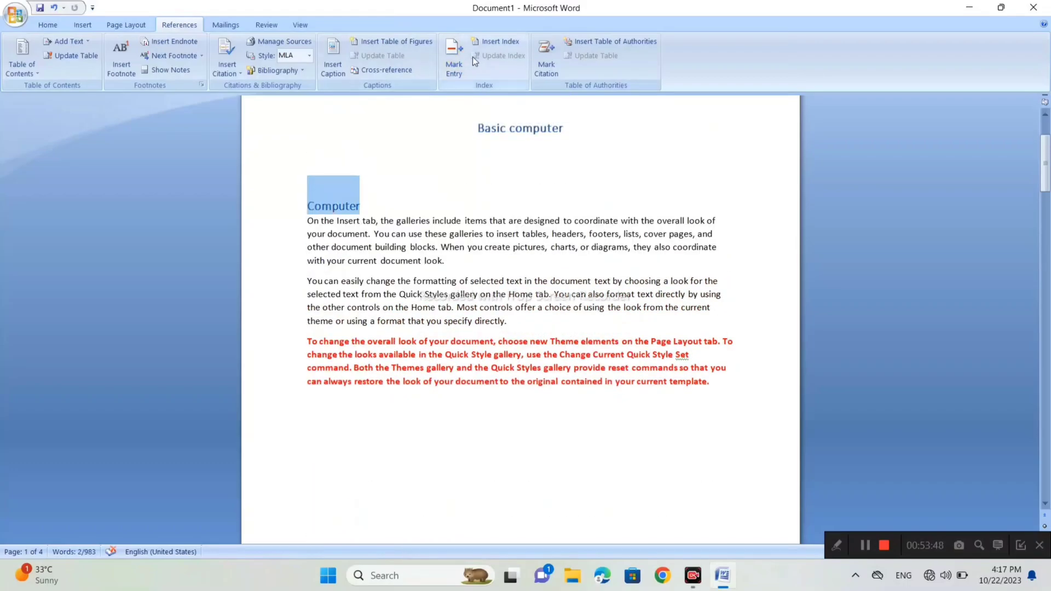
pyautogui.click(549, 54)
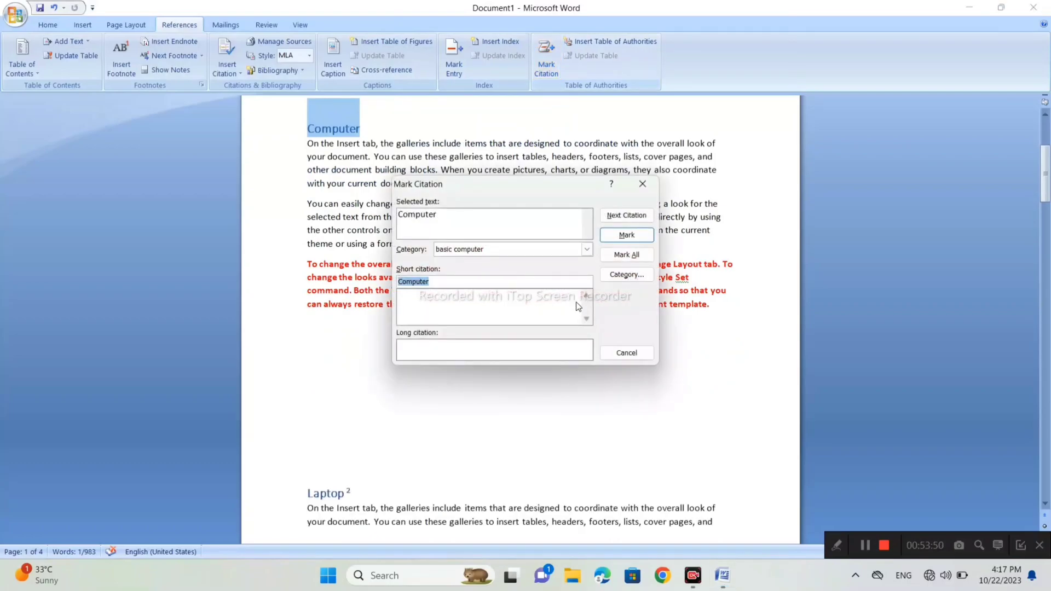
pyautogui.click(586, 250)
pyautogui.scroll(-3, 585, 282)
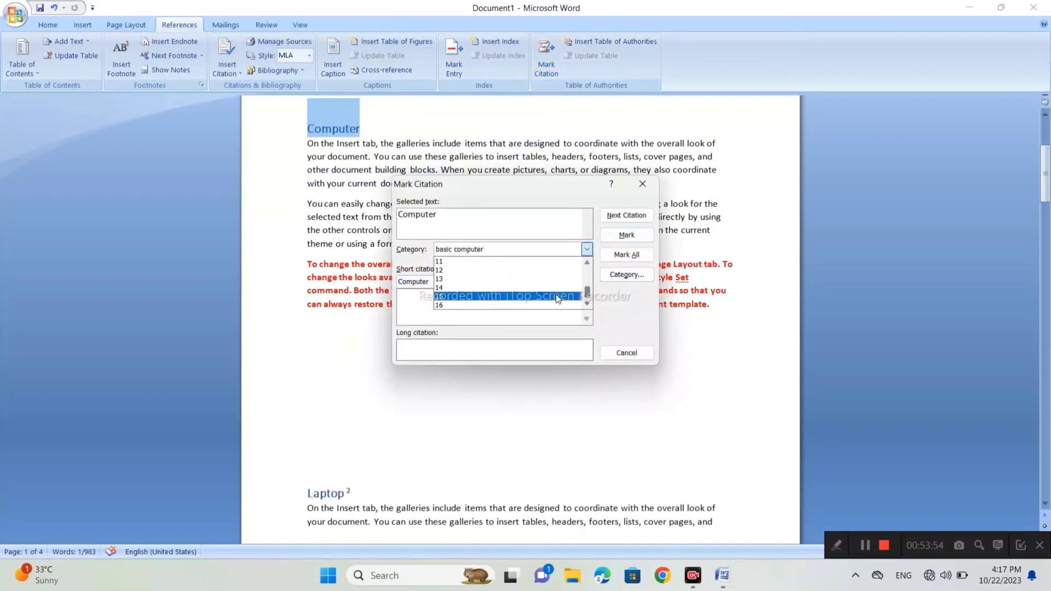
pyautogui.click(553, 279)
pyautogui.click(636, 277)
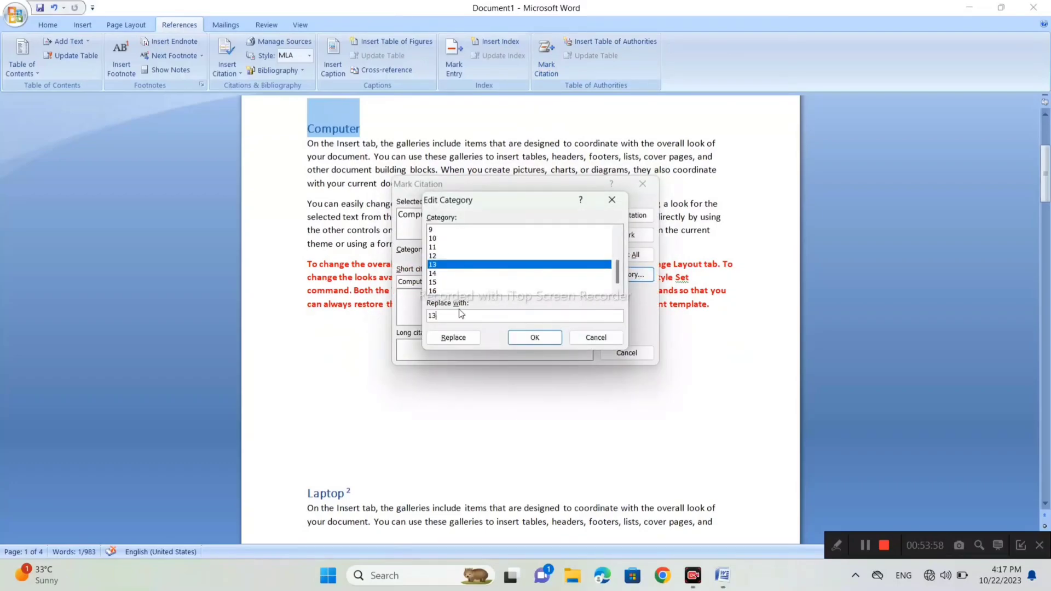
pyautogui.press('BackSpace')
pyautogui.press('BackSpace')
pyautogui.write('comp')
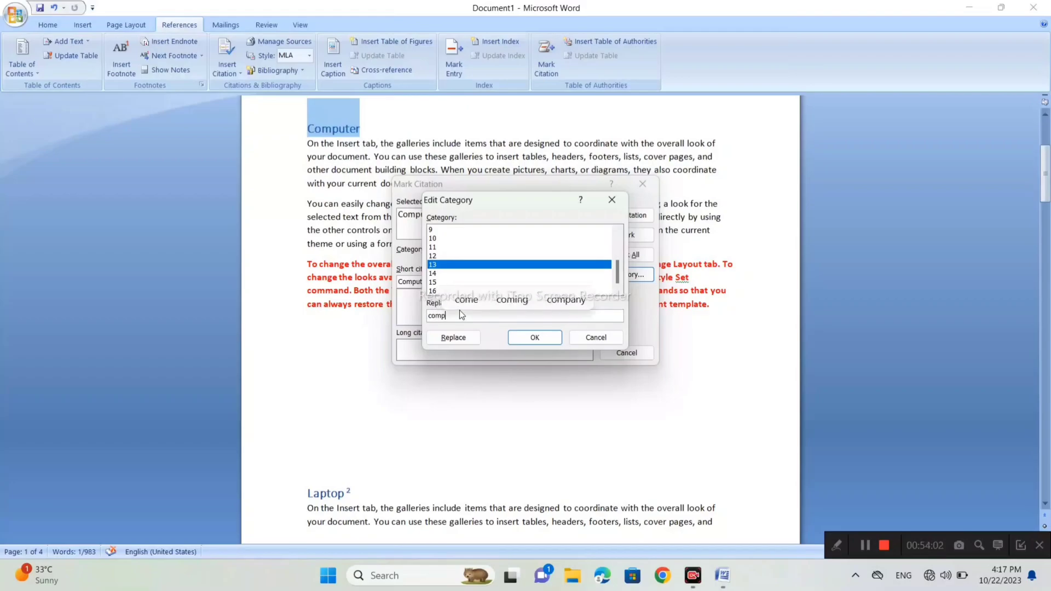
pyautogui.write('uter')
pyautogui.click(455, 338)
pyautogui.click(557, 339)
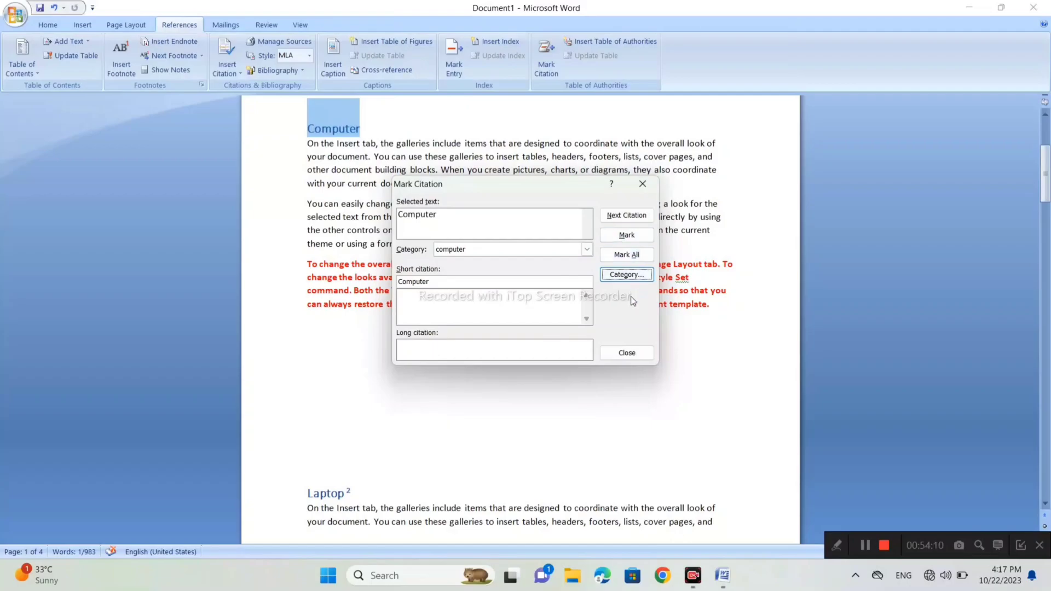
pyautogui.click(643, 184)
# - Mark the heading "Laptop" as a table of authorities citation in the category "basic computer"
pyautogui.scroll(3, 520, 320)
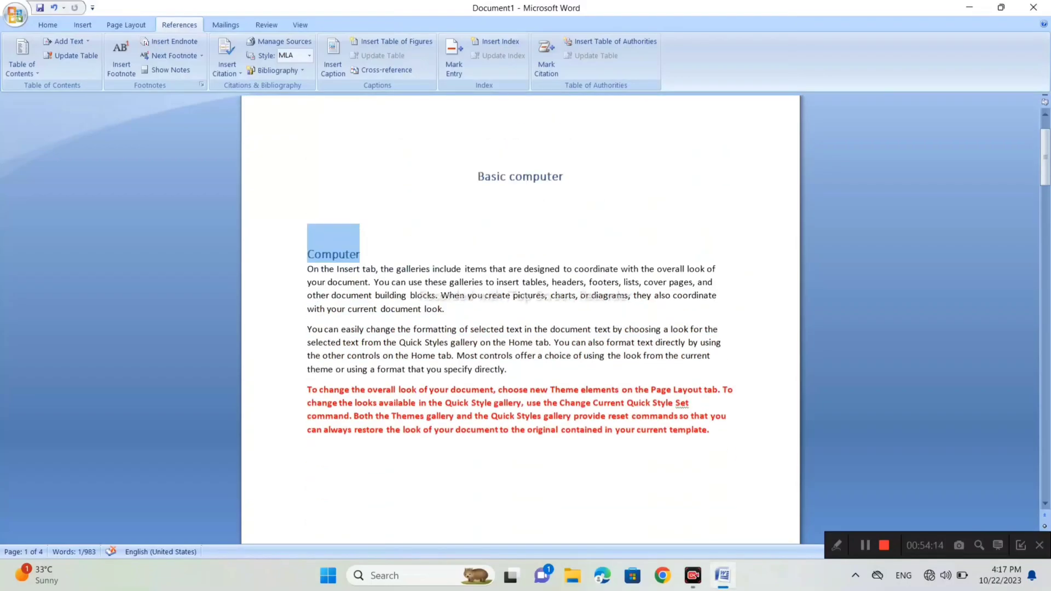
pyautogui.click(370, 255)
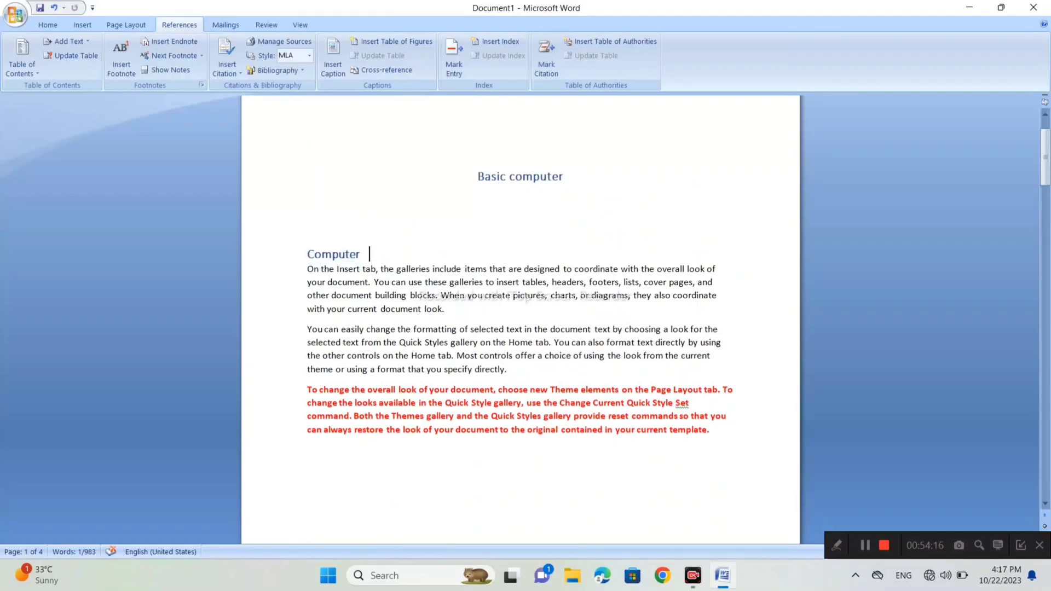
pyautogui.scroll(-6, 521, 320)
pyautogui.scroll(-2, 520, 321)
pyautogui.scroll(8, 520, 321)
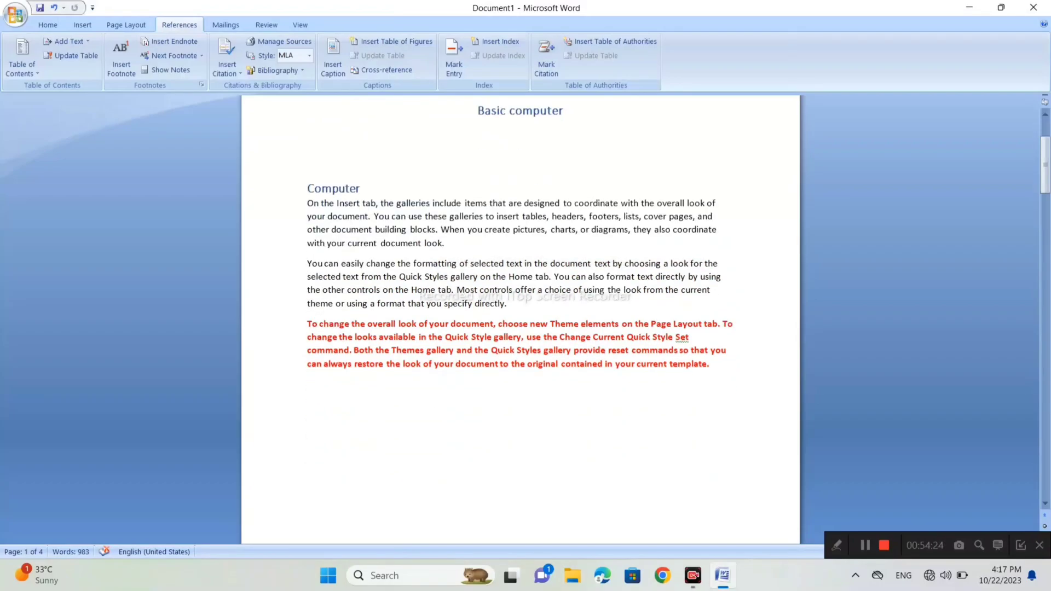
pyautogui.scroll(-10, 520, 320)
pyautogui.moveTo(344, 324); pyautogui.dragTo(307, 324)
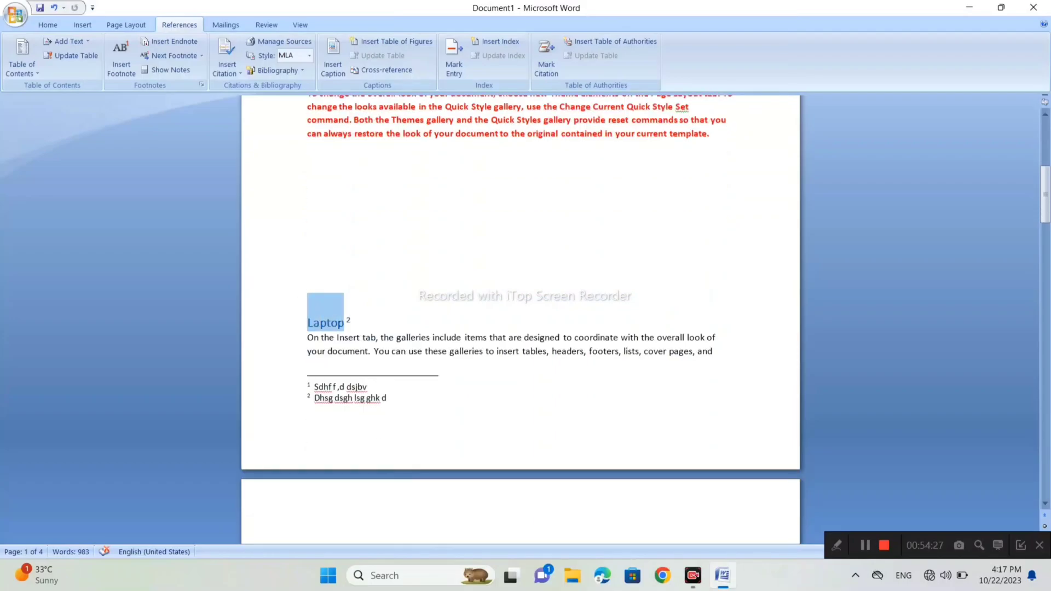
pyautogui.click(546, 54)
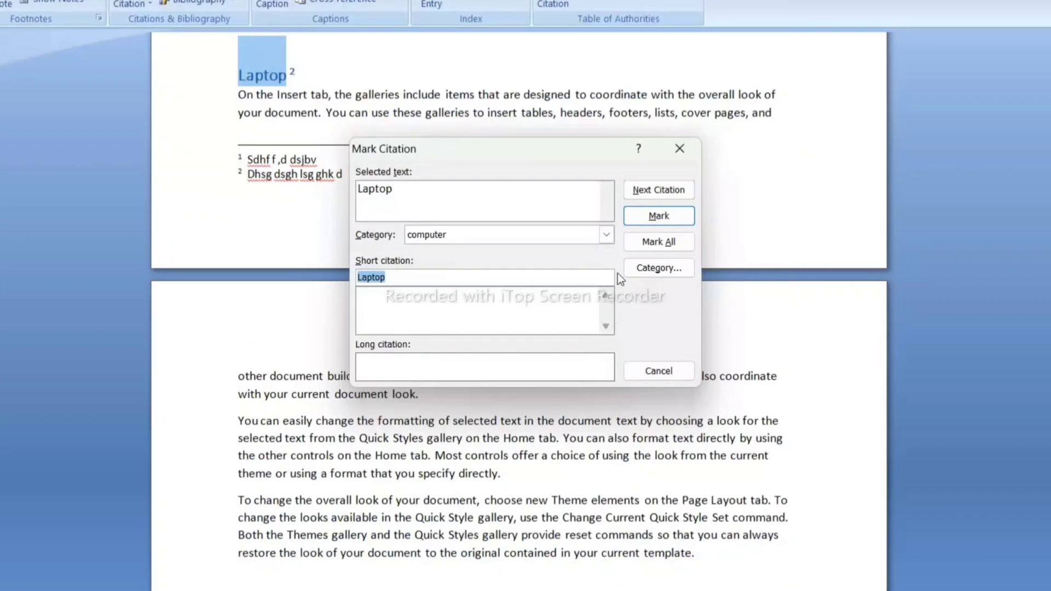
pyautogui.click(613, 238)
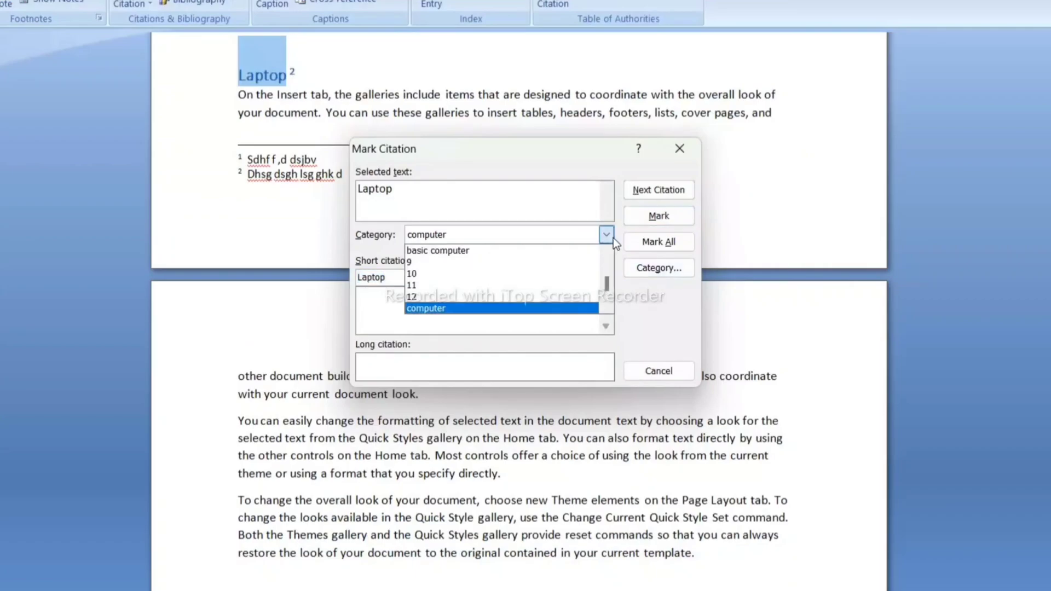
pyautogui.click(477, 254)
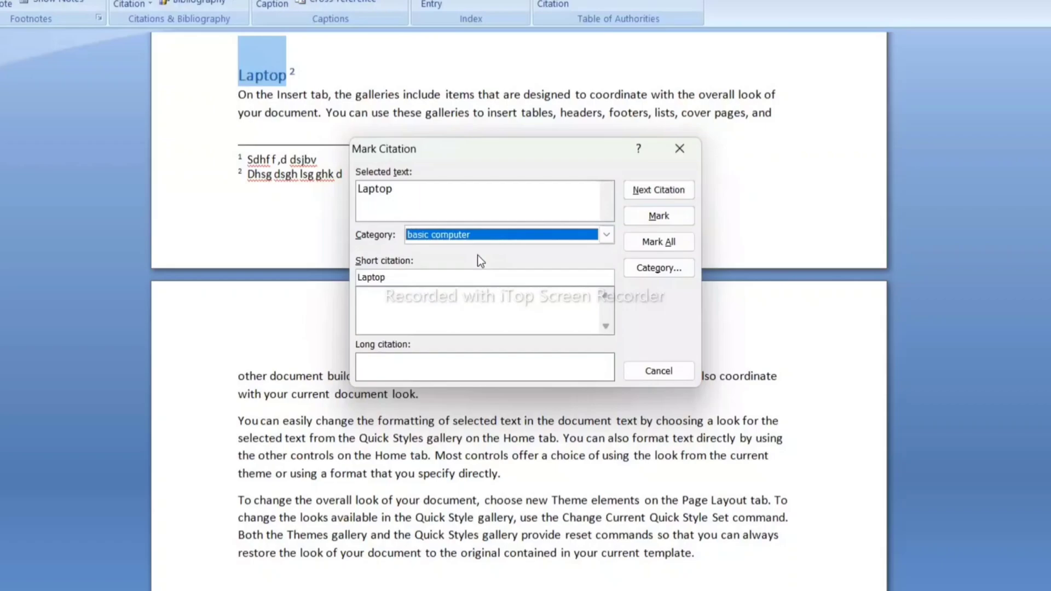
pyautogui.click(668, 215)
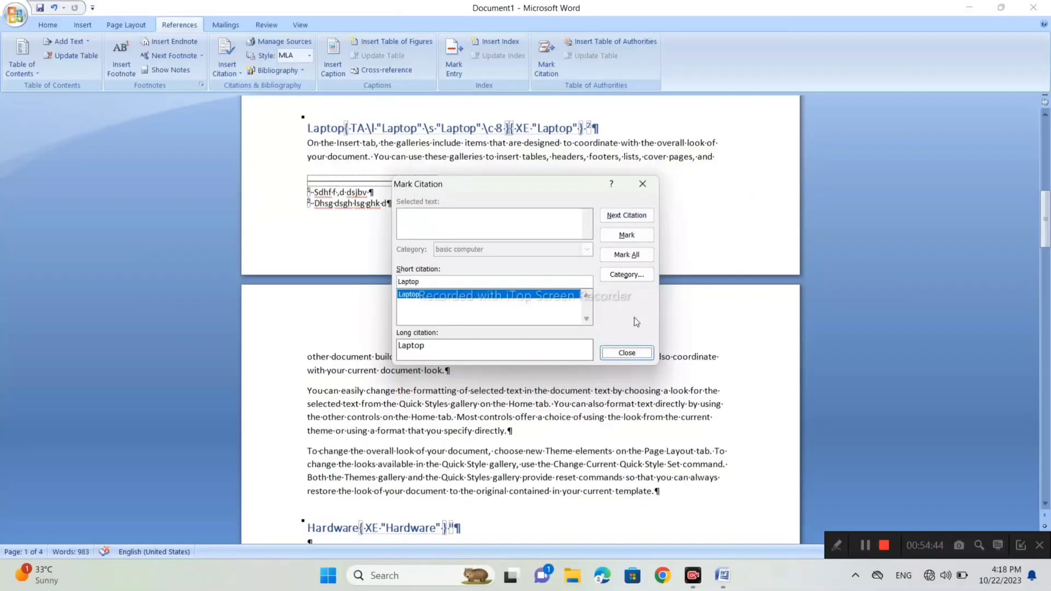
# - Mark the heading "Hardware" as a table of authorities citation in the category "basic computer"
pyautogui.click(627, 353)
pyautogui.scroll(-3, 634, 368)
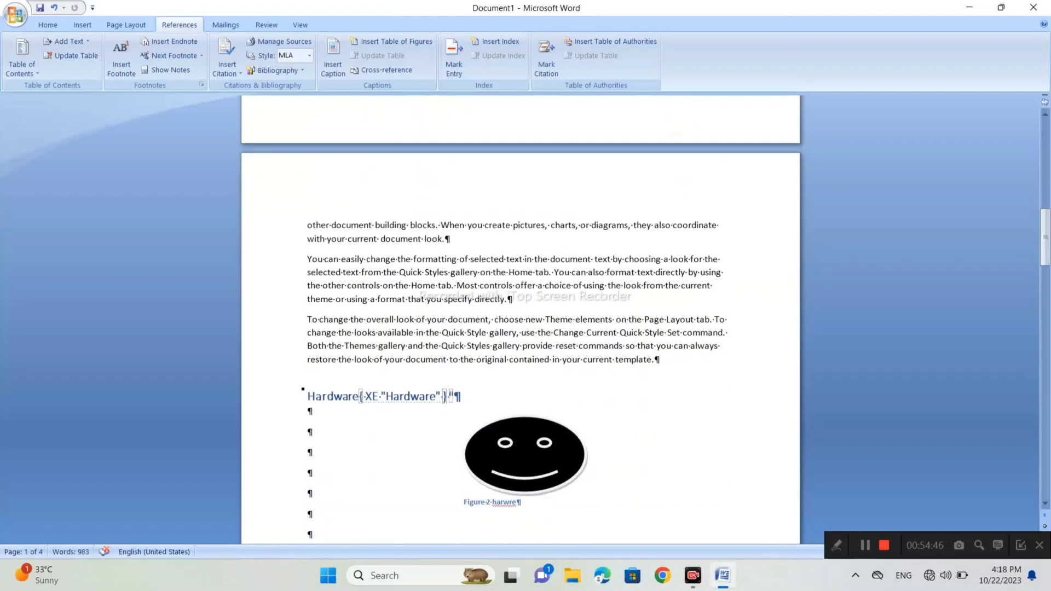
pyautogui.moveTo(360, 395); pyautogui.dragTo(307, 396)
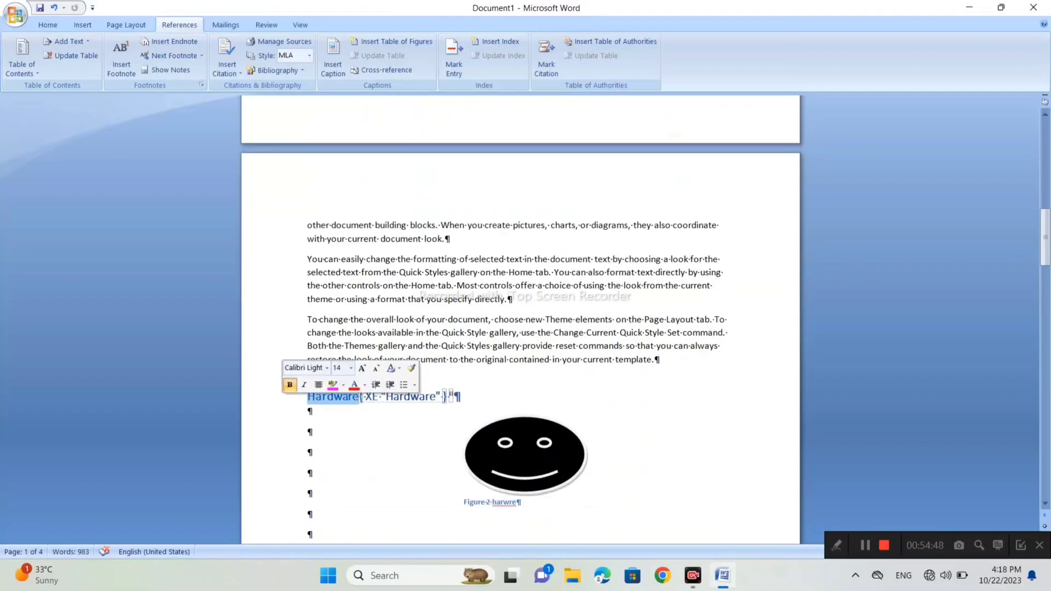
pyautogui.click(545, 63)
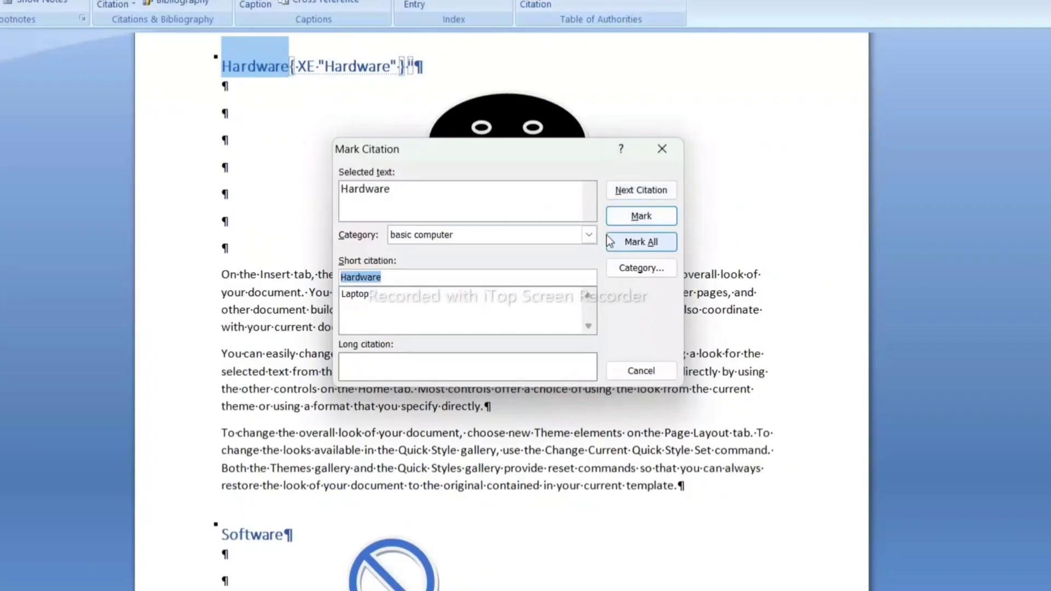
pyautogui.click(588, 234)
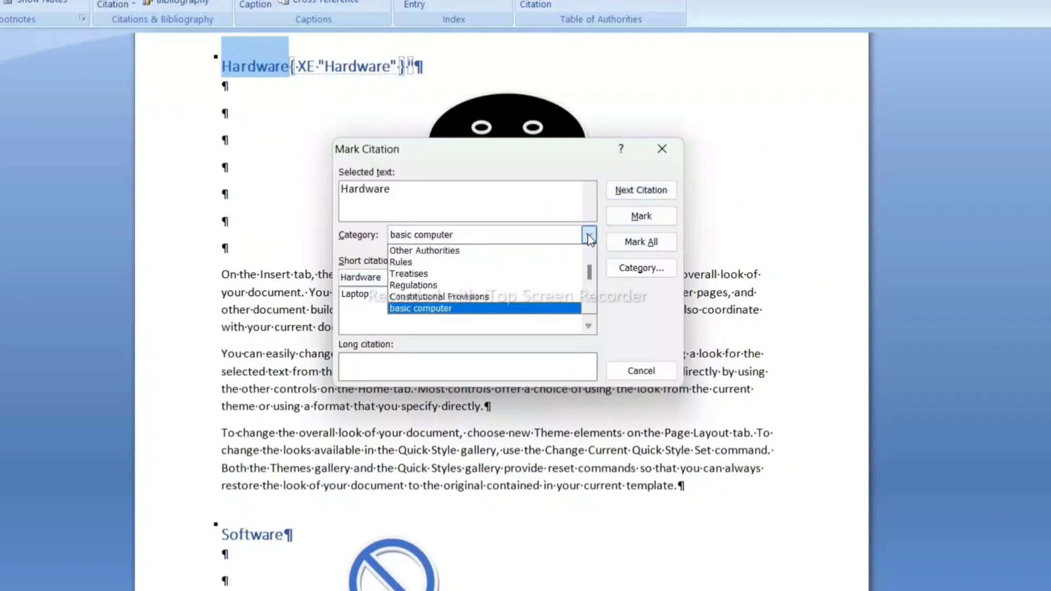
pyautogui.click(476, 308)
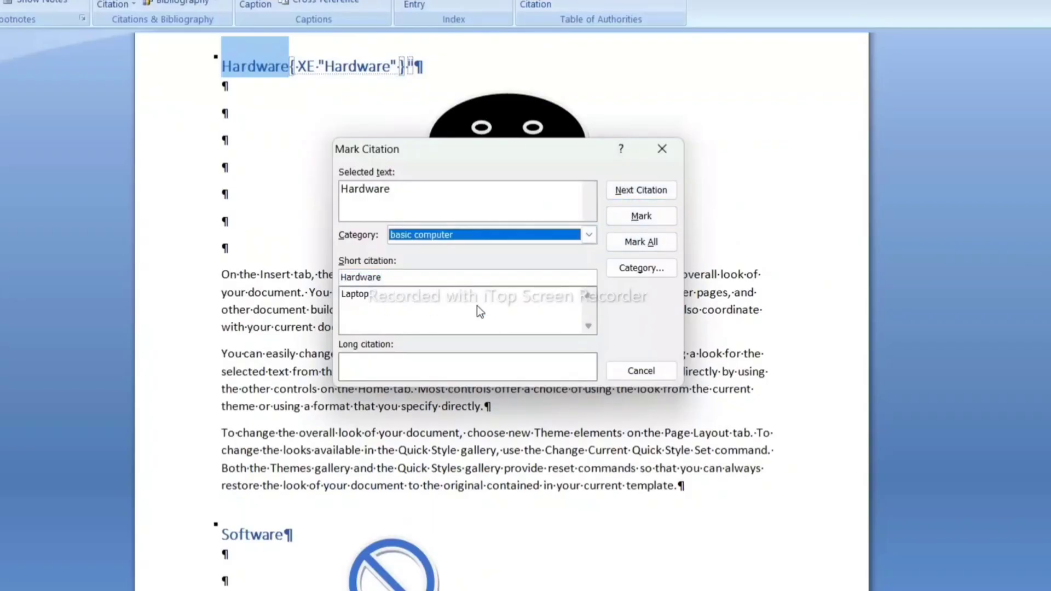
pyautogui.click(656, 214)
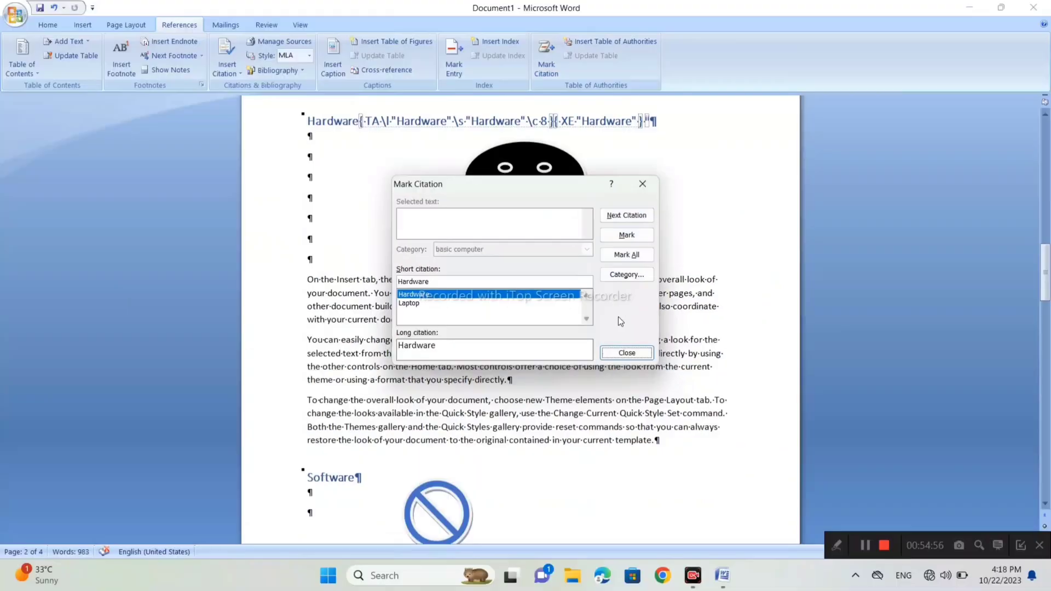
pyautogui.click(641, 371)
# - Mark the heading "Software" as a table of authorities citation in the category "computer"
pyautogui.scroll(-4, 520, 318)
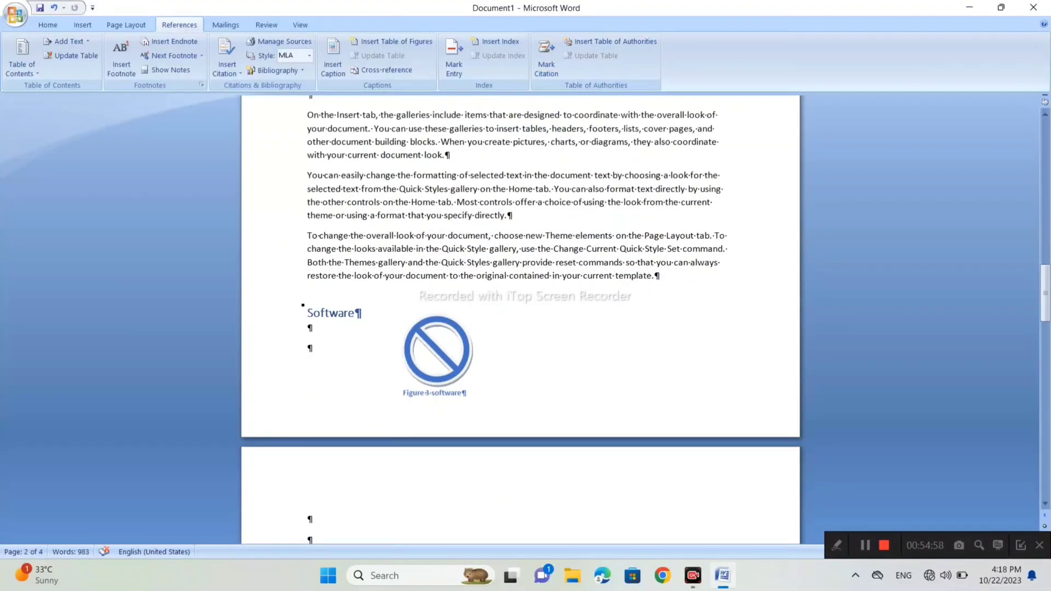
pyautogui.scroll(-1, 520, 318)
pyautogui.scroll(6, 520, 318)
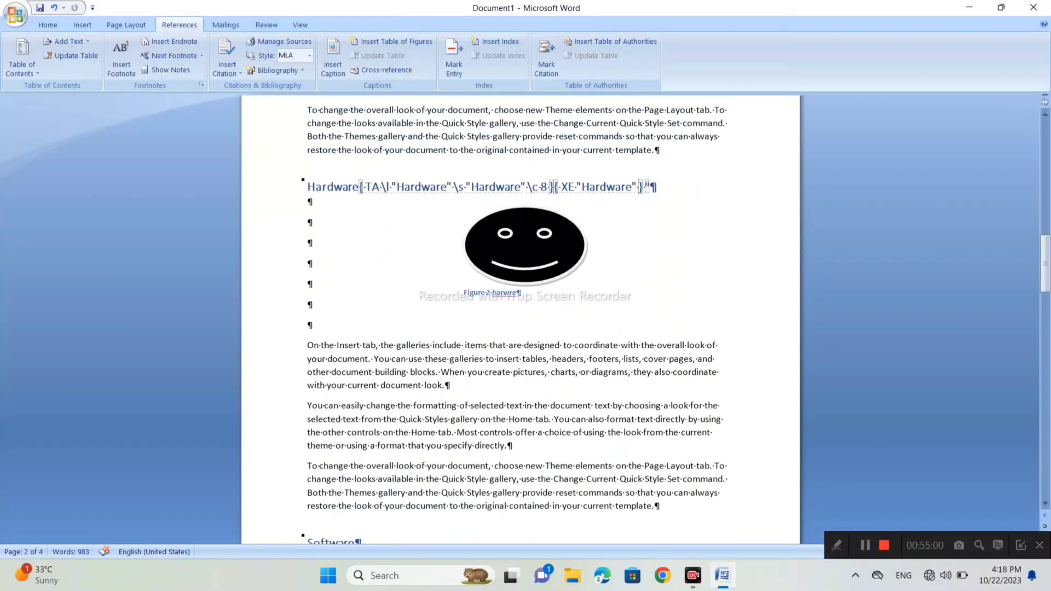
pyautogui.scroll(-5, 520, 317)
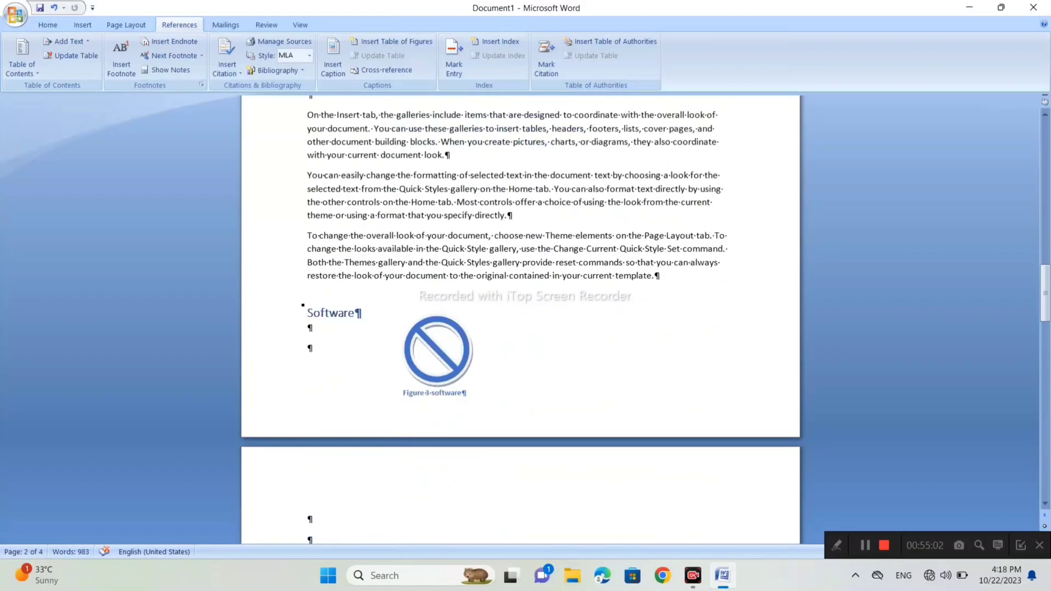
pyautogui.moveTo(359, 313); pyautogui.dragTo(308, 314)
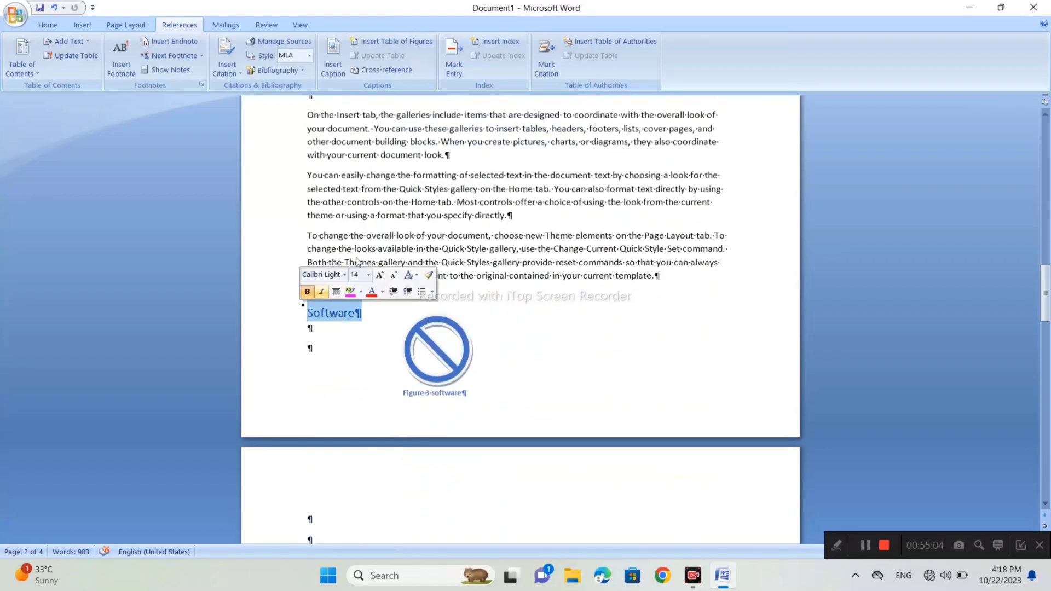
pyautogui.click(542, 52)
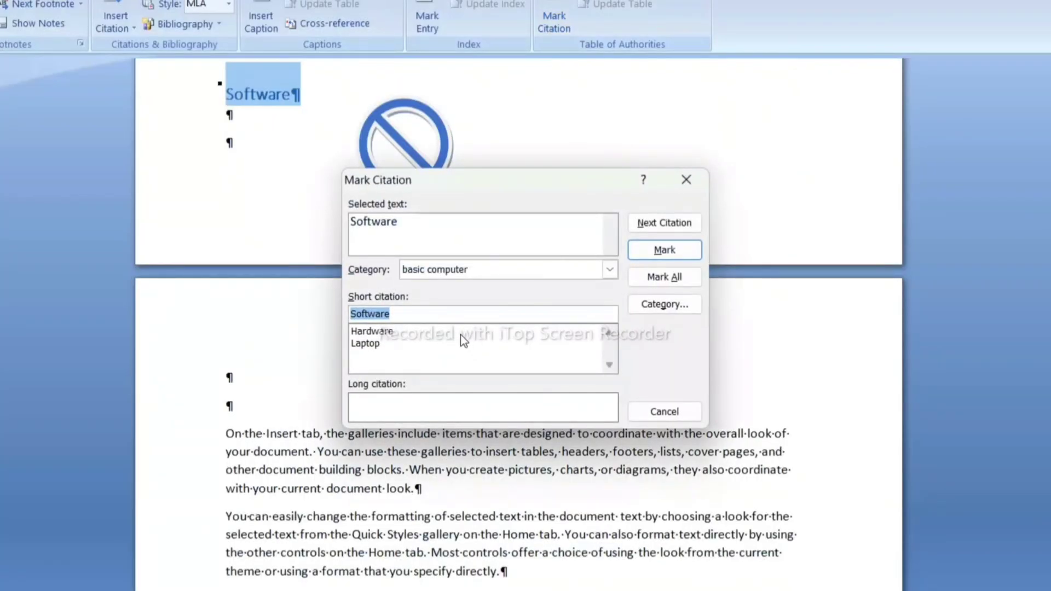
pyautogui.click(610, 272)
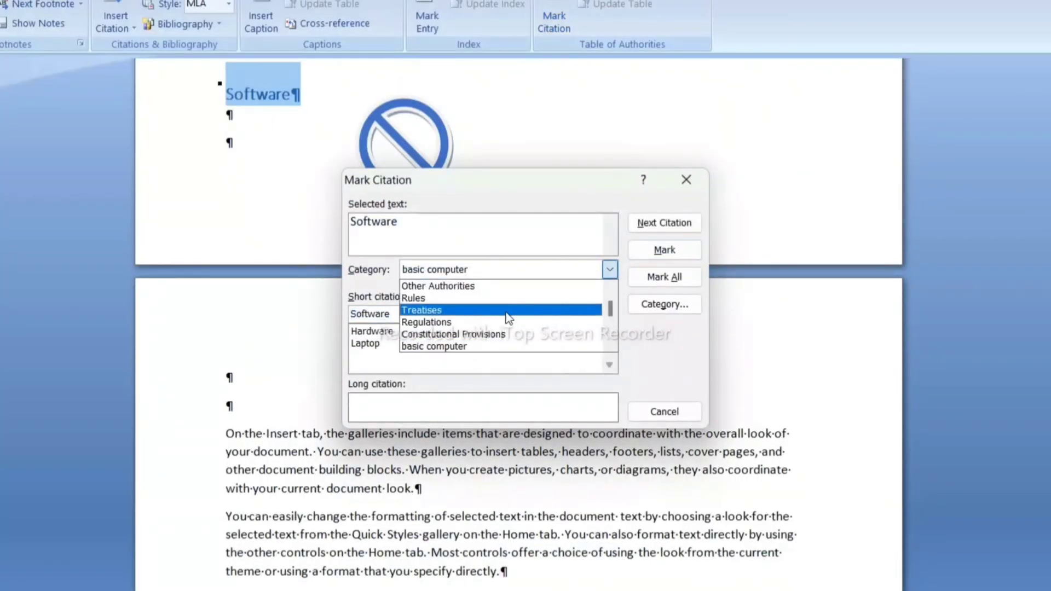
pyautogui.scroll(-1, 460, 298)
pyautogui.scroll(-1, 457, 296)
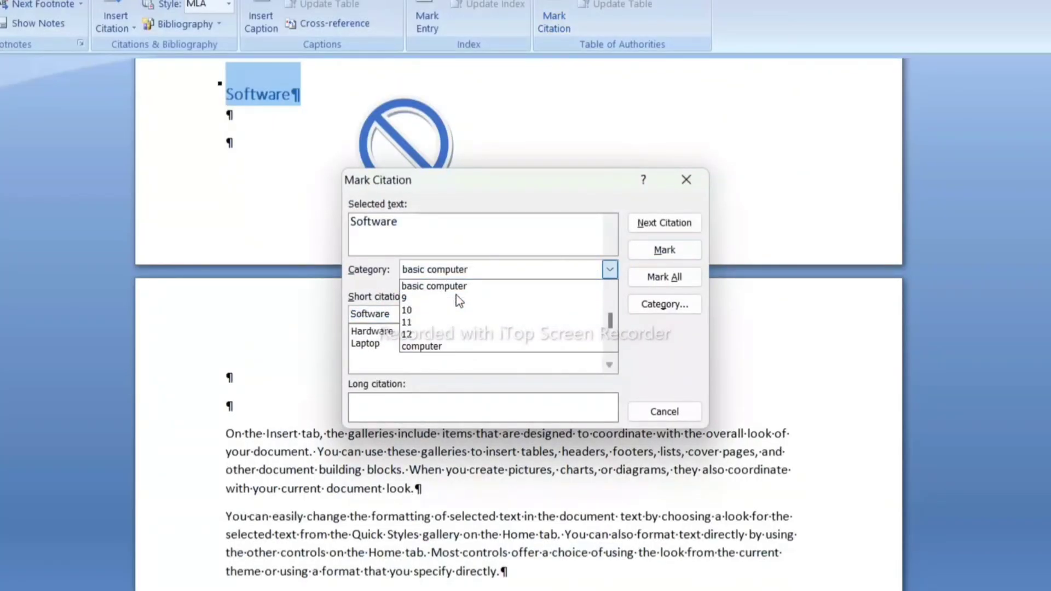
pyautogui.click(441, 345)
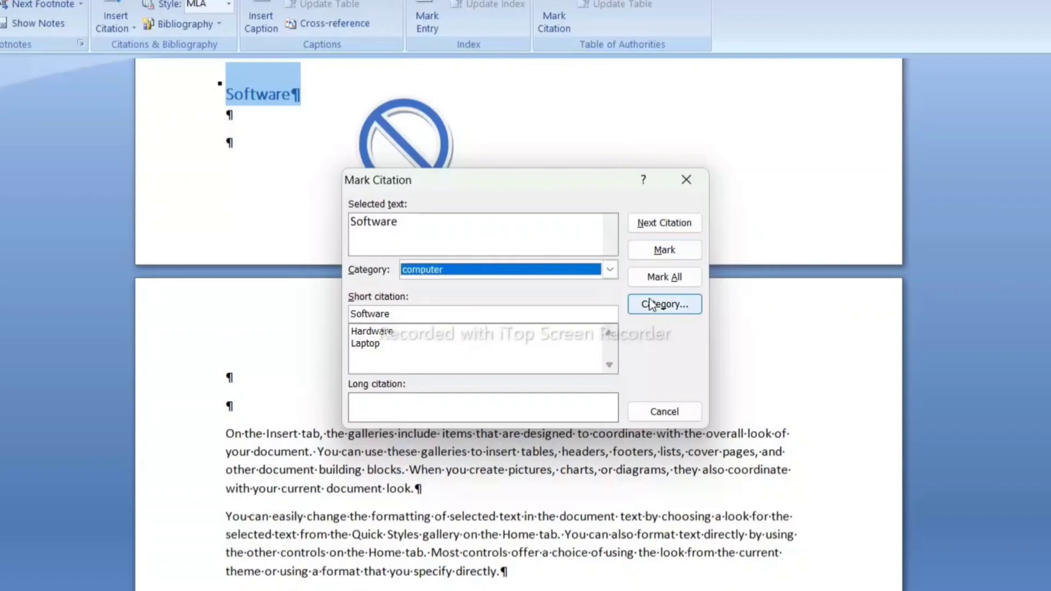
pyautogui.click(688, 249)
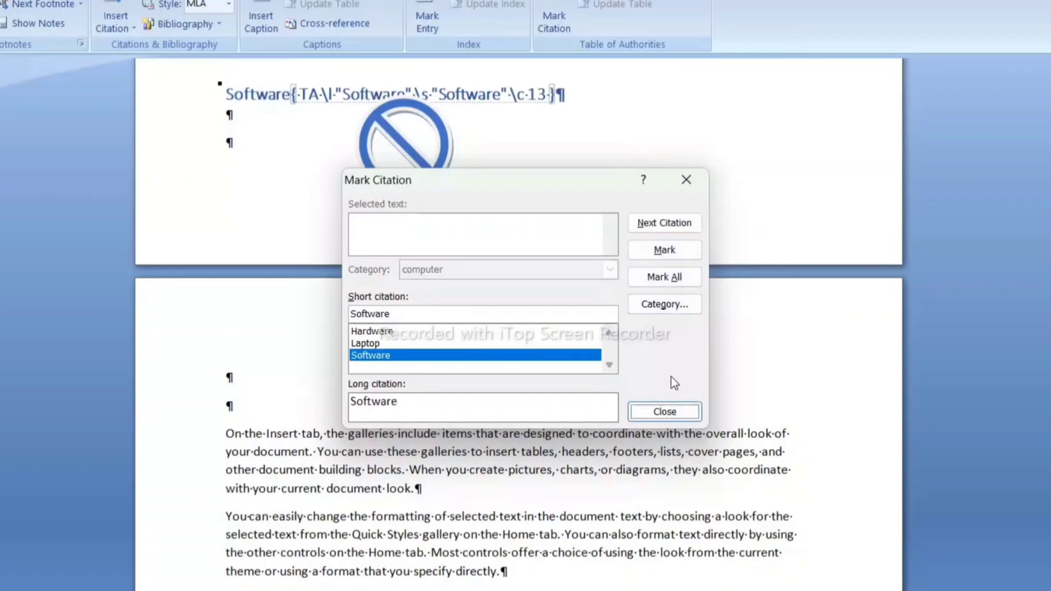
pyautogui.click(667, 412)
# - Mark the heading "Memory" as a table of authorities citation in the category "computer"
pyautogui.scroll(-9, 520, 317)
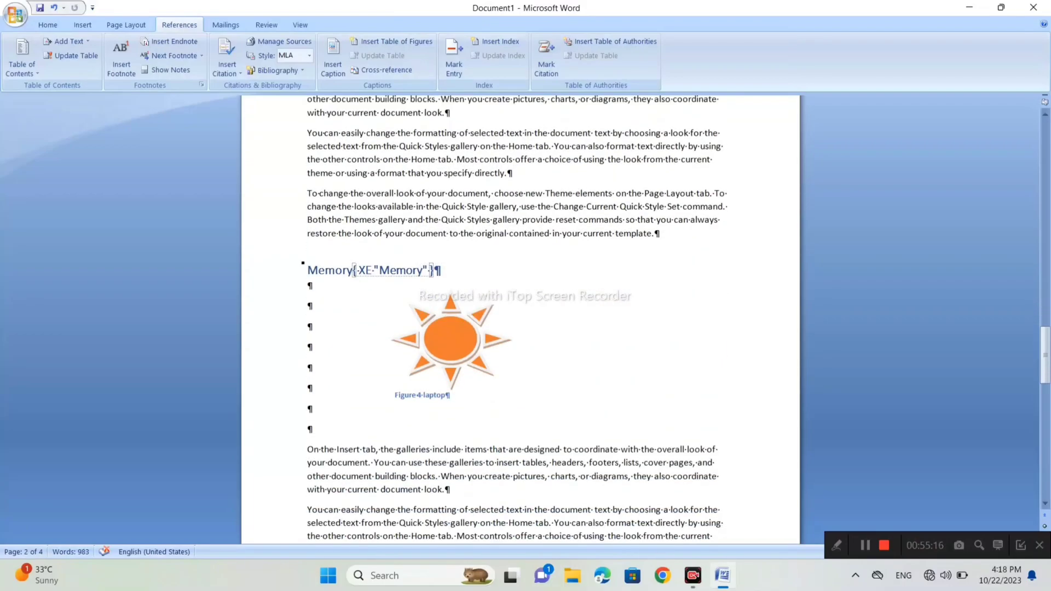
pyautogui.moveTo(353, 270); pyautogui.dragTo(307, 270)
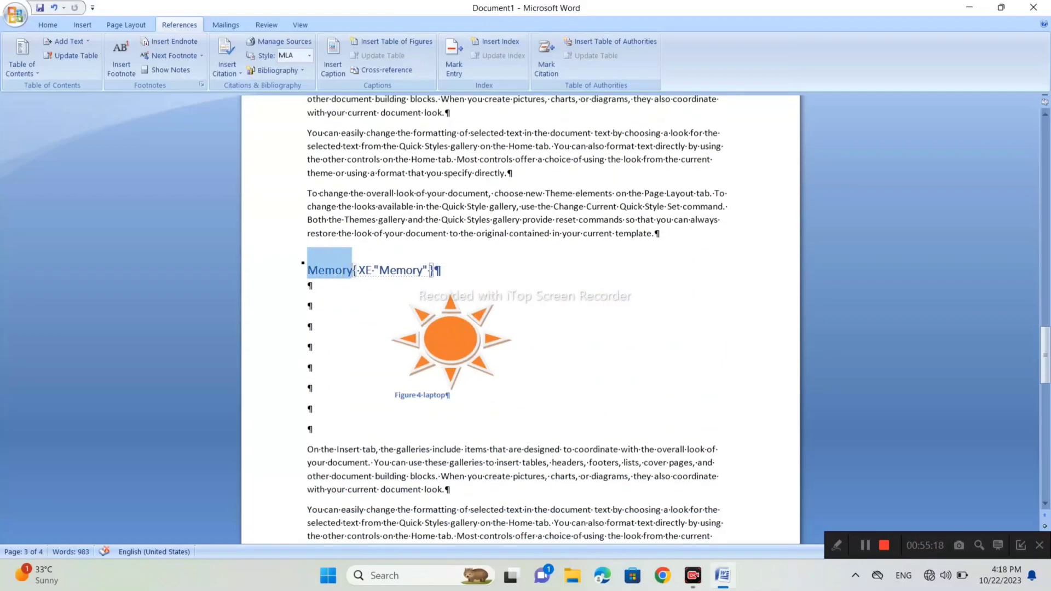
pyautogui.click(545, 61)
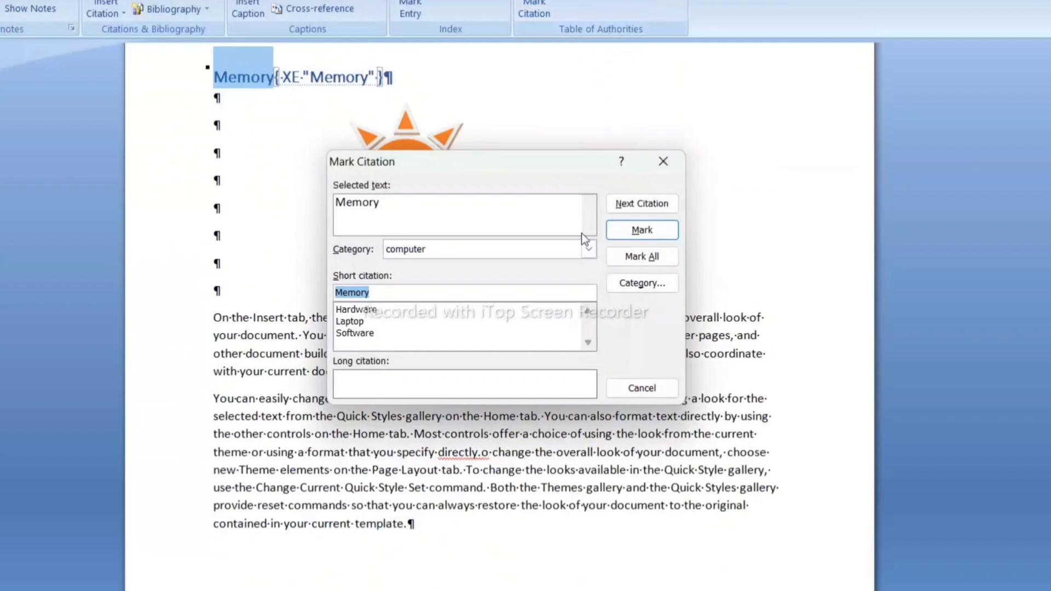
pyautogui.click(582, 249)
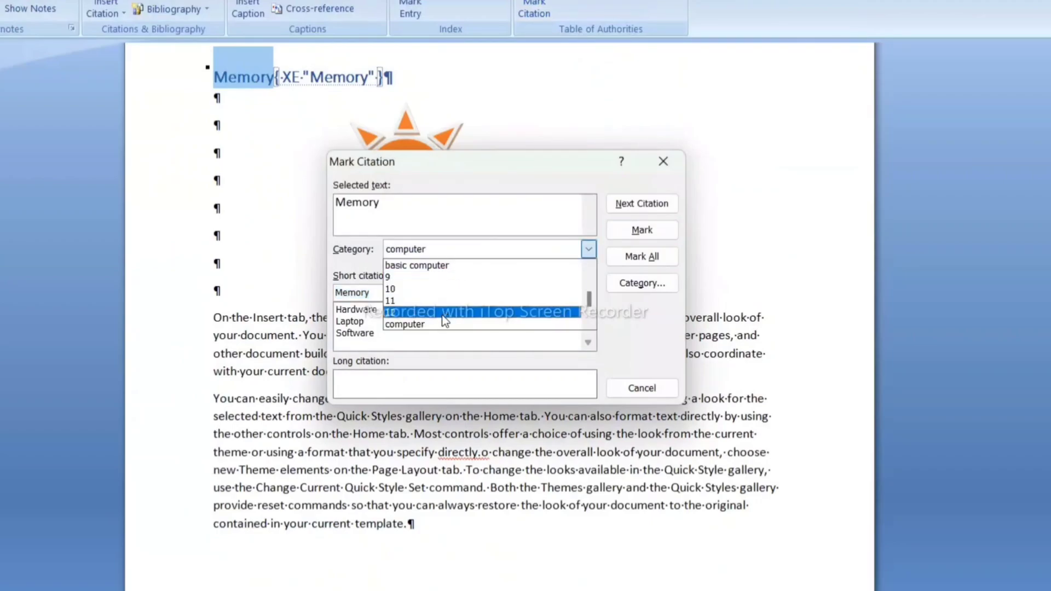
pyautogui.click(471, 324)
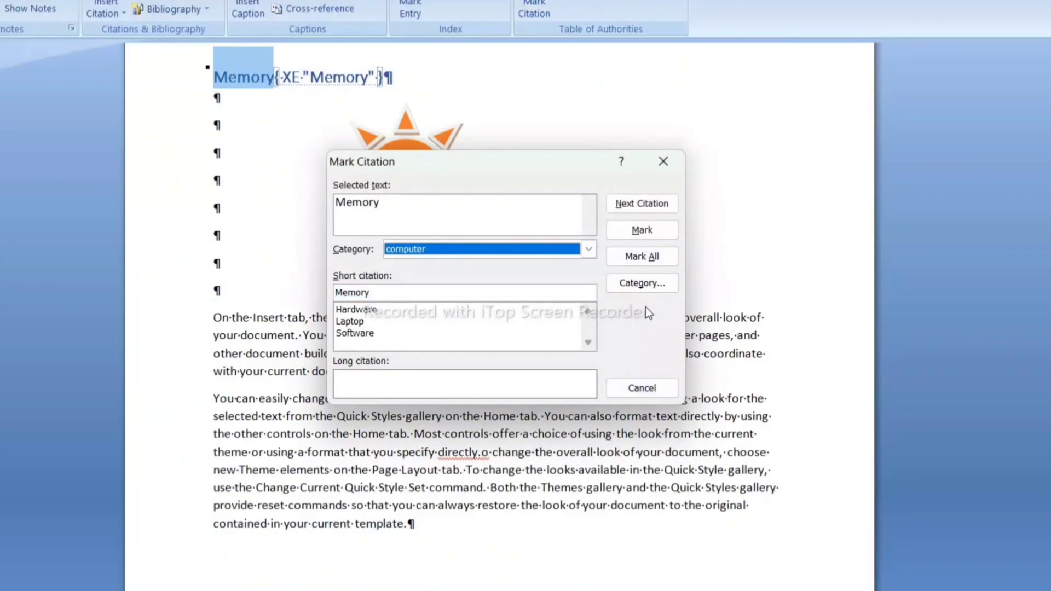
pyautogui.click(662, 236)
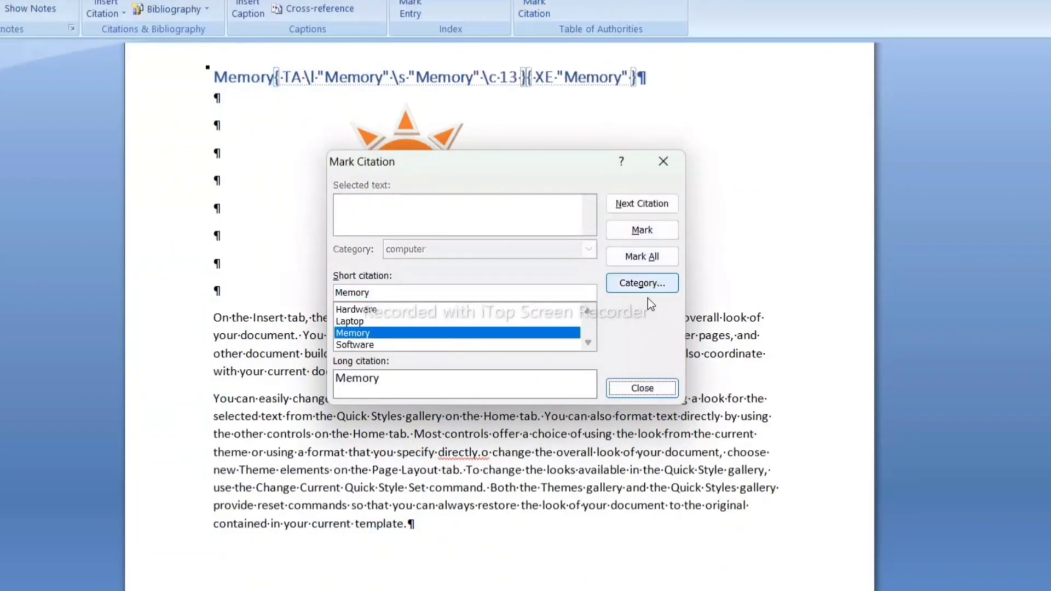
pyautogui.click(642, 389)
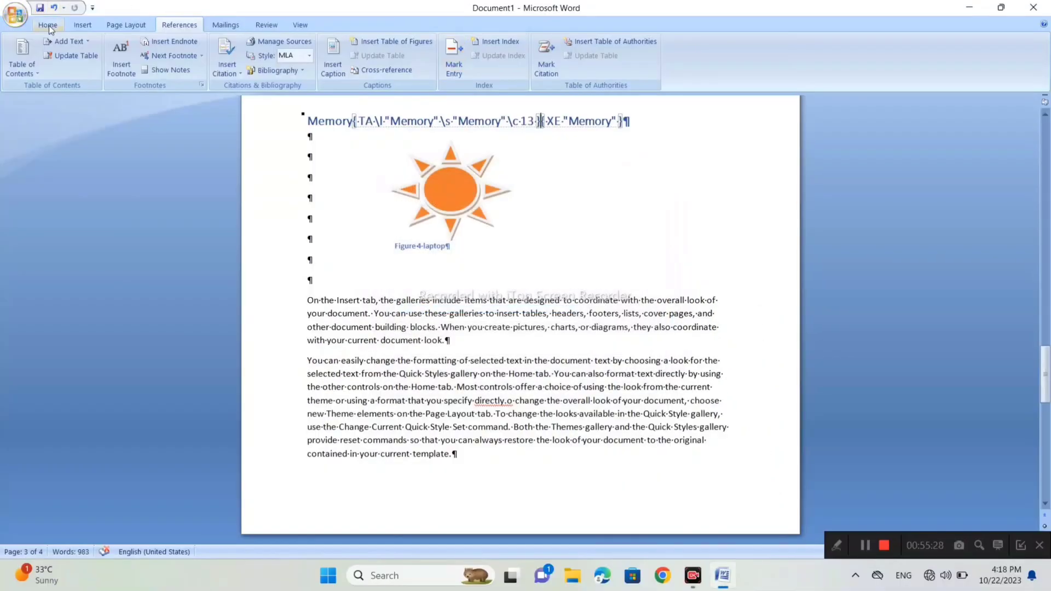
# - Hide the paragraph marks and field codes, and return to the reference commands
pyautogui.click(48, 25)
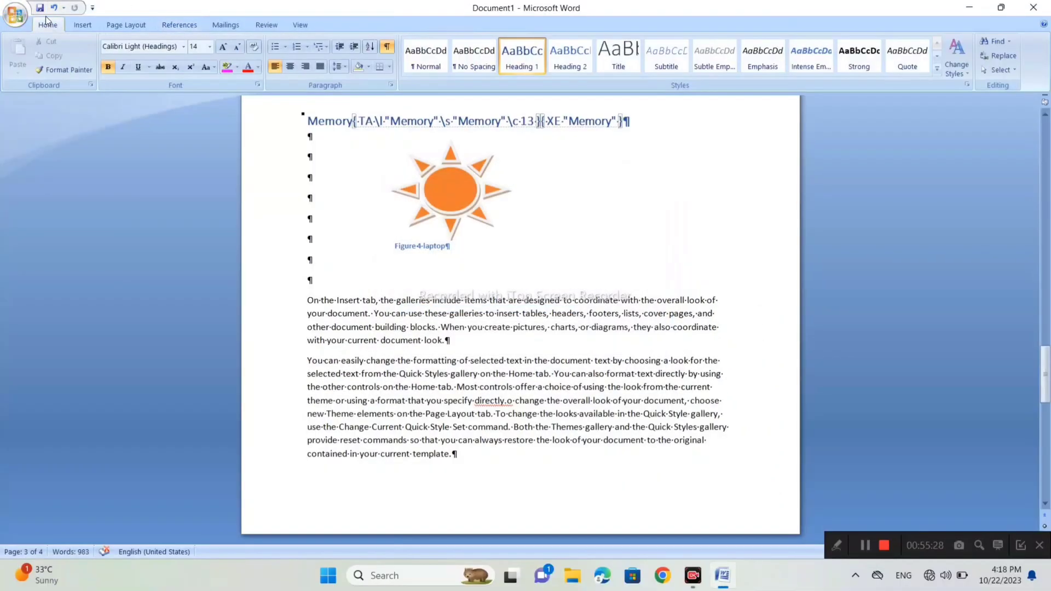
pyautogui.click(387, 47)
pyautogui.click(172, 24)
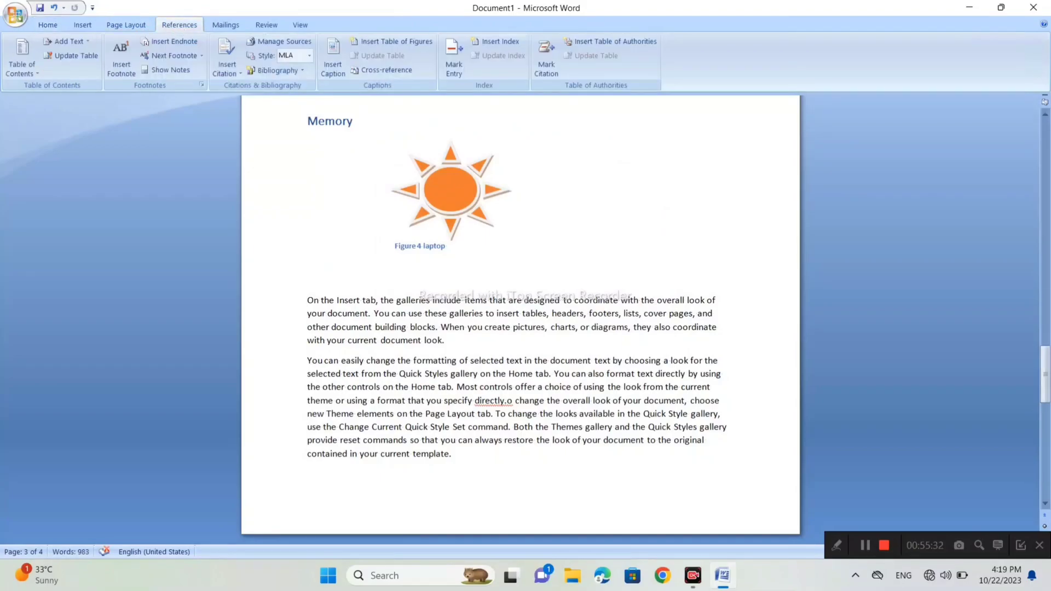
# - Add several blank lines before the last body paragraph, "You can easily change the formatting", in the Memory section
pyautogui.scroll(-10, 520, 313)
pyautogui.scroll(-5, 520, 317)
pyautogui.scroll(9, 520, 317)
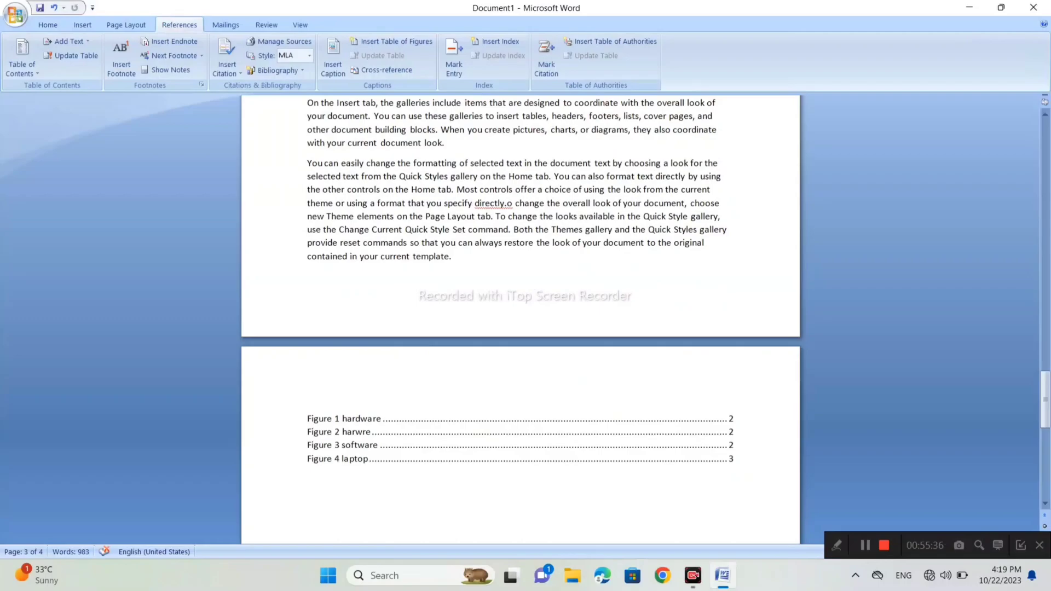
pyautogui.press('Return')
pyautogui.press('Return')
pyautogui.press('Return')
pyautogui.press('Return')
pyautogui.press('Return')
pyautogui.press('Return')
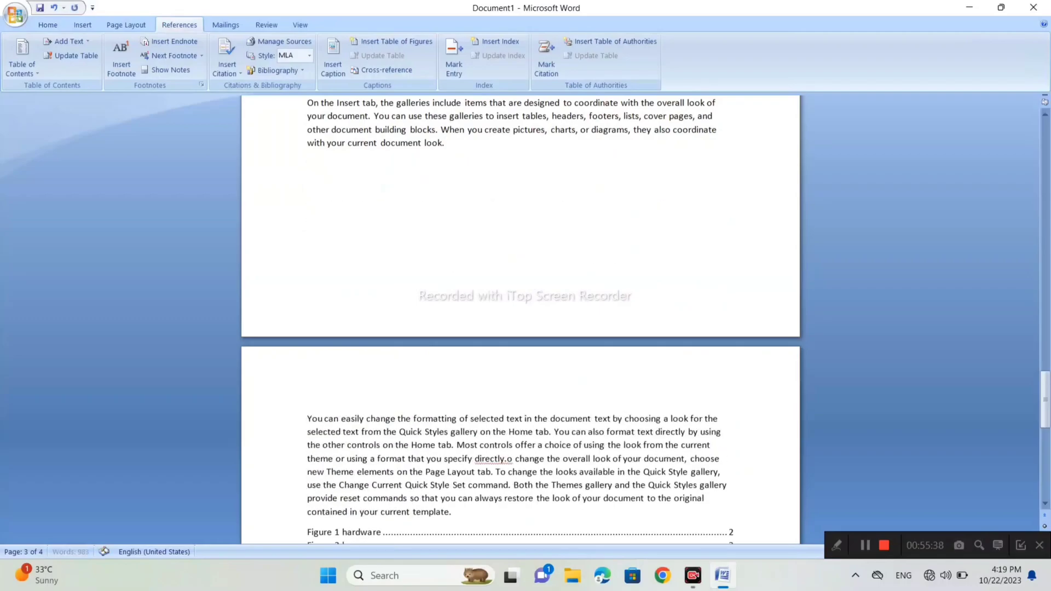
pyautogui.press('Return')
pyautogui.press('Return')
# - Insert a table of authorities for all categories in the blank space of the Memory section, with a dotted tab leader and the template format
pyautogui.click(308, 205)
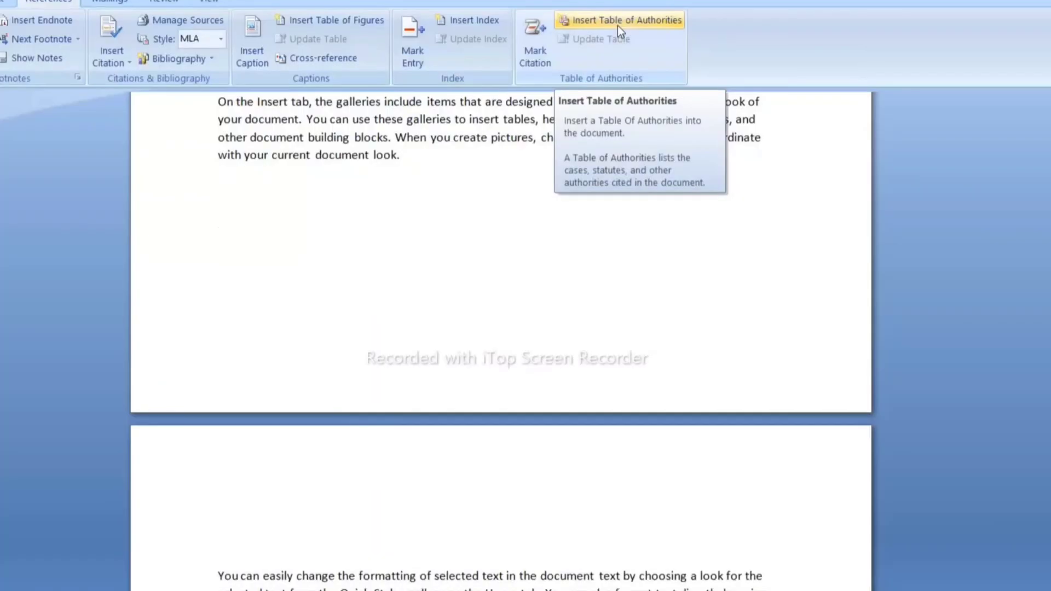
pyautogui.click(559, 76)
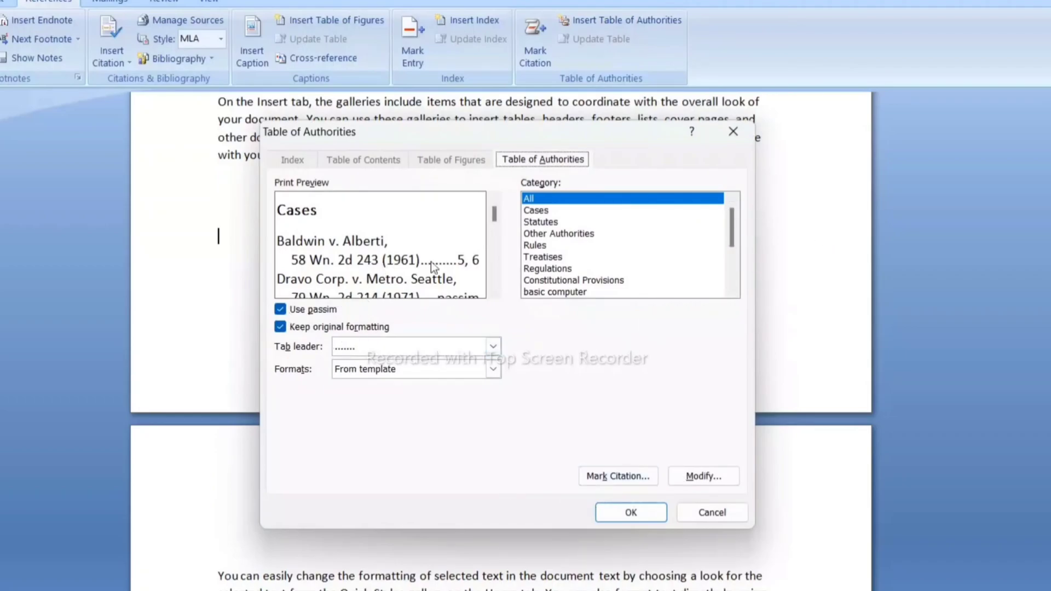
pyautogui.moveTo(734, 244)
pyautogui.mouseDown()
pyautogui.moveTo(733, 267)
pyautogui.moveTo(734, 244)
pyautogui.mouseUp()
pyautogui.click(648, 432)
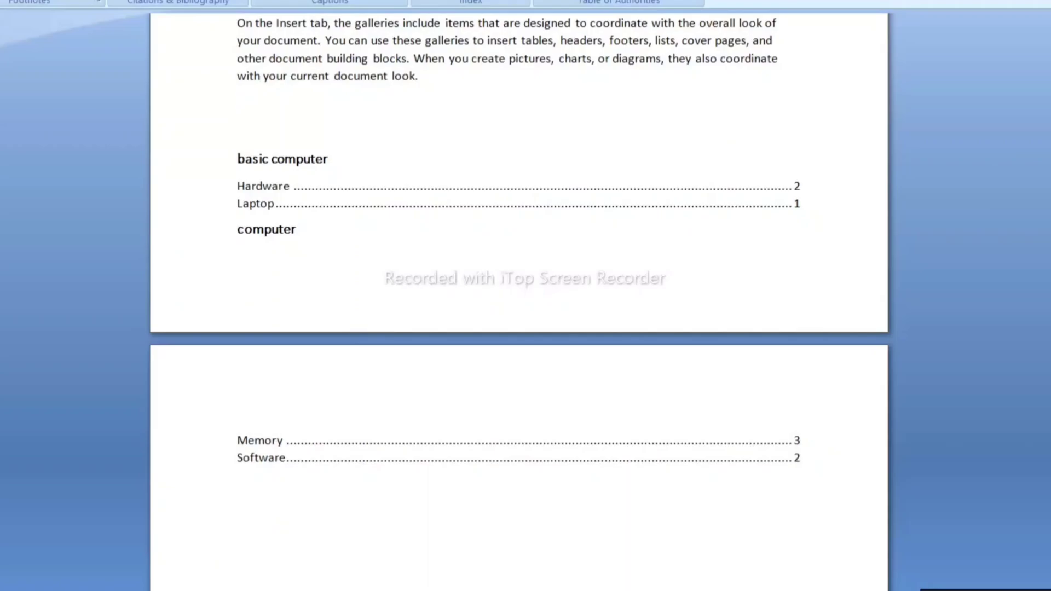
# - Review the inserted table of authorities and compare its entries with the Software and Memory headings
pyautogui.scroll(-3, 519, 296)
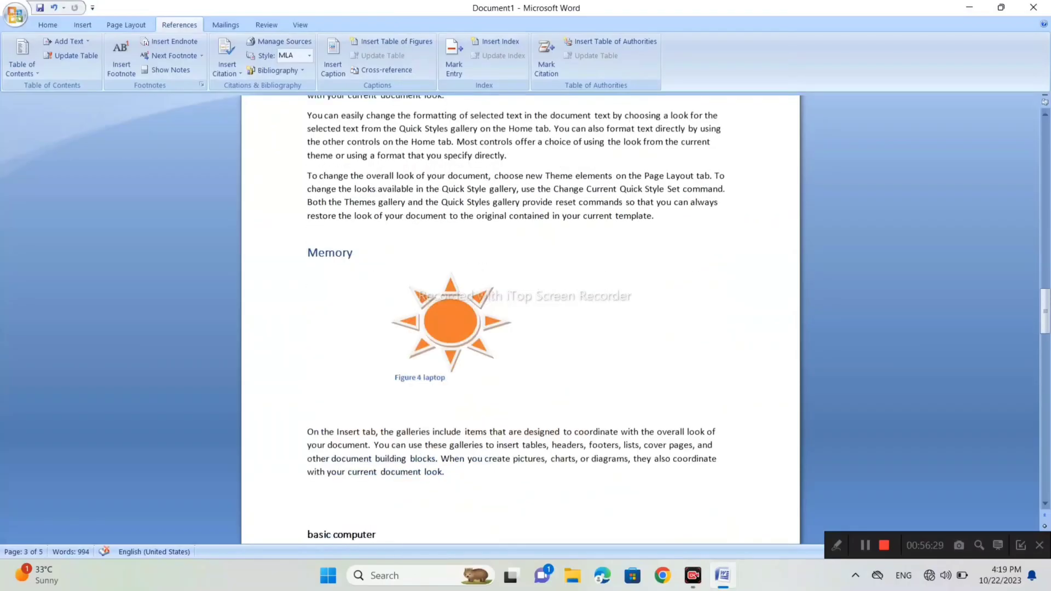
pyautogui.scroll(-3, 520, 318)
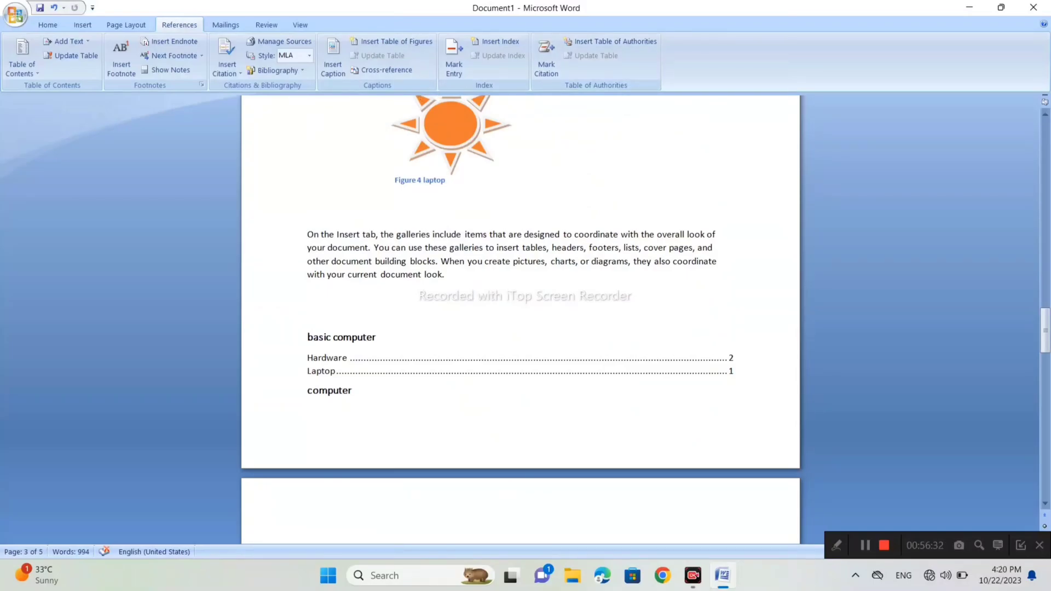
pyautogui.scroll(20, 520, 282)
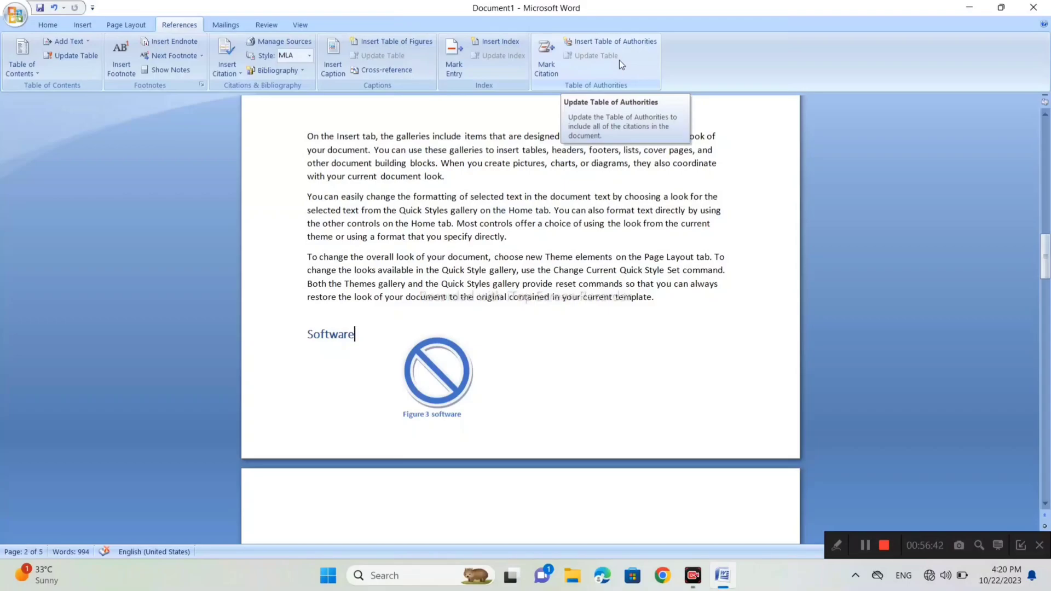
pyautogui.scroll(-10, 520, 318)
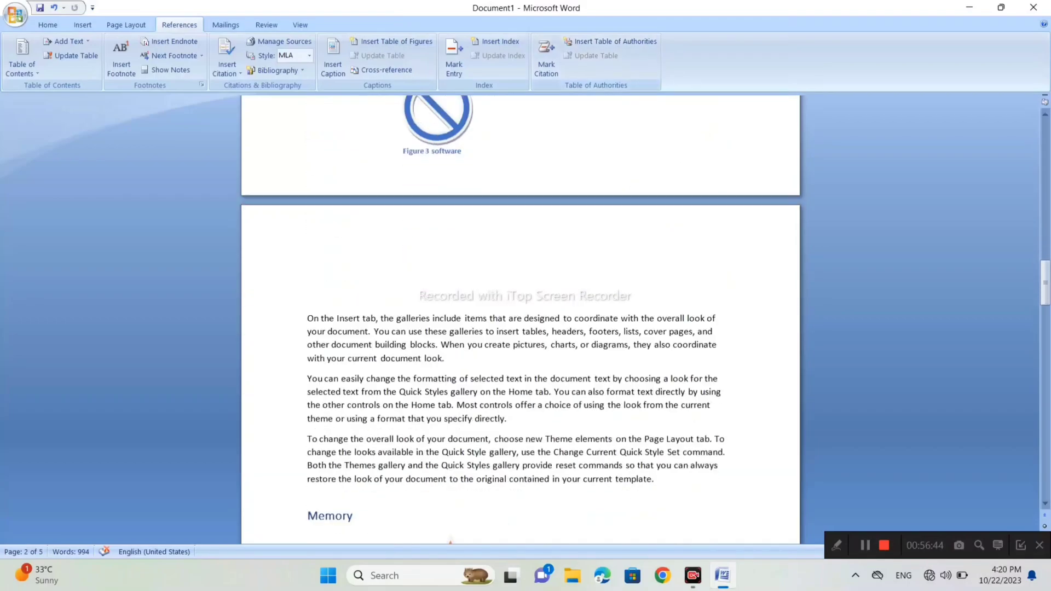
pyautogui.scroll(-2, 520, 318)
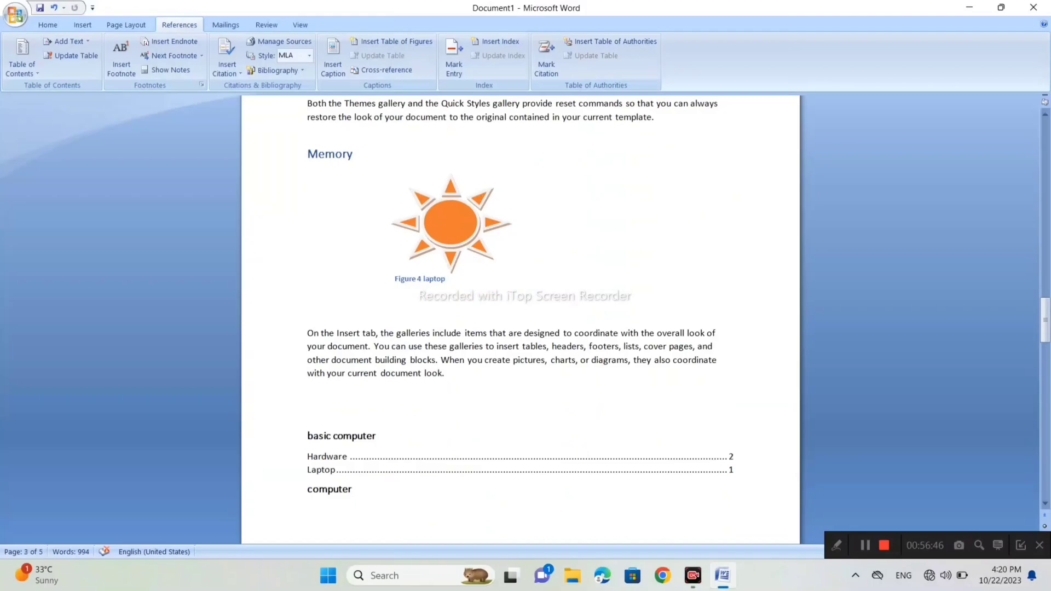